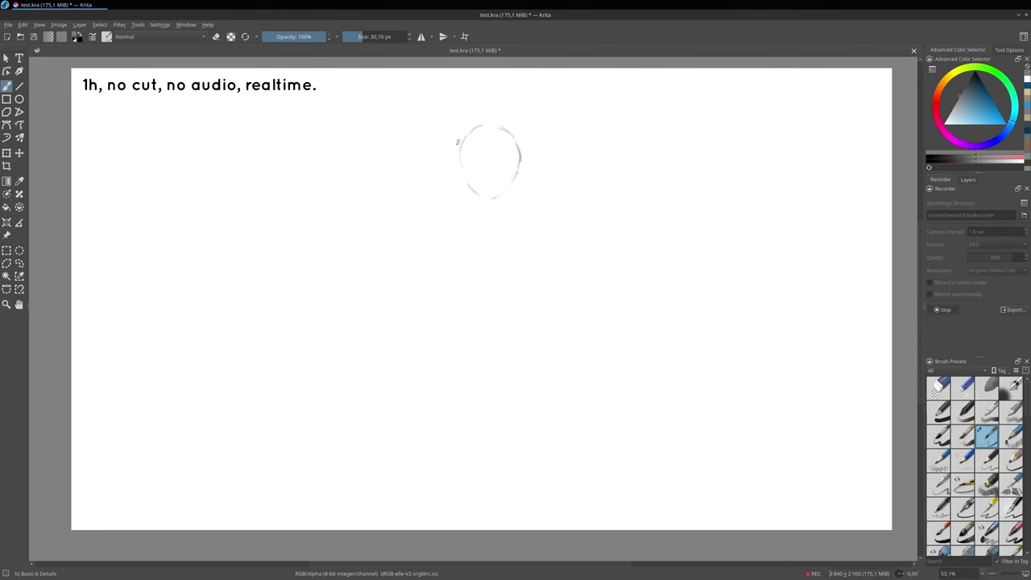
Sketch a wide witch-hat brim slanting across the head circle, topped by a pointed crown with a curled tip.
mouse_move(400, 108)
mouse_down()
mouse_move(525, 166)
mouse_move(604, 171)
mouse_move(568, 185)
mouse_up()
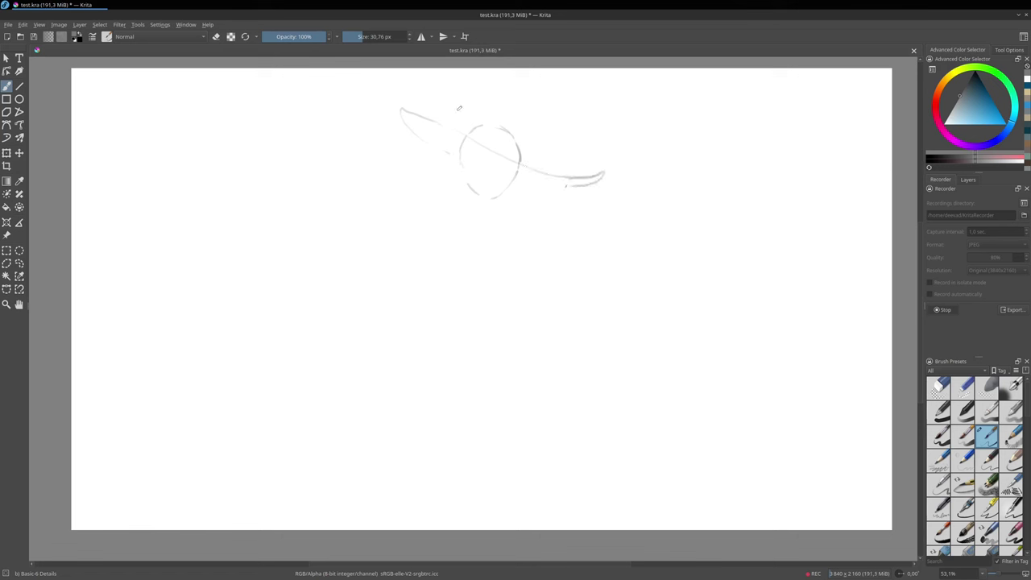
mouse_move(471, 124)
mouse_down()
mouse_move(480, 134)
mouse_move(484, 107)
mouse_move(510, 145)
mouse_up()
mouse_move(487, 109)
mouse_down()
mouse_move(534, 77)
mouse_move(569, 93)
mouse_move(585, 80)
mouse_move(575, 105)
mouse_move(538, 101)
mouse_move(529, 144)
mouse_up()
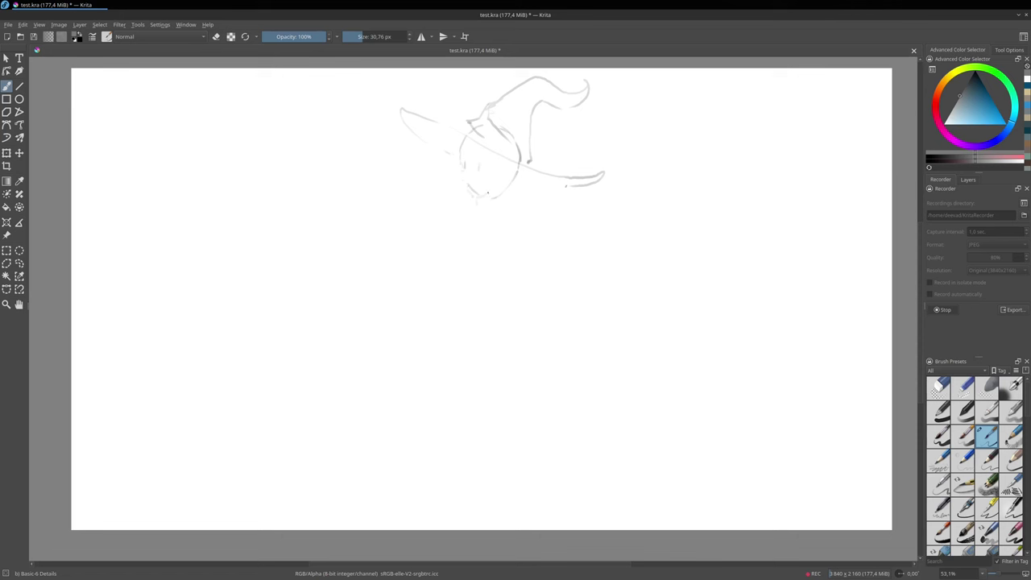
Sketch a pointed collar below the chin and a lock of hair beside the cheek.
key(e)
key(e)
mouse_move(489, 206)
mouse_down()
mouse_move(467, 207)
mouse_move(472, 224)
mouse_up()
drag(495, 162, 493, 172)
key(e)
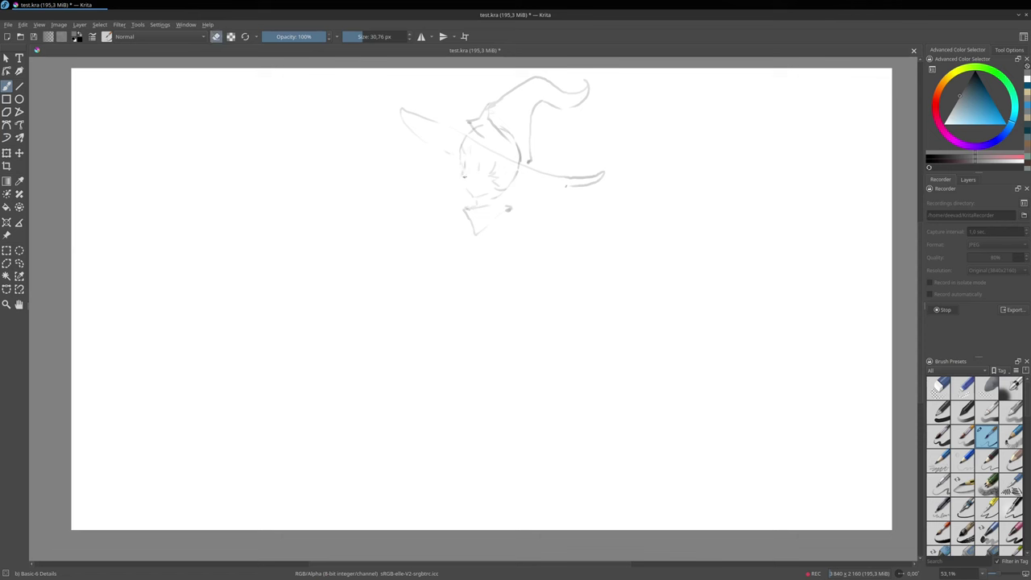
Erase stray head-circle lines around the face and lightly redraw the nose, mouth and chin.
key(e)
key(e)
key(e)
key(e)
key(e)
key(e)
key(e)
Sketch the hair at the nape, the shoulder line and the long front edges of the open coat.
drag(518, 199, 532, 202)
drag(508, 210, 498, 221)
mouse_move(464, 230)
mouse_down()
mouse_move(451, 252)
mouse_move(496, 243)
mouse_move(454, 280)
mouse_move(459, 319)
mouse_up()
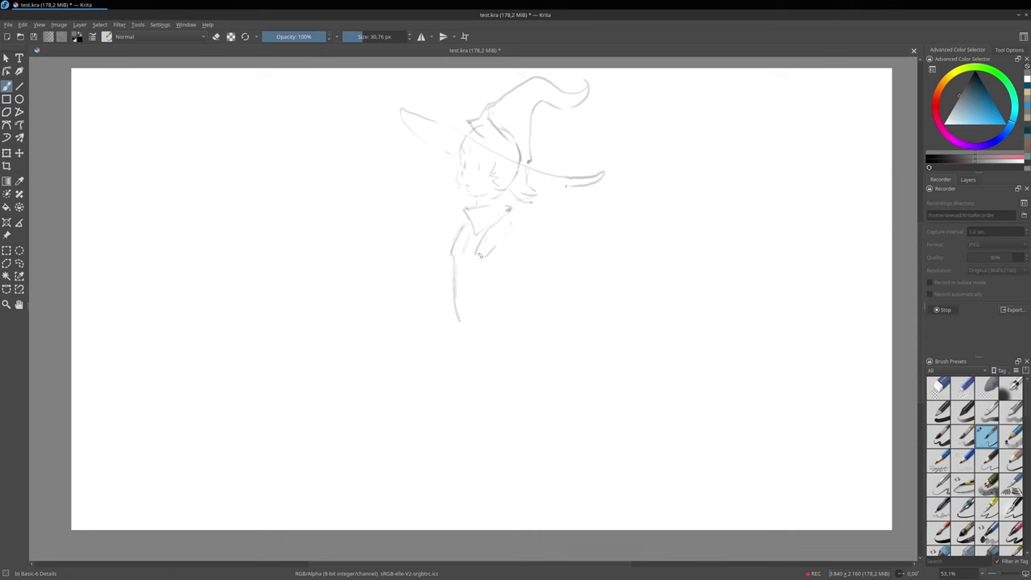
drag(471, 262, 472, 324)
drag(491, 259, 504, 241)
drag(521, 227, 528, 219)
Sketch the near sleeve hanging down from the shoulder, ending in a ruffled cuff and a hand.
drag(537, 246, 556, 290)
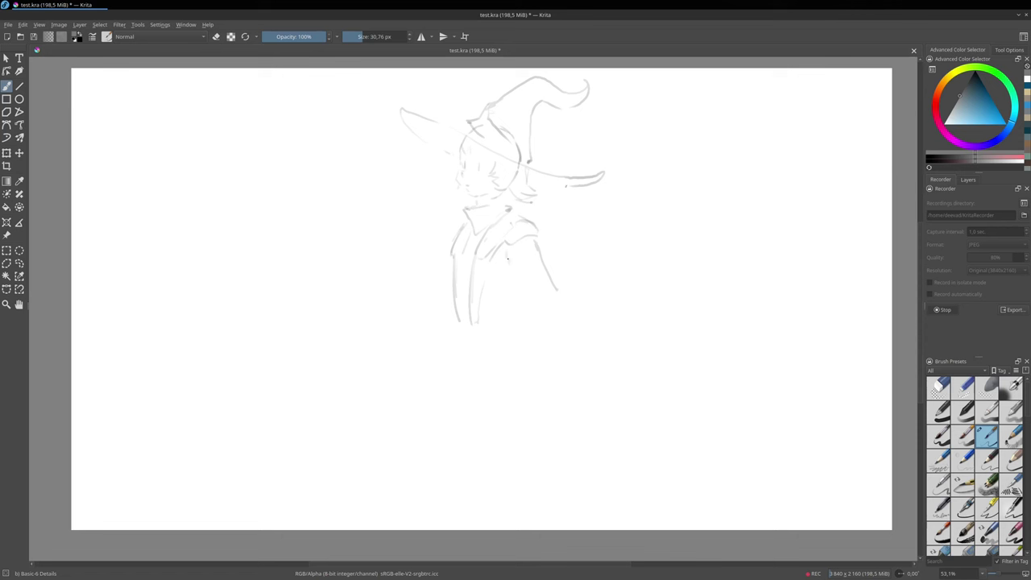
drag(509, 249, 528, 331)
mouse_move(553, 283)
mouse_down()
mouse_move(565, 307)
mouse_move(527, 319)
mouse_move(558, 307)
mouse_move(538, 306)
mouse_move(520, 331)
mouse_move(529, 344)
mouse_move(555, 327)
mouse_move(570, 333)
mouse_move(568, 313)
mouse_move(547, 336)
mouse_move(571, 354)
mouse_up()
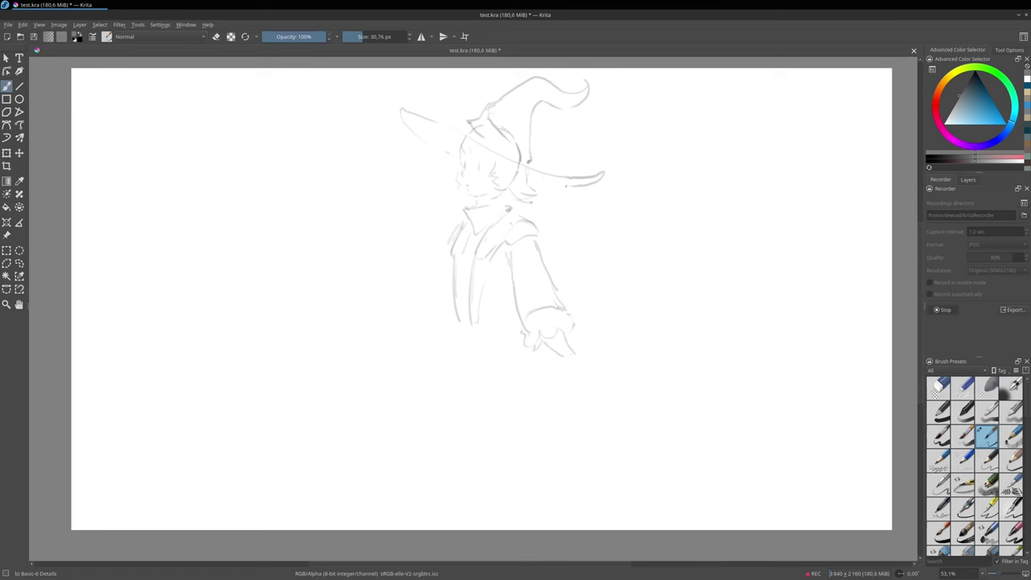
Sketch the far sleeve with its hand and close the coat with a layered hem.
drag(451, 261, 434, 326)
drag(435, 340, 418, 360)
mouse_move(452, 275)
mouse_down()
mouse_move(463, 364)
mouse_move(497, 370)
mouse_move(447, 351)
mouse_move(458, 304)
mouse_up()
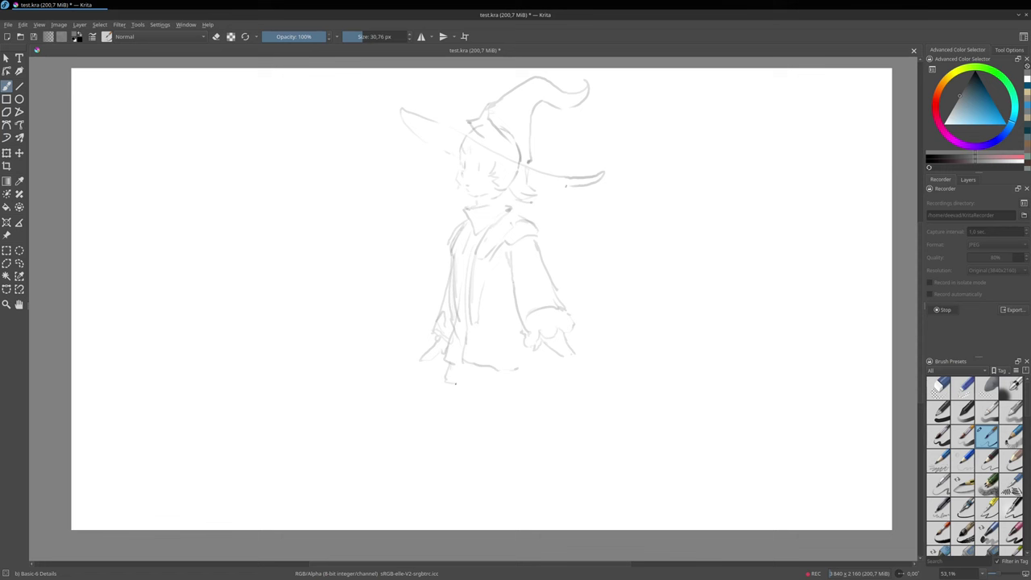
mouse_move(487, 390)
mouse_down()
mouse_move(534, 390)
mouse_move(543, 379)
mouse_up()
Sketch a slanted broom behind the figure, with the handle in front and the bristles behind.
mouse_move(434, 351)
mouse_down()
mouse_move(326, 304)
mouse_move(411, 332)
mouse_up()
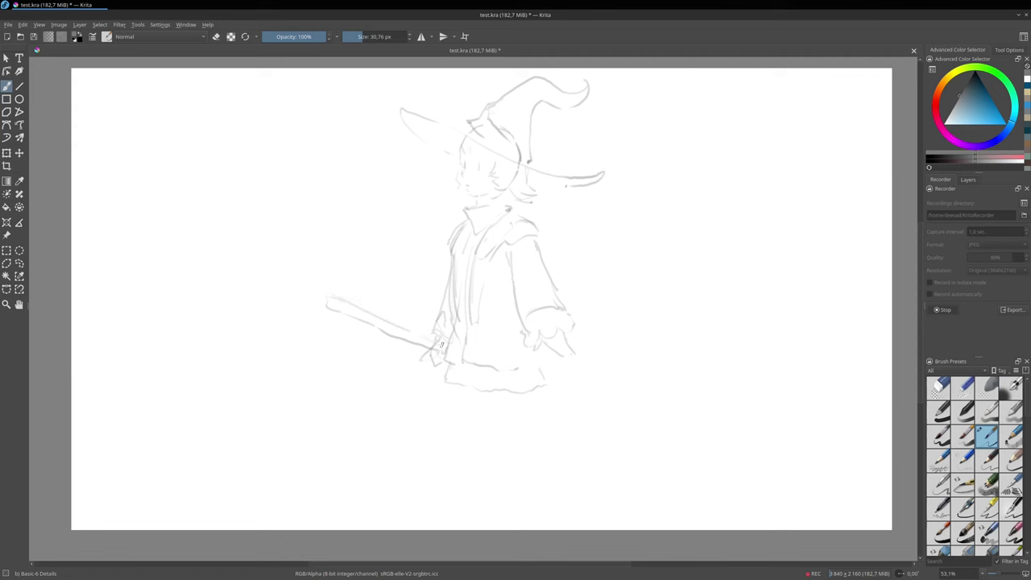
mouse_move(619, 376)
mouse_down()
mouse_move(584, 348)
mouse_move(657, 389)
mouse_move(713, 401)
mouse_move(687, 437)
mouse_move(718, 436)
mouse_move(649, 433)
mouse_move(579, 385)
mouse_up()
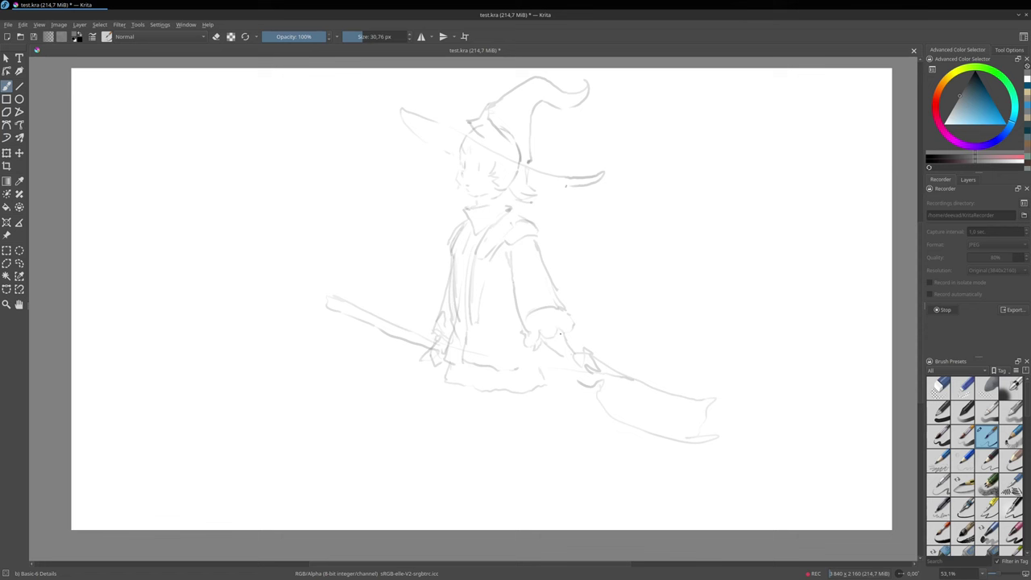
Sketch a boxy satchel at the hip behind the near hand.
drag(559, 333, 563, 360)
drag(497, 301, 511, 358)
mouse_move(501, 294)
mouse_down()
mouse_move(522, 359)
mouse_move(542, 359)
mouse_up()
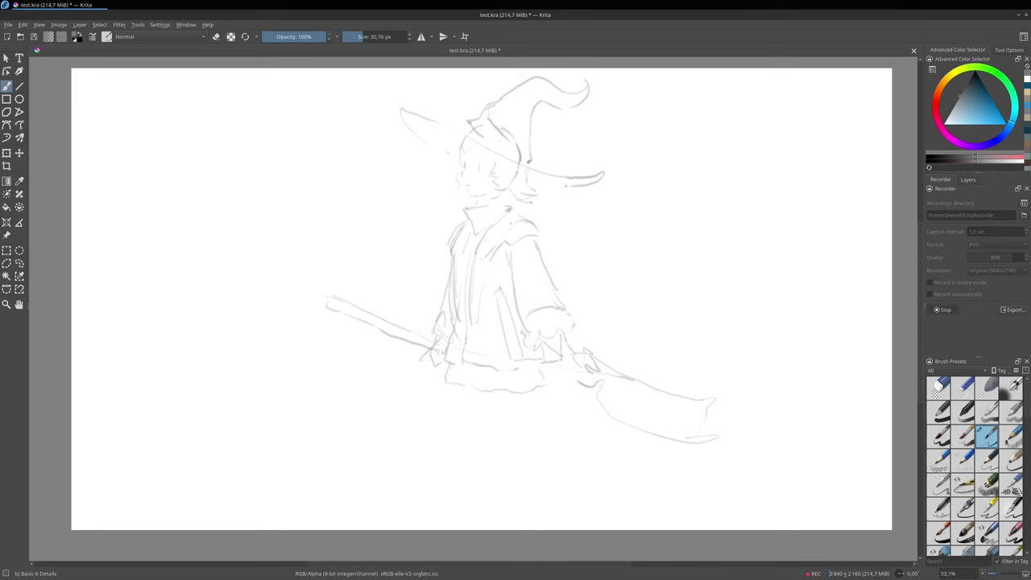
mouse_move(501, 288)
mouse_down()
mouse_move(570, 288)
mouse_move(580, 335)
mouse_move(576, 353)
mouse_move(562, 357)
mouse_up()
Sketch both legs below the coat with boot tops under the knees and the first foot.
drag(454, 385, 487, 499)
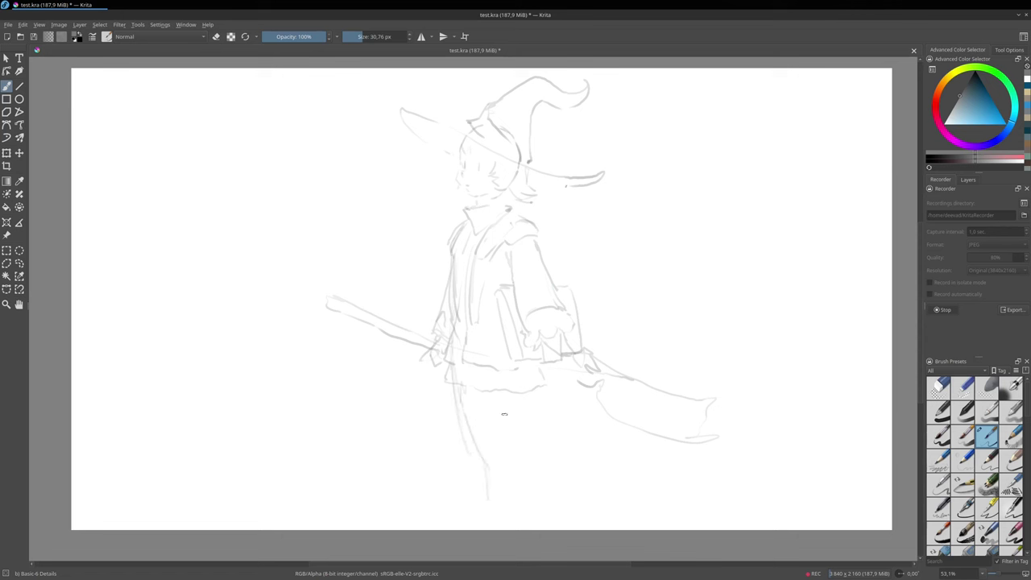
drag(487, 414, 505, 443)
drag(521, 395, 529, 498)
drag(507, 448, 509, 500)
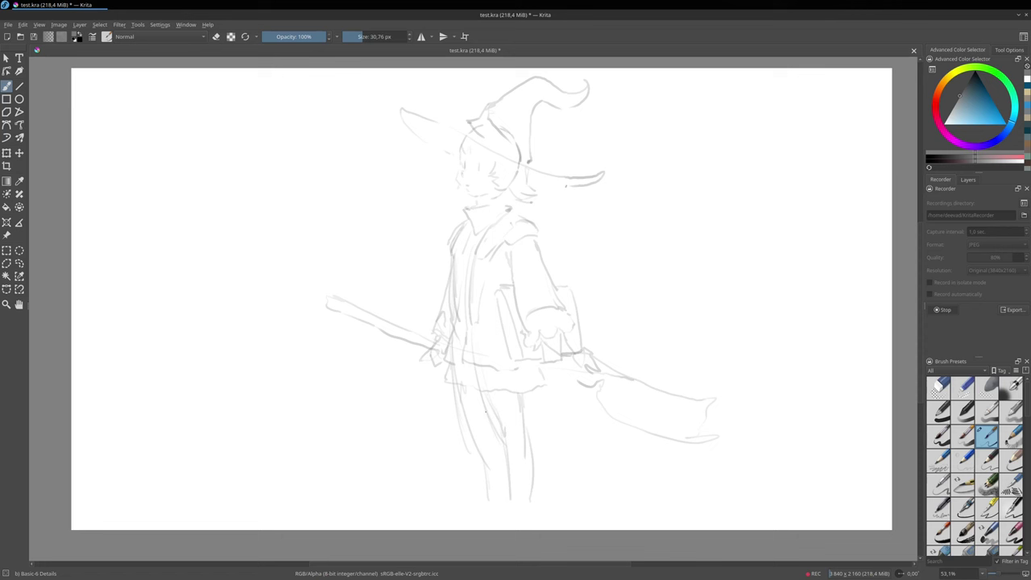
mouse_move(490, 421)
mouse_down()
mouse_move(499, 481)
mouse_move(487, 389)
mouse_move(471, 434)
mouse_move(482, 494)
mouse_move(519, 467)
mouse_move(530, 472)
mouse_up()
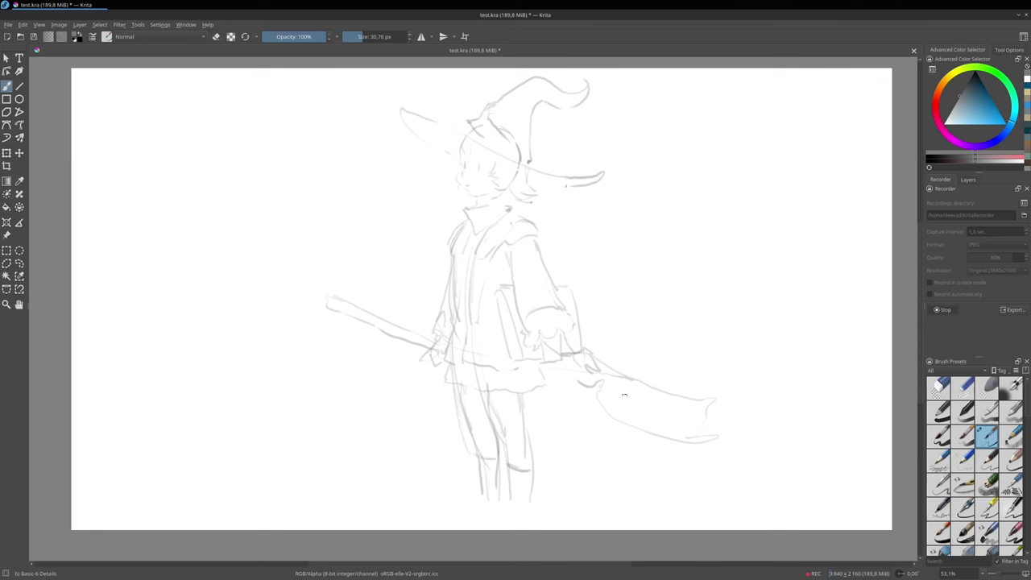
mouse_move(473, 455)
mouse_down()
mouse_move(480, 491)
mouse_move(463, 524)
mouse_up()
Scale down the whole sketch and reposition it so the figure fits within the canvas with room for the feet.
key(ctrl+t)
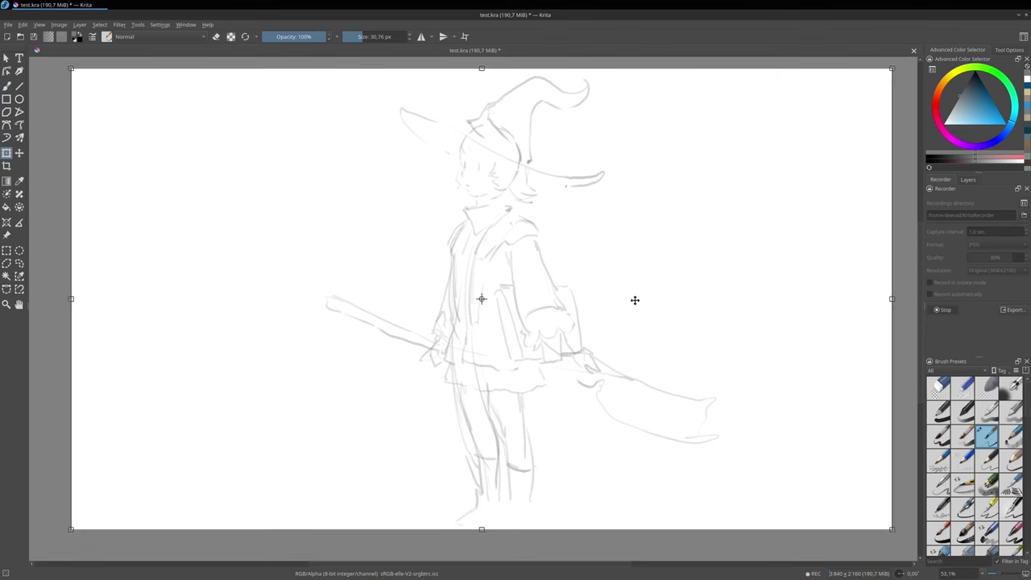
drag(892, 529, 798, 465)
drag(633, 347, 679, 357)
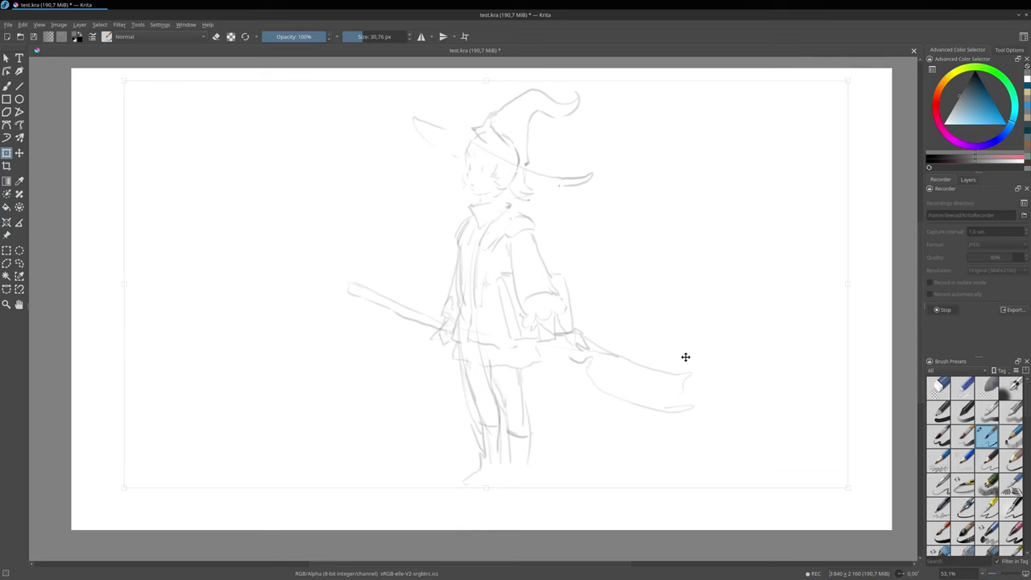
key(Return)
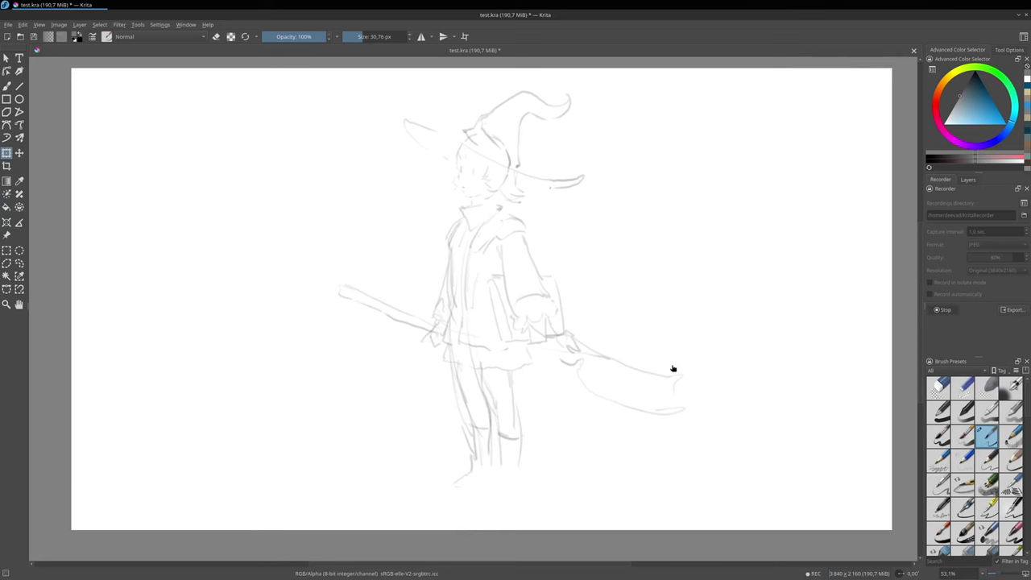
Draw the two pointed boots and redefine the near and far hands with the brush.
key(b)
mouse_move(465, 472)
mouse_down()
mouse_move(444, 491)
mouse_move(489, 482)
mouse_move(472, 495)
mouse_move(490, 499)
mouse_move(525, 485)
mouse_up()
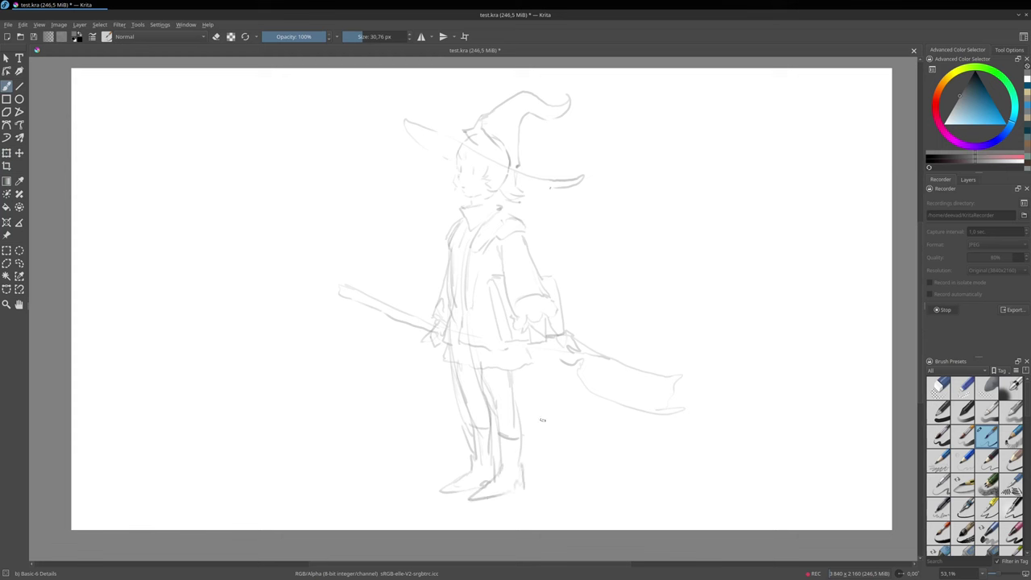
drag(524, 346, 528, 361)
mouse_move(516, 327)
mouse_down()
mouse_move(526, 342)
mouse_move(558, 331)
mouse_move(556, 316)
mouse_move(552, 350)
mouse_move(529, 355)
mouse_up()
drag(430, 333, 436, 348)
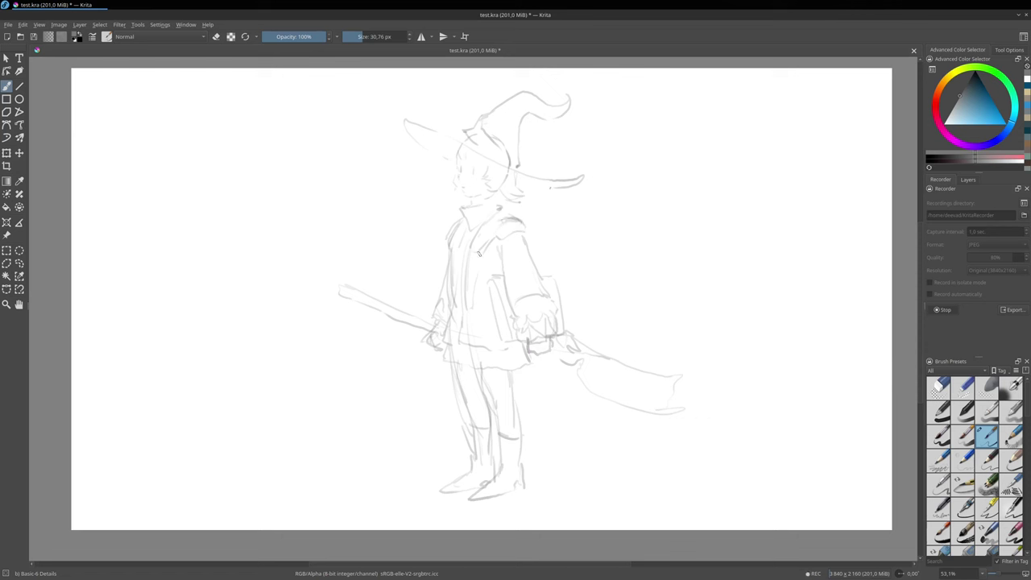
Add folds down the coat front and sketch a backpack behind the near shoulder.
drag(464, 279, 460, 339)
mouse_move(505, 210)
mouse_down()
mouse_move(544, 242)
mouse_move(541, 271)
mouse_up()
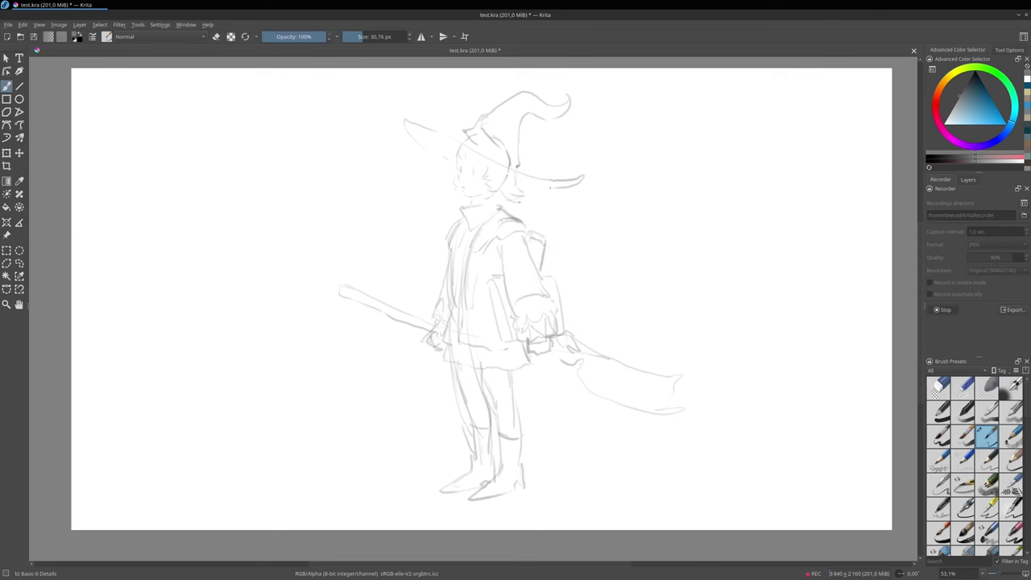
drag(527, 226, 516, 221)
Sketch a round object hanging from the near hand and firm up the collar and coat front edge.
mouse_move(485, 351)
mouse_down()
mouse_move(542, 380)
mouse_move(519, 404)
mouse_move(500, 396)
mouse_move(493, 367)
mouse_move(513, 351)
mouse_move(545, 391)
mouse_up()
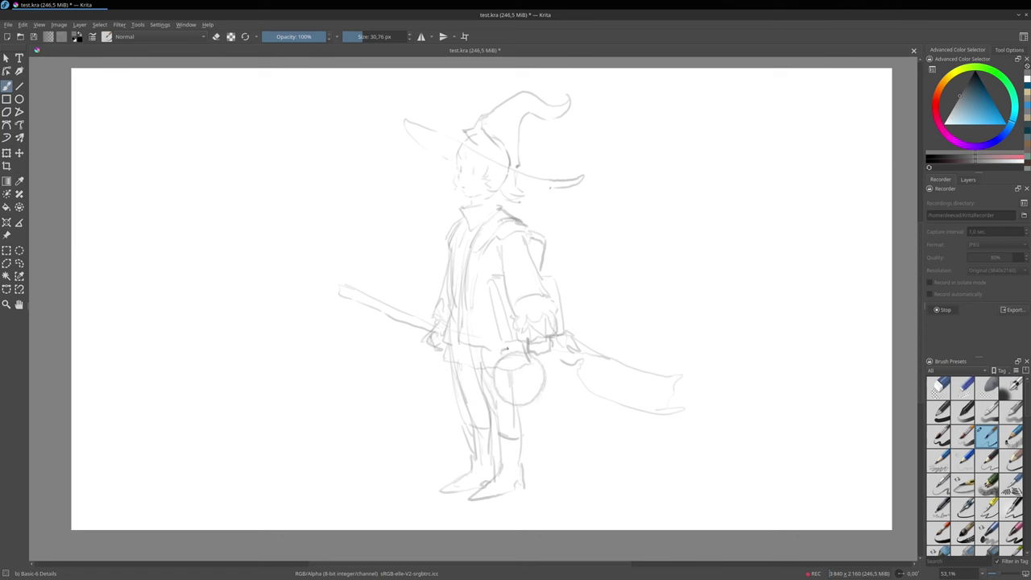
drag(507, 348, 520, 352)
mouse_move(505, 210)
mouse_down()
mouse_move(456, 210)
mouse_move(471, 227)
mouse_move(470, 210)
mouse_move(468, 251)
mouse_move(468, 233)
mouse_move(445, 302)
mouse_up()
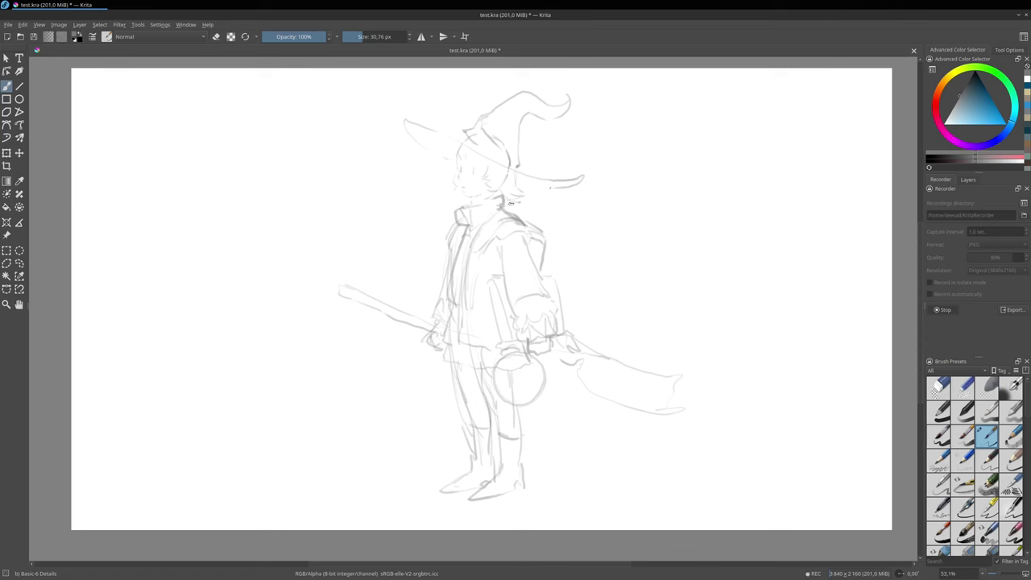
Select the head and hat with a freehand outline, enlarge them slightly over the neck, and deselect.
click(18, 264)
mouse_move(428, 102)
mouse_down()
mouse_move(389, 143)
mouse_move(455, 198)
mouse_move(498, 196)
mouse_move(524, 211)
mouse_move(582, 199)
mouse_move(616, 173)
mouse_move(612, 106)
mouse_move(561, 74)
mouse_move(439, 102)
mouse_up()
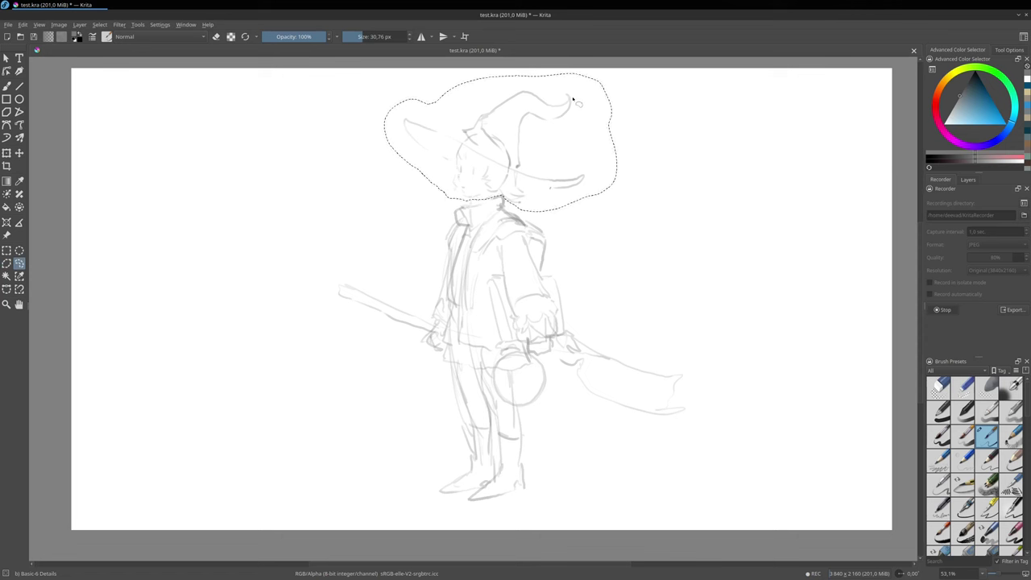
key(ctrl+t)
drag(623, 68, 634, 72)
drag(567, 136, 565, 136)
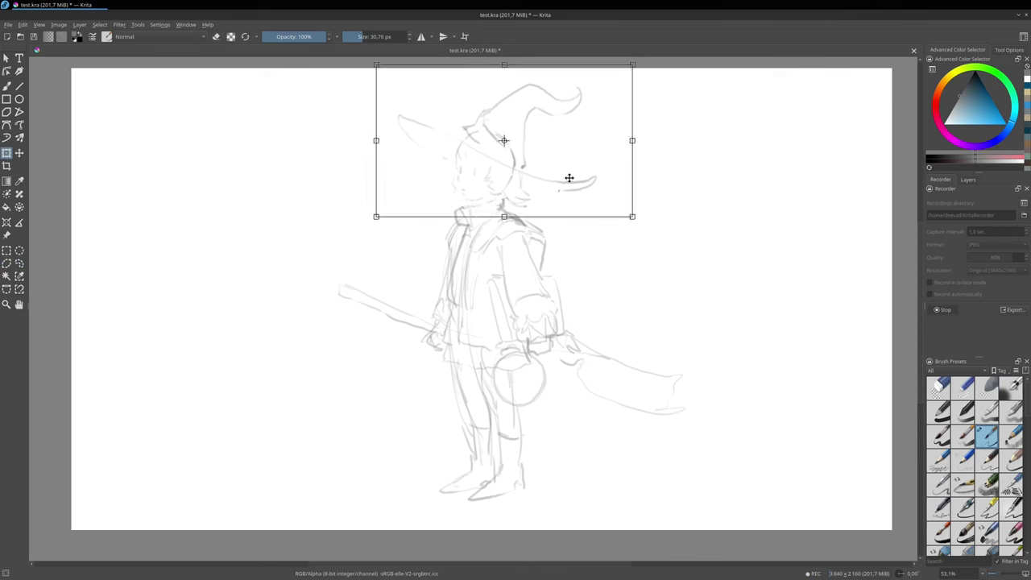
key(Return)
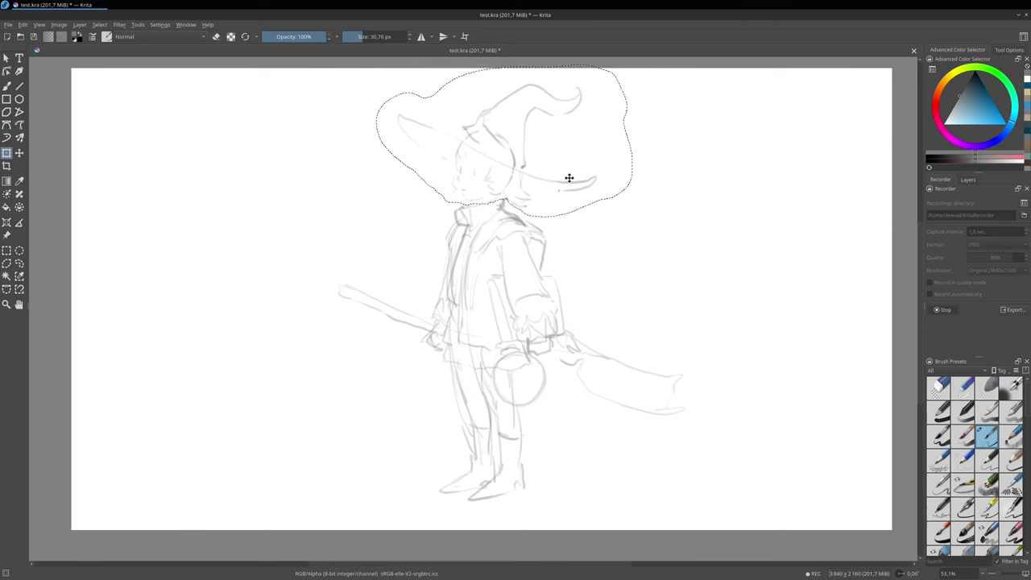
click(100, 25)
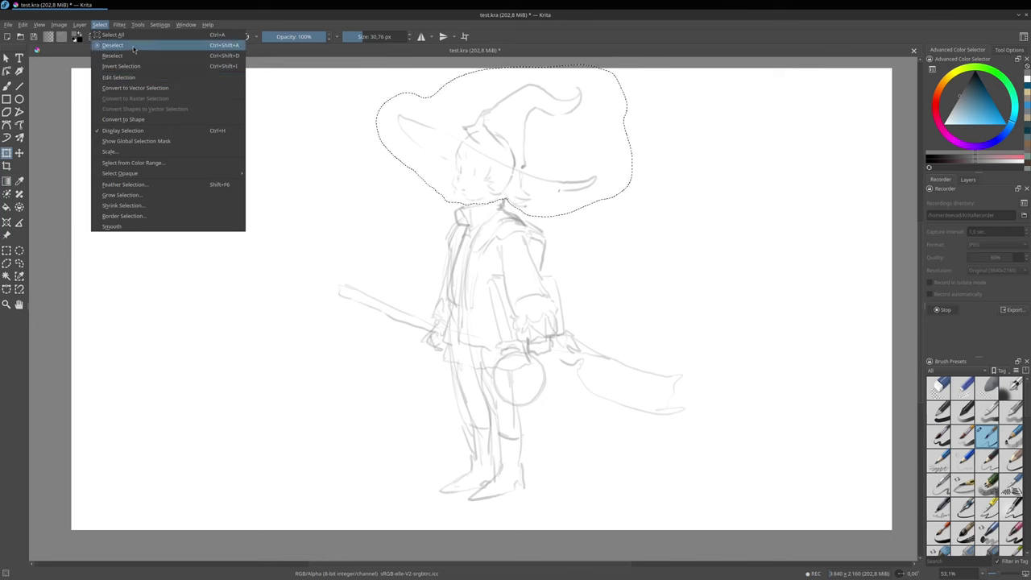
click(150, 45)
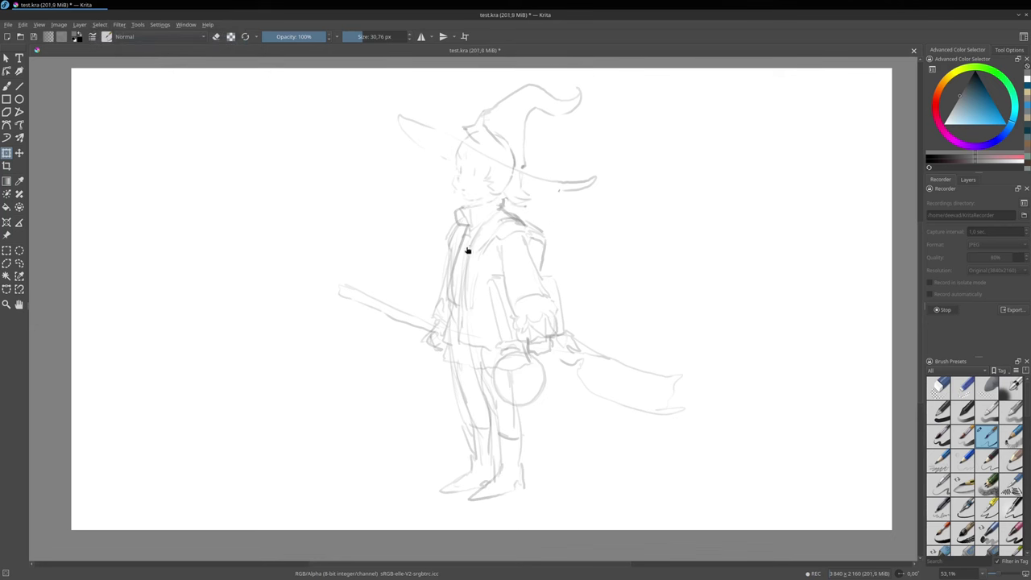
Draw the eyes, eyebrows, face contour and shadow under the chin with a 14,43 px brush.
key(b)
mouse_move(516, 186)
mouse_down()
mouse_move(536, 157)
mouse_move(548, 239)
mouse_move(475, 251)
mouse_move(480, 244)
mouse_move(484, 266)
mouse_up()
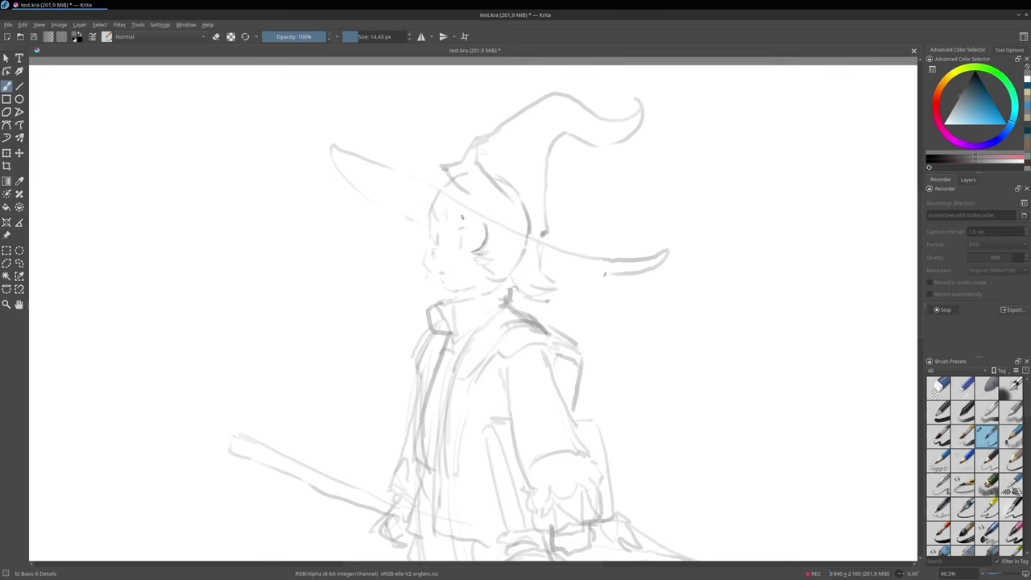
drag(466, 228, 473, 235)
drag(432, 223, 437, 220)
mouse_move(467, 228)
mouse_down()
mouse_move(472, 236)
mouse_move(434, 223)
mouse_up()
mouse_move(433, 214)
mouse_down()
mouse_move(428, 259)
mouse_move(440, 281)
mouse_move(457, 291)
mouse_move(487, 281)
mouse_move(466, 295)
mouse_up()
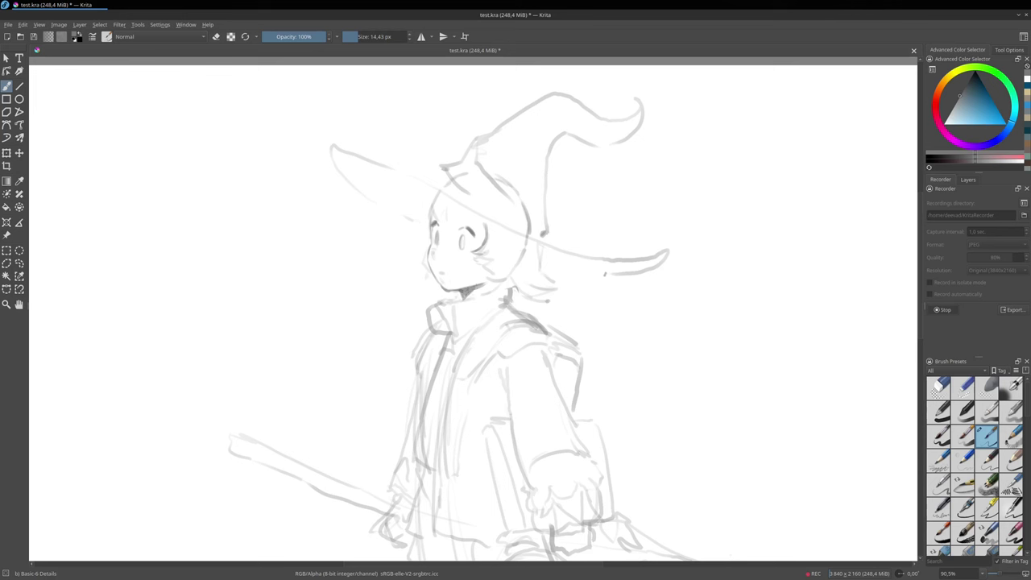
Draw the fringe and curled hair locks on both sides of the face, and darken the facial features.
mouse_move(415, 247)
mouse_down()
mouse_move(486, 256)
mouse_move(473, 260)
mouse_move(492, 284)
mouse_up()
mouse_move(434, 208)
mouse_down()
mouse_move(448, 226)
mouse_move(436, 188)
mouse_up()
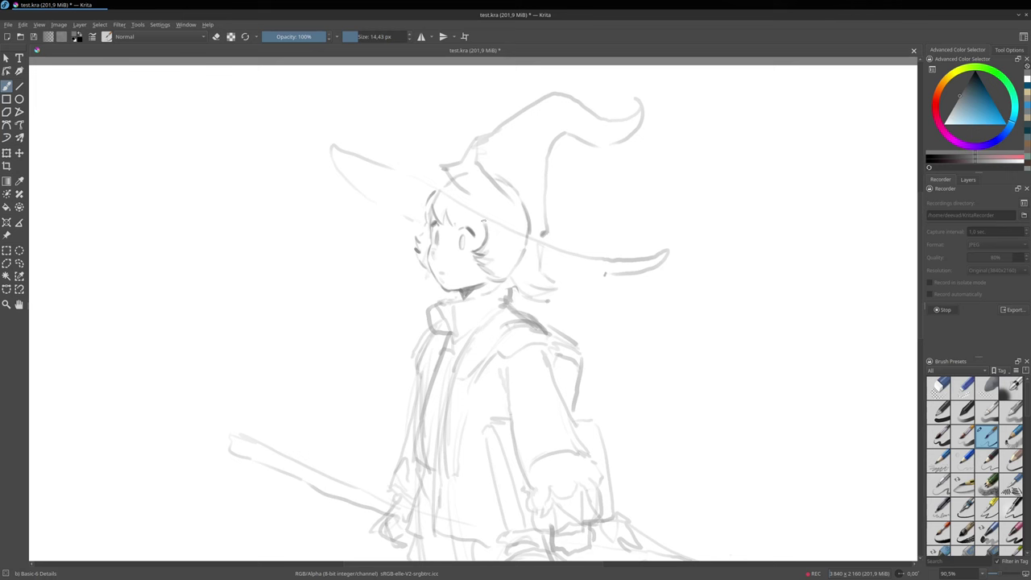
drag(483, 225, 436, 259)
mouse_move(463, 235)
mouse_down()
mouse_move(460, 244)
mouse_move(511, 262)
mouse_move(497, 271)
mouse_move(516, 271)
mouse_up()
Outline the hat brim with darker lines and shade the shadow where it meets the forehead.
mouse_move(330, 152)
mouse_down()
mouse_move(438, 175)
mouse_move(482, 206)
mouse_up()
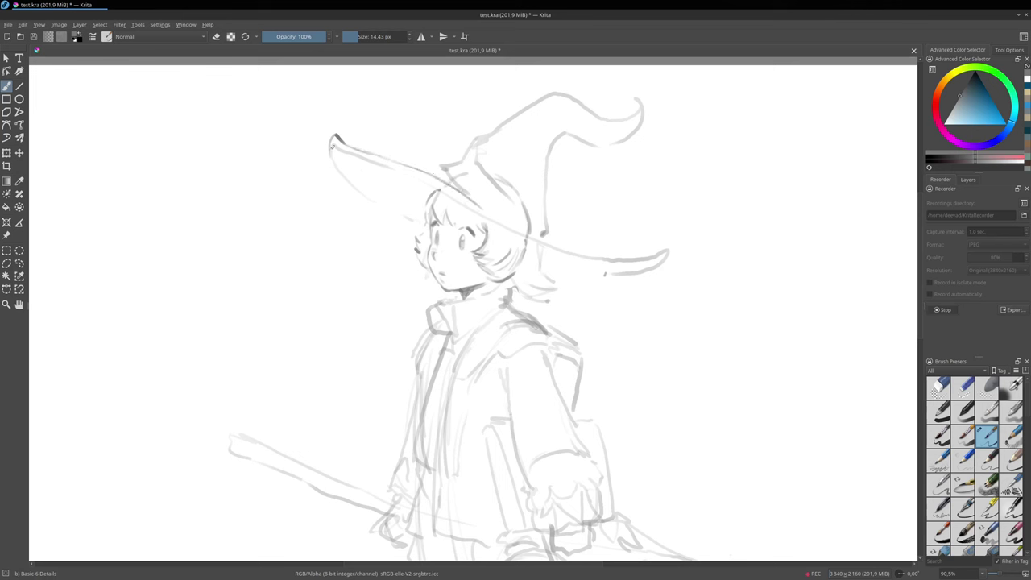
mouse_move(331, 145)
mouse_down()
mouse_move(344, 182)
mouse_move(423, 224)
mouse_up()
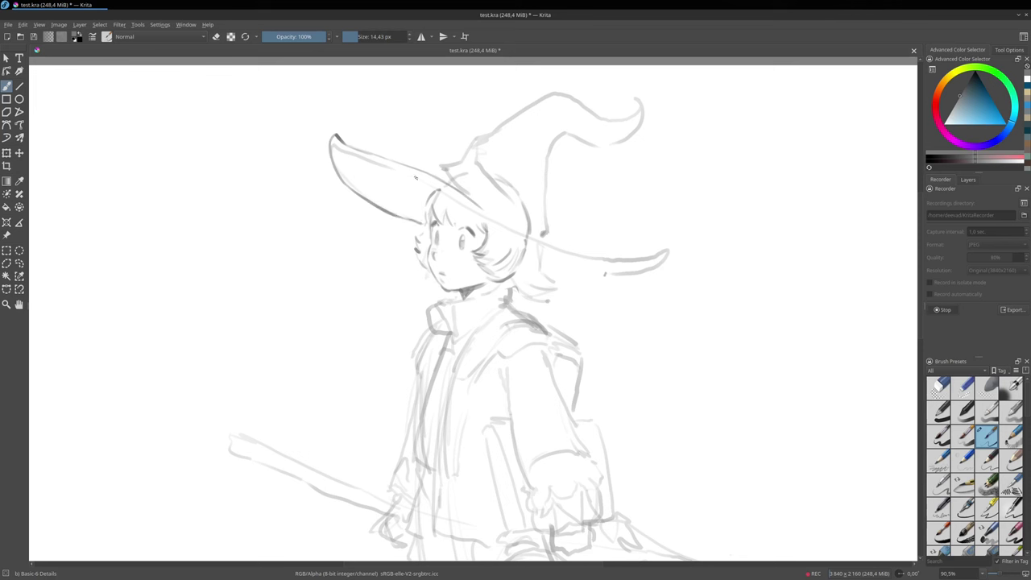
mouse_move(409, 179)
mouse_down()
mouse_move(431, 203)
mouse_move(427, 189)
mouse_move(574, 252)
mouse_move(566, 240)
mouse_up()
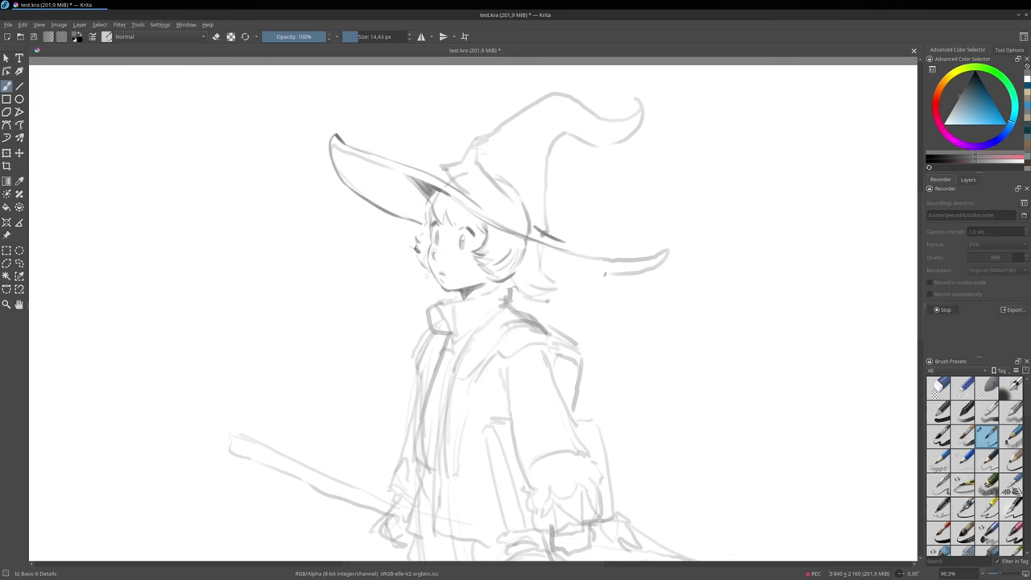
Darken the hair under the brim, add strands to the fringe and define the locks at the nape.
drag(409, 244, 424, 267)
mouse_move(494, 227)
mouse_down()
mouse_move(504, 252)
mouse_move(523, 245)
mouse_move(511, 250)
mouse_up()
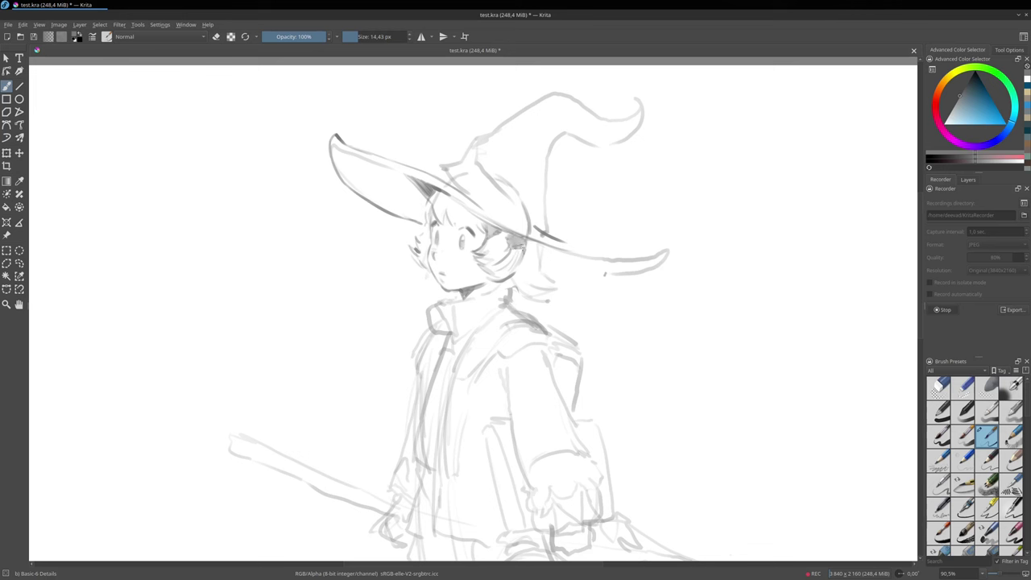
mouse_move(449, 197)
mouse_down()
mouse_move(449, 211)
mouse_move(470, 219)
mouse_up()
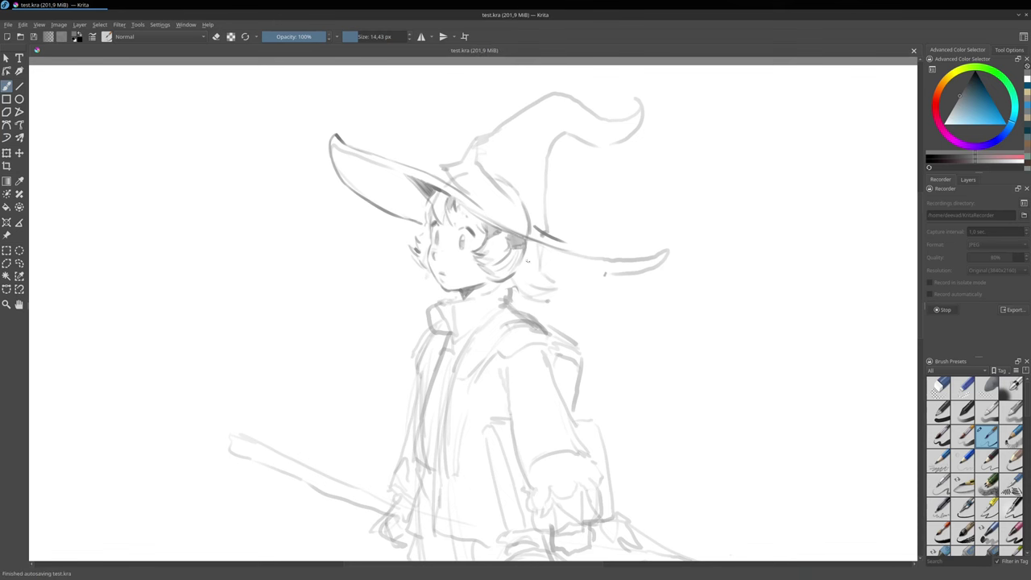
mouse_move(525, 262)
mouse_down()
mouse_move(518, 272)
mouse_move(537, 267)
mouse_move(557, 281)
mouse_move(494, 286)
mouse_up()
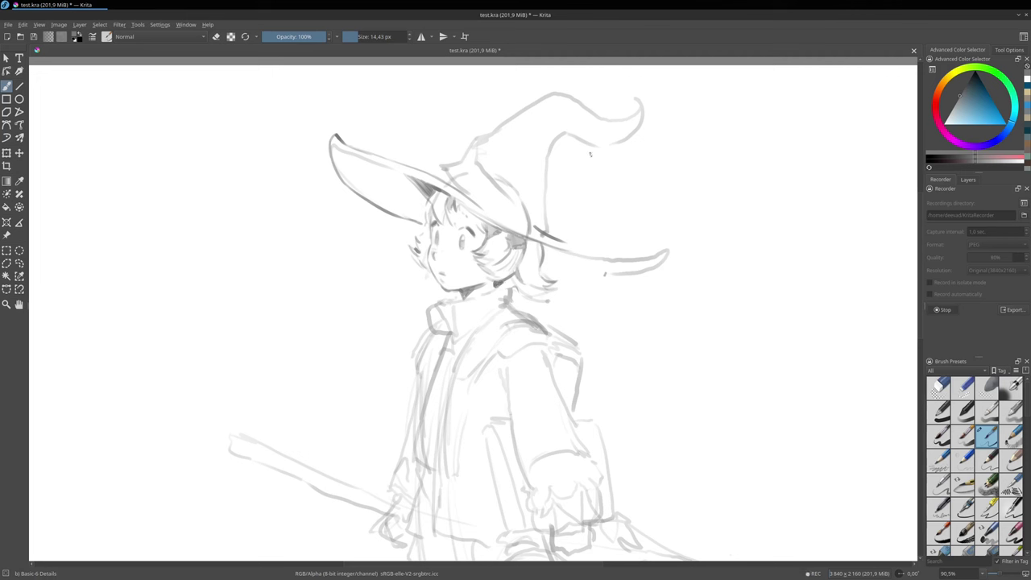
Darken the folds at the base of the hat's crown, and outline the collar and hair at the nape.
mouse_move(440, 174)
mouse_down()
mouse_move(439, 163)
mouse_move(478, 137)
mouse_move(512, 197)
mouse_move(545, 222)
mouse_up()
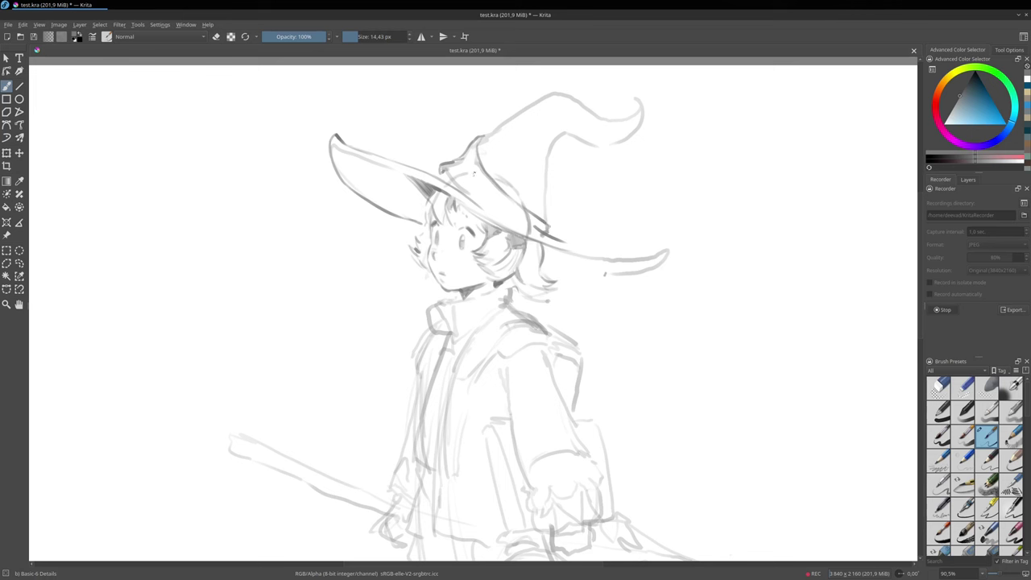
mouse_move(444, 170)
mouse_down()
mouse_move(464, 192)
mouse_move(449, 179)
mouse_move(456, 187)
mouse_up()
drag(445, 177, 463, 193)
mouse_move(445, 294)
mouse_down()
mouse_move(457, 301)
mouse_move(429, 321)
mouse_move(449, 335)
mouse_move(512, 306)
mouse_move(494, 293)
mouse_move(505, 287)
mouse_move(514, 301)
mouse_up()
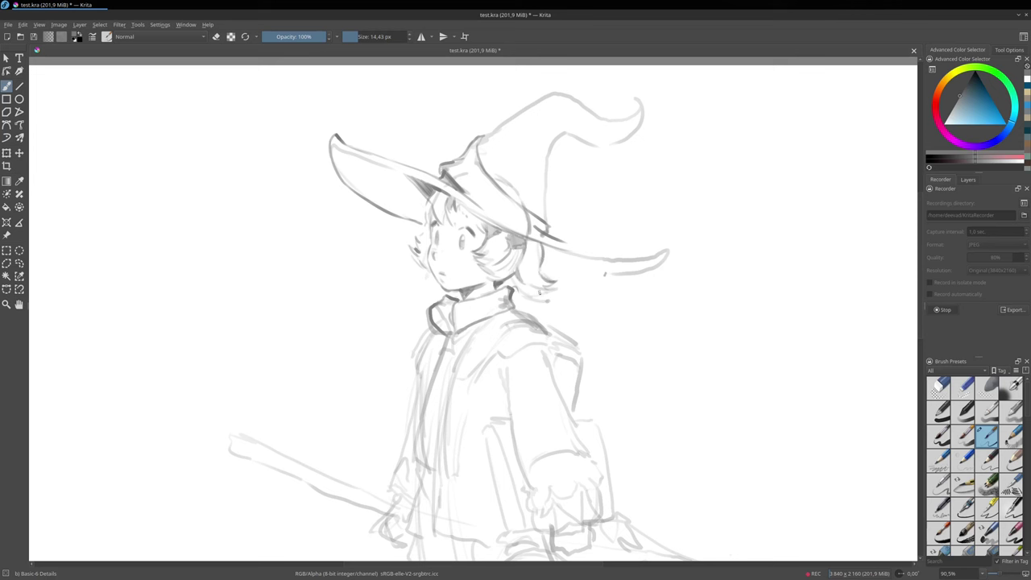
drag(518, 297, 541, 303)
Outline the hat's crown and curled tip with darker lines, adding small creases at the bend.
drag(537, 140, 547, 217)
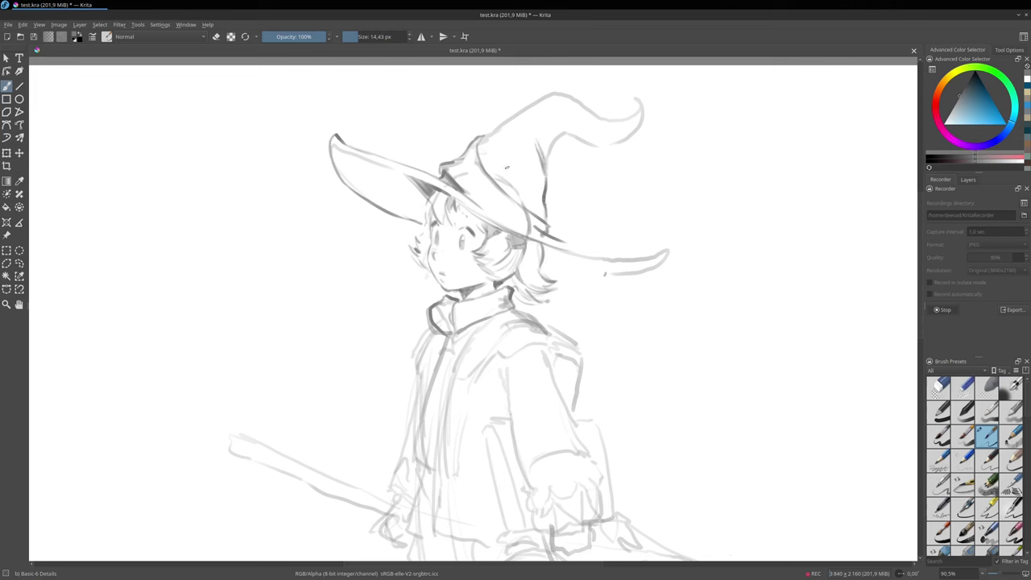
drag(481, 138, 557, 93)
drag(552, 138, 552, 154)
mouse_move(568, 95)
mouse_down()
mouse_move(623, 124)
mouse_move(634, 98)
mouse_move(642, 103)
mouse_move(639, 129)
mouse_move(610, 149)
mouse_move(570, 143)
mouse_move(585, 123)
mouse_up()
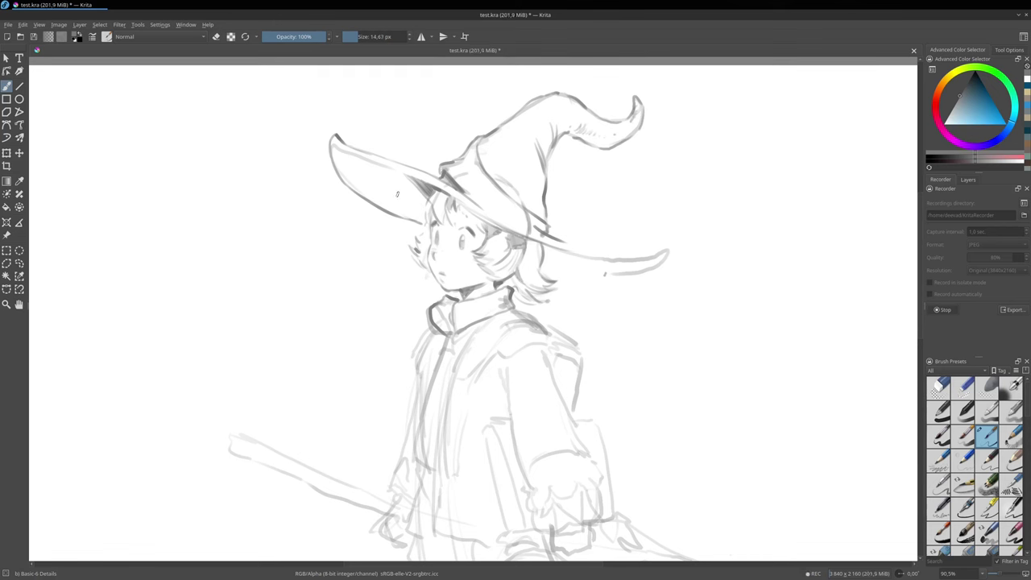
Shade the underside of the hat brim on both sides of the head grey with a 55,84 px brush.
shift+drag(398, 194, 419, 194)
mouse_move(345, 165)
mouse_down()
mouse_move(371, 185)
mouse_move(376, 178)
mouse_move(344, 155)
mouse_move(407, 177)
mouse_move(417, 190)
mouse_move(387, 174)
mouse_move(413, 208)
mouse_move(380, 199)
mouse_move(422, 210)
mouse_up()
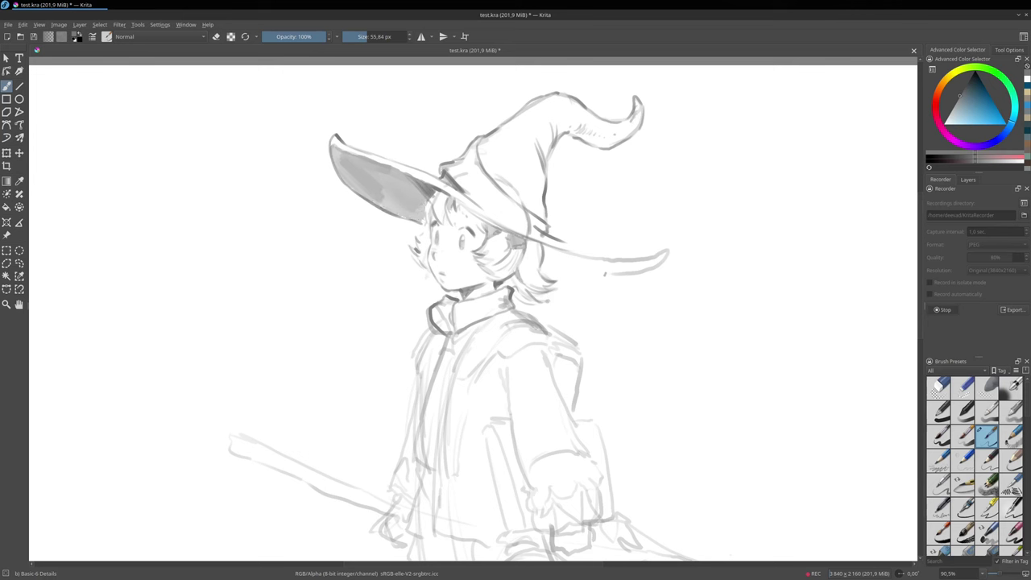
mouse_move(426, 203)
mouse_down()
mouse_move(448, 197)
mouse_move(540, 248)
mouse_move(544, 262)
mouse_move(562, 255)
mouse_move(572, 268)
mouse_move(659, 264)
mouse_move(638, 264)
mouse_move(663, 252)
mouse_up()
Shade the hat's crown and curled tip with greys sampled from the canvas, and tone the collar and shoulder.
ctrl+click(686, 259)
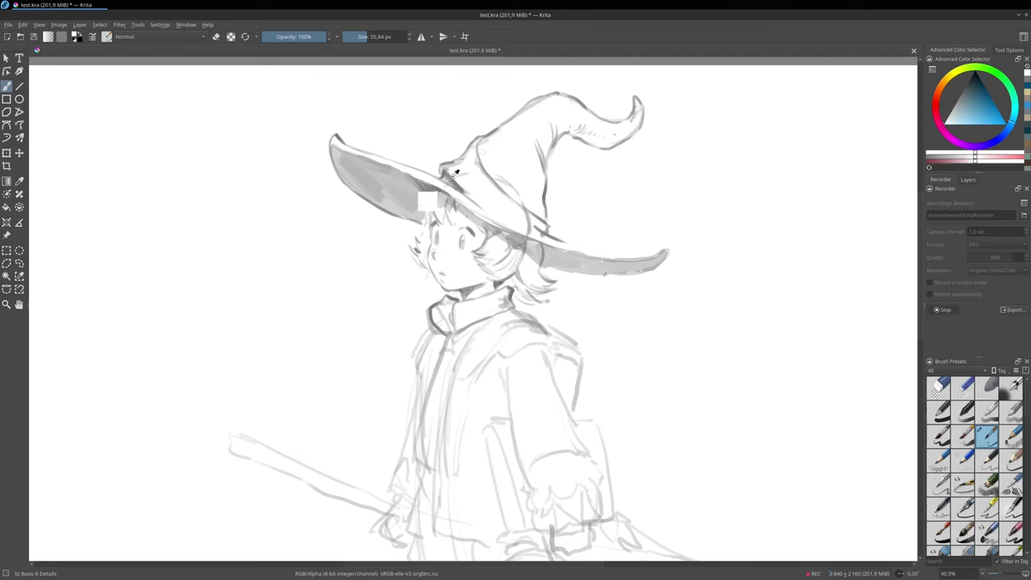
ctrl+click(449, 180)
drag(481, 158, 528, 207)
mouse_move(516, 153)
mouse_down()
mouse_move(531, 188)
mouse_move(516, 144)
mouse_move(537, 179)
mouse_move(547, 117)
mouse_move(541, 110)
mouse_move(514, 140)
mouse_move(523, 158)
mouse_move(519, 144)
mouse_move(531, 147)
mouse_move(550, 98)
mouse_move(557, 126)
mouse_move(571, 113)
mouse_move(602, 140)
mouse_move(633, 127)
mouse_up()
ctrl+click(520, 125)
ctrl+click(543, 270)
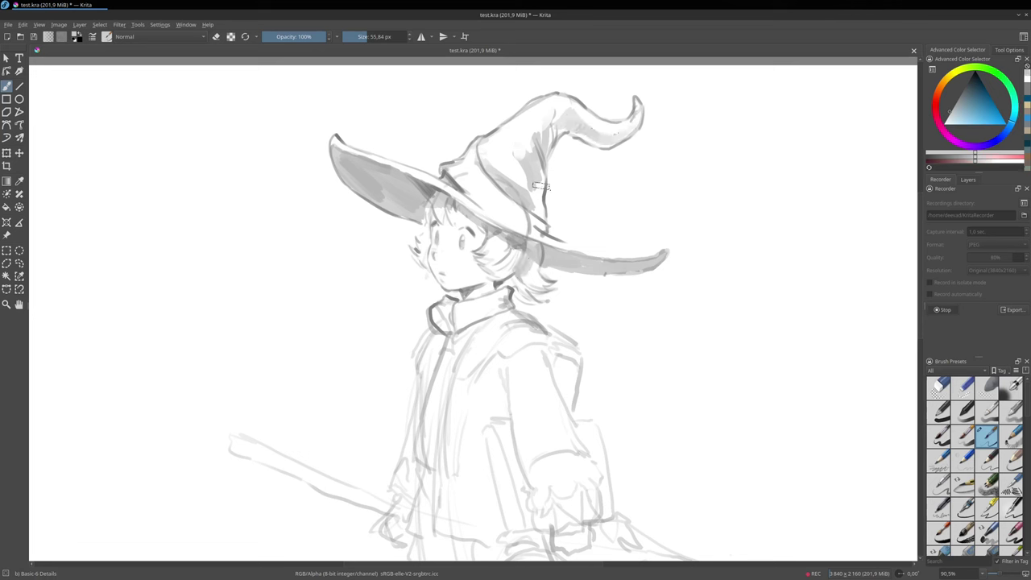
mouse_move(508, 301)
mouse_down()
mouse_move(463, 322)
mouse_move(512, 309)
mouse_move(522, 325)
mouse_up()
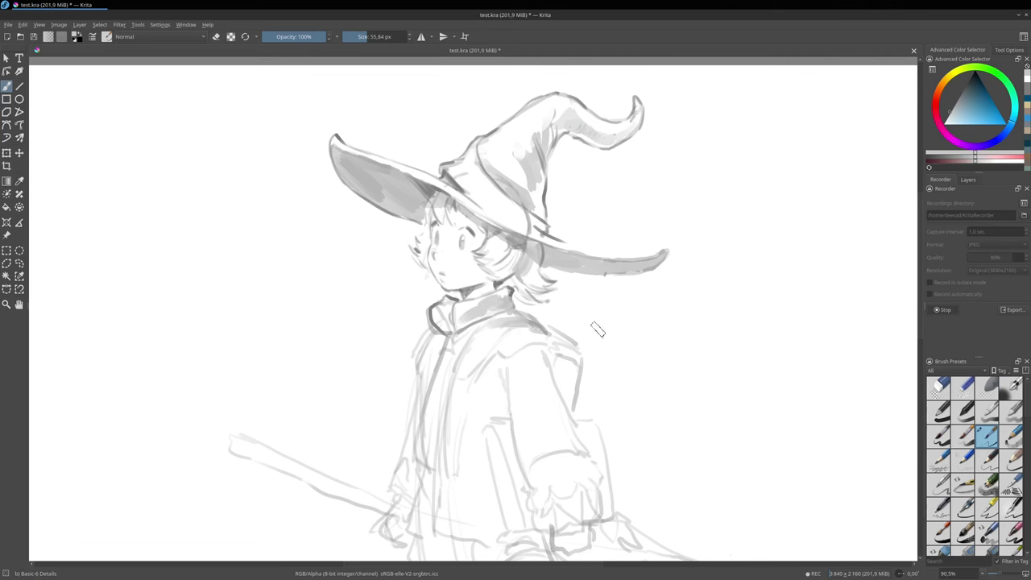
Reduce the brush to 13,33 px, pick a darker grey, and outline the shoulder and the scarf's hanging ends.
key(bracketleft)
key(bracketleft)
key(bracketleft)
key(bracketleft)
key(bracketleft)
drag(968, 100, 954, 98)
click(958, 97)
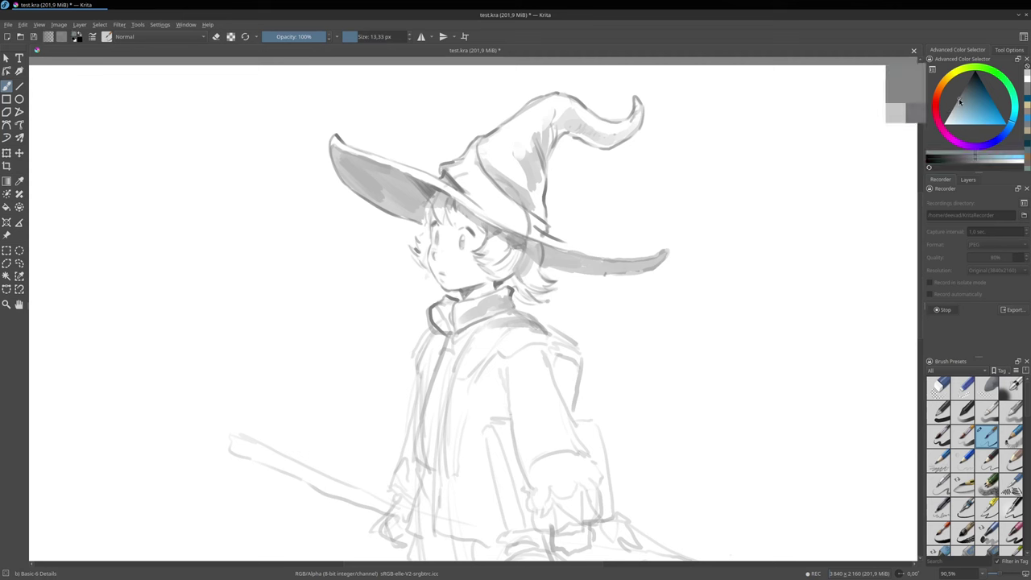
drag(537, 322, 555, 350)
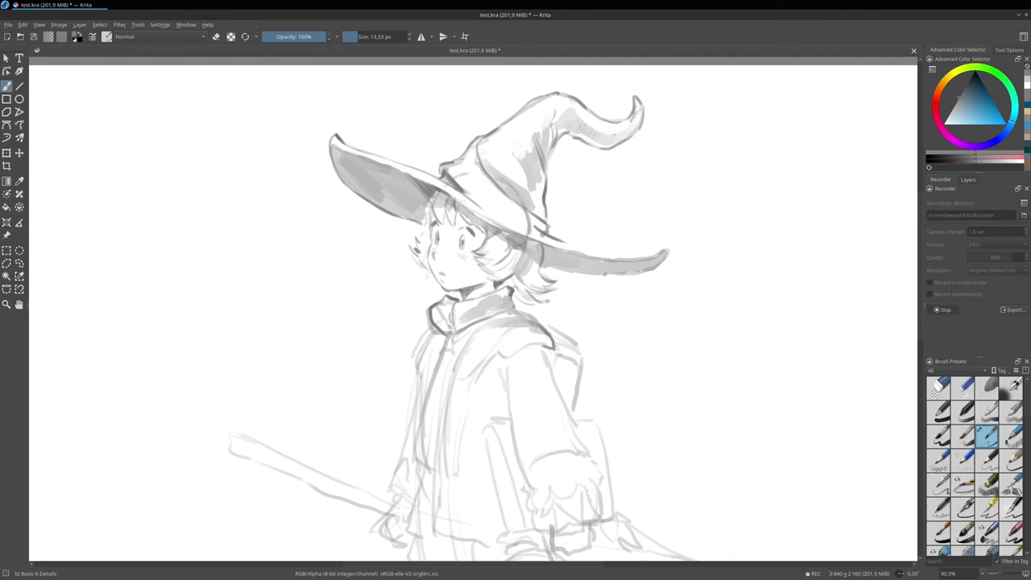
mouse_move(438, 334)
mouse_down()
mouse_move(435, 380)
mouse_move(440, 337)
mouse_move(421, 423)
mouse_move(429, 400)
mouse_move(432, 466)
mouse_move(441, 350)
mouse_up()
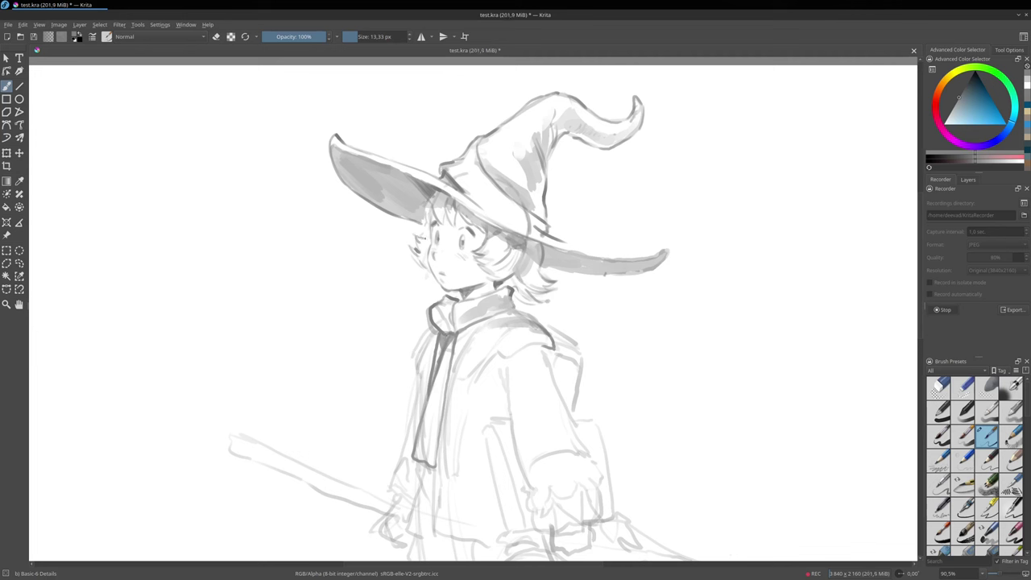
Hatch darker shadows where the hair meets the underside of the brim on both sides of the face.
mouse_move(428, 217)
mouse_down()
mouse_move(422, 226)
mouse_move(423, 216)
mouse_up()
mouse_move(523, 247)
mouse_down()
mouse_move(518, 264)
mouse_move(533, 255)
mouse_up()
mouse_move(438, 194)
mouse_down()
mouse_move(444, 202)
mouse_move(407, 207)
mouse_move(416, 218)
mouse_move(423, 195)
mouse_up()
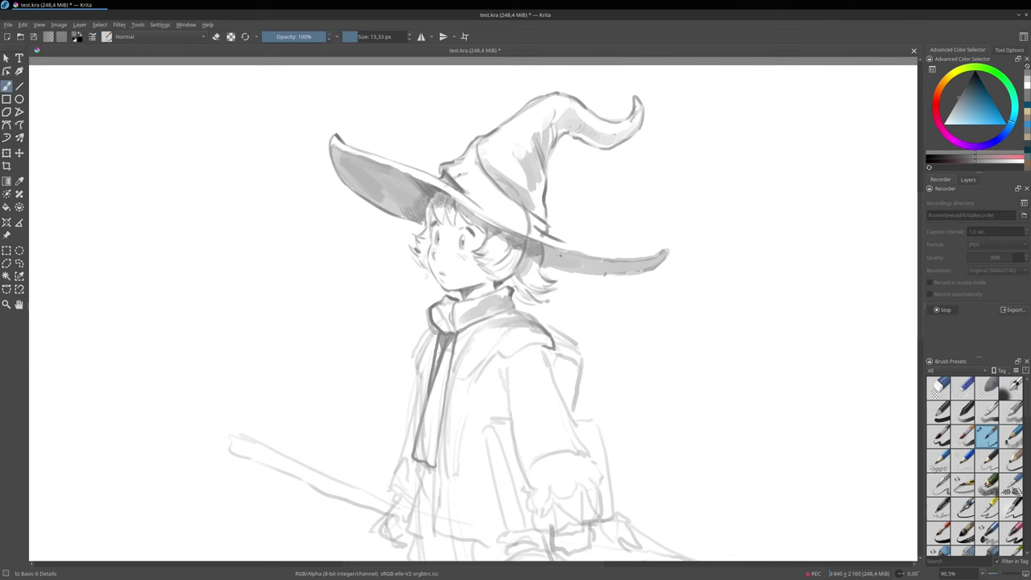
mouse_move(545, 248)
mouse_down()
mouse_move(546, 261)
mouse_move(561, 257)
mouse_up()
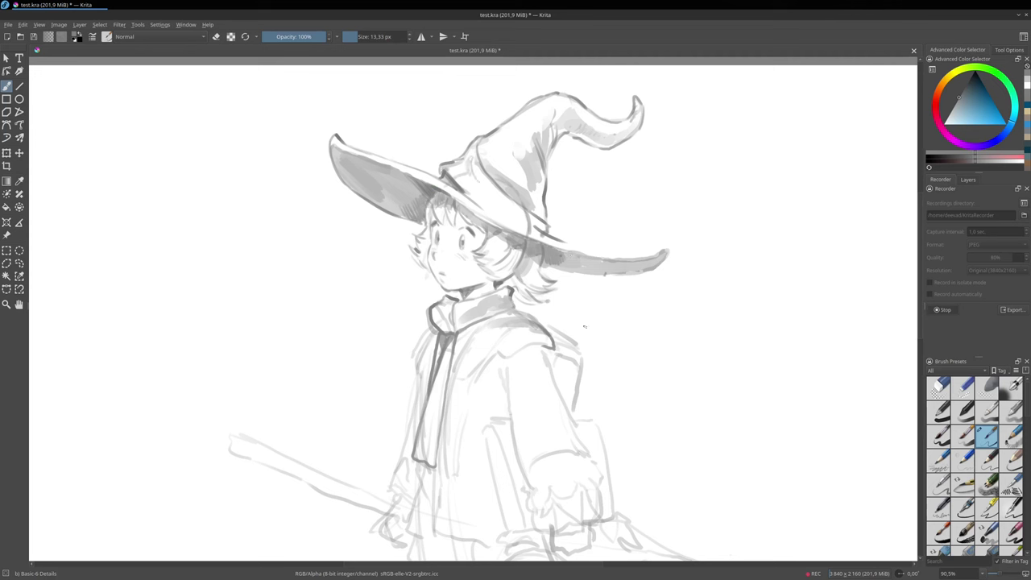
Draw the backpack's shoulder strap with its buckle over the coat and fill the strap dark.
drag(603, 363, 606, 296)
scroll(607, 299, down, 2)
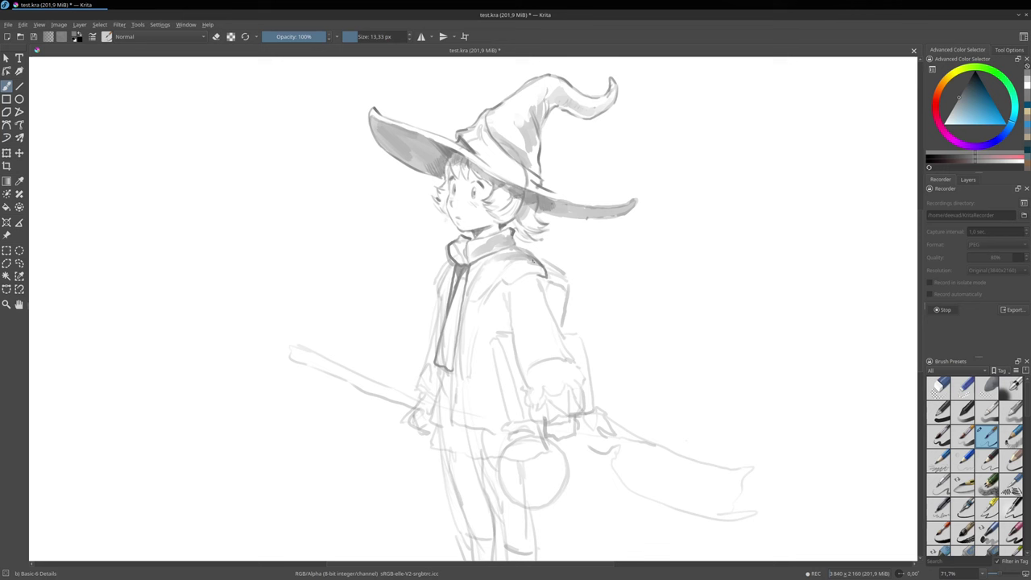
mouse_move(528, 255)
mouse_down()
mouse_move(493, 289)
mouse_move(512, 343)
mouse_up()
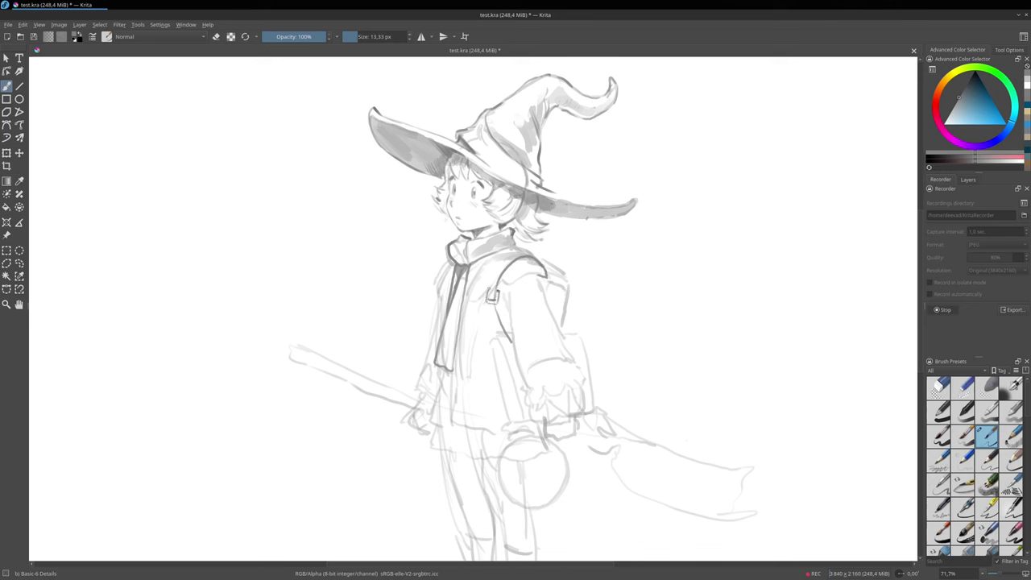
mouse_move(489, 300)
mouse_down()
mouse_move(496, 269)
mouse_move(527, 249)
mouse_up()
mouse_move(492, 284)
mouse_down()
mouse_move(496, 297)
mouse_move(503, 264)
mouse_up()
drag(491, 305, 511, 345)
drag(489, 307, 508, 342)
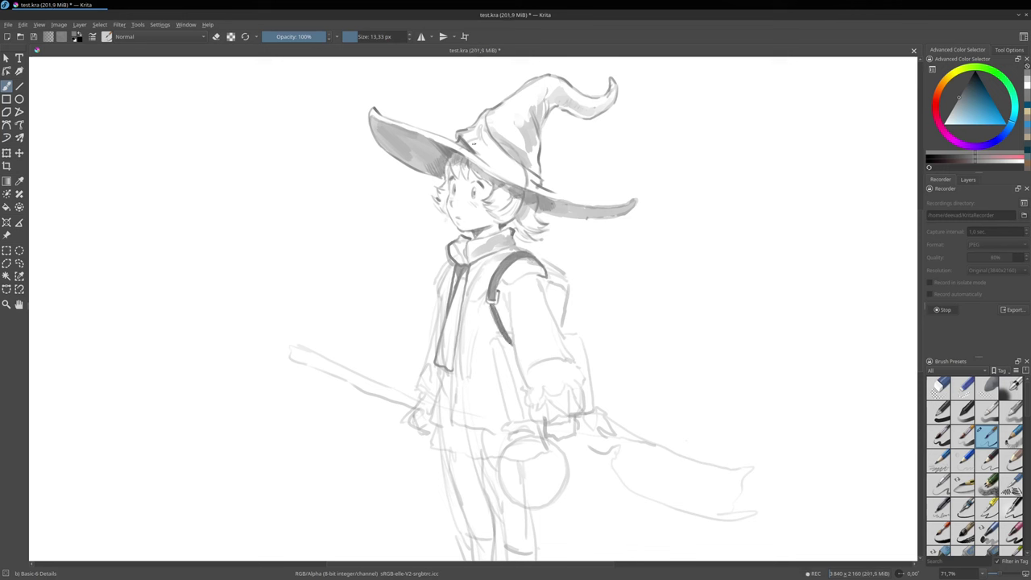
Clean up the lower end of the strap and define the narrow side of the bag at the hip.
key(e)
mouse_move(500, 334)
mouse_down()
mouse_move(512, 341)
mouse_move(500, 337)
mouse_move(522, 420)
mouse_up()
key(e)
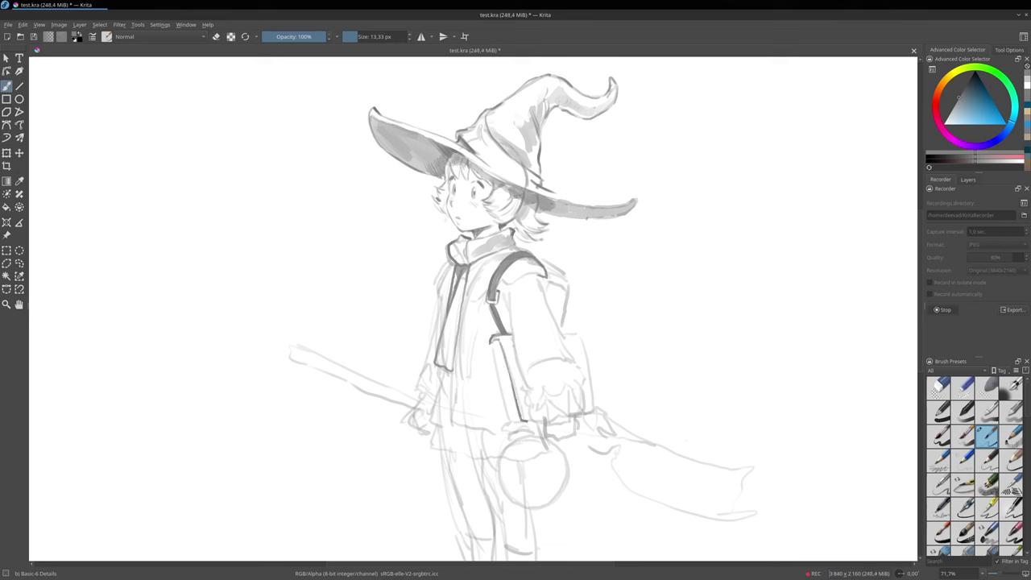
drag(491, 344, 508, 420)
drag(496, 358, 512, 417)
Outline the near sleeve and draw its fluffy cuff with a scalloped, decorated edge.
drag(512, 337, 528, 385)
mouse_move(509, 288)
mouse_down()
mouse_move(511, 333)
mouse_move(506, 306)
mouse_up()
mouse_move(537, 276)
mouse_down()
mouse_move(587, 386)
mouse_move(584, 411)
mouse_move(570, 398)
mouse_move(566, 420)
mouse_move(548, 393)
mouse_move(537, 419)
mouse_move(528, 383)
mouse_move(533, 419)
mouse_up()
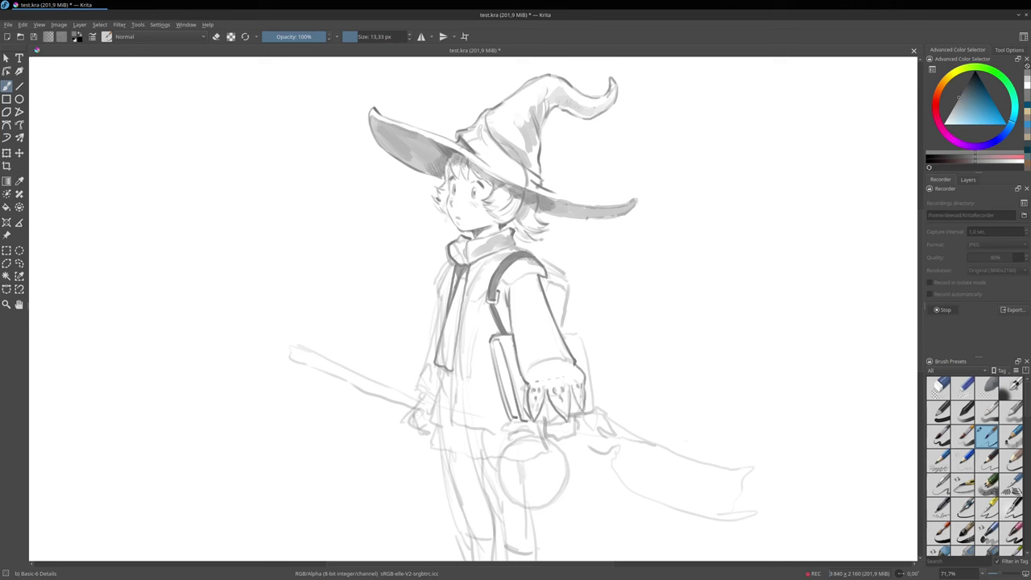
drag(560, 358, 527, 374)
Outline the backpack behind the shoulder, with its flap, and shade its side.
mouse_move(552, 280)
mouse_down()
mouse_move(570, 300)
mouse_move(567, 288)
mouse_move(565, 309)
mouse_up()
mouse_move(533, 253)
mouse_down()
mouse_move(569, 279)
mouse_move(568, 306)
mouse_up()
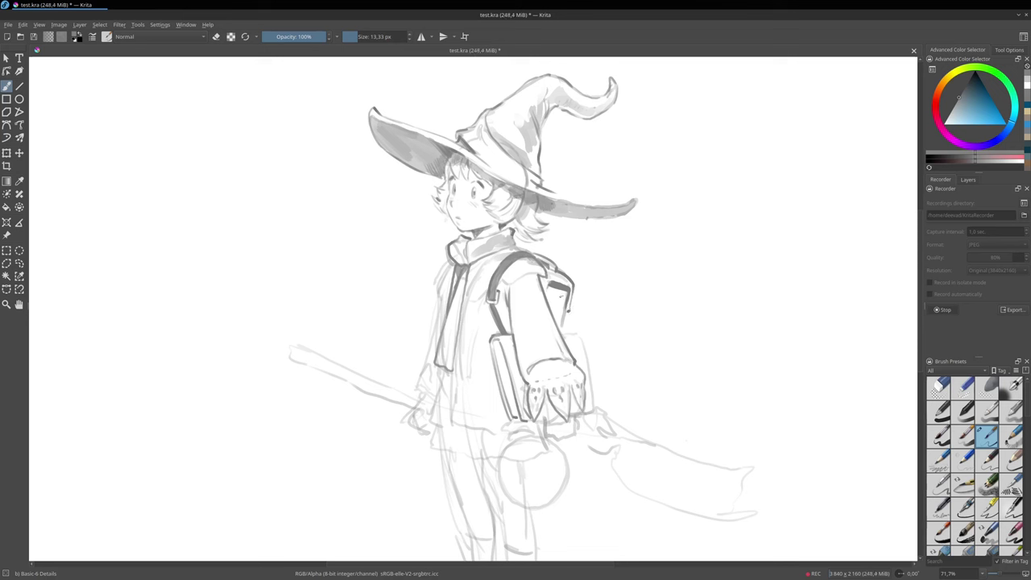
mouse_move(553, 290)
mouse_down()
mouse_move(560, 321)
mouse_move(562, 307)
mouse_up()
mouse_move(555, 293)
mouse_down()
mouse_move(560, 327)
mouse_move(564, 318)
mouse_up()
Outline the short cape collar below the scarf and fill it dark grey on both sides of the chest.
drag(468, 295, 484, 292)
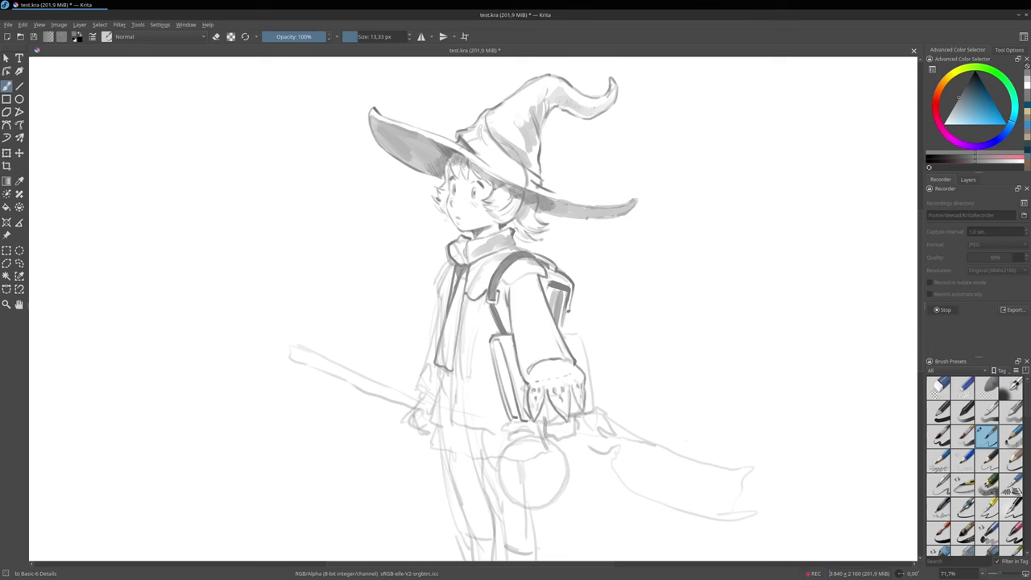
mouse_move(472, 265)
mouse_down()
mouse_move(466, 289)
mouse_move(487, 273)
mouse_move(493, 287)
mouse_move(496, 256)
mouse_move(506, 269)
mouse_move(499, 253)
mouse_move(477, 262)
mouse_move(467, 291)
mouse_move(477, 298)
mouse_move(489, 264)
mouse_move(526, 248)
mouse_up()
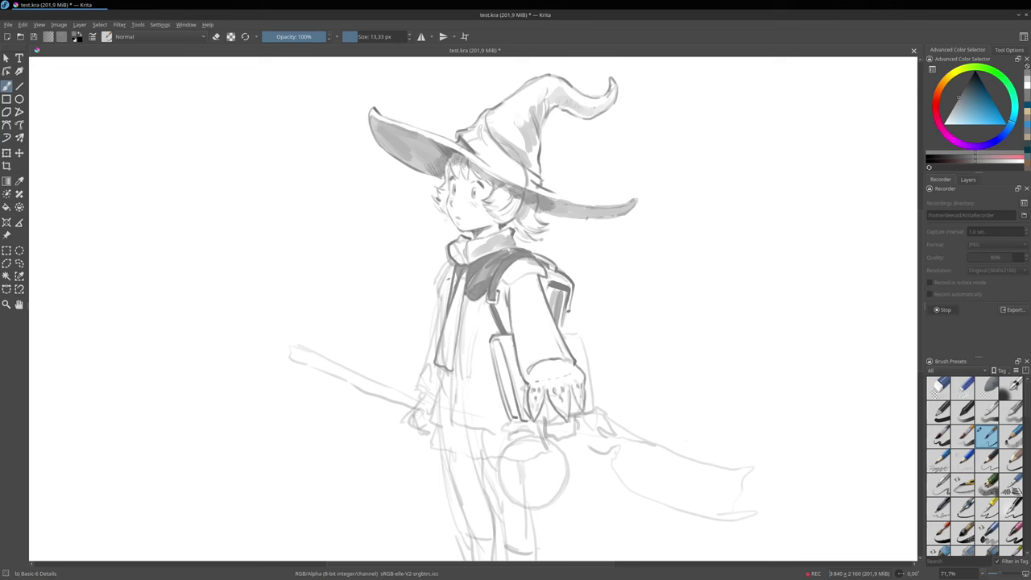
mouse_move(451, 270)
mouse_down()
mouse_move(443, 300)
mouse_move(446, 279)
mouse_up()
drag(446, 277, 441, 296)
Shade the near sleeve, shoulder and fluffy cuff with a 27,43 px brush.
drag(503, 305, 509, 332)
drag(538, 330, 524, 350)
drag(516, 289, 529, 369)
drag(519, 322, 529, 361)
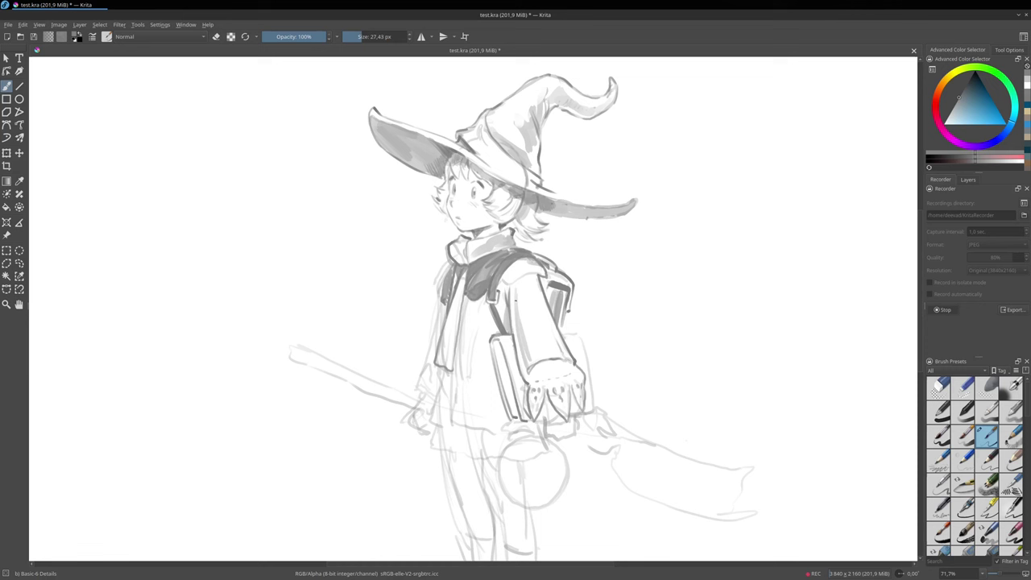
drag(516, 298, 531, 369)
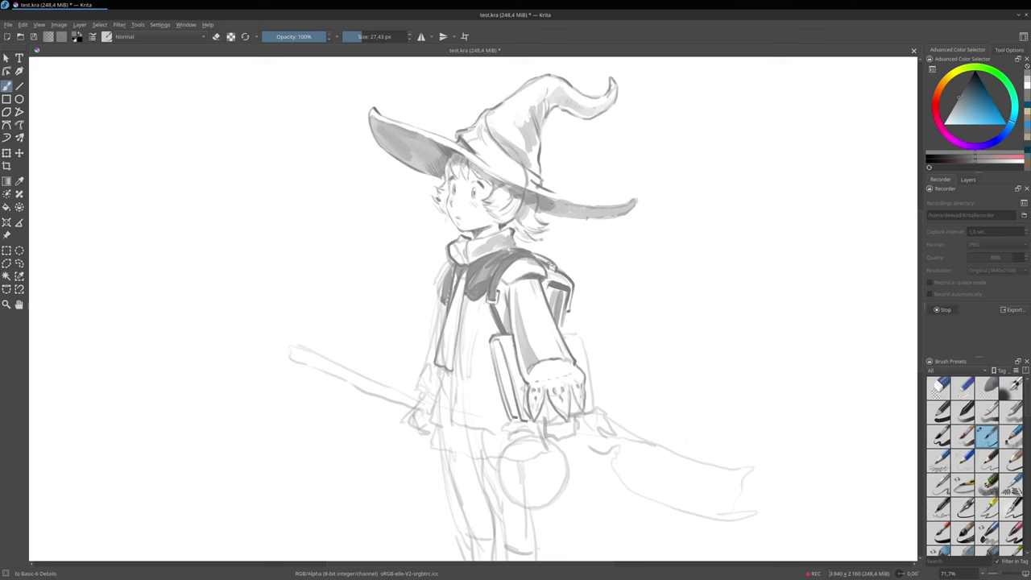
mouse_move(511, 273)
mouse_down()
mouse_move(523, 273)
mouse_move(512, 279)
mouse_move(510, 271)
mouse_up()
drag(565, 368, 545, 370)
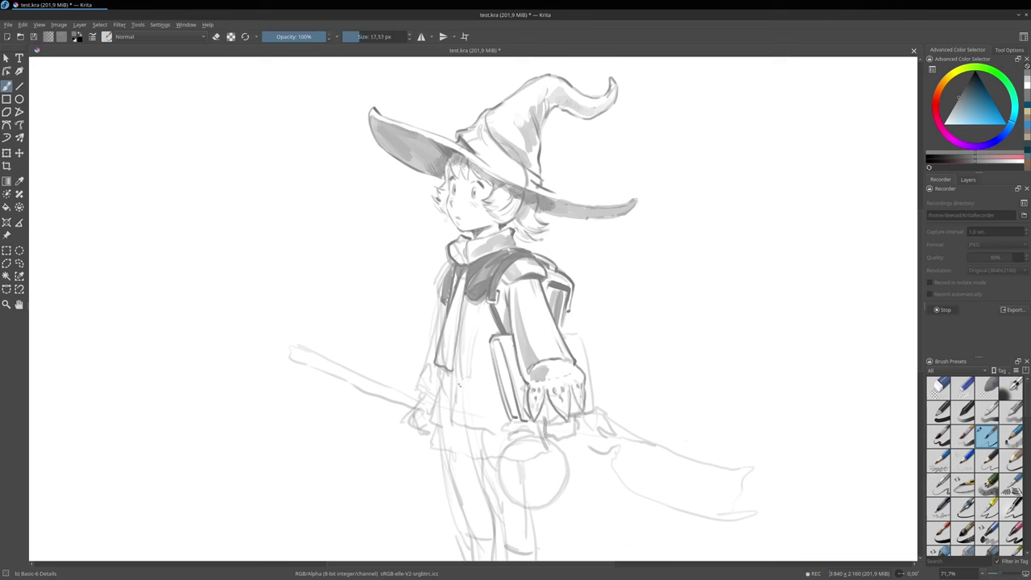
Outline the jacket's lower edge, darken the jagged fold at the waist and shade the chest beside the strap.
click(457, 387)
mouse_move(452, 372)
mouse_down()
mouse_move(449, 421)
mouse_move(496, 431)
mouse_up()
mouse_move(457, 372)
mouse_down()
mouse_move(461, 386)
mouse_move(486, 383)
mouse_up()
drag(483, 372, 488, 386)
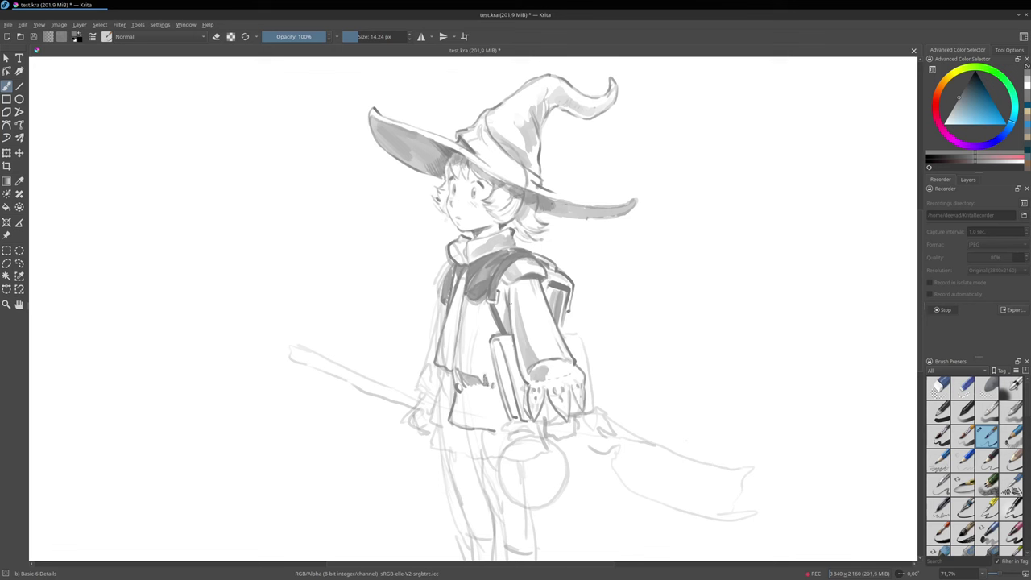
mouse_move(478, 306)
mouse_down()
mouse_move(481, 331)
mouse_move(491, 322)
mouse_up()
Shade the inside of the scalloped cuff and outline the hand below it with a 14,24 px brush.
mouse_move(539, 417)
mouse_down()
mouse_move(562, 420)
mouse_move(546, 414)
mouse_move(554, 417)
mouse_up()
drag(574, 413, 576, 411)
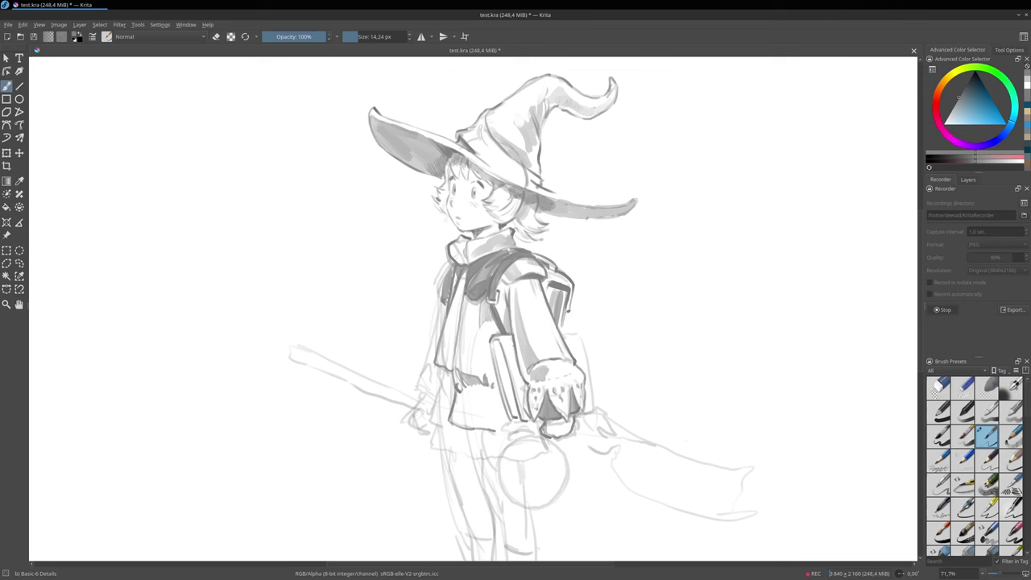
Outline the large bag behind the arm, shade its narrow side and darken the backpack's lower edge.
drag(527, 420, 591, 411)
mouse_move(561, 336)
mouse_down()
mouse_move(572, 331)
mouse_move(597, 405)
mouse_up()
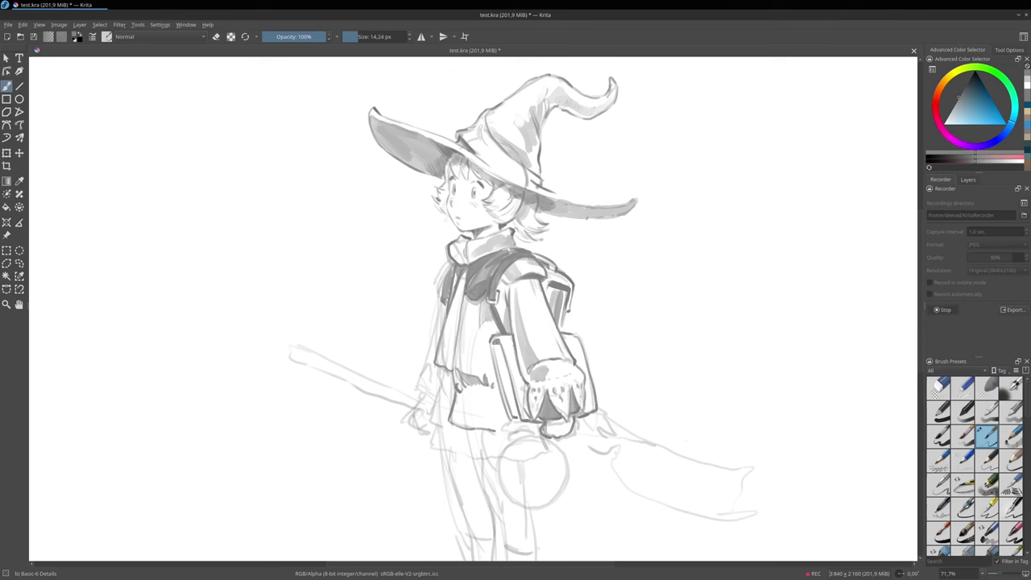
drag(493, 345, 505, 399)
drag(502, 362, 510, 402)
drag(565, 342, 575, 336)
drag(568, 307, 562, 331)
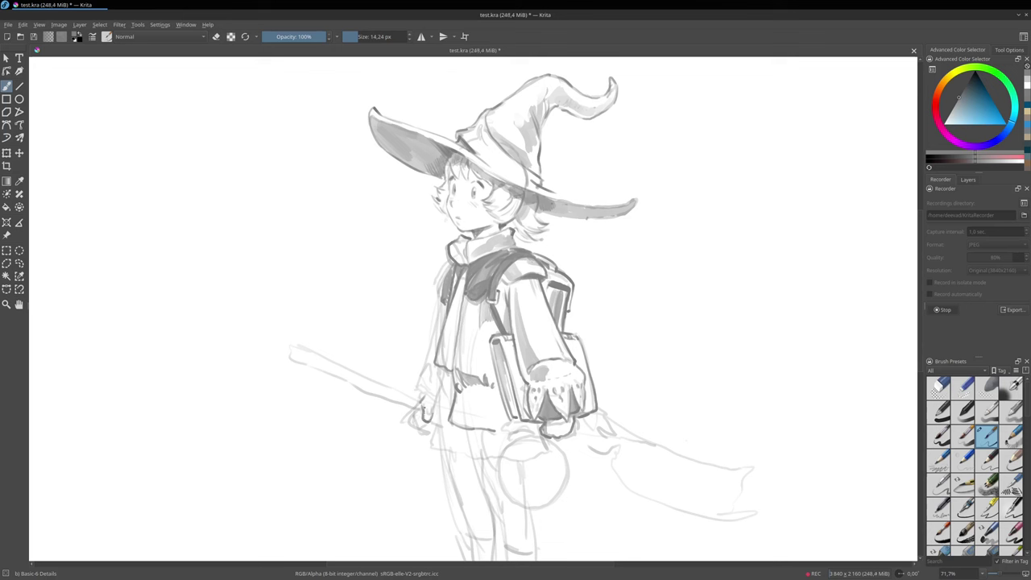
Draw the fingers of the far hand gripping the broomstick and the dark opening of its cuff.
drag(430, 400, 436, 393)
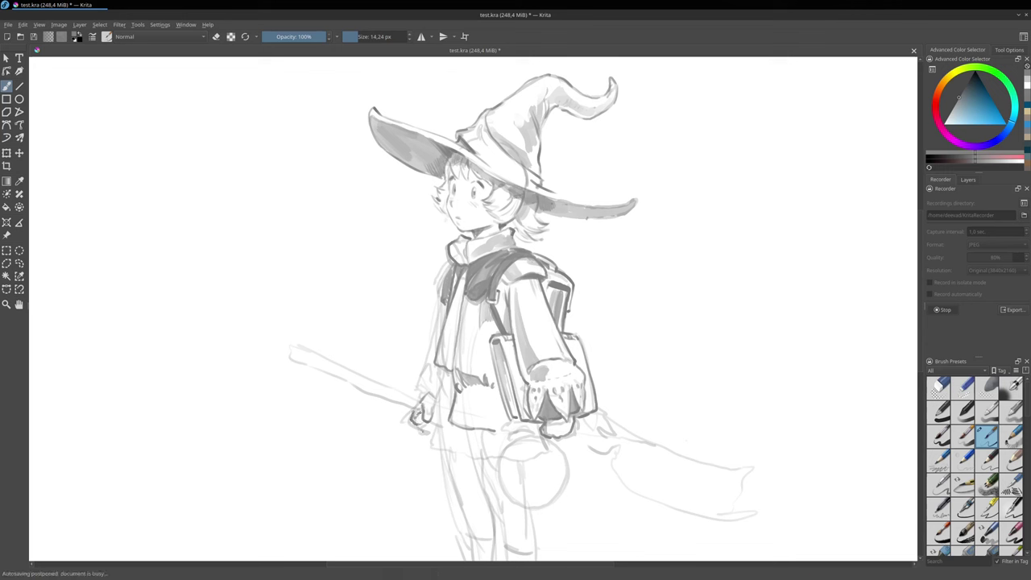
drag(416, 433, 431, 423)
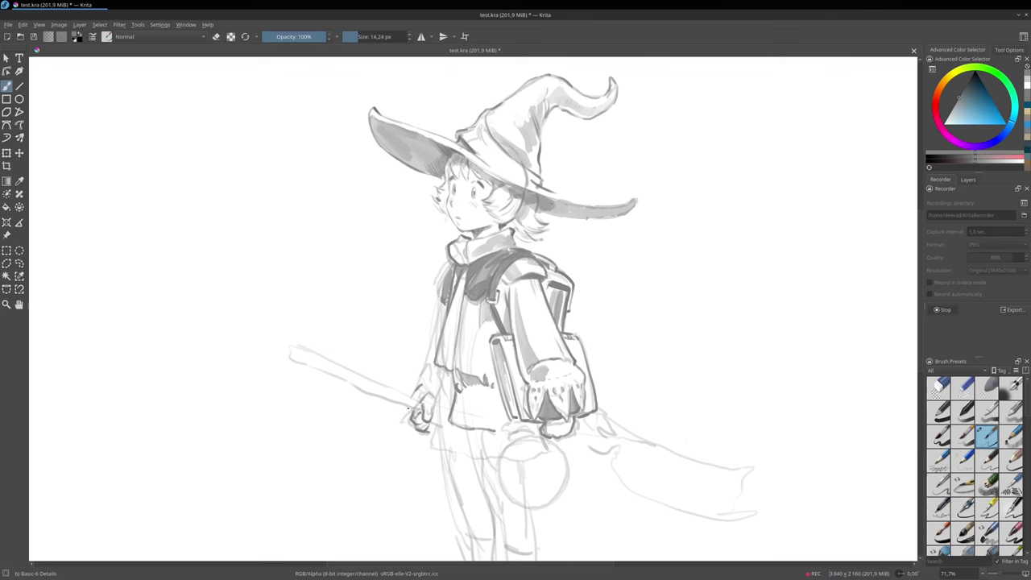
drag(407, 407, 402, 426)
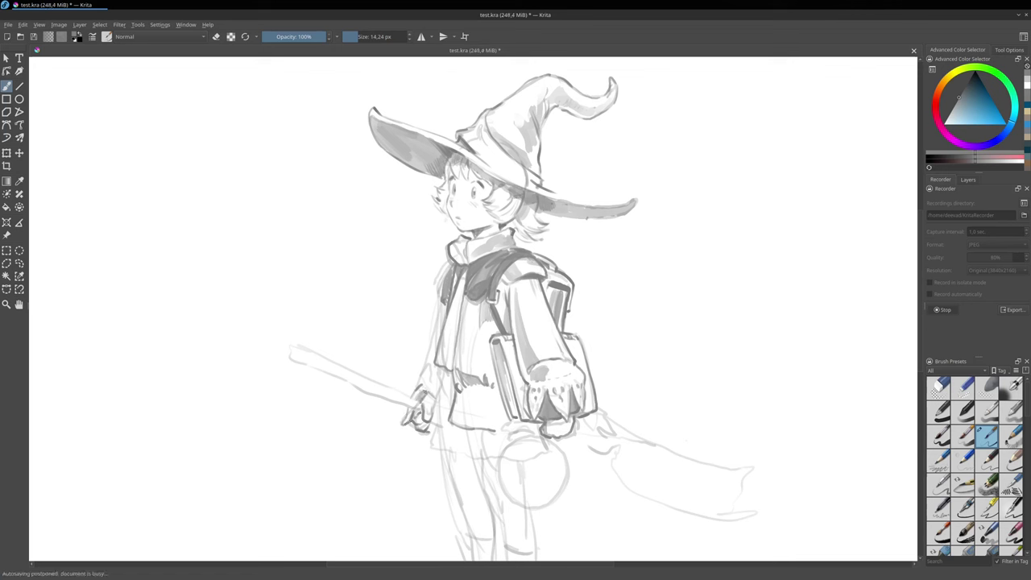
mouse_move(428, 392)
mouse_down()
mouse_move(434, 402)
mouse_move(430, 390)
mouse_up()
mouse_move(428, 387)
mouse_down()
mouse_move(424, 395)
mouse_move(433, 389)
mouse_up()
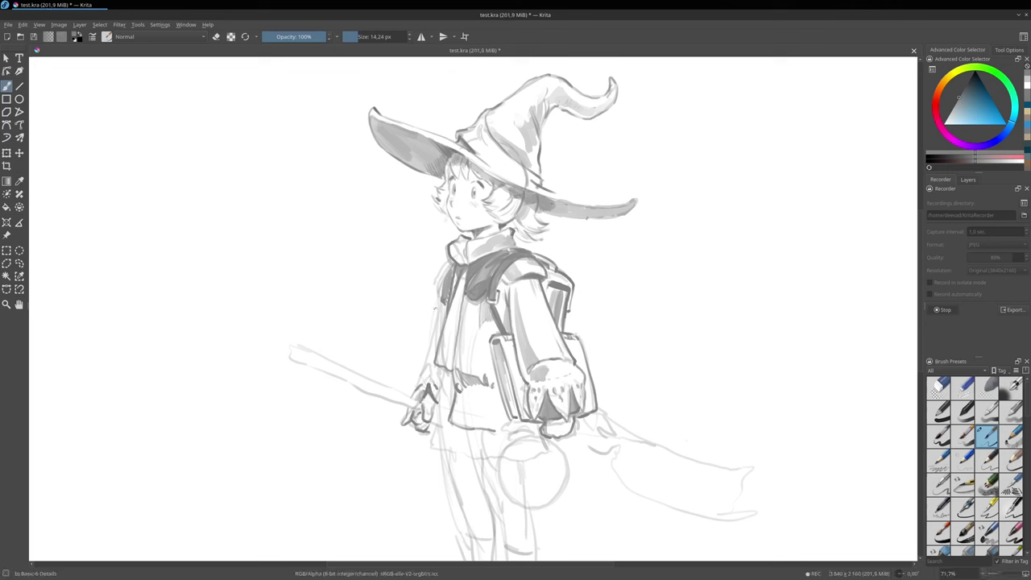
Outline the far sleeve and the coat's lower hem, and extend the jacket edge beside the bag.
drag(441, 304, 414, 386)
mouse_move(436, 419)
mouse_down()
mouse_move(443, 456)
mouse_move(493, 457)
mouse_up()
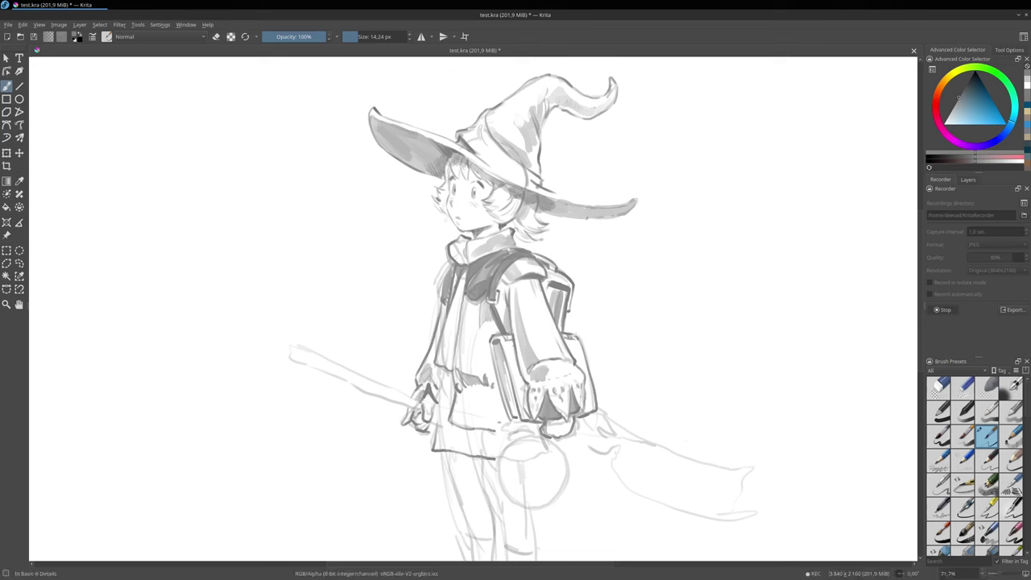
drag(499, 410, 500, 419)
drag(500, 419, 502, 432)
Touch up the backpack edge, the hair beside the cheek and the hat brim's front line.
drag(546, 285, 550, 294)
drag(488, 208, 498, 211)
drag(470, 162, 490, 176)
drag(461, 155, 531, 186)
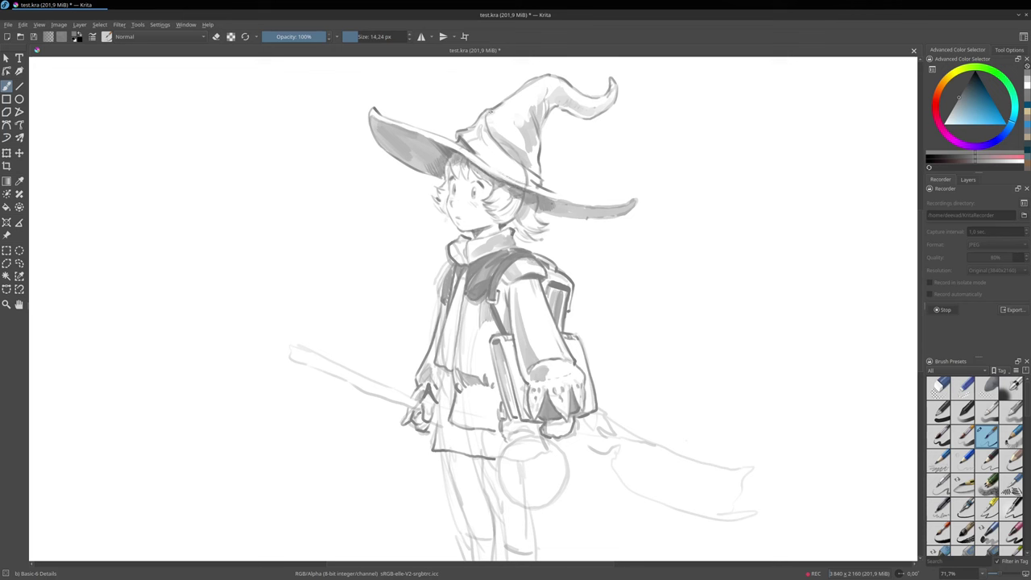
Erase a small area of shading on the hat's crown.
key(e)
drag(526, 121, 524, 131)
key(e)
key(e)
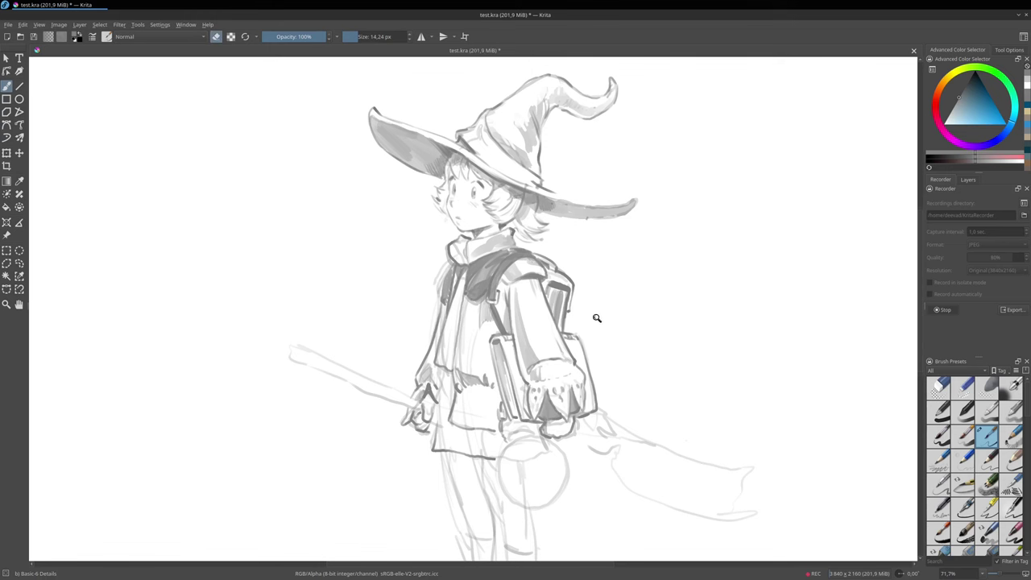
Outline the front half of the broomstick with a rounded end and add grey grain shading along its length.
drag(596, 318, 604, 327)
drag(604, 326, 588, 305)
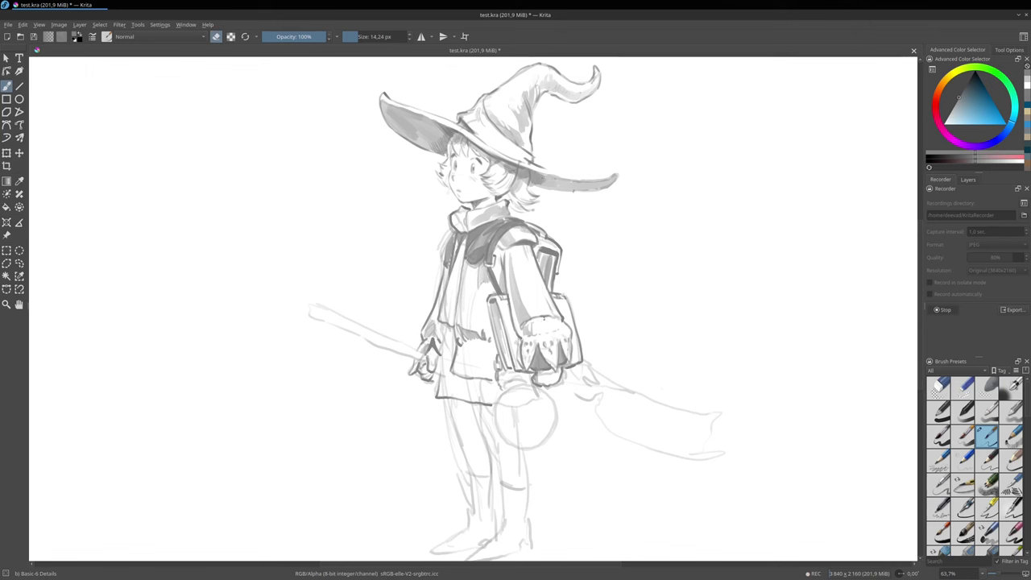
key(e)
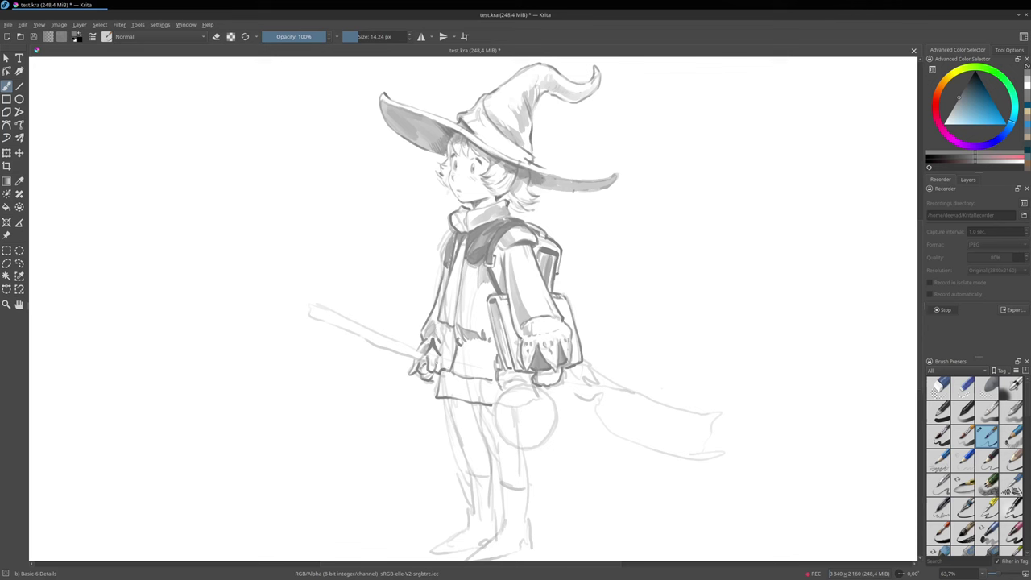
drag(445, 343, 441, 355)
mouse_move(417, 359)
mouse_down()
mouse_move(306, 306)
mouse_move(319, 300)
mouse_move(422, 355)
mouse_up()
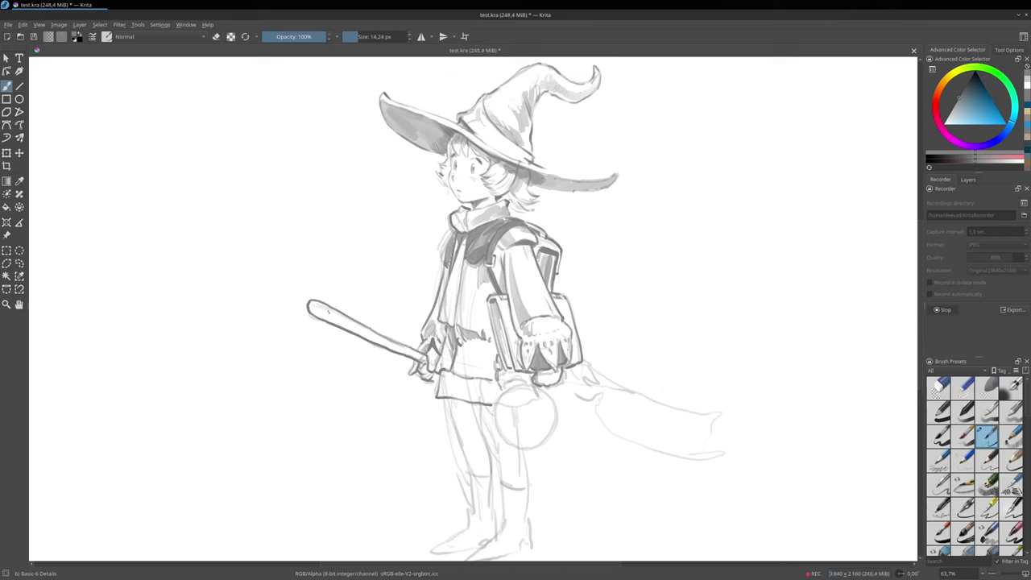
drag(313, 310, 344, 328)
mouse_move(327, 315)
mouse_down()
mouse_move(360, 332)
mouse_move(320, 308)
mouse_move(401, 348)
mouse_up()
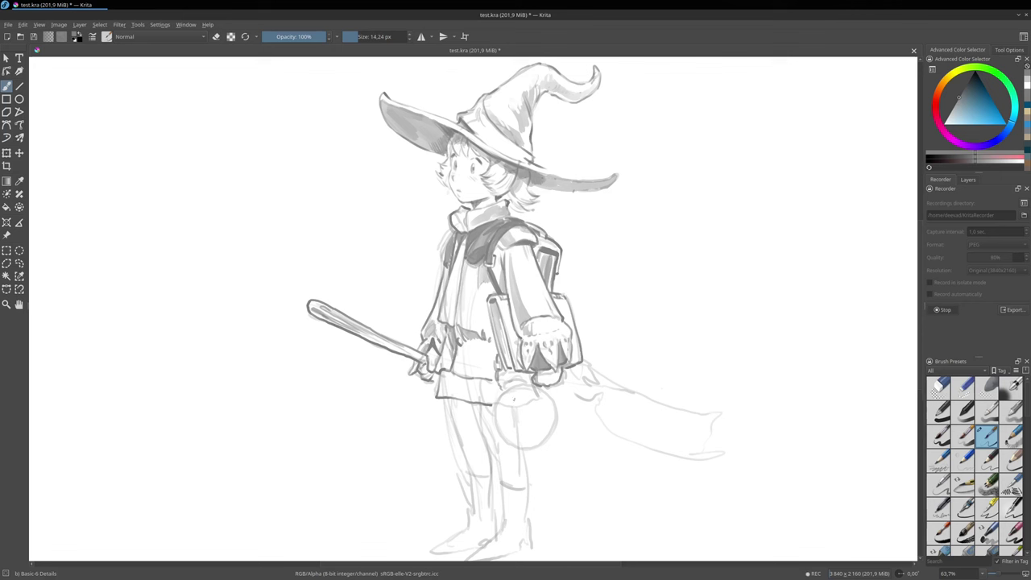
Outline the round glass bowl and its neck hanging below the near hand, and save the drawing.
mouse_move(504, 391)
mouse_down()
mouse_move(494, 425)
mouse_move(514, 446)
mouse_up()
mouse_move(548, 440)
mouse_down()
mouse_move(559, 407)
mouse_move(550, 394)
mouse_move(525, 384)
mouse_move(535, 388)
mouse_move(500, 393)
mouse_up()
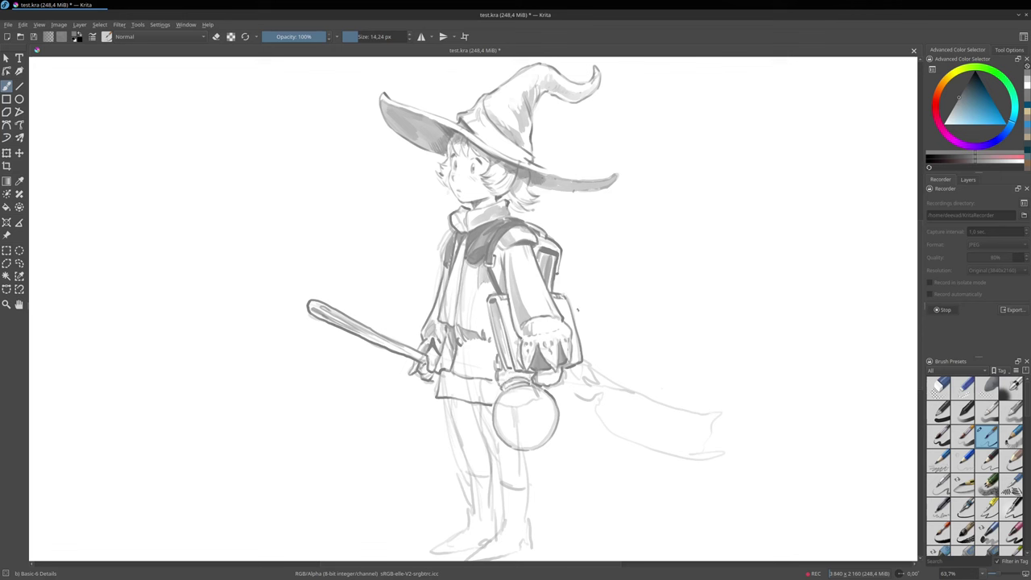
key(ctrl+s)
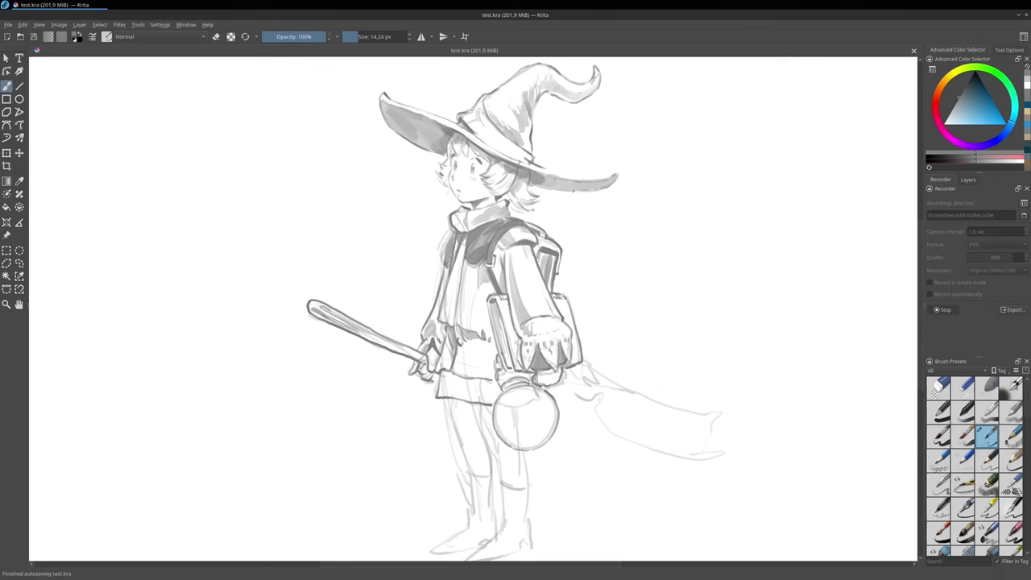
Fill the glass bowl with grey water up to a drawn waterline and paint white highlights over it.
mouse_move(497, 410)
mouse_down()
mouse_move(551, 397)
mouse_move(537, 417)
mouse_move(574, 416)
mouse_move(526, 423)
mouse_move(544, 409)
mouse_move(543, 429)
mouse_move(533, 419)
mouse_move(527, 428)
mouse_move(502, 423)
mouse_move(517, 439)
mouse_move(548, 413)
mouse_up()
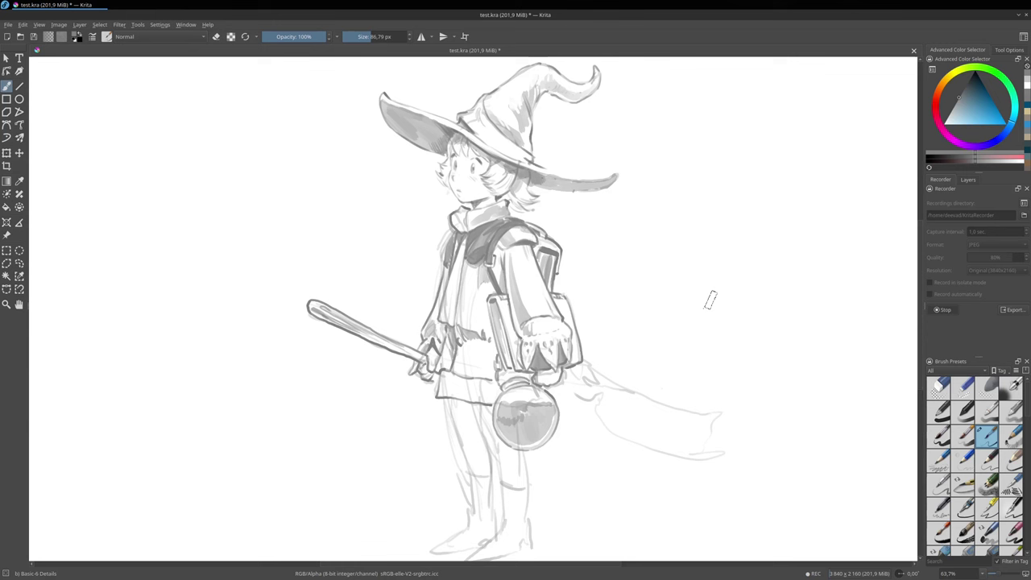
click(946, 123)
mouse_move(517, 394)
mouse_down()
mouse_move(502, 409)
mouse_move(509, 429)
mouse_up()
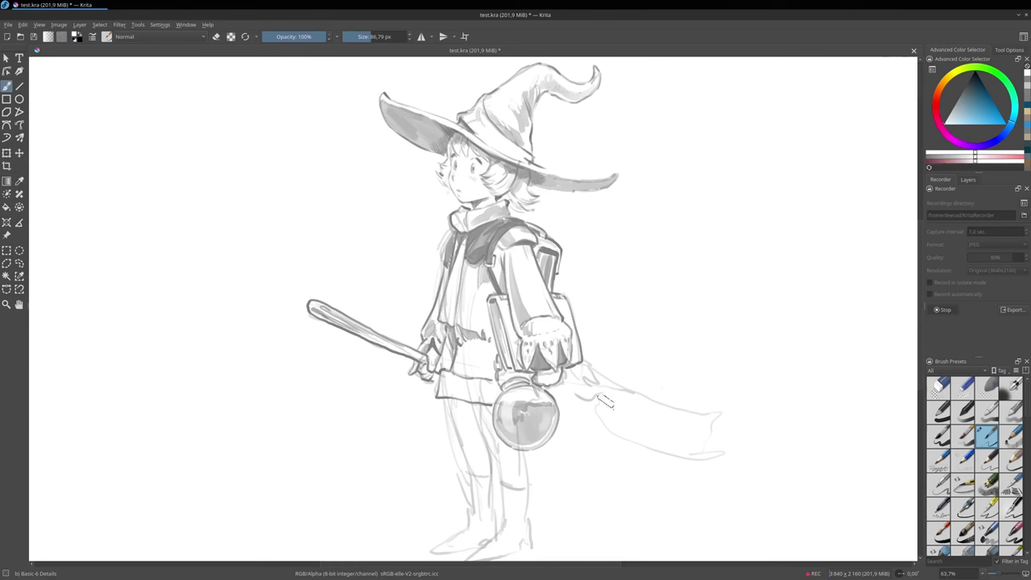
drag(591, 415, 577, 414)
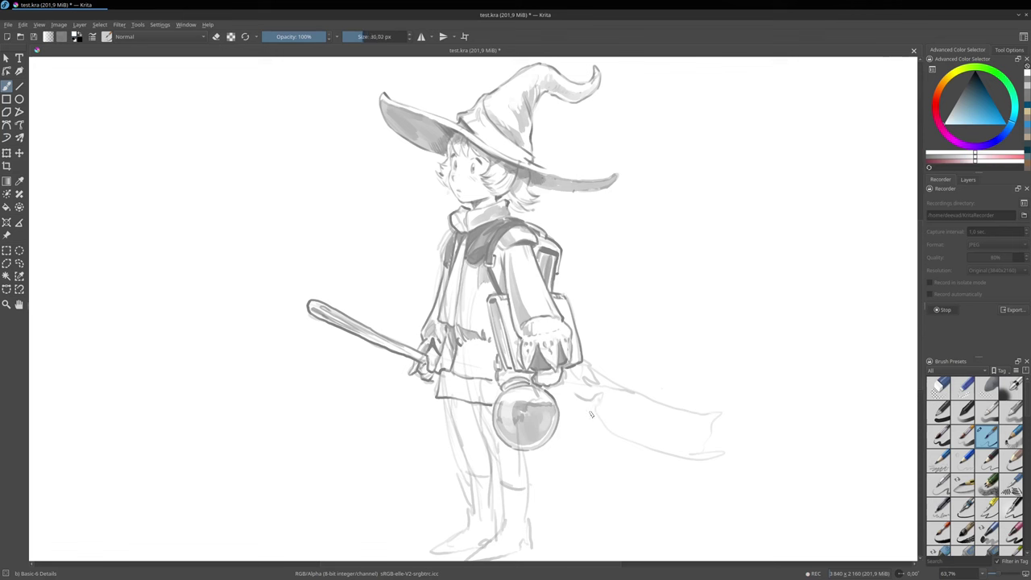
Draw small dark fish inside the bowl in grey, undoing the extra stroke at the waterline.
click(1026, 85)
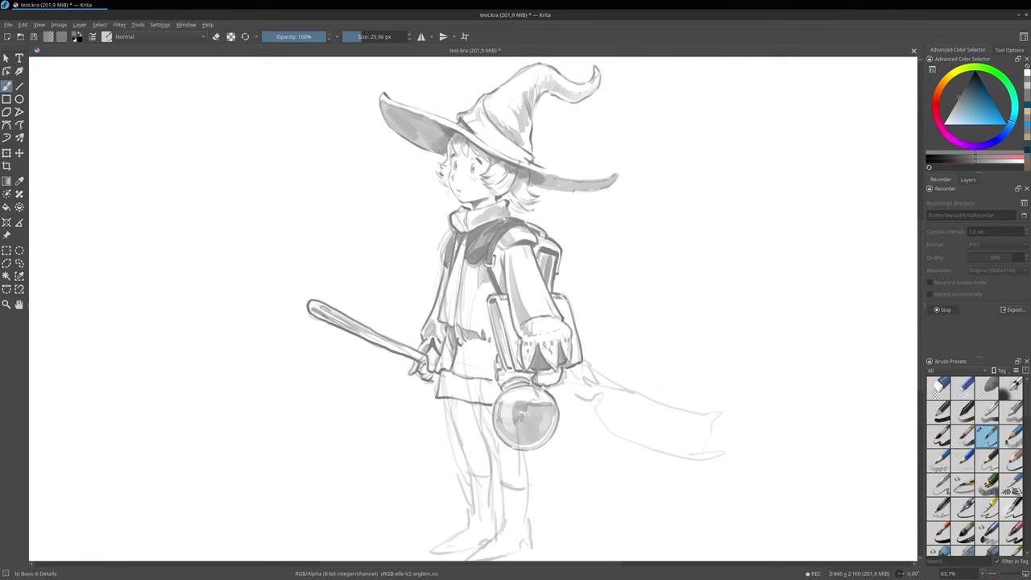
right_click(514, 415)
click(565, 301)
drag(505, 401, 510, 406)
mouse_move(544, 420)
mouse_down()
mouse_move(512, 443)
mouse_move(537, 438)
mouse_up()
drag(543, 420, 542, 419)
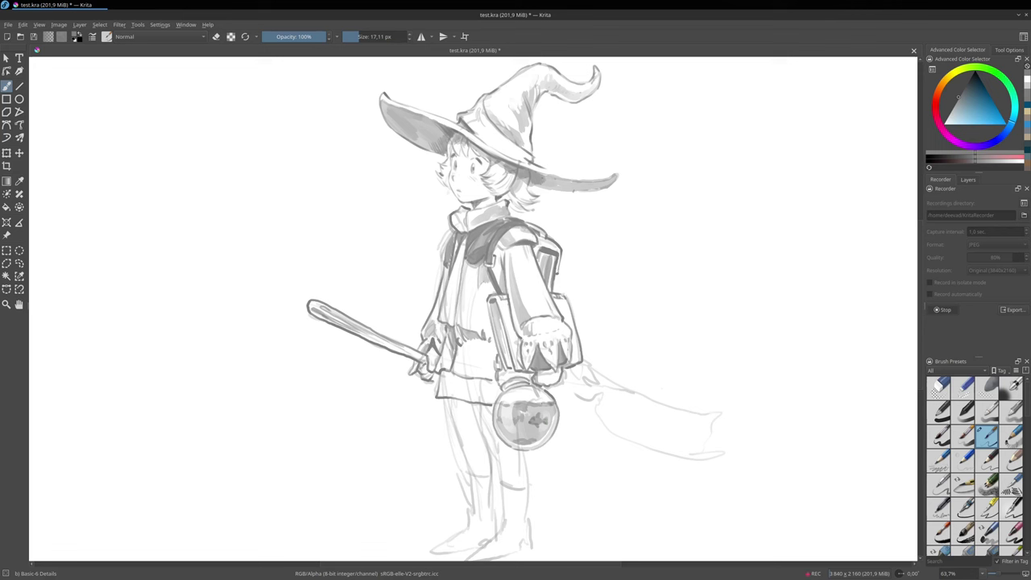
drag(503, 402, 519, 402)
key(ctrl+z)
Shade the upper legs beneath the coat hem dark grey and outline them down toward the knees.
drag(446, 399, 465, 445)
drag(481, 405, 496, 454)
mouse_move(463, 445)
mouse_down()
mouse_move(469, 474)
mouse_move(478, 420)
mouse_move(456, 426)
mouse_move(464, 438)
mouse_move(481, 406)
mouse_move(487, 430)
mouse_move(491, 406)
mouse_move(496, 453)
mouse_move(497, 427)
mouse_move(504, 443)
mouse_up()
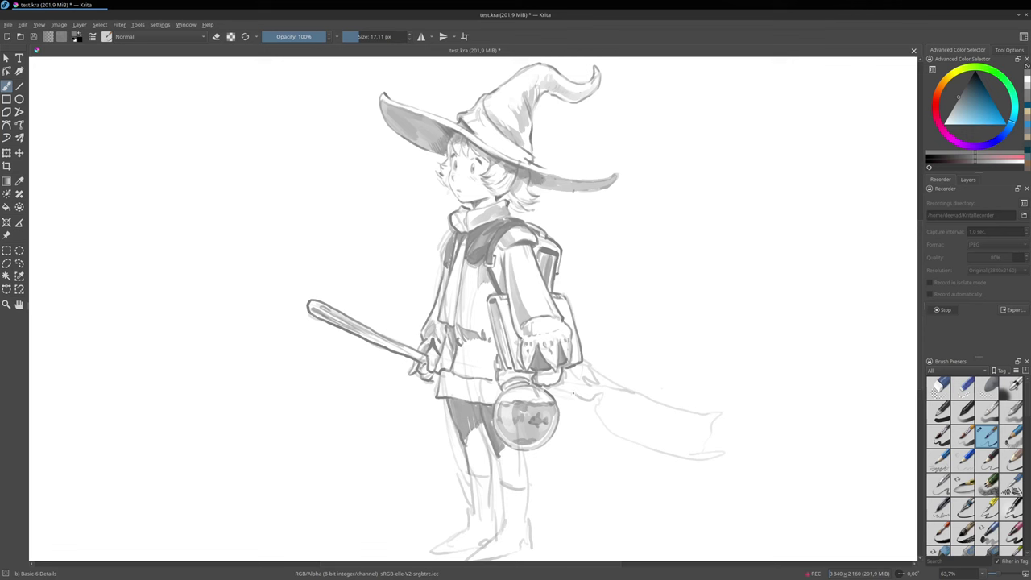
Draw the broom head behind the bowl: dark upper twigs, binding knot, long outer edges and ragged bristle tips.
mouse_move(555, 395)
mouse_down()
mouse_move(582, 388)
mouse_move(596, 402)
mouse_move(582, 409)
mouse_move(604, 418)
mouse_move(606, 405)
mouse_move(605, 430)
mouse_up()
mouse_move(596, 428)
mouse_down()
mouse_move(617, 422)
mouse_move(618, 401)
mouse_move(676, 409)
mouse_move(641, 401)
mouse_up()
mouse_move(625, 401)
mouse_down()
mouse_move(728, 417)
mouse_move(700, 424)
mouse_up()
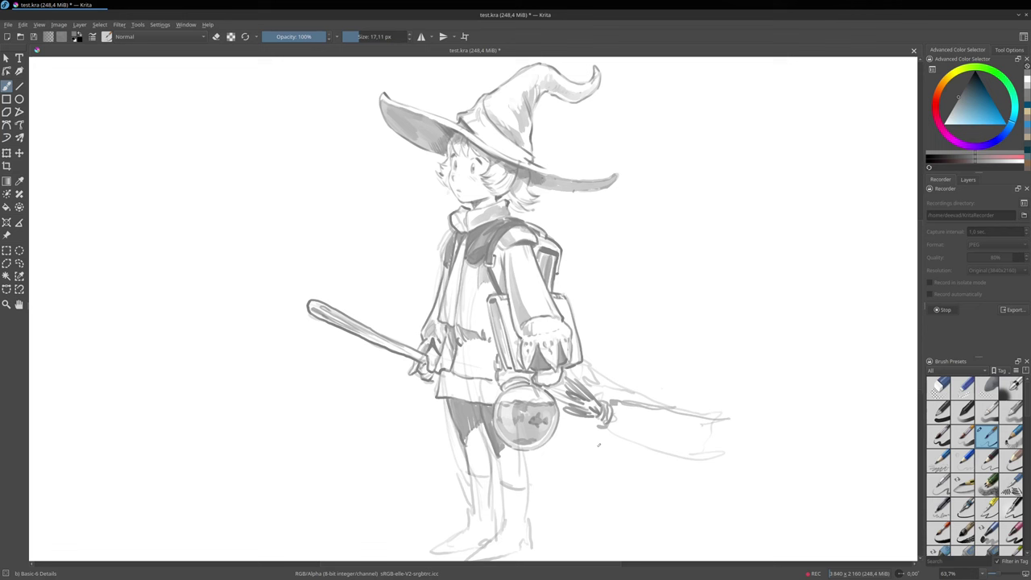
mouse_move(600, 424)
mouse_down()
mouse_move(683, 472)
mouse_move(742, 462)
mouse_up()
mouse_move(742, 409)
mouse_down()
mouse_move(733, 426)
mouse_move(681, 420)
mouse_move(744, 438)
mouse_move(775, 422)
mouse_move(742, 436)
mouse_move(747, 450)
mouse_move(774, 463)
mouse_move(730, 475)
mouse_move(654, 452)
mouse_up()
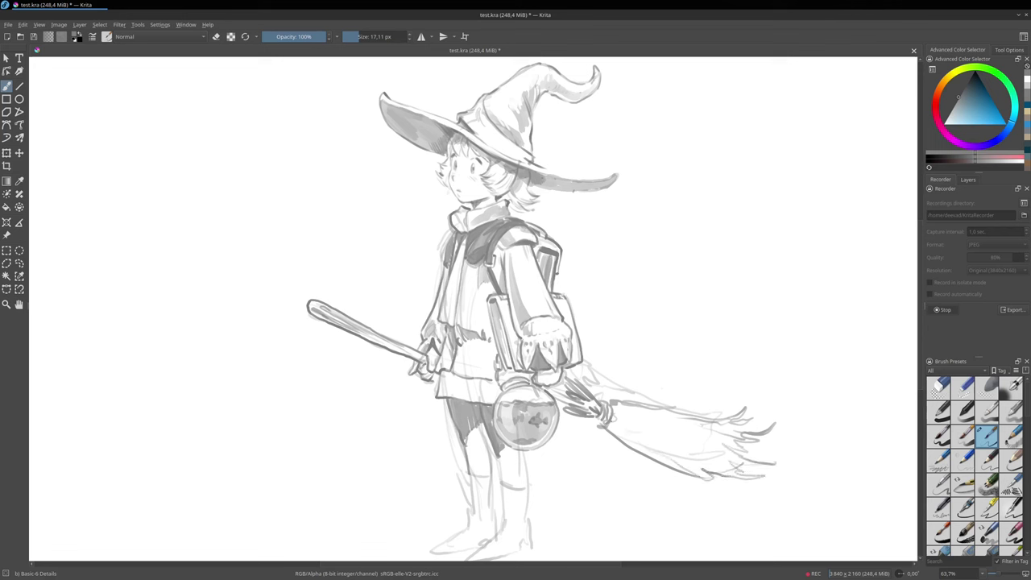
drag(612, 414, 628, 430)
drag(617, 413, 636, 428)
Outline the lower legs under the bowl, and add folds at the coat's waist and a cord around the bowl's neck.
mouse_move(523, 453)
mouse_down()
mouse_move(527, 486)
mouse_move(499, 483)
mouse_up()
drag(483, 433, 491, 471)
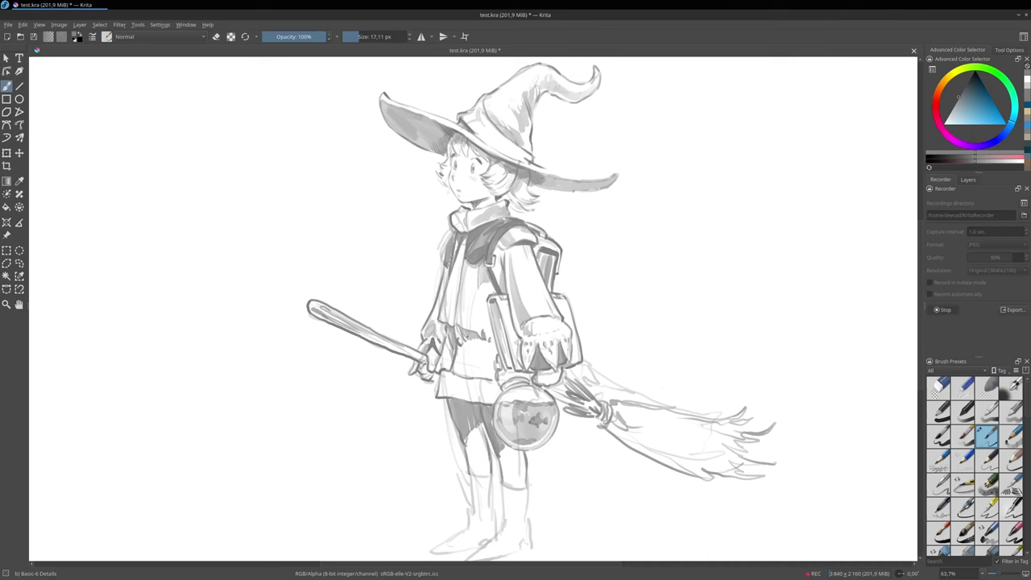
mouse_move(470, 337)
mouse_down()
mouse_move(481, 356)
mouse_move(481, 347)
mouse_move(492, 349)
mouse_up()
drag(491, 337, 495, 346)
mouse_move(495, 343)
mouse_down()
mouse_move(497, 393)
mouse_move(523, 377)
mouse_up()
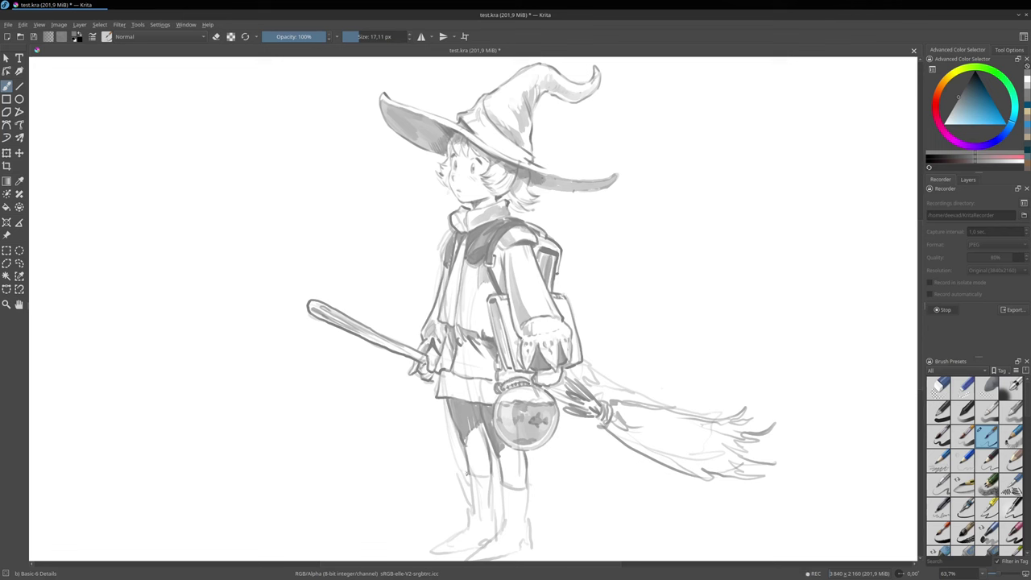
Outline the cuffs and shafts of both boots.
mouse_move(466, 474)
mouse_down()
mouse_move(493, 477)
mouse_move(468, 472)
mouse_move(473, 531)
mouse_up()
mouse_move(497, 477)
mouse_down()
mouse_move(523, 483)
mouse_move(498, 501)
mouse_move(533, 504)
mouse_up()
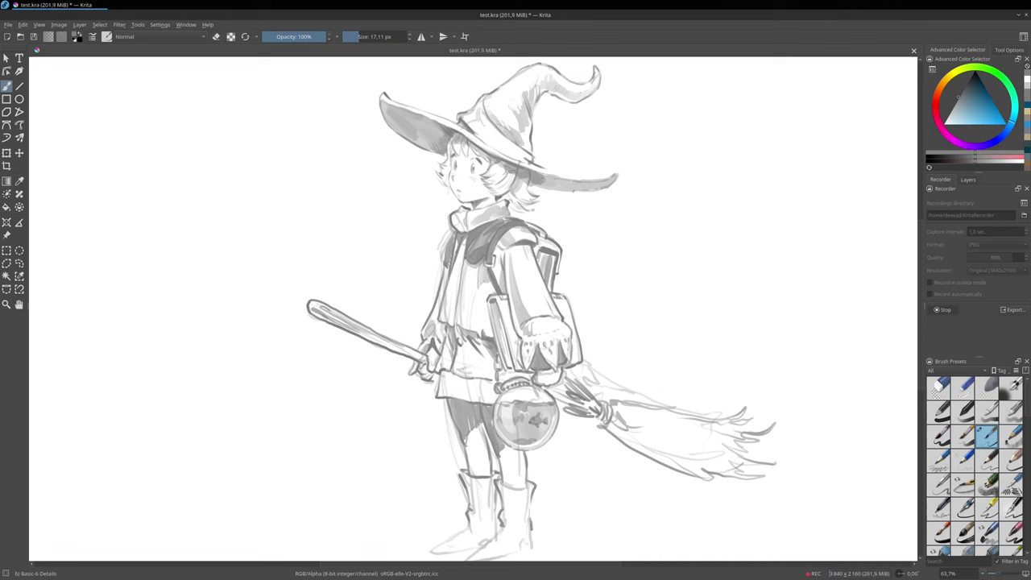
Add fold details and grey shading to the coat, and strengthen the edges of the rear hat brim.
drag(481, 373, 491, 375)
mouse_move(468, 322)
mouse_down()
mouse_move(474, 294)
mouse_move(444, 304)
mouse_up()
drag(481, 333, 504, 297)
drag(549, 322, 560, 319)
drag(557, 177, 618, 171)
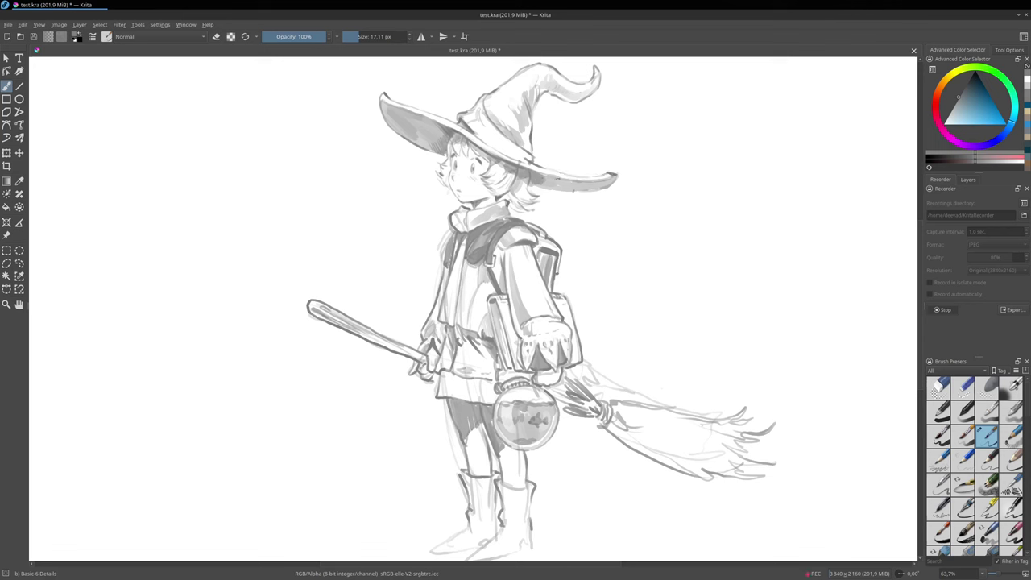
drag(542, 179, 605, 177)
Outline the feet of both boots with pointed toes, heels and ankle creases.
drag(598, 435, 589, 391)
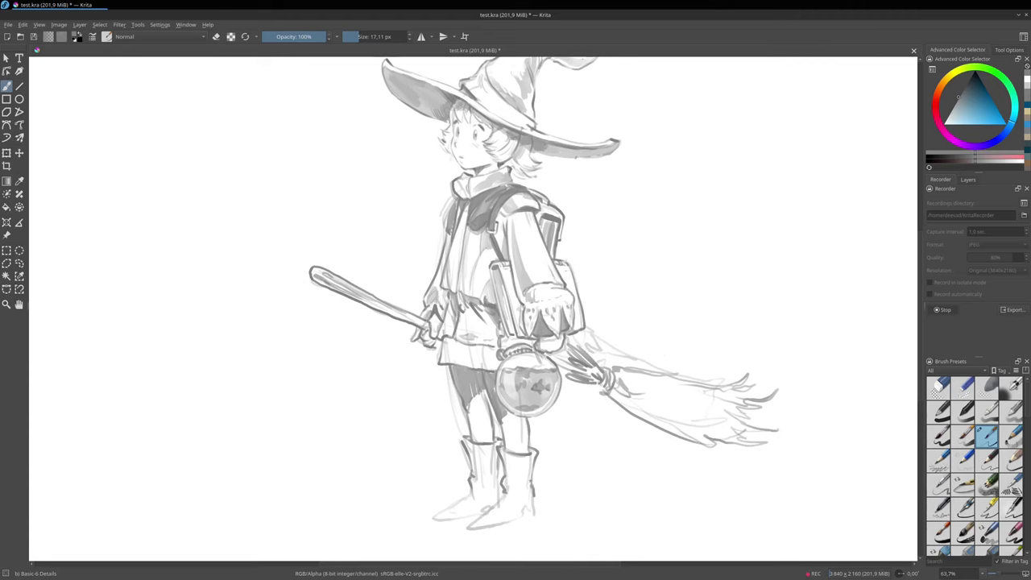
mouse_move(532, 484)
mouse_down()
mouse_move(532, 514)
mouse_move(480, 528)
mouse_move(505, 494)
mouse_up()
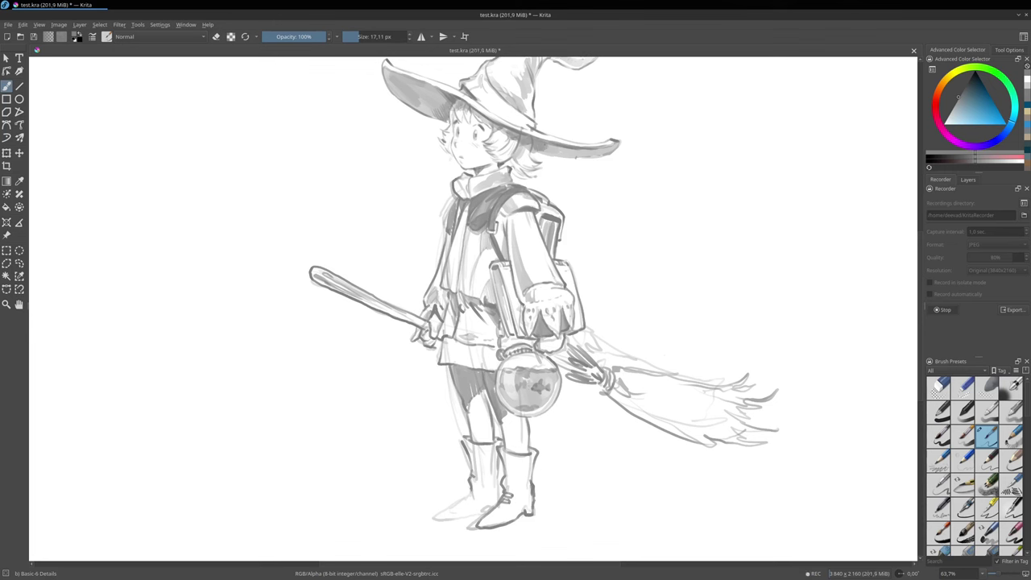
mouse_move(471, 487)
mouse_down()
mouse_move(477, 495)
mouse_move(447, 517)
mouse_move(488, 507)
mouse_up()
drag(498, 468, 500, 484)
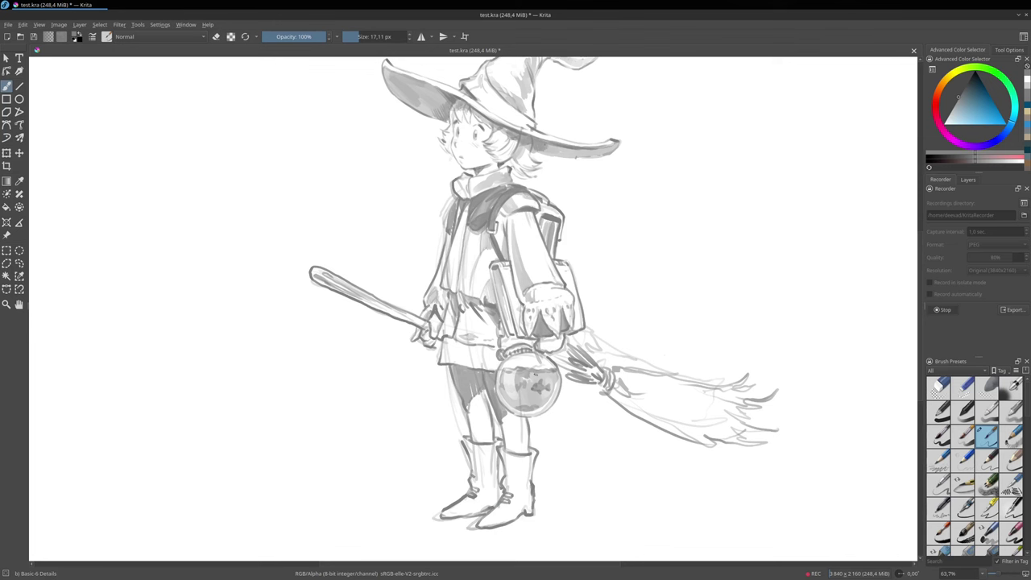
Add a new paint layer above Paint Layer 1 and save the file.
drag(569, 403, 559, 426)
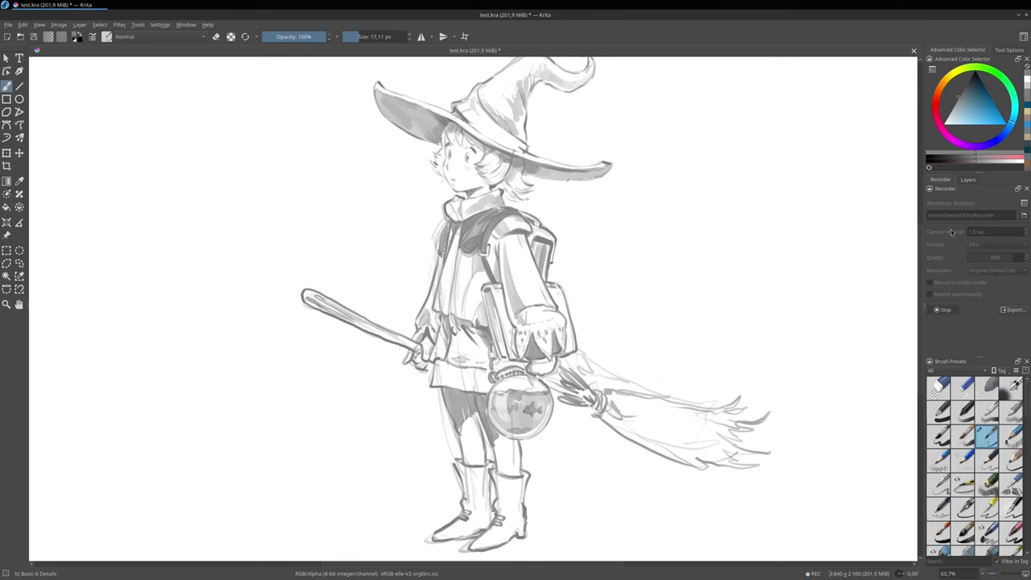
click(968, 180)
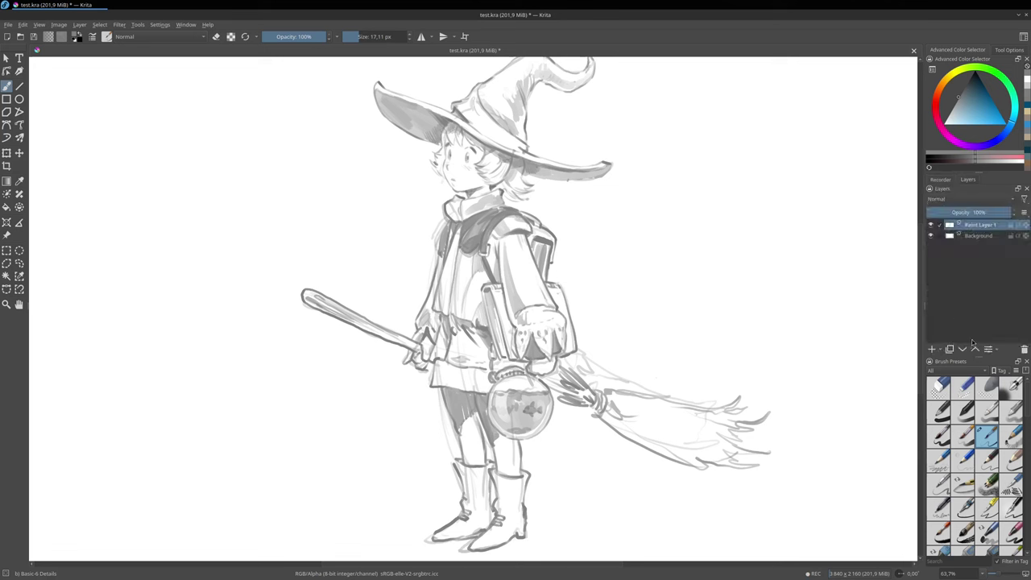
click(932, 350)
drag(612, 330, 582, 338)
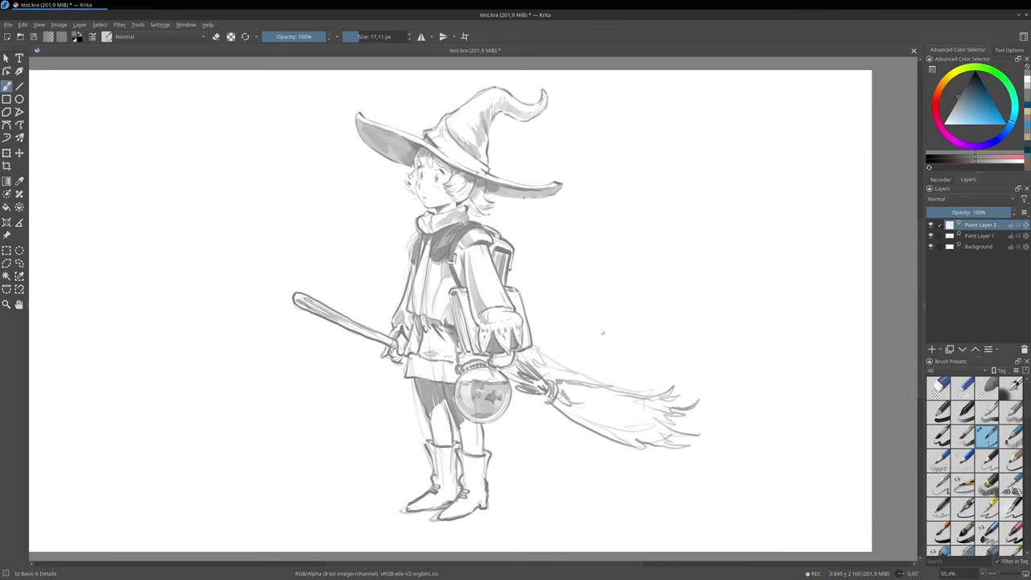
key(ctrl+s)
Set the blending mode of Paint Layer 2 to Multiply.
click(965, 200)
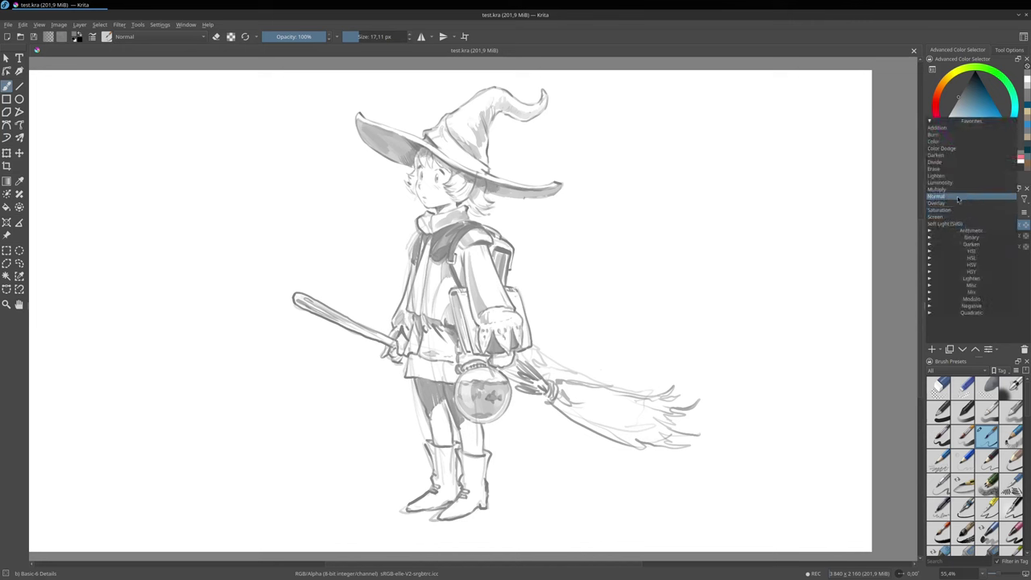
click(963, 182)
click(960, 200)
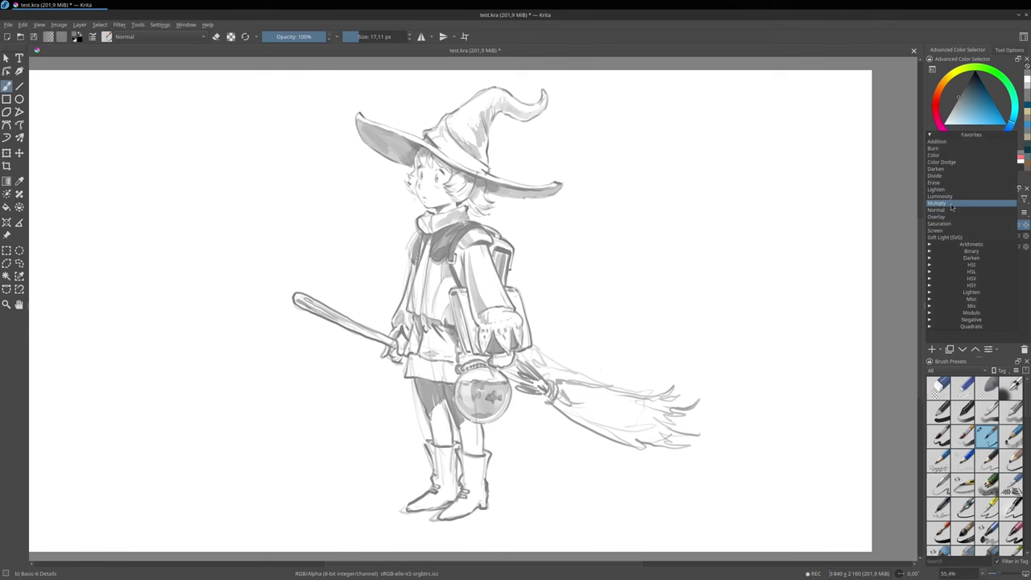
click(960, 205)
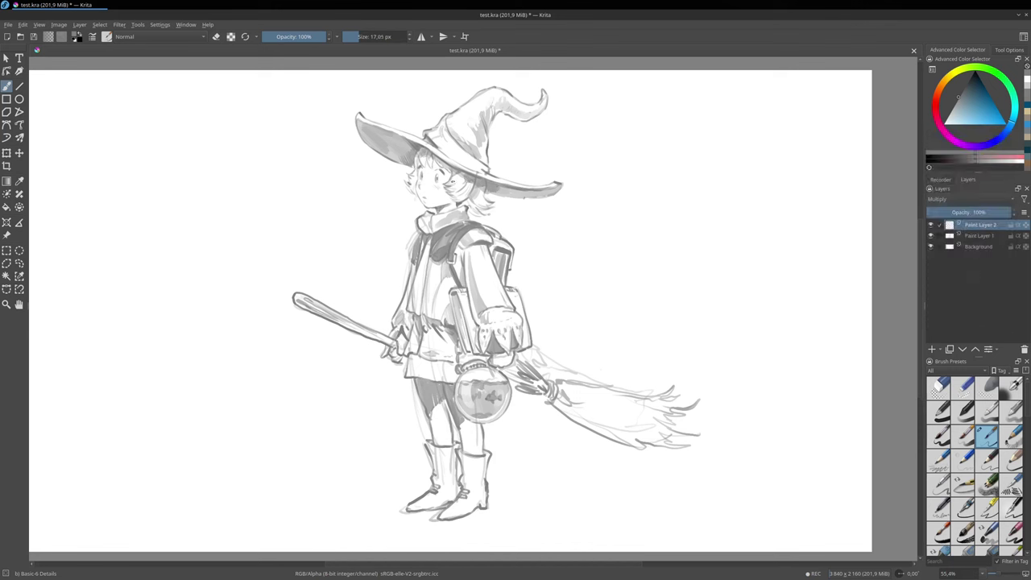
Shade the hair grey at the back, under the hat, across the fringe and beside the far cheek.
drag(452, 181, 462, 181)
mouse_move(456, 172)
mouse_down()
mouse_move(461, 200)
mouse_move(483, 182)
mouse_move(459, 206)
mouse_move(475, 213)
mouse_move(488, 200)
mouse_up()
drag(480, 205, 489, 198)
drag(459, 163, 427, 164)
drag(429, 150, 414, 166)
drag(419, 158, 411, 175)
drag(416, 170, 413, 180)
drag(414, 174, 410, 193)
drag(413, 181, 408, 190)
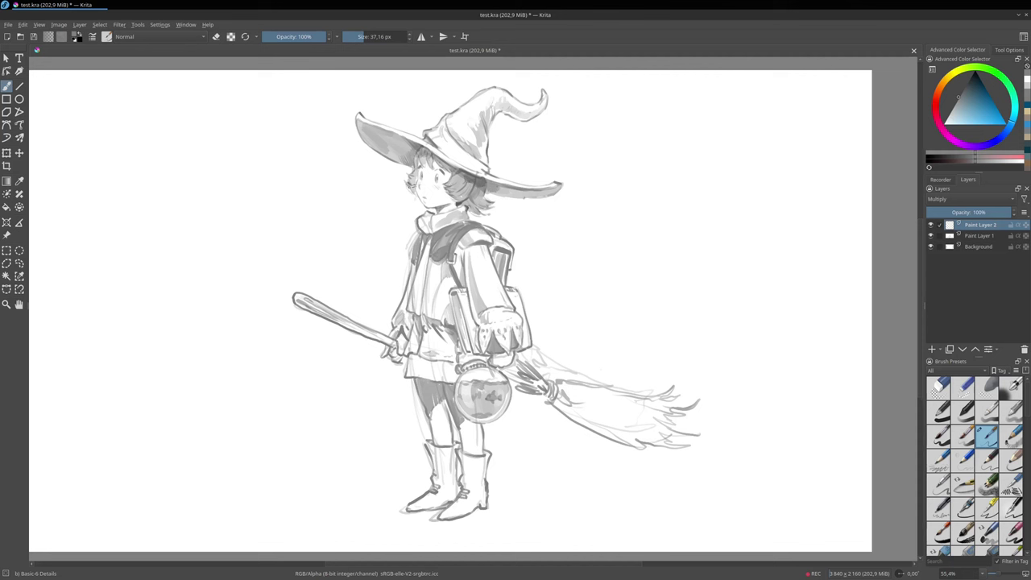
Shade the cape over the near shoulder grey with an enlarged brush, undoing the stray stroke down the strap.
shift+drag(461, 243, 476, 237)
drag(459, 243, 475, 228)
drag(477, 231, 489, 243)
drag(478, 229, 492, 241)
mouse_move(468, 227)
mouse_down()
mouse_move(481, 227)
mouse_move(456, 238)
mouse_move(450, 254)
mouse_move(466, 285)
mouse_up()
key(ctrl+z)
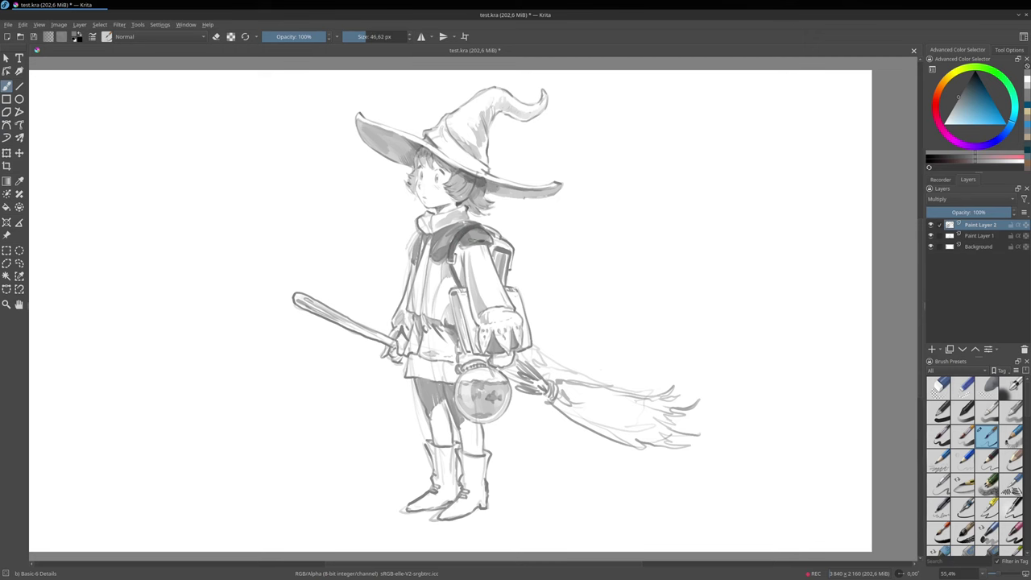
Add grey shadows beneath the hat brim, along the hat's band and on the folds of its crown.
drag(440, 159, 463, 156)
mouse_move(469, 154)
shift+mouse_down()
mouse_move(459, 155)
mouse_move(468, 159)
shift+mouse_up()
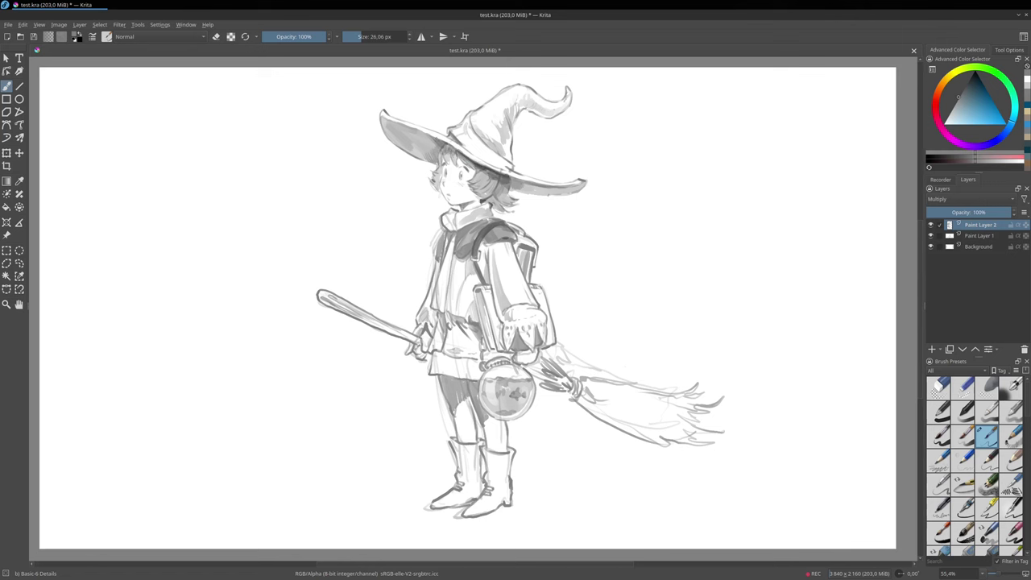
drag(433, 135, 442, 158)
mouse_move(452, 136)
mouse_down()
mouse_move(474, 155)
mouse_move(512, 161)
mouse_up()
mouse_move(505, 114)
mouse_down()
mouse_move(512, 125)
mouse_move(524, 105)
mouse_up()
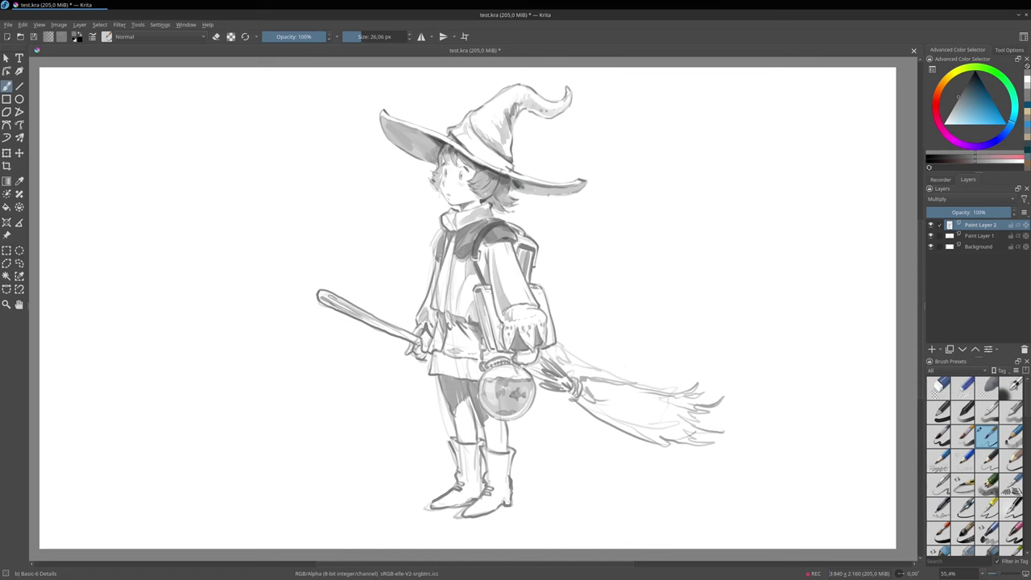
Deepen the shadows in the hair behind the cheek and under the rear brim, undoing the last stroke.
drag(512, 176, 514, 186)
drag(478, 189, 472, 194)
mouse_move(478, 190)
mouse_down()
mouse_move(497, 198)
mouse_move(488, 207)
mouse_up()
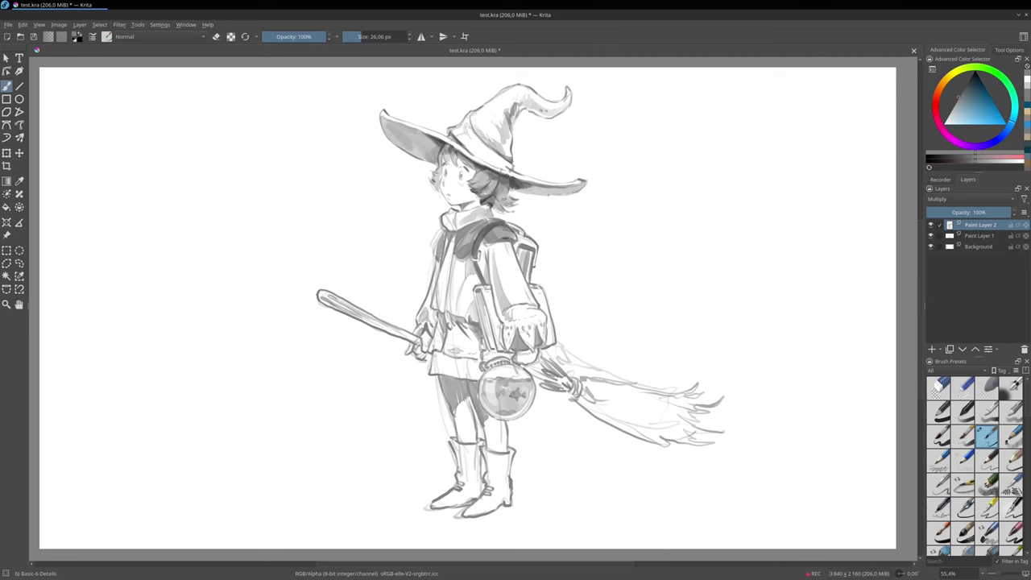
mouse_move(498, 195)
mouse_down()
mouse_move(516, 205)
mouse_move(493, 213)
mouse_up()
key(ctrl+z)
Darken the cape's lower and front edges and the backpack's top, and touch up the hair shadow.
mouse_move(452, 259)
mouse_down()
mouse_move(516, 222)
mouse_move(523, 248)
mouse_up()
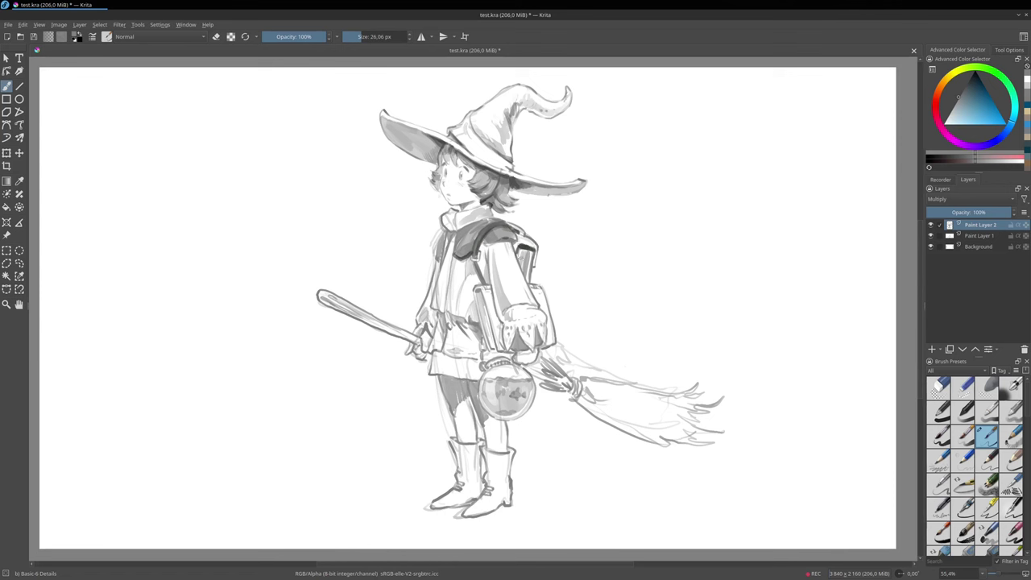
drag(501, 176, 498, 184)
drag(440, 259, 449, 233)
Darken the shapes inside the glass bowl and shade its water toward the rim.
mouse_move(488, 379)
mouse_down()
mouse_move(485, 394)
mouse_move(494, 387)
mouse_up()
drag(498, 384, 497, 399)
drag(530, 388, 526, 402)
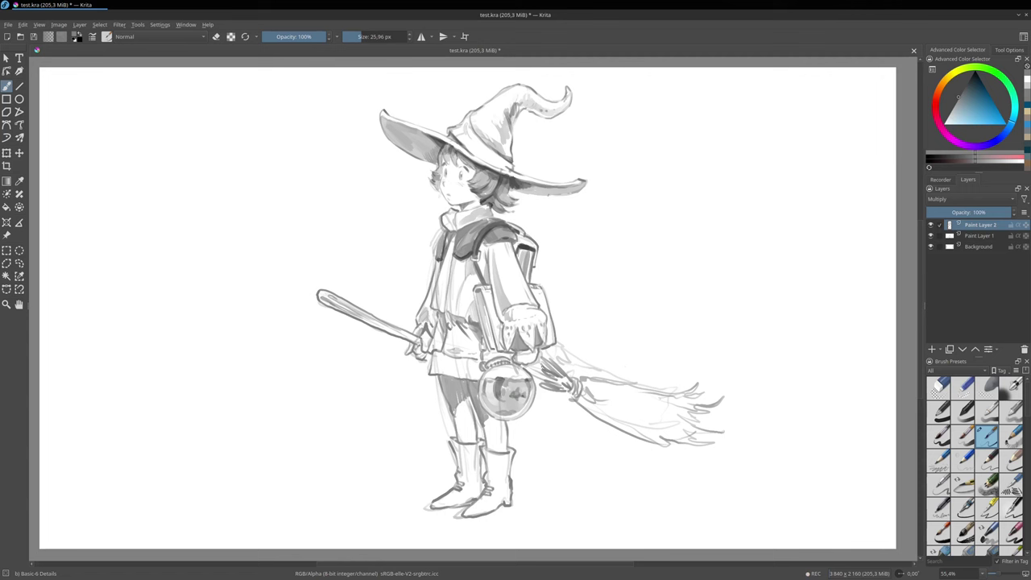
Shade the broom's upper twigs and binding dark grey, and lay a grey stroke along the bristles.
drag(538, 367, 554, 371)
drag(541, 358, 562, 372)
drag(550, 365, 563, 378)
mouse_move(552, 373)
mouse_down()
mouse_move(565, 389)
mouse_move(546, 386)
mouse_move(558, 386)
mouse_up()
mouse_move(554, 382)
mouse_down()
mouse_move(595, 407)
mouse_move(620, 389)
mouse_move(645, 418)
mouse_up()
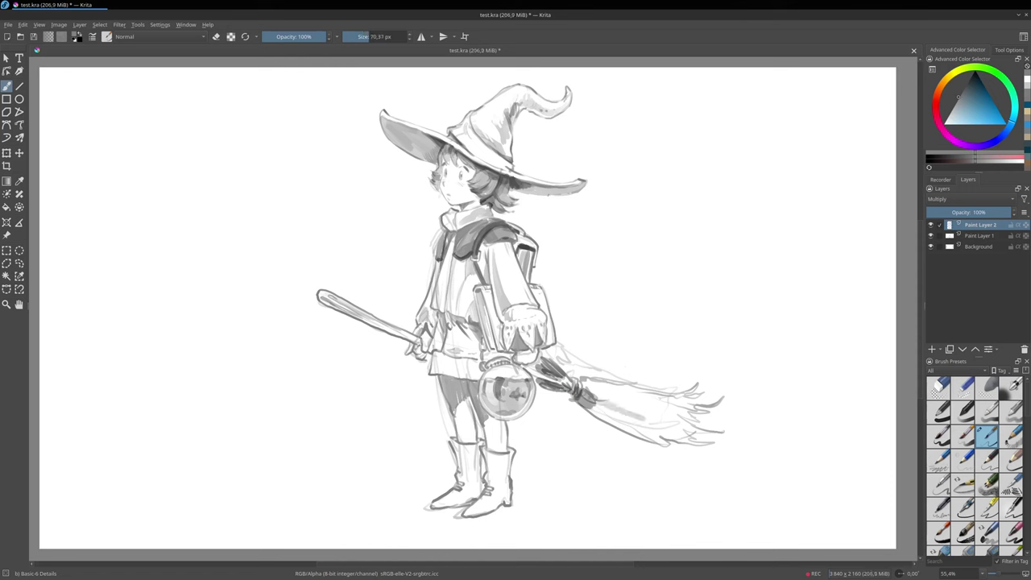
Fill the broom's bristles with grey and erase light streaks through them to separate the strands.
drag(590, 395, 653, 427)
mouse_move(588, 398)
mouse_down()
mouse_move(629, 424)
mouse_move(618, 424)
mouse_up()
mouse_move(584, 408)
mouse_down()
mouse_move(647, 438)
mouse_move(700, 443)
mouse_move(669, 444)
mouse_move(719, 426)
mouse_move(710, 419)
mouse_move(722, 422)
mouse_move(718, 398)
mouse_up()
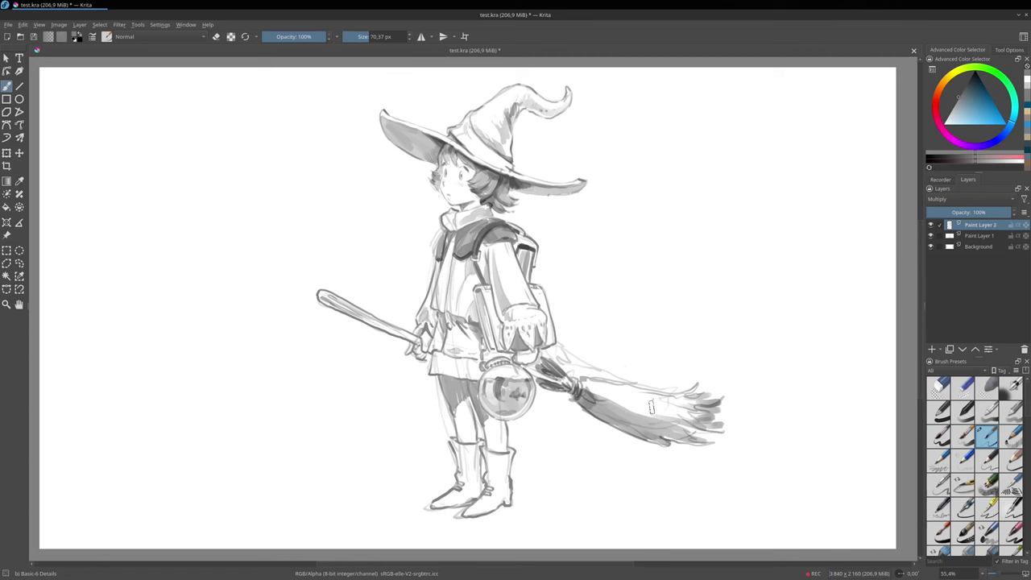
mouse_move(596, 390)
mouse_down()
mouse_move(687, 409)
mouse_move(581, 398)
mouse_up()
key(e)
mouse_move(686, 432)
mouse_down()
mouse_move(608, 417)
mouse_move(701, 426)
mouse_up()
mouse_move(618, 400)
mouse_down()
mouse_move(699, 414)
mouse_move(720, 404)
mouse_move(655, 372)
mouse_up()
key(e)
Define the bristles near the binding and shade the broom's handle and upper twigs dark grey.
drag(581, 389, 598, 393)
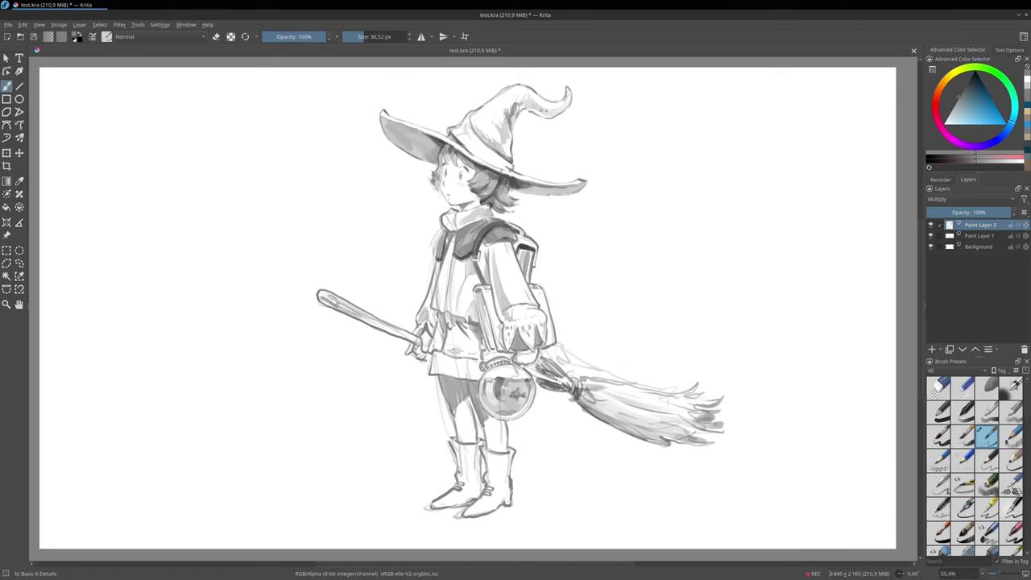
mouse_move(321, 298)
mouse_down()
mouse_move(414, 340)
mouse_move(353, 314)
mouse_up()
drag(525, 368, 568, 384)
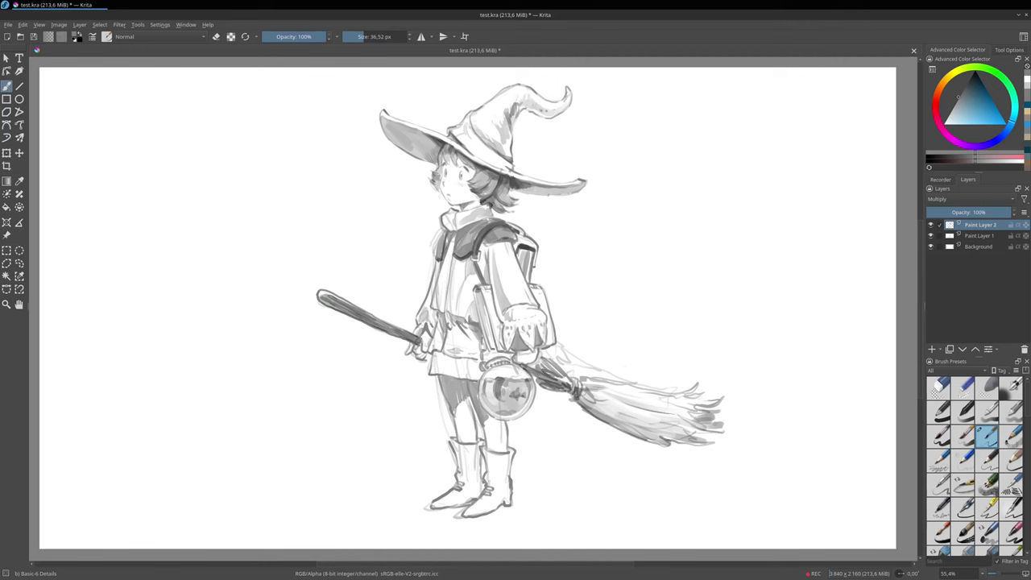
Fill the side bag's panels dark grey and touch up the strap and the backpack's top.
drag(474, 292, 490, 347)
mouse_move(482, 287)
mouse_down()
mouse_move(498, 343)
mouse_move(488, 288)
mouse_up()
mouse_move(547, 302)
mouse_down()
mouse_move(526, 281)
mouse_move(549, 314)
mouse_move(549, 344)
mouse_up()
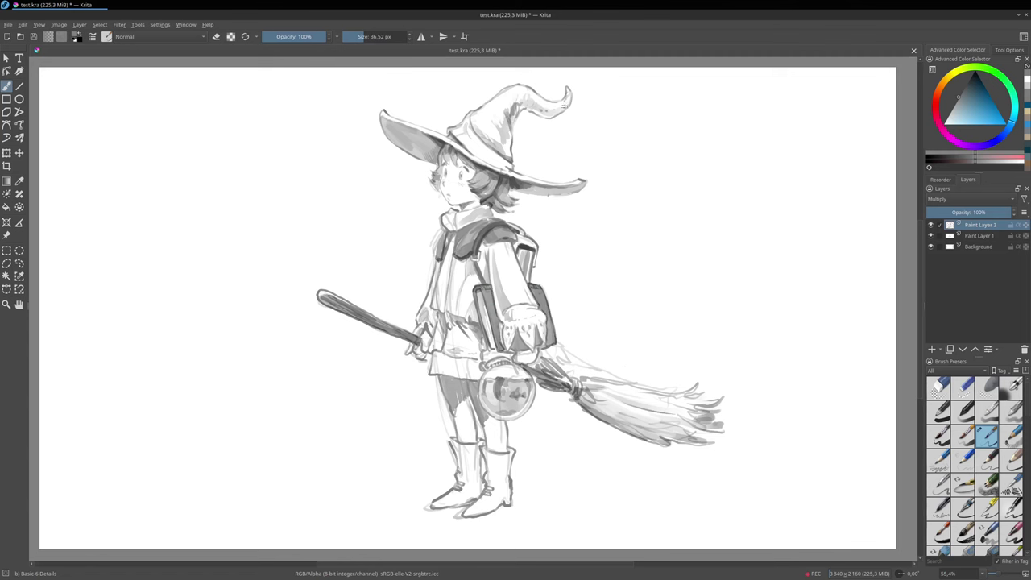
drag(487, 288, 501, 332)
drag(488, 254, 487, 284)
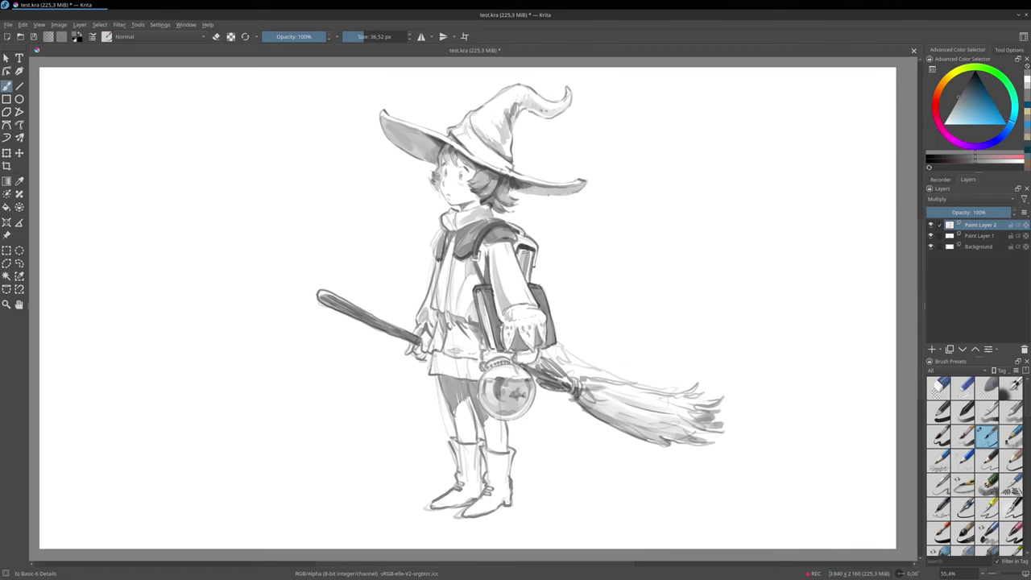
drag(516, 249, 523, 259)
Fill both leggings dark grey, and deepen their folds with a darker grey.
mouse_move(441, 375)
mouse_down()
mouse_move(465, 384)
mouse_move(464, 398)
mouse_move(455, 390)
mouse_move(468, 407)
mouse_move(472, 380)
mouse_move(473, 397)
mouse_up()
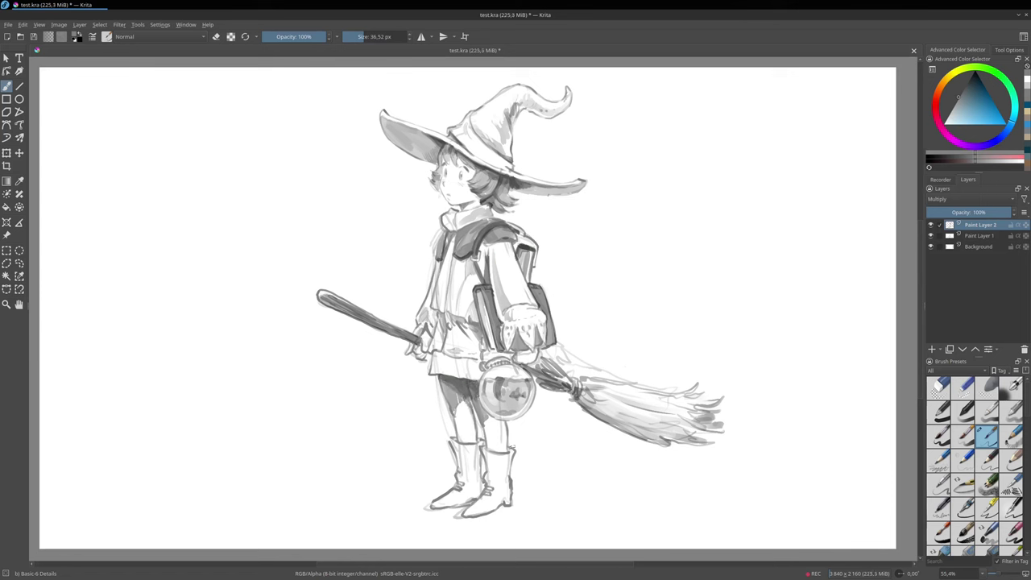
mouse_move(485, 449)
mouse_down()
mouse_move(486, 415)
mouse_move(499, 450)
mouse_up()
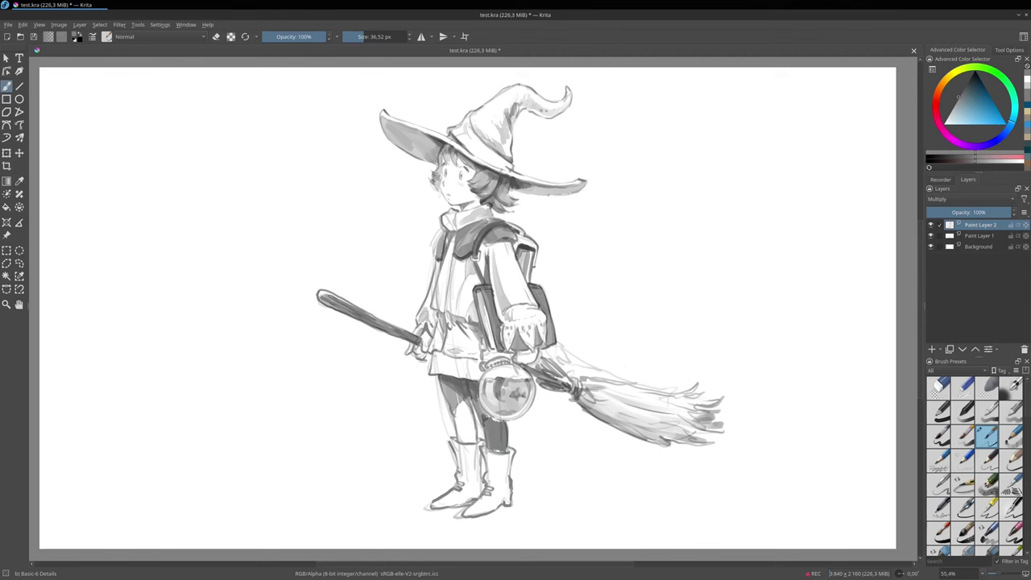
mouse_move(503, 451)
mouse_down()
mouse_move(488, 445)
mouse_move(500, 420)
mouse_move(480, 405)
mouse_move(481, 423)
mouse_move(481, 383)
mouse_move(456, 418)
mouse_move(447, 385)
mouse_move(456, 405)
mouse_move(470, 385)
mouse_move(477, 443)
mouse_move(459, 441)
mouse_move(467, 414)
mouse_move(471, 424)
mouse_up()
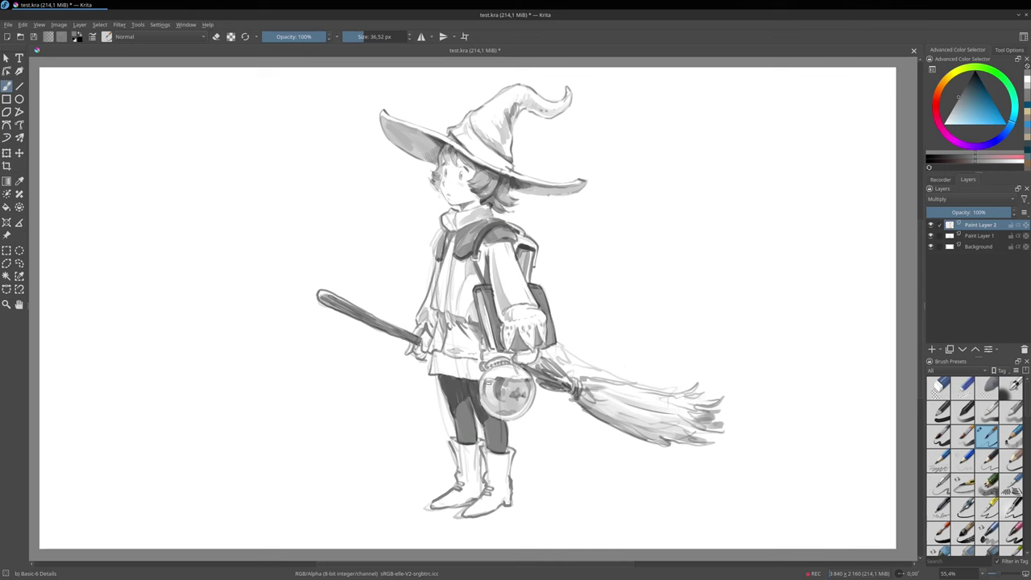
drag(962, 91, 966, 85)
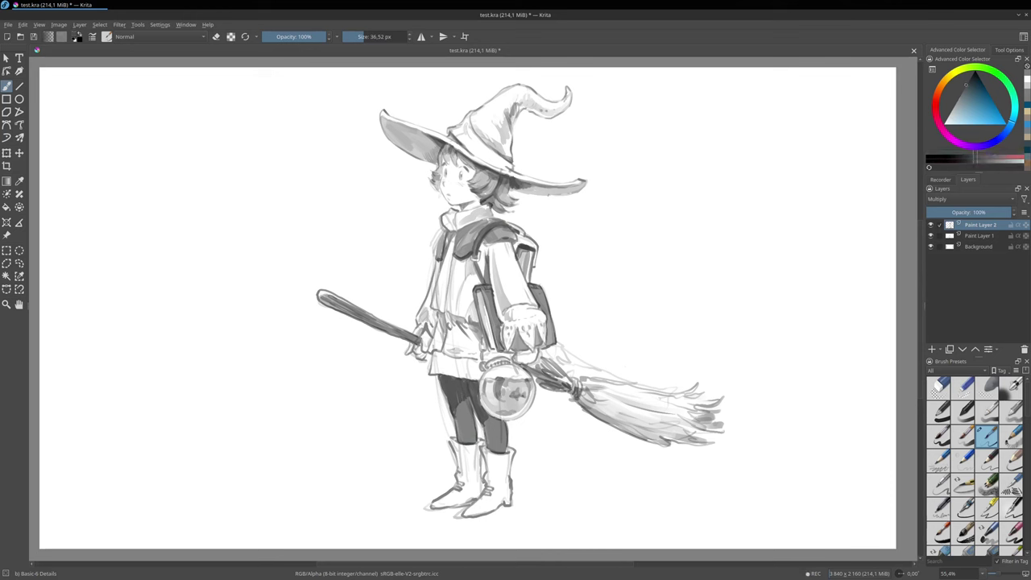
mouse_move(471, 412)
mouse_down()
mouse_move(475, 441)
mouse_move(505, 440)
mouse_move(498, 450)
mouse_move(453, 419)
mouse_move(465, 418)
mouse_up()
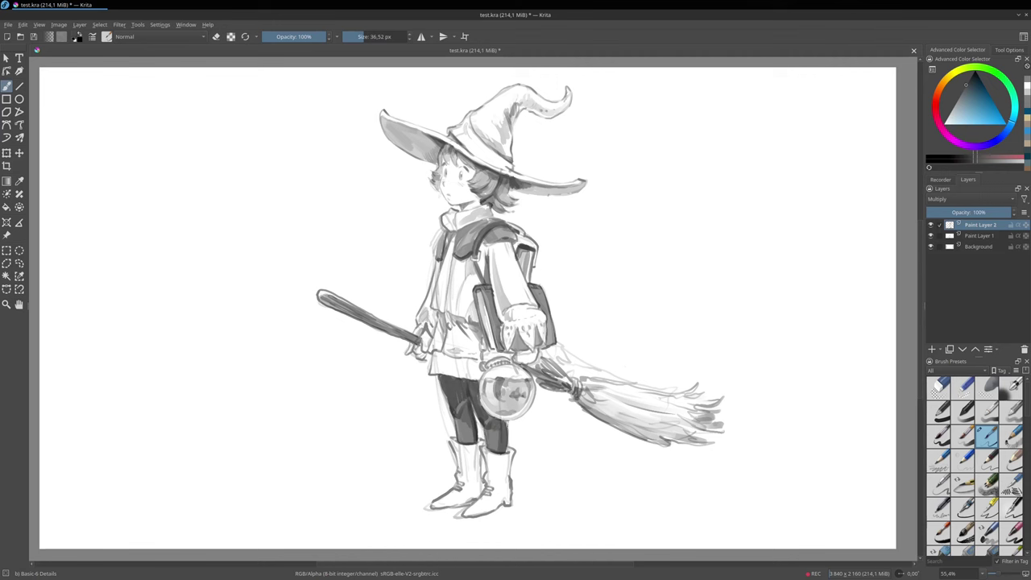
Darken the band under the coat's hem, the backpack's side and the underside of the hat brim.
drag(434, 351, 483, 359)
drag(528, 252, 528, 282)
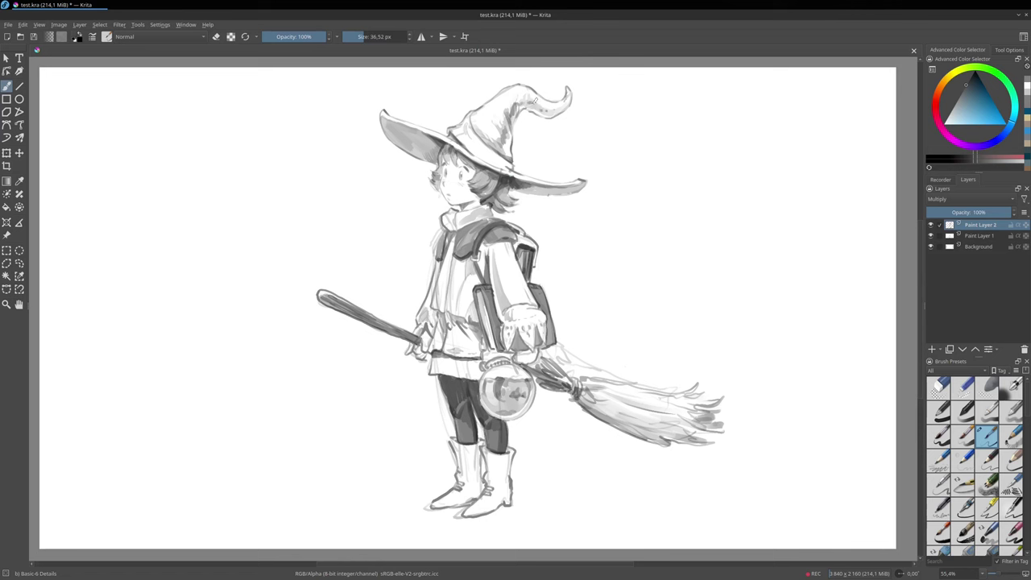
mouse_move(405, 136)
mouse_down()
mouse_move(429, 138)
mouse_move(395, 140)
mouse_move(433, 148)
mouse_up()
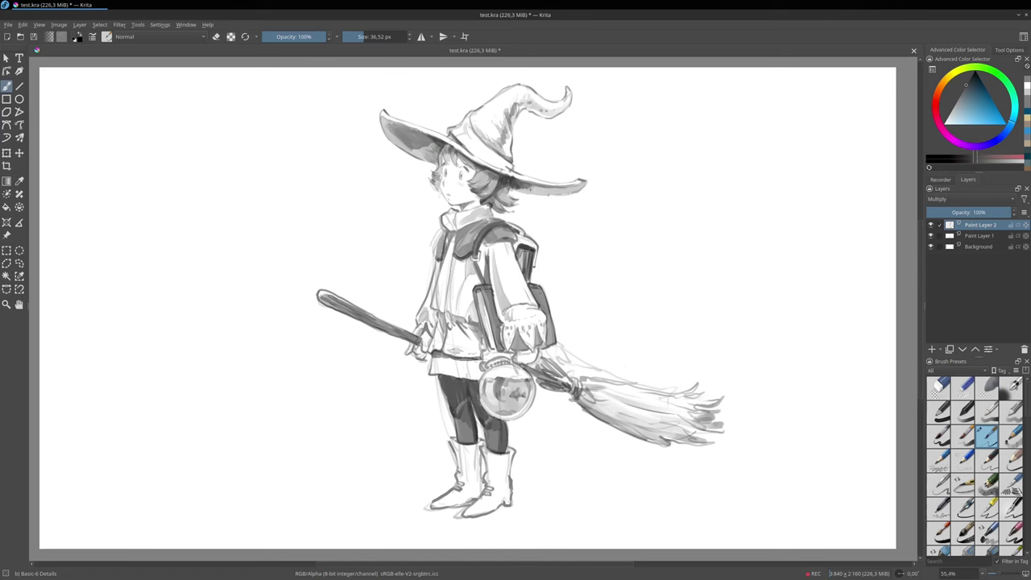
drag(536, 186, 552, 191)
Darken the side bag's front edge and shade the front side of the near sleeve down to the cuff.
drag(486, 288, 500, 350)
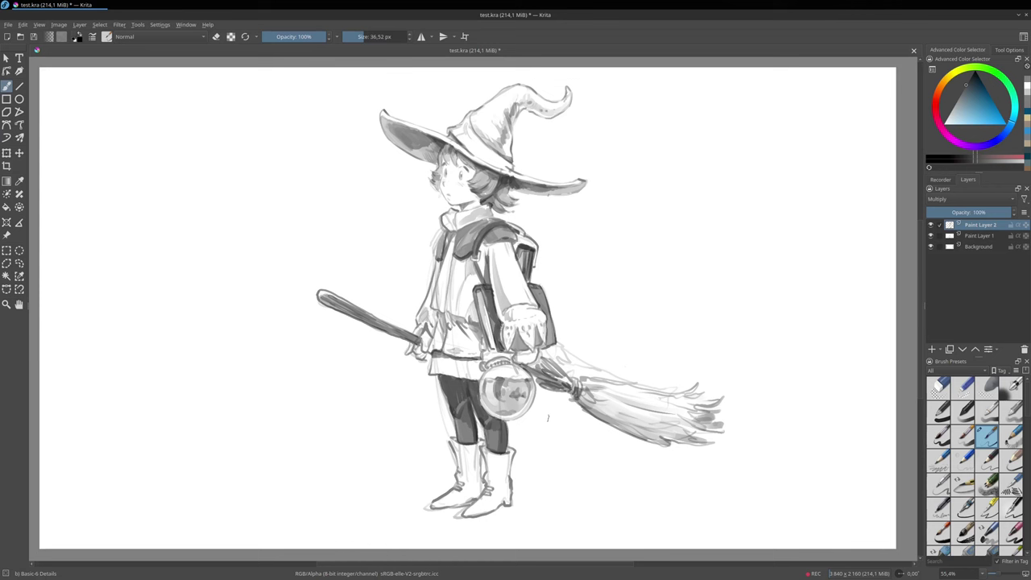
drag(482, 247, 486, 272)
mouse_move(484, 245)
mouse_down()
mouse_move(487, 275)
mouse_move(486, 256)
mouse_up()
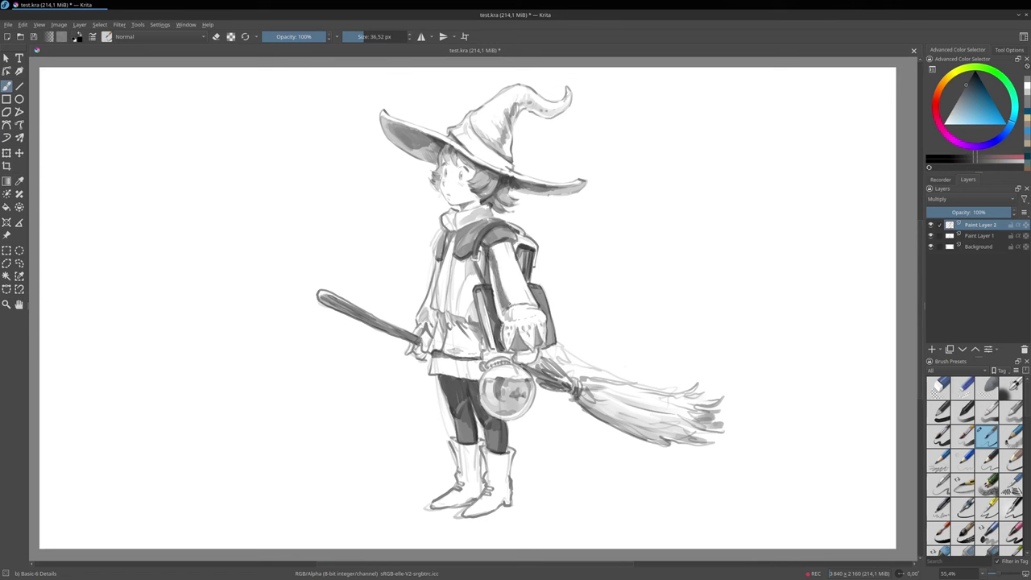
mouse_move(493, 274)
mouse_down()
mouse_move(505, 323)
mouse_move(515, 314)
mouse_up()
Shade the near sleeve's fur cuff, redoing the first stroke, and darken the belt and the coat's front edge.
mouse_move(521, 321)
mouse_down()
mouse_move(530, 348)
mouse_move(509, 348)
mouse_move(517, 329)
mouse_up()
key(ctrl+z)
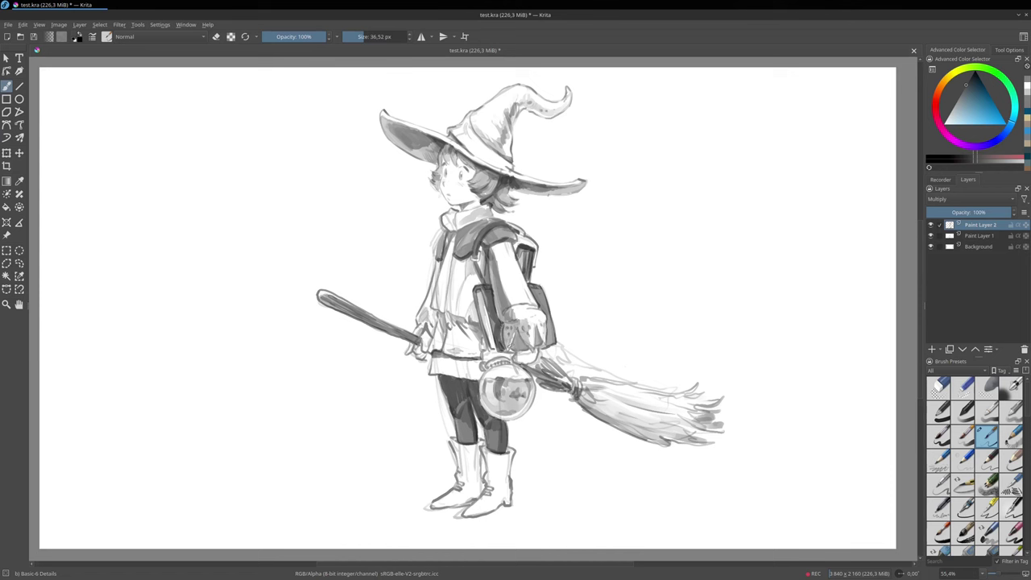
drag(512, 332, 517, 342)
drag(522, 336, 525, 347)
mouse_move(528, 339)
mouse_down()
mouse_move(522, 347)
mouse_move(541, 343)
mouse_up()
mouse_move(456, 318)
mouse_down()
mouse_move(467, 323)
mouse_move(443, 321)
mouse_up()
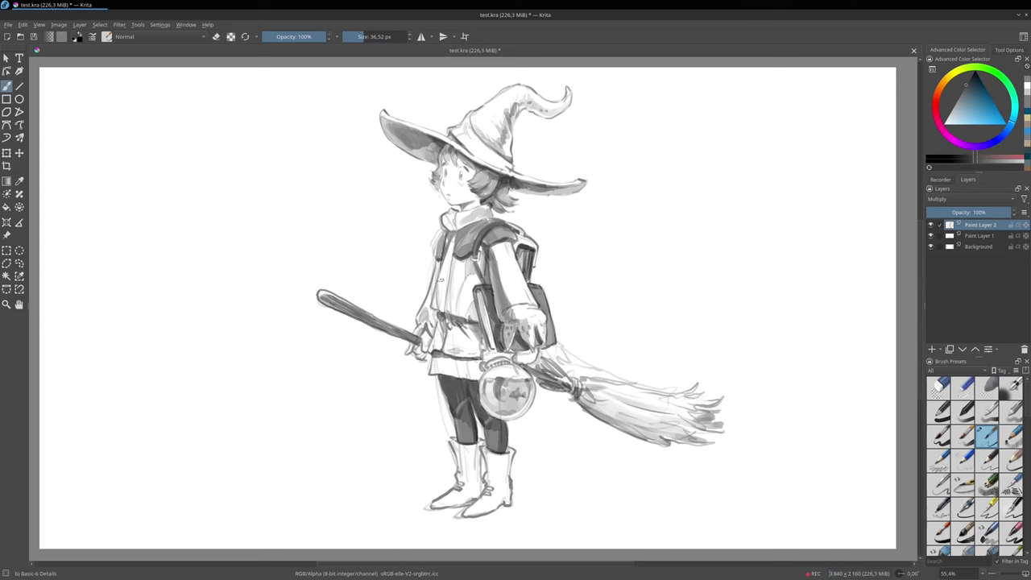
mouse_move(436, 271)
mouse_down()
mouse_move(429, 328)
mouse_move(420, 322)
mouse_move(440, 263)
mouse_up()
Shade the near boot grey from the shaft down to the toe and heel.
mouse_move(507, 457)
mouse_down()
mouse_move(496, 458)
mouse_move(499, 475)
mouse_up()
mouse_move(495, 456)
mouse_down()
mouse_move(491, 470)
mouse_move(505, 475)
mouse_up()
mouse_move(512, 453)
mouse_down()
mouse_move(493, 482)
mouse_move(498, 497)
mouse_up()
drag(503, 492, 494, 503)
drag(496, 501, 481, 512)
mouse_move(502, 498)
mouse_down()
mouse_move(485, 511)
mouse_move(500, 498)
mouse_up()
drag(504, 480, 501, 507)
drag(510, 474, 509, 505)
Shade the far boot grey from the top of the shaft down to the toe.
drag(469, 448, 460, 471)
drag(471, 461, 469, 472)
drag(476, 443, 475, 464)
mouse_move(457, 443)
mouse_down()
mouse_move(477, 442)
mouse_move(475, 481)
mouse_up()
drag(479, 467, 465, 487)
mouse_move(470, 469)
mouse_down()
mouse_move(463, 485)
mouse_move(462, 475)
mouse_up()
mouse_move(473, 472)
mouse_down()
mouse_move(462, 483)
mouse_move(474, 498)
mouse_move(464, 499)
mouse_up()
drag(464, 490, 446, 506)
drag(451, 499, 445, 508)
drag(470, 496, 451, 506)
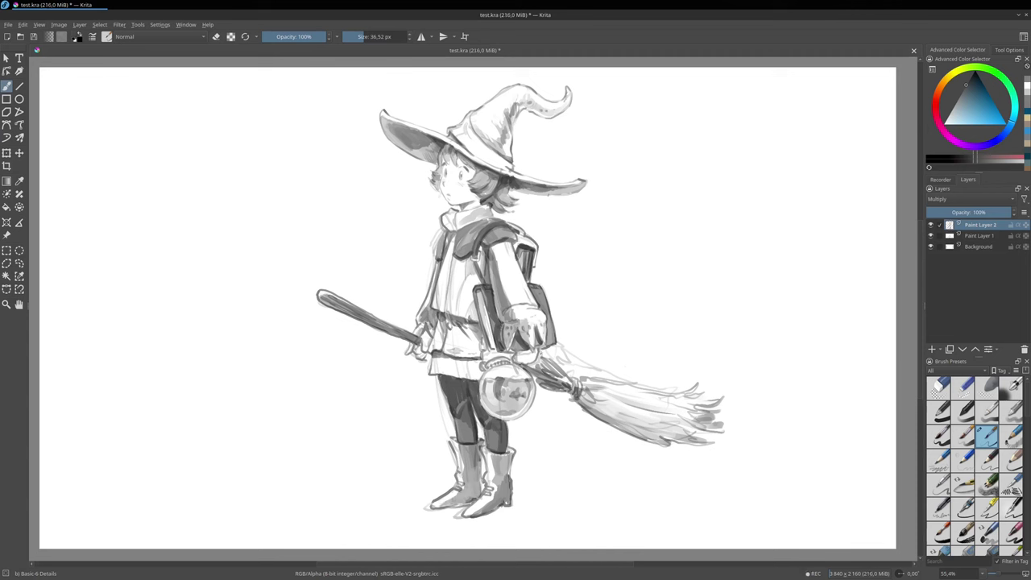
Darken the broom's binding and lay long grey strands through the bristles out to their tips.
drag(541, 353, 564, 377)
drag(551, 356, 597, 399)
mouse_move(588, 390)
mouse_down()
mouse_move(682, 416)
mouse_move(719, 409)
mouse_move(709, 393)
mouse_move(697, 406)
mouse_up()
mouse_move(640, 398)
mouse_down()
mouse_move(660, 394)
mouse_move(641, 391)
mouse_up()
mouse_move(601, 404)
mouse_down()
mouse_move(637, 398)
mouse_move(632, 420)
mouse_up()
mouse_move(599, 403)
mouse_down()
mouse_move(660, 433)
mouse_move(714, 414)
mouse_up()
mouse_move(648, 413)
mouse_down()
mouse_move(690, 404)
mouse_move(636, 405)
mouse_up()
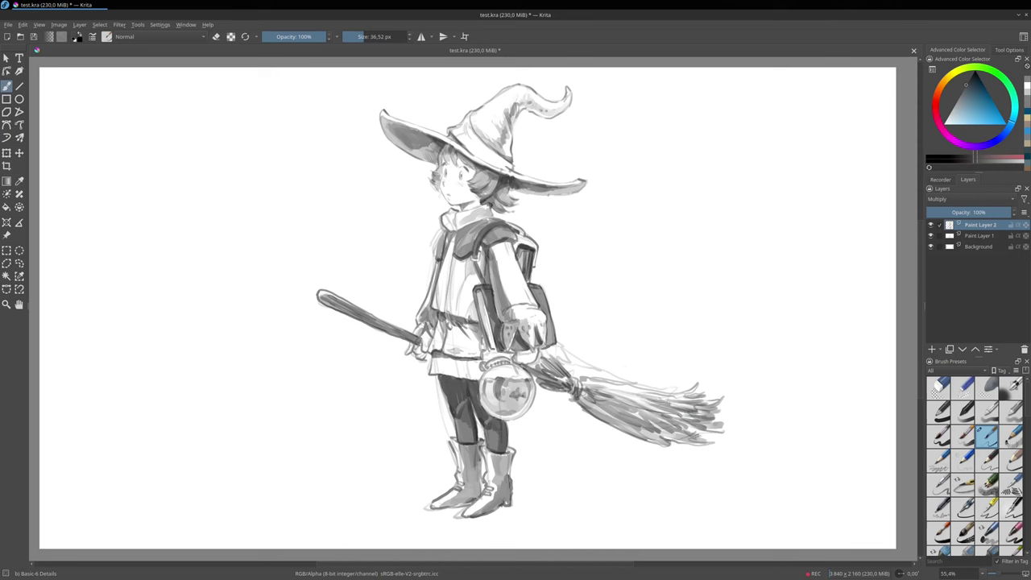
drag(698, 434, 641, 442)
Deepen the hair shadow under the hat and darken the side bag's rear edge.
drag(492, 172, 488, 186)
drag(544, 312, 552, 344)
drag(551, 329, 553, 341)
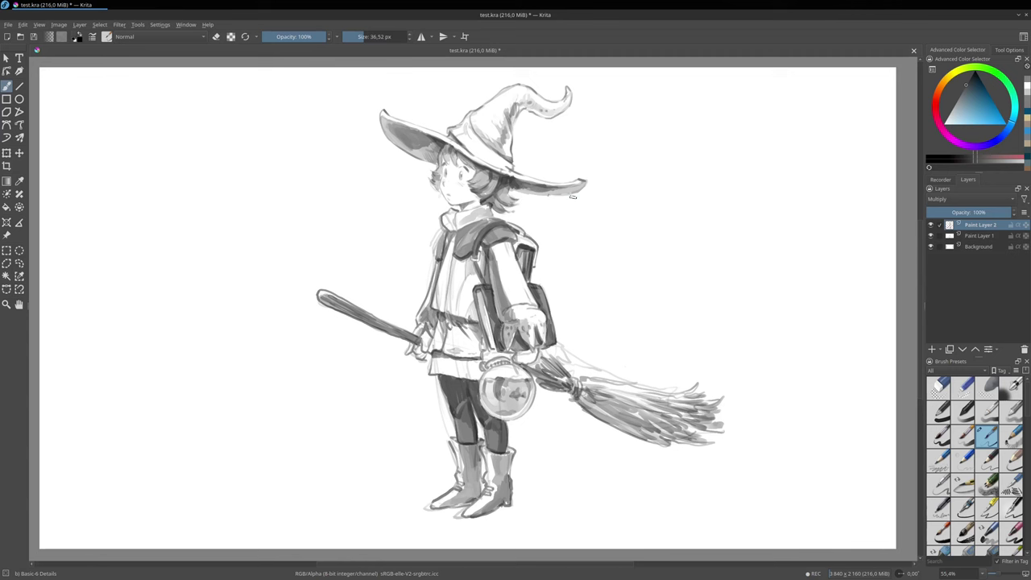
Merge both paint layers down into the Background layer.
click(979, 240)
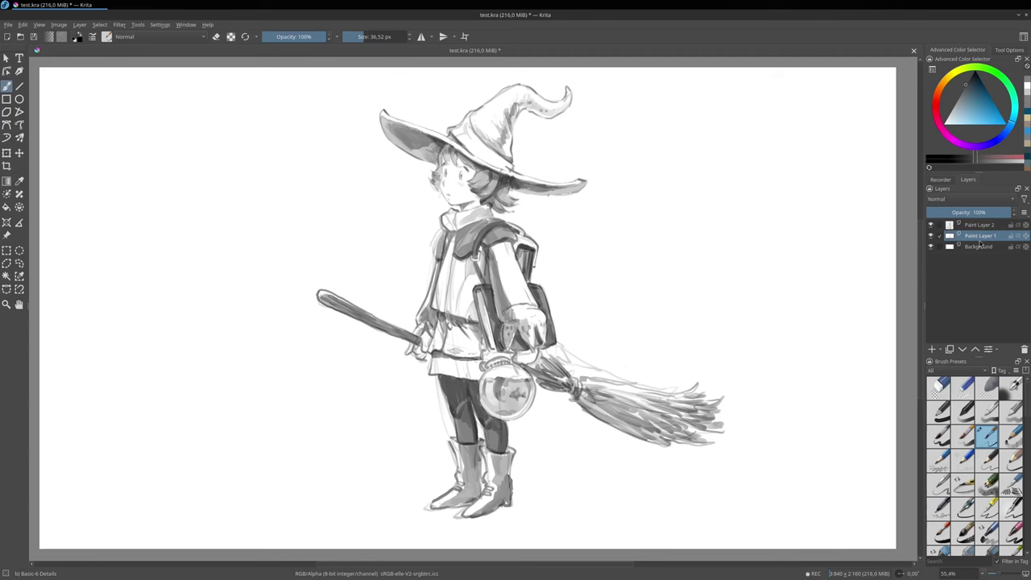
key(ctrl+e)
click(980, 229)
key(ctrl+e)
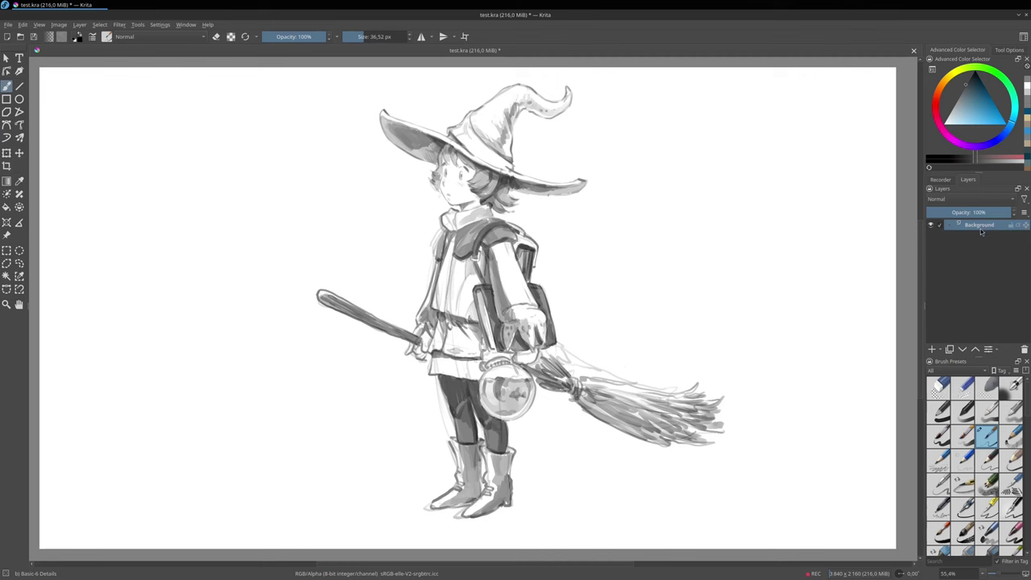
Paint out the stray lines in front of the far leg with sampled white, and brighten the fishbowl with sampled light tones.
ctrl+click(436, 393)
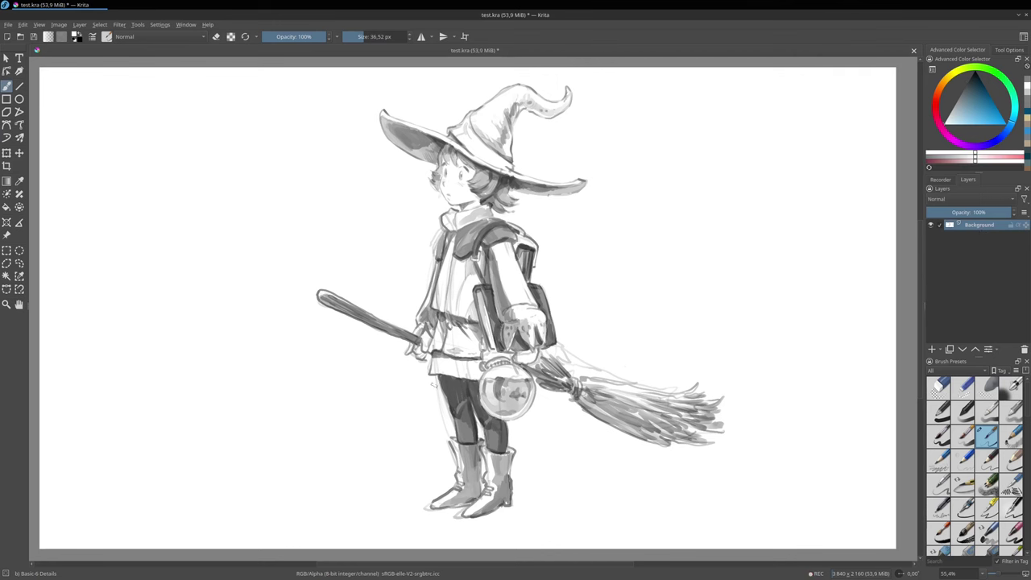
drag(435, 382, 439, 396)
ctrl+click(505, 420)
drag(498, 414, 509, 403)
ctrl+click(507, 401)
ctrl+click(457, 360)
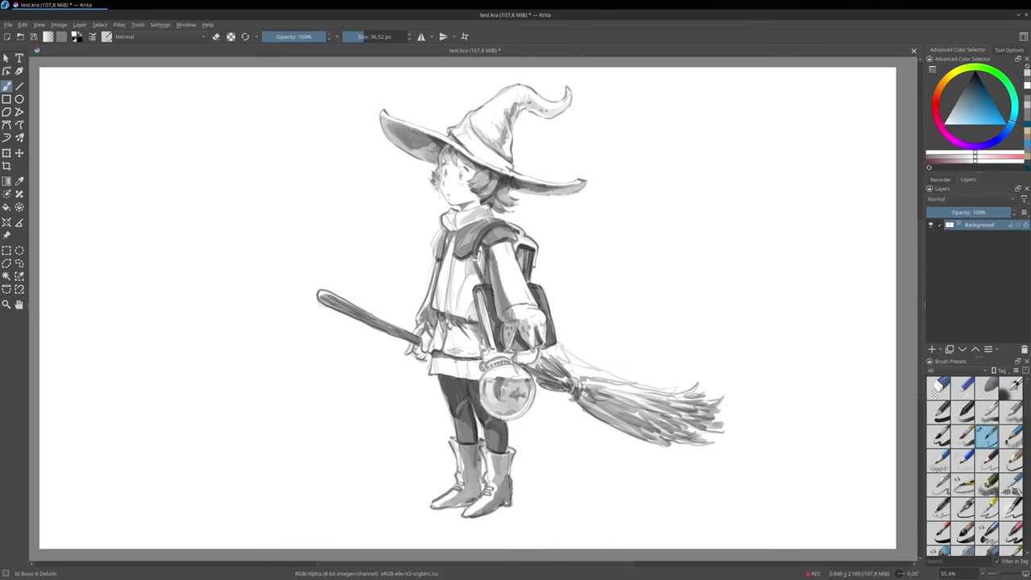
Clean up the skirt hem, paint out the stray lines above the bristles, and undo the last stroke.
drag(458, 361, 462, 369)
mouse_move(579, 362)
mouse_down()
mouse_move(661, 387)
mouse_move(642, 385)
mouse_up()
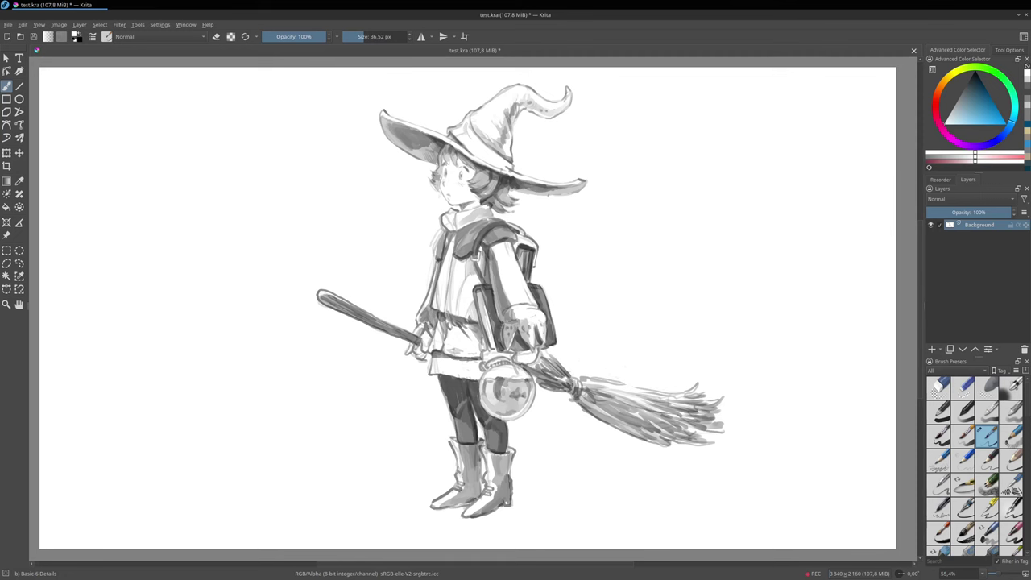
key(ctrl+z)
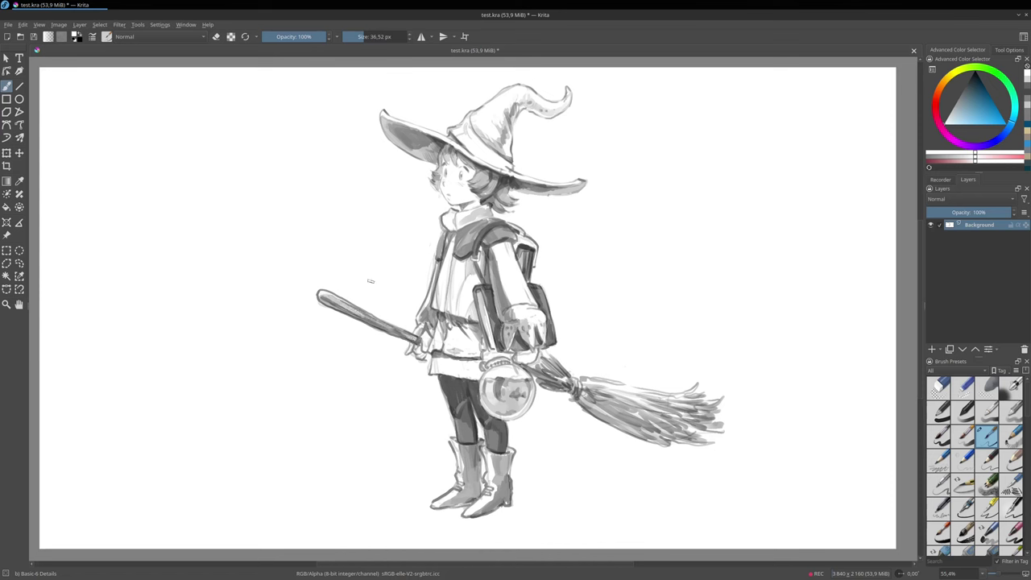
Sample the leggings' dark grey, darken it, and add fine accents on the hem, bowl rim and cape's front with a smaller brush.
ctrl+click(450, 376)
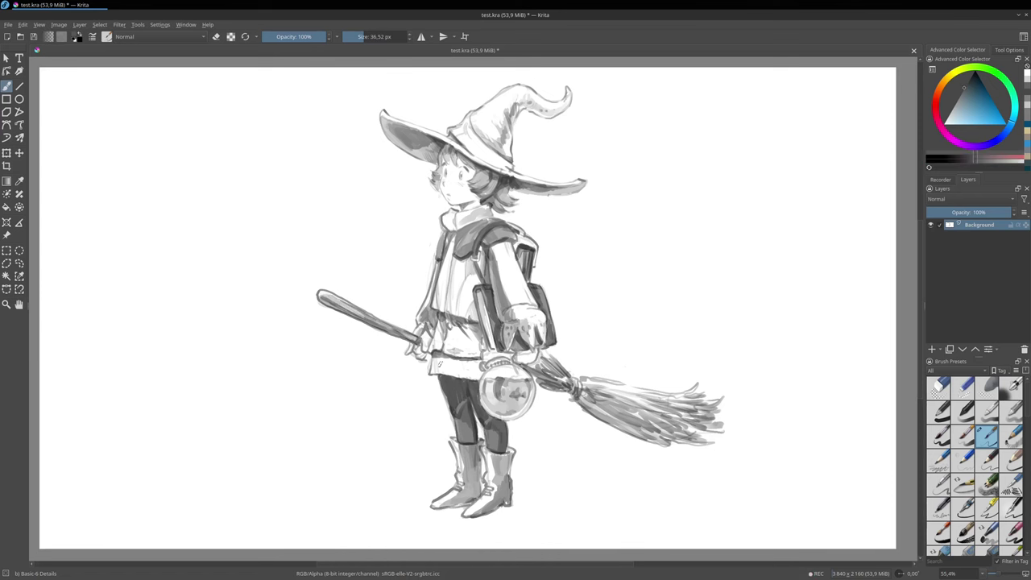
key(k)
key(k)
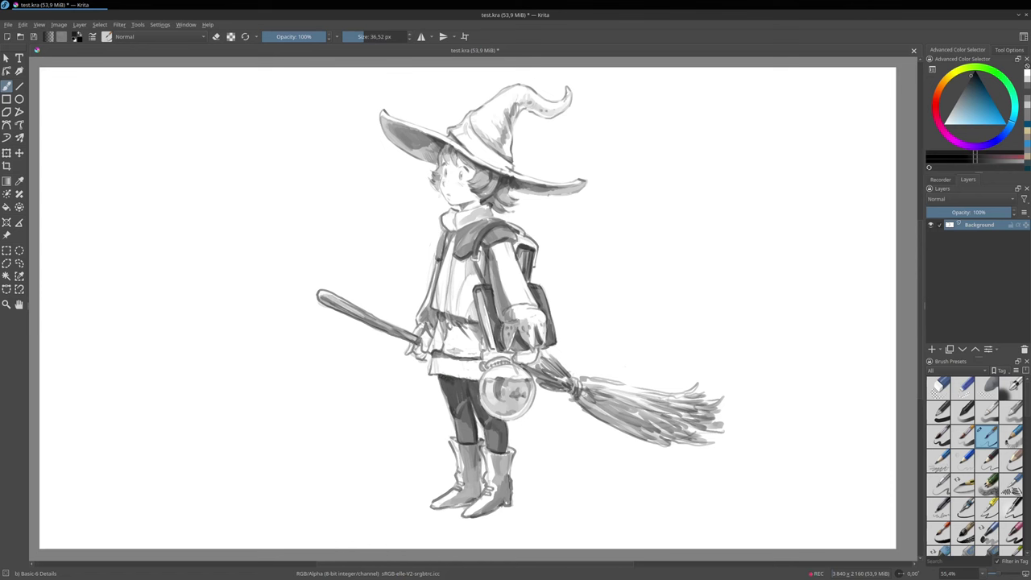
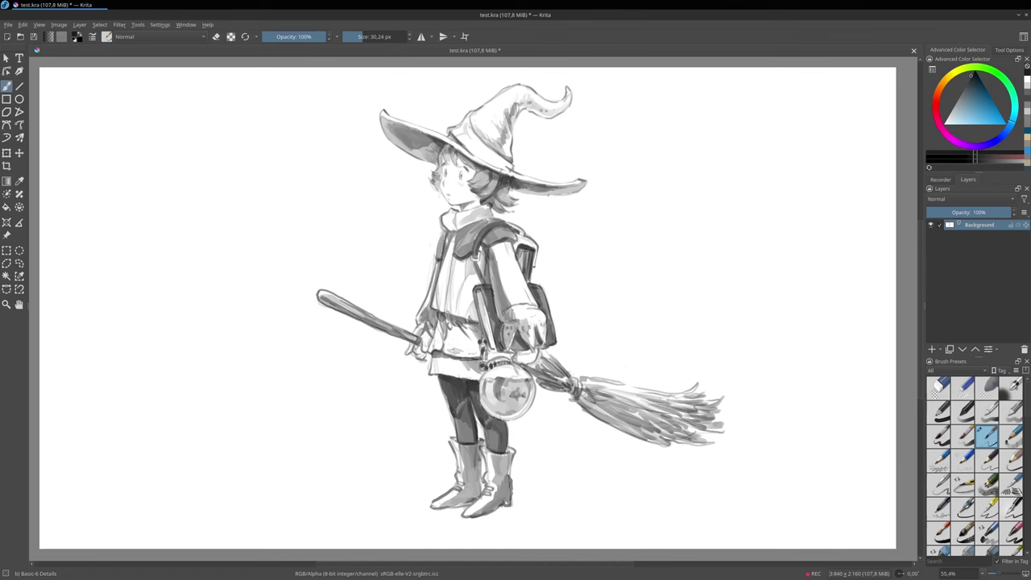
key(bracketleft)
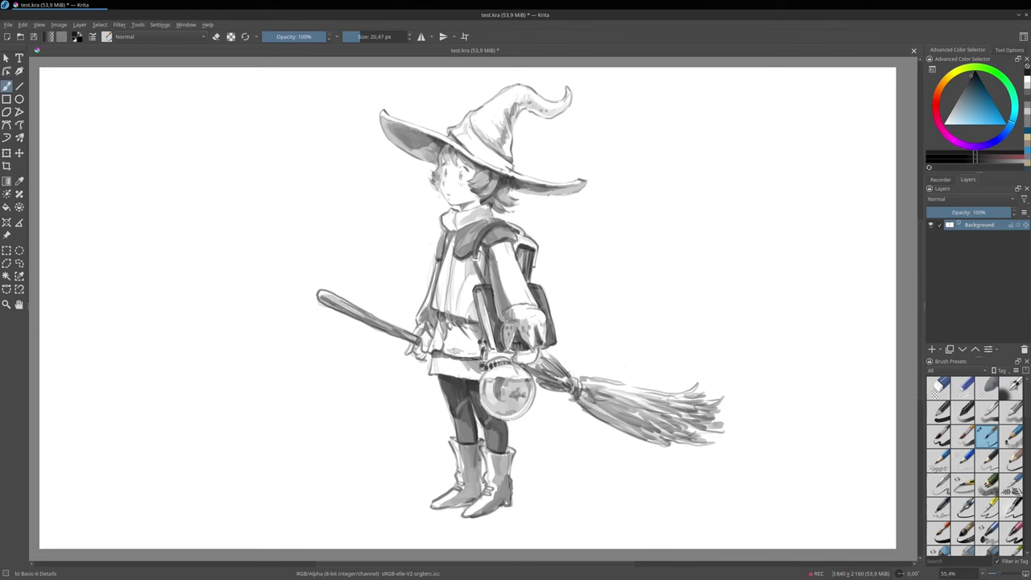
drag(454, 233, 444, 256)
Add a new paint layer and brush a mid-grey patch over the face with the Basic-5 Size Opacity brush.
click(931, 350)
click(964, 435)
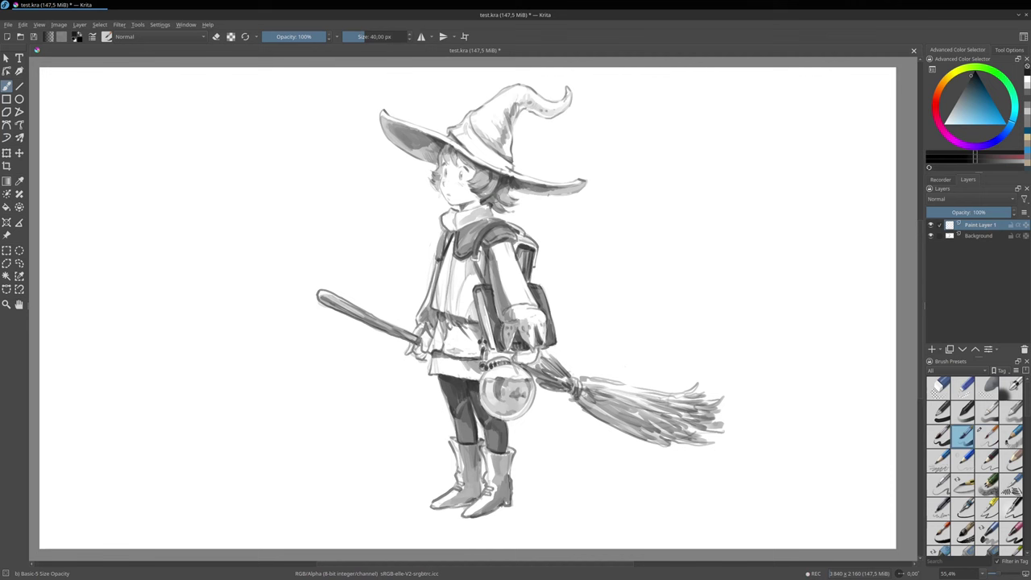
click(954, 106)
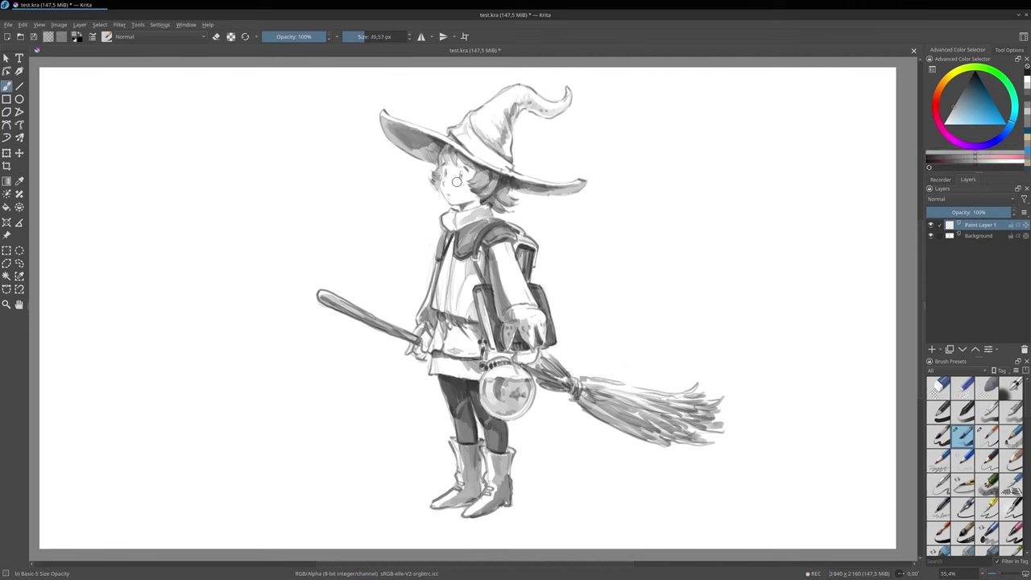
mouse_move(456, 182)
mouse_down()
mouse_move(457, 200)
mouse_move(444, 202)
mouse_move(463, 176)
mouse_up()
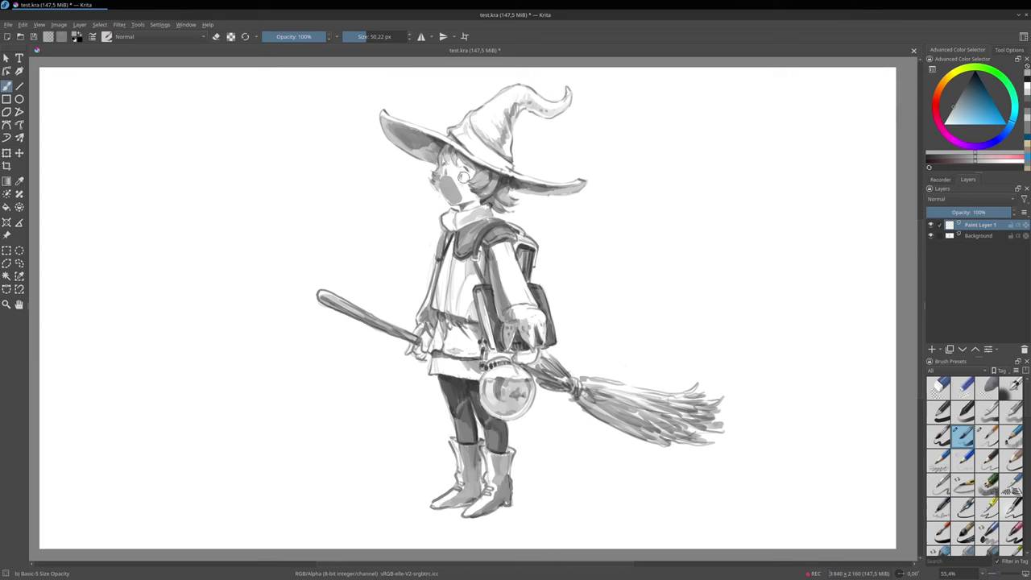
Set the new paint layer's blending mode to Multiply and choose a lighter grey for shading.
click(951, 200)
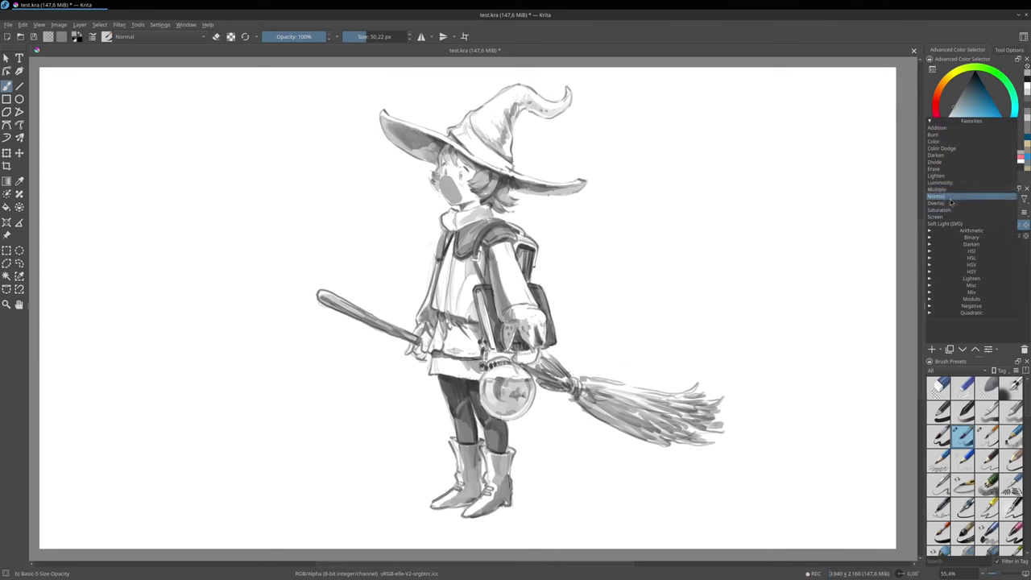
click(947, 189)
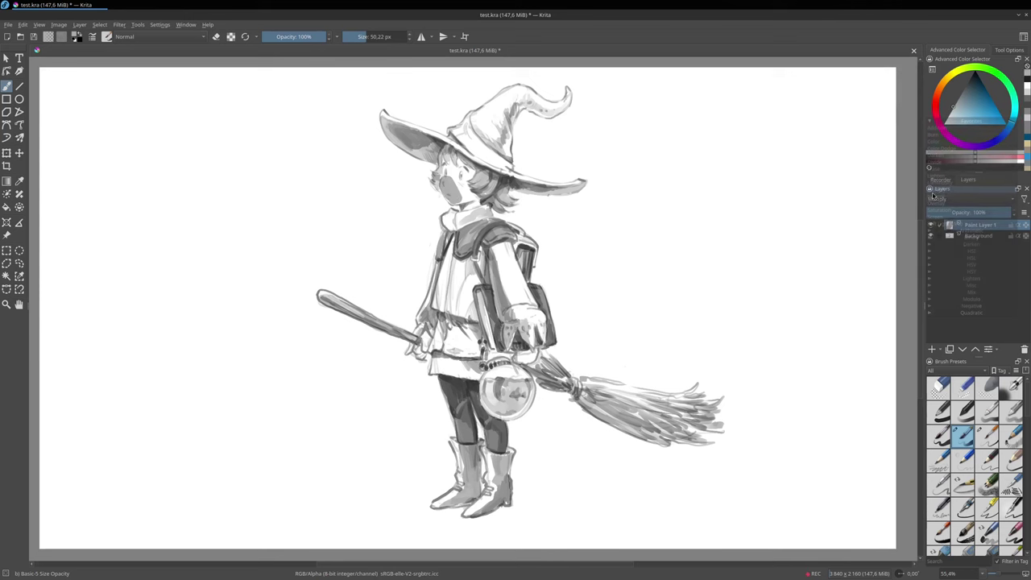
click(949, 114)
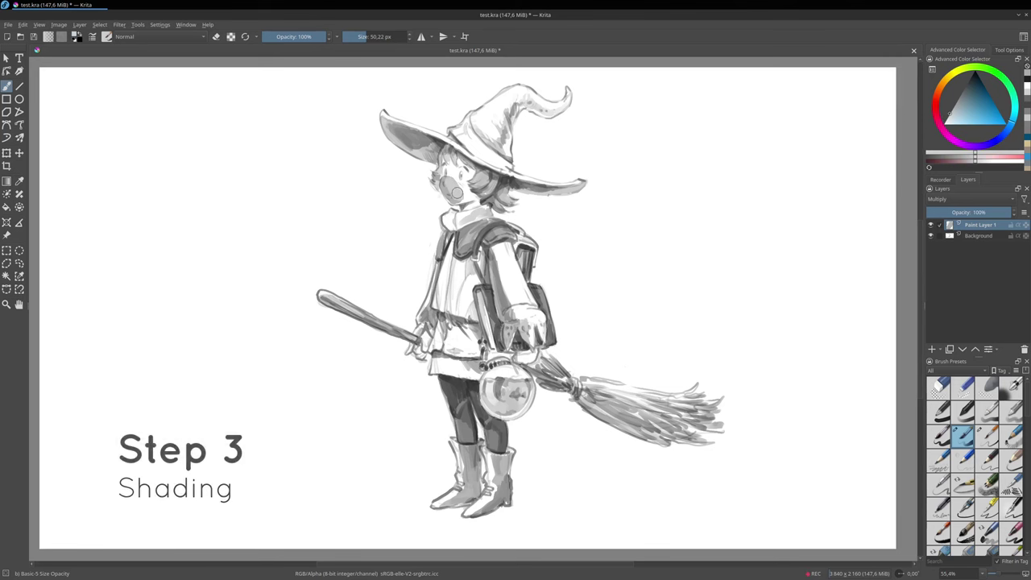
Brush light grey shading over the face, scarf, tunic front and lower tunic on the Multiply layer.
mouse_move(457, 193)
mouse_down()
mouse_move(468, 170)
mouse_move(451, 161)
mouse_move(441, 194)
mouse_move(483, 192)
mouse_move(480, 222)
mouse_move(448, 219)
mouse_move(456, 251)
mouse_move(515, 263)
mouse_up()
drag(461, 235, 414, 360)
drag(451, 308, 425, 355)
drag(476, 267, 449, 364)
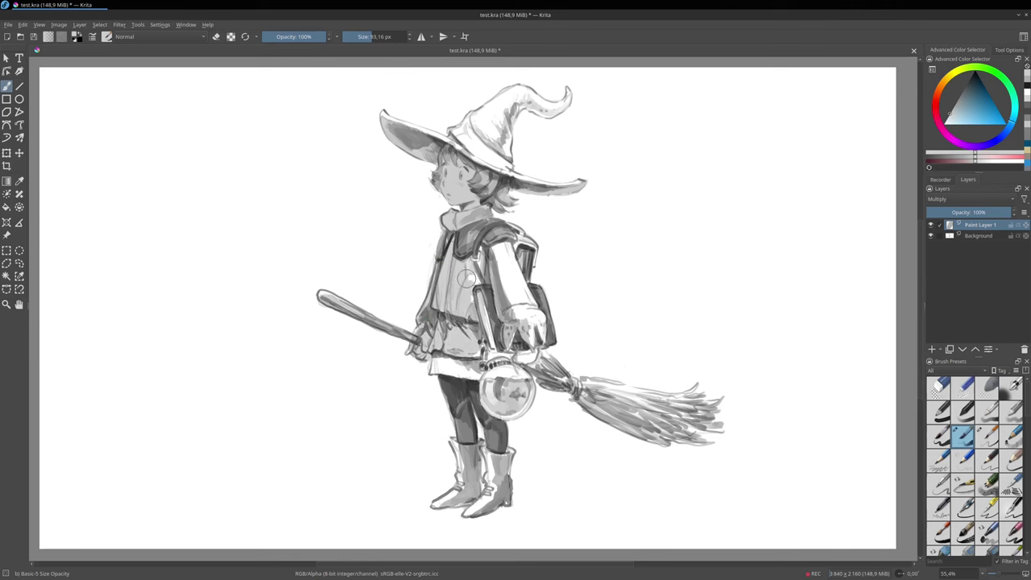
Extend the light grey shading over the near sleeve, hand, fishbowl and pointed hat, including the front brim.
mouse_move(489, 239)
mouse_down()
mouse_move(460, 341)
mouse_move(503, 302)
mouse_move(498, 239)
mouse_move(510, 235)
mouse_move(522, 279)
mouse_move(512, 297)
mouse_move(535, 341)
mouse_up()
mouse_move(535, 305)
mouse_down()
mouse_move(516, 351)
mouse_move(483, 359)
mouse_move(489, 376)
mouse_move(528, 395)
mouse_move(530, 409)
mouse_move(493, 372)
mouse_move(521, 418)
mouse_move(525, 350)
mouse_up()
mouse_move(461, 144)
mouse_down()
mouse_move(503, 165)
mouse_move(490, 116)
mouse_move(474, 138)
mouse_move(459, 128)
mouse_move(517, 96)
mouse_move(509, 114)
mouse_move(530, 96)
mouse_move(517, 92)
mouse_move(507, 98)
mouse_move(523, 94)
mouse_move(546, 113)
mouse_move(567, 90)
mouse_up()
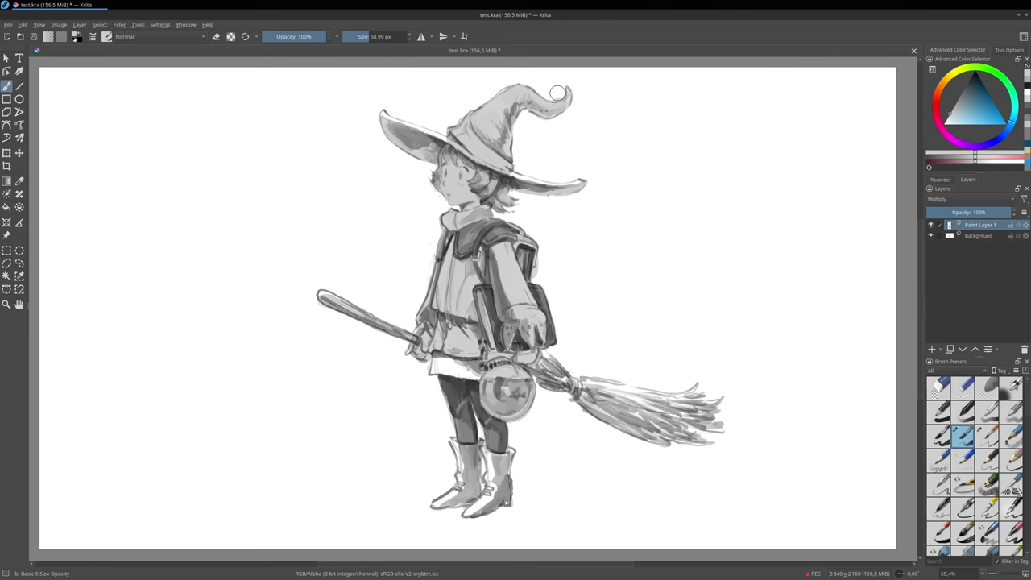
key(e)
key(e)
drag(384, 113, 444, 140)
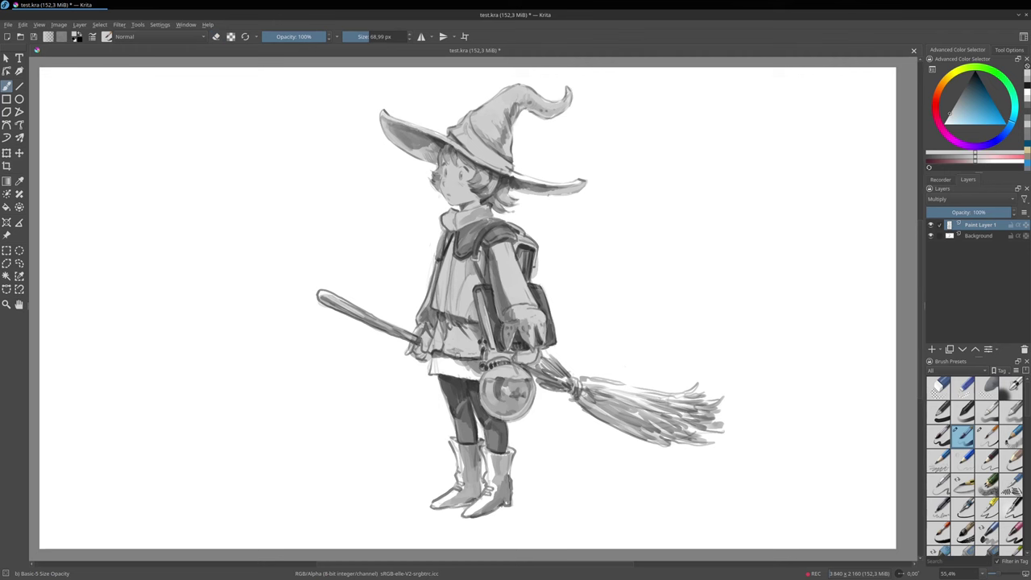
Shade the skirt hem, the broom's bristles and binding, and both boots with the same light grey.
mouse_move(451, 366)
mouse_down()
mouse_move(435, 368)
mouse_move(476, 382)
mouse_up()
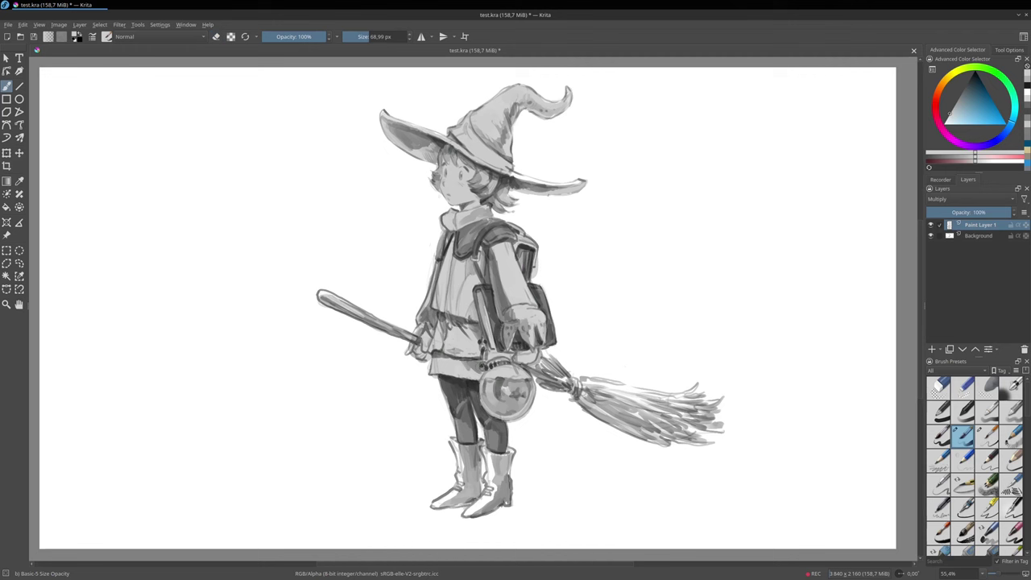
mouse_move(580, 381)
mouse_down()
mouse_move(635, 399)
mouse_move(606, 395)
mouse_move(662, 430)
mouse_up()
mouse_move(612, 385)
mouse_down()
mouse_move(671, 411)
mouse_move(701, 399)
mouse_up()
drag(665, 411, 703, 422)
drag(668, 419, 700, 437)
mouse_move(663, 422)
mouse_down()
mouse_move(681, 438)
mouse_move(656, 437)
mouse_up()
drag(612, 422, 668, 443)
drag(549, 370, 573, 390)
drag(534, 361, 555, 376)
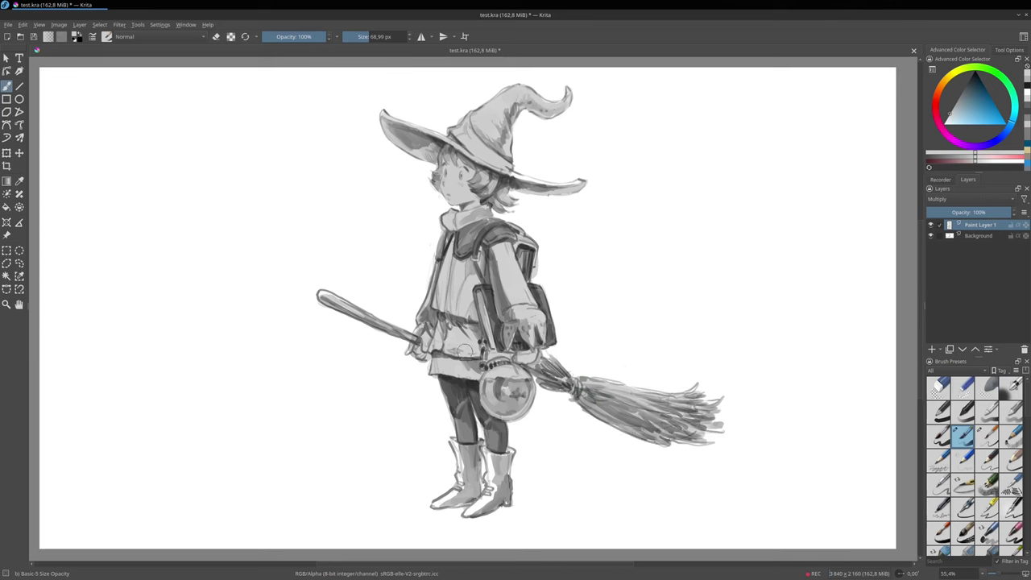
mouse_move(458, 447)
mouse_down()
mouse_move(463, 488)
mouse_move(438, 504)
mouse_move(476, 468)
mouse_move(473, 443)
mouse_move(493, 501)
mouse_move(467, 514)
mouse_move(511, 436)
mouse_up()
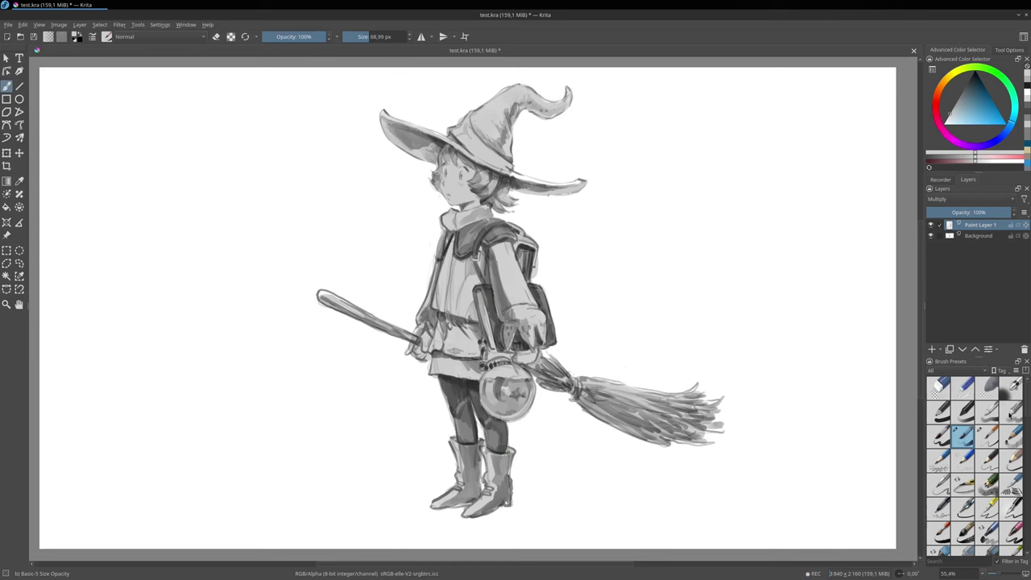
Using white with the Basic-4 Flow Opacity brush, paint lit areas on the fishbowl, near sleeve, tunic, skirt and face.
click(1010, 412)
click(974, 118)
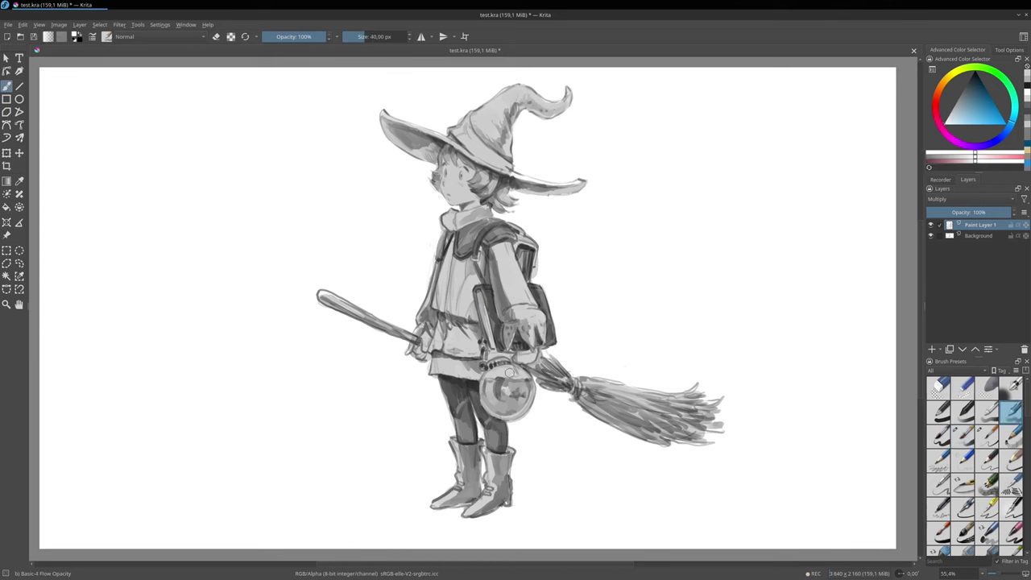
drag(507, 389, 514, 389)
mouse_move(493, 383)
mouse_down()
mouse_move(511, 374)
mouse_move(492, 382)
mouse_move(511, 400)
mouse_move(499, 372)
mouse_move(493, 403)
mouse_move(508, 375)
mouse_move(510, 387)
mouse_up()
mouse_move(499, 251)
mouse_down()
mouse_move(524, 319)
mouse_move(506, 313)
mouse_move(525, 312)
mouse_up()
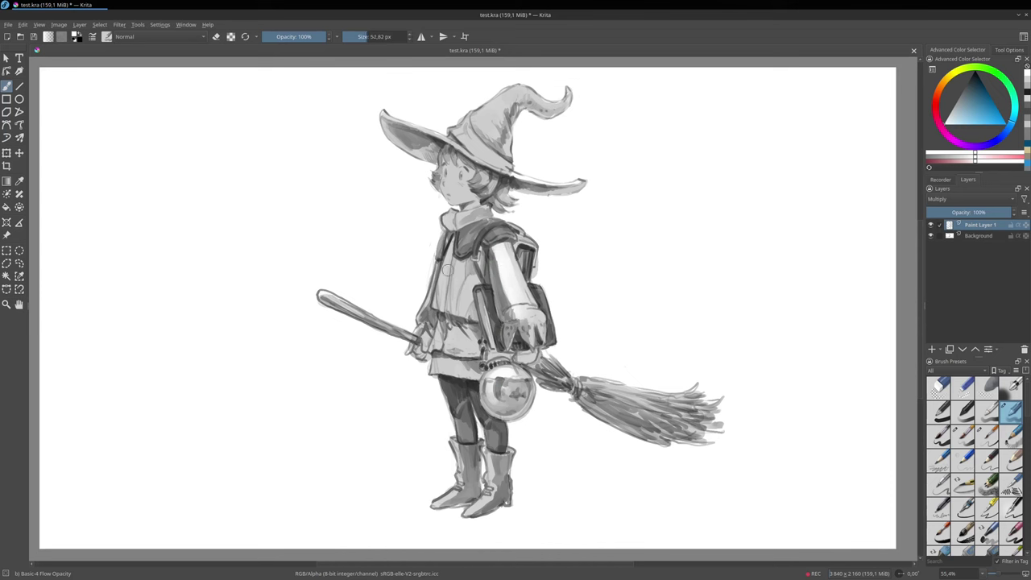
mouse_move(448, 268)
mouse_down()
mouse_move(440, 300)
mouse_move(447, 281)
mouse_move(451, 291)
mouse_move(459, 277)
mouse_move(459, 299)
mouse_move(467, 289)
mouse_move(450, 259)
mouse_move(471, 285)
mouse_move(450, 271)
mouse_move(463, 299)
mouse_move(445, 288)
mouse_move(442, 298)
mouse_move(449, 256)
mouse_move(467, 291)
mouse_up()
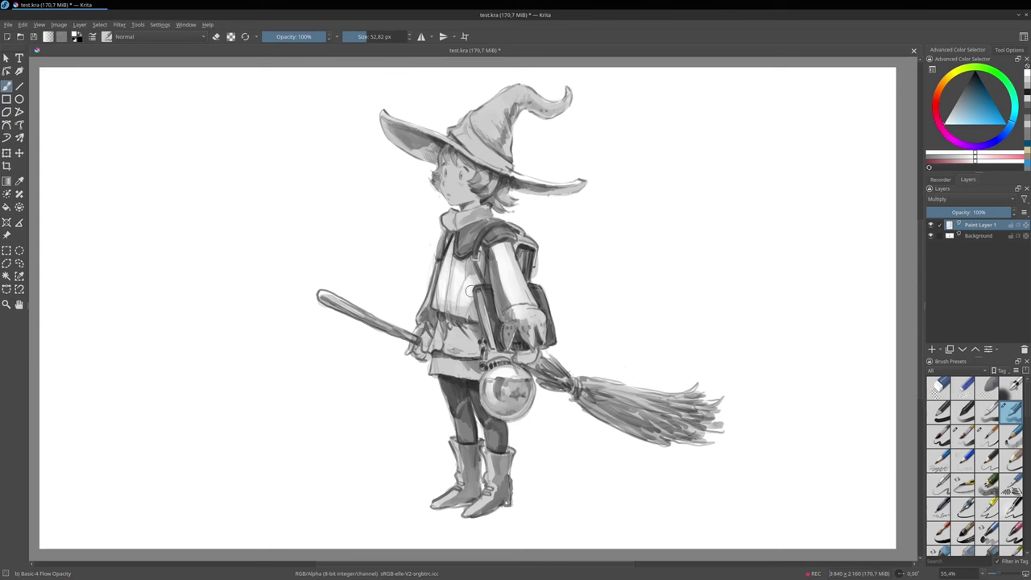
mouse_move(465, 332)
mouse_down()
mouse_move(453, 343)
mouse_move(471, 338)
mouse_move(473, 354)
mouse_move(444, 330)
mouse_move(454, 365)
mouse_up()
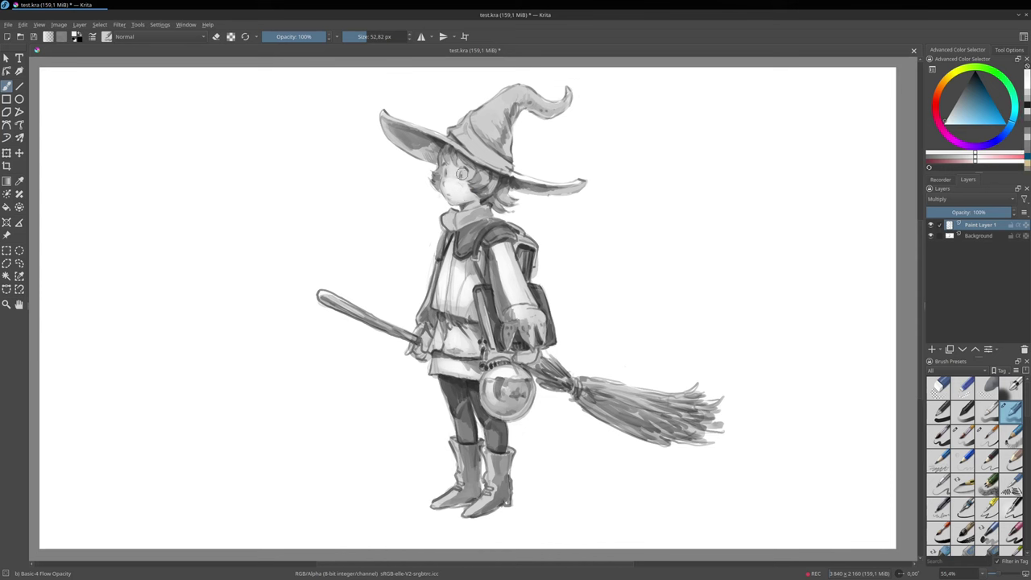
ctrl+click(535, 210)
drag(467, 175, 460, 172)
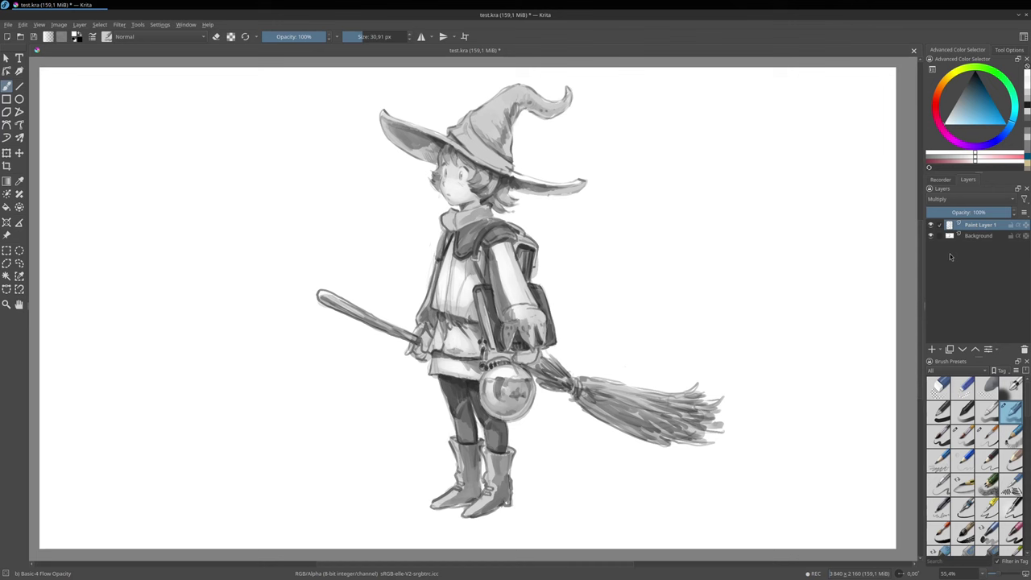
Merge the Multiply shading layer down into the background layer and save the drawing.
key(ctrl+e)
key(ctrl+s)
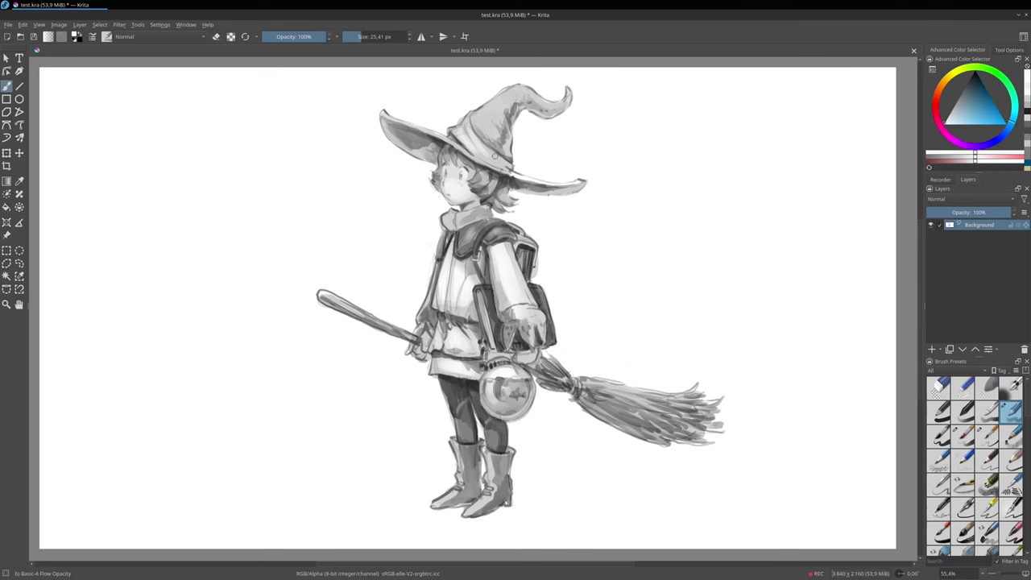
Paint soft white highlights on the hat's crown and band with a small brush.
drag(482, 131, 486, 128)
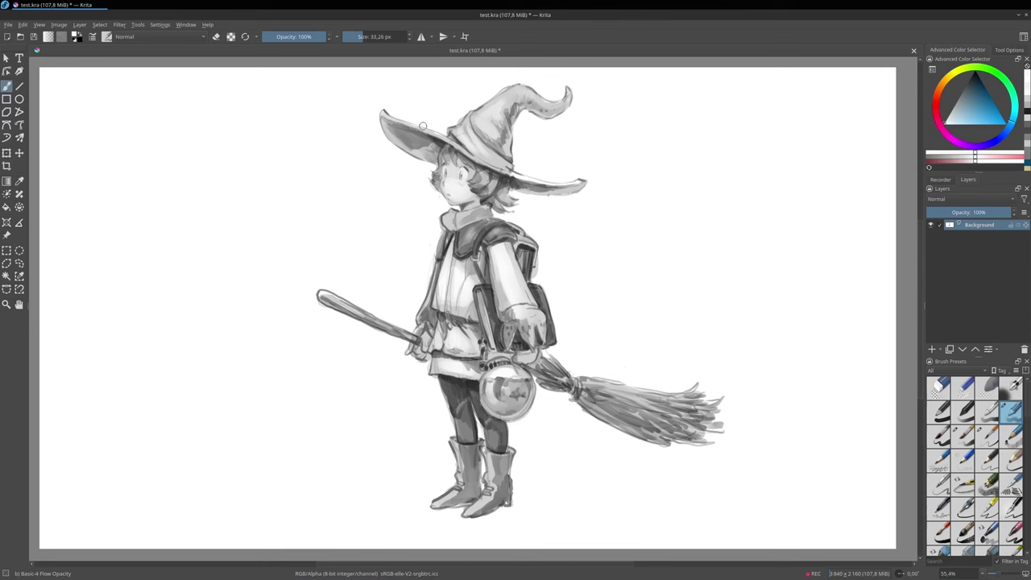
key(bracketleft)
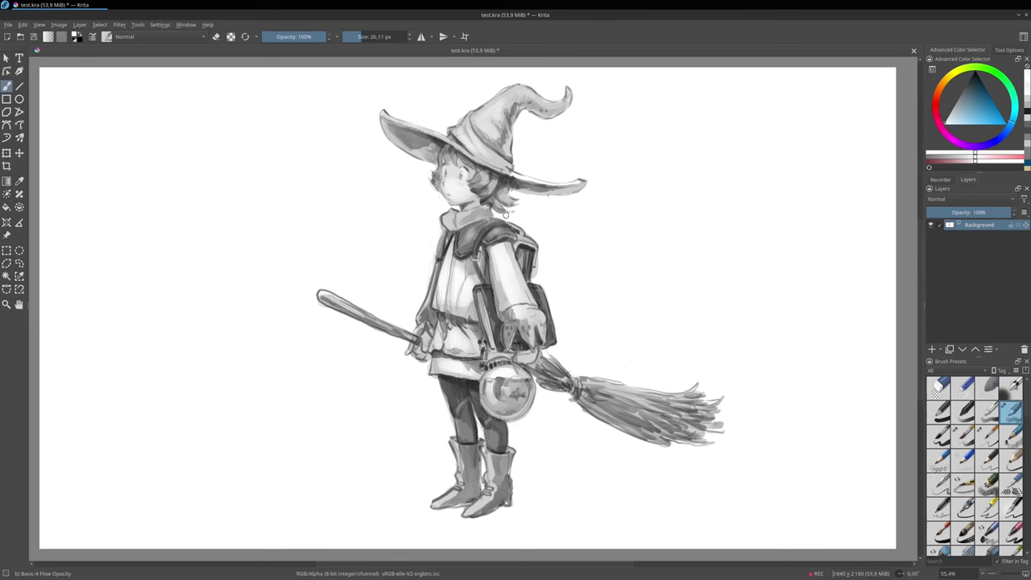
key(bracketright)
key(bracketright)
Sample greys from the satchel and fishbowl to refine the satchel's front edge and the bowl's interior, and resample white.
ctrl+click(547, 293)
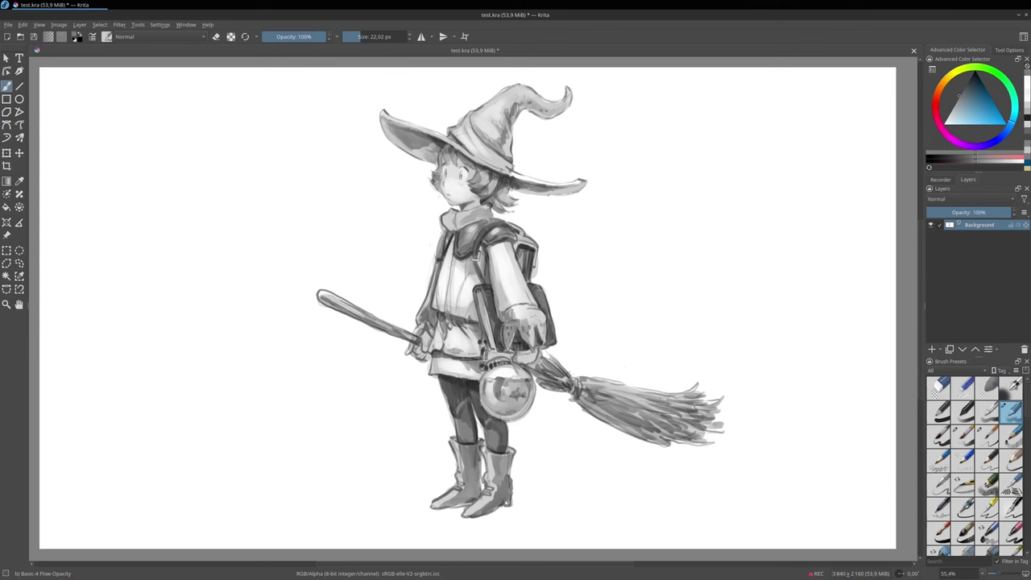
drag(488, 293, 492, 313)
ctrl+click(512, 384)
ctrl+click(494, 391)
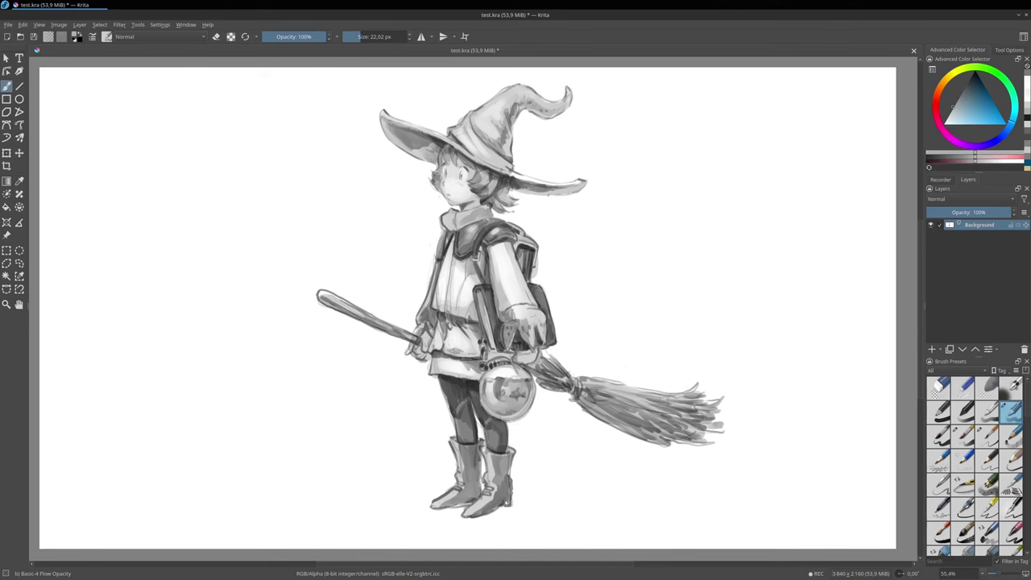
mouse_move(504, 385)
mouse_down()
mouse_move(503, 401)
mouse_move(514, 385)
mouse_up()
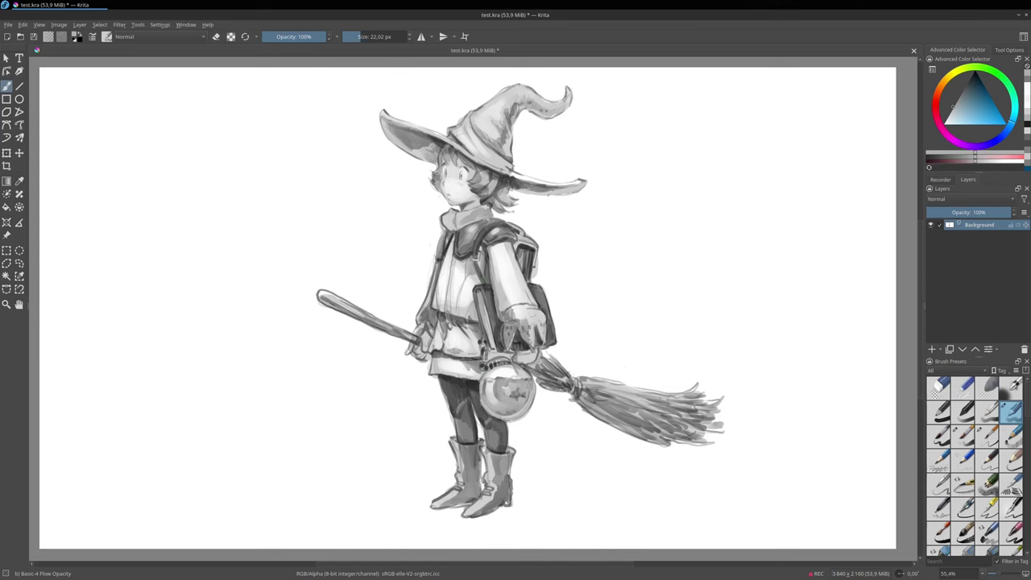
ctrl+click(573, 266)
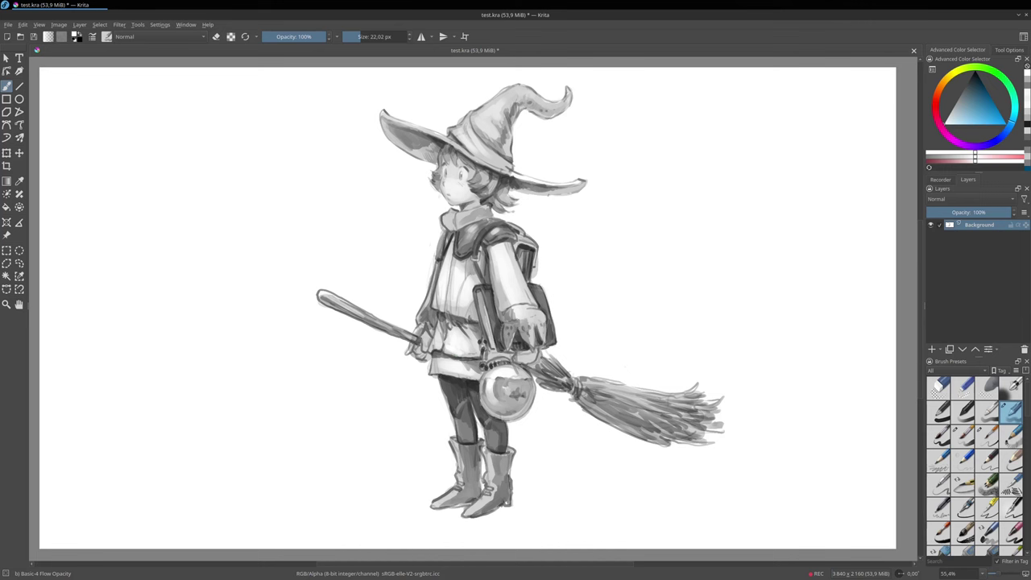
Add a new paint layer above the background and set its blending mode to Multiply.
click(932, 349)
click(946, 199)
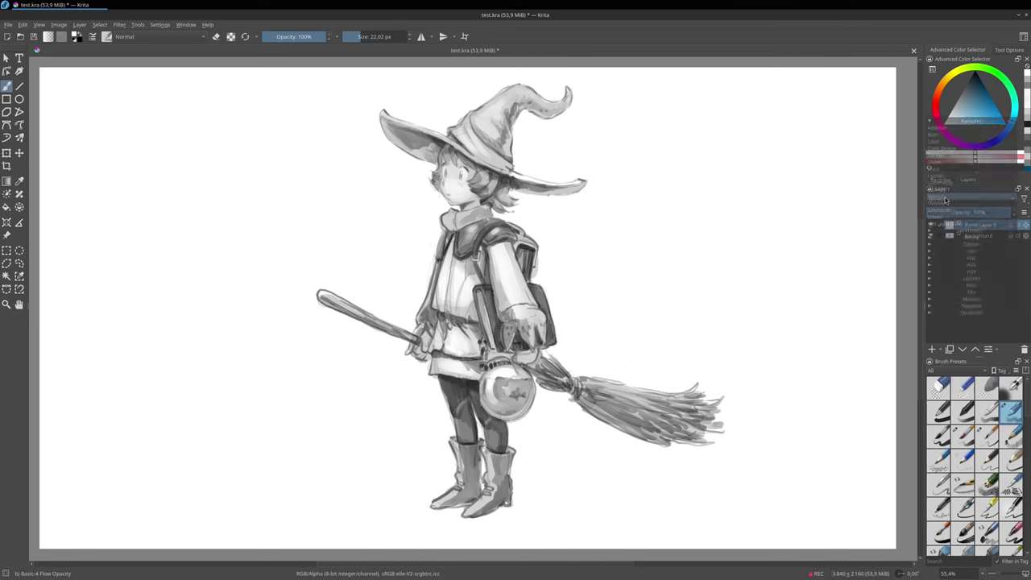
click(946, 193)
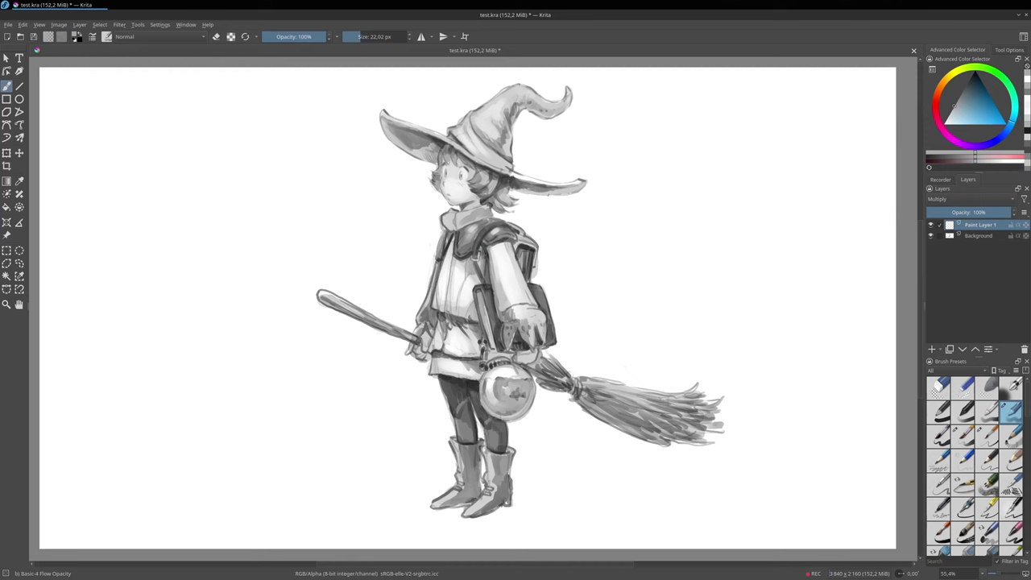
Brush mid-grey shadows beside the backpack strap, on the shoulder and hair, under the hat brim and along the hat's cone.
drag(483, 260, 488, 282)
mouse_move(501, 243)
mouse_down()
mouse_move(491, 249)
mouse_move(507, 245)
mouse_up()
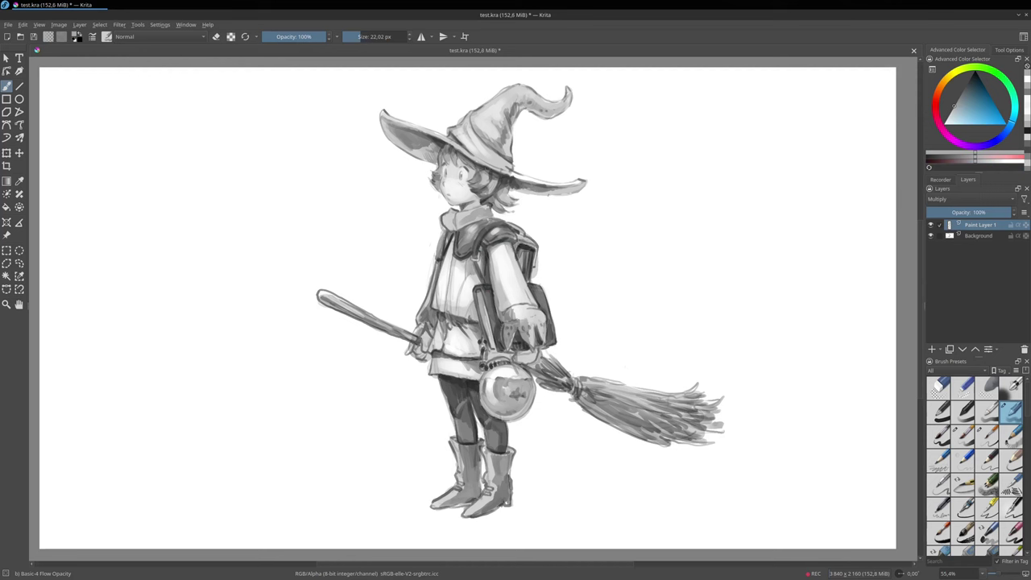
mouse_move(483, 175)
mouse_down()
mouse_move(488, 194)
mouse_move(477, 198)
mouse_move(510, 203)
mouse_move(517, 193)
mouse_move(503, 208)
mouse_up()
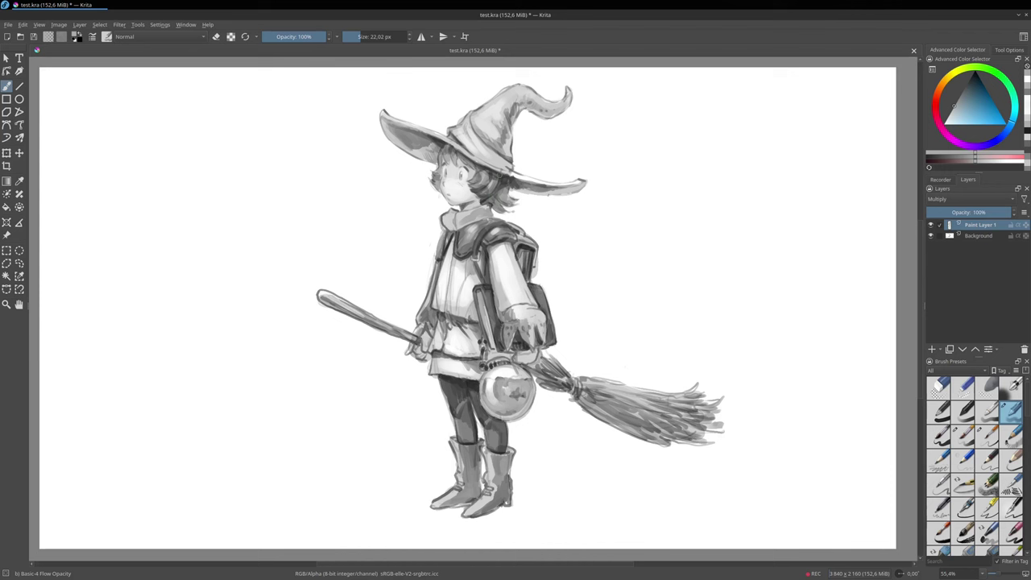
drag(419, 148, 429, 149)
mouse_move(421, 145)
mouse_down()
mouse_move(440, 150)
mouse_move(432, 160)
mouse_move(411, 139)
mouse_move(452, 150)
mouse_move(470, 132)
mouse_move(512, 167)
mouse_move(505, 131)
mouse_move(515, 131)
mouse_move(505, 145)
mouse_move(501, 128)
mouse_up()
drag(501, 116, 532, 100)
Reduce the brush size and deepen the shadows on the scarf, cape collar and top of the backpack.
key(bracketleft)
key(bracketleft)
key(bracketleft)
key(bracketleft)
key(bracketleft)
key(bracketleft)
key(bracketleft)
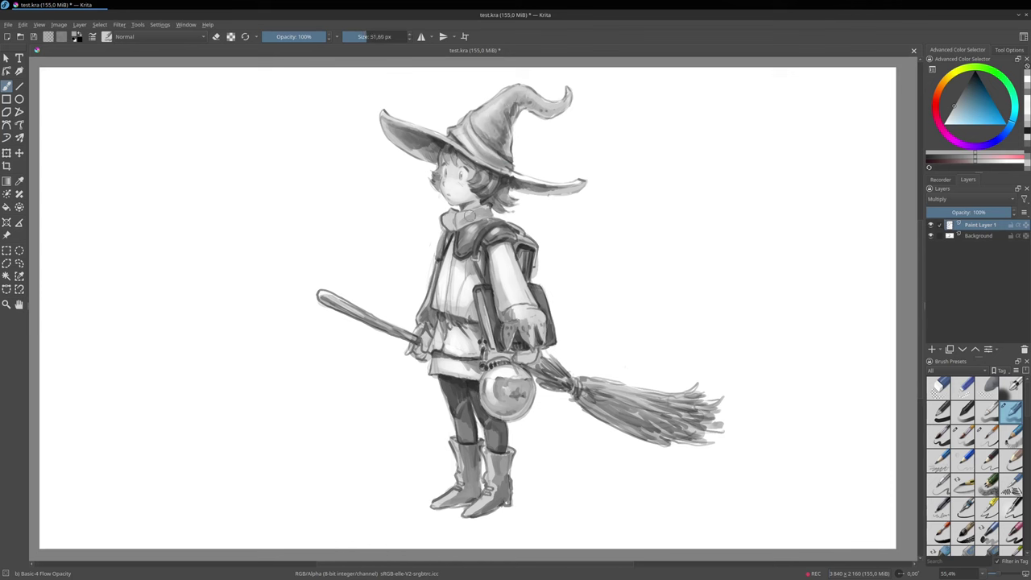
key(bracketleft)
key(bracketleft)
key(bracketleft)
key(bracketleft)
key(bracketleft)
key(bracketleft)
key(bracketleft)
mouse_move(459, 214)
mouse_down()
mouse_move(490, 213)
mouse_move(483, 222)
mouse_move(496, 221)
mouse_move(471, 227)
mouse_move(529, 235)
mouse_up()
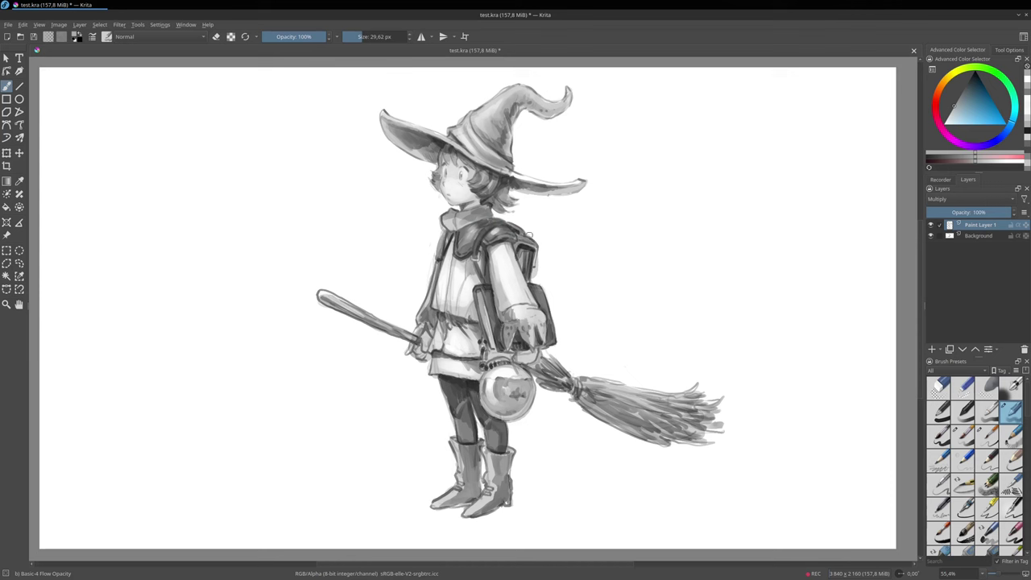
Darken the shading on the tunic, near hand, broom handle, leggings, boots and broom bristles, and save the drawing.
mouse_move(456, 272)
mouse_down()
mouse_move(471, 271)
mouse_move(445, 262)
mouse_up()
key(bracketleft)
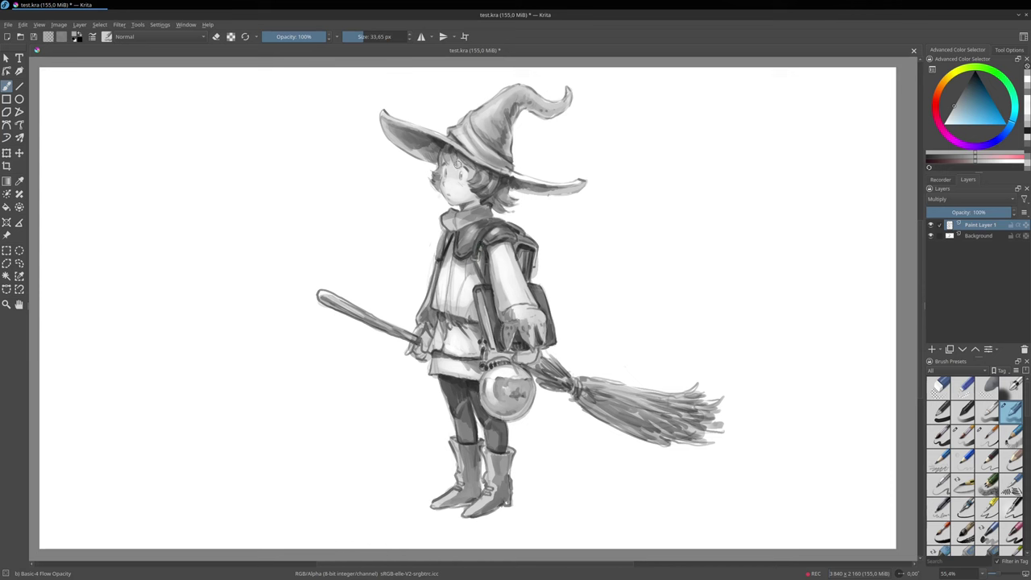
drag(517, 317, 545, 318)
mouse_move(520, 355)
mouse_down()
mouse_move(539, 352)
mouse_move(523, 352)
mouse_up()
drag(322, 296, 388, 325)
mouse_move(467, 415)
mouse_down()
mouse_move(477, 414)
mouse_move(475, 469)
mouse_move(499, 460)
mouse_move(506, 478)
mouse_up()
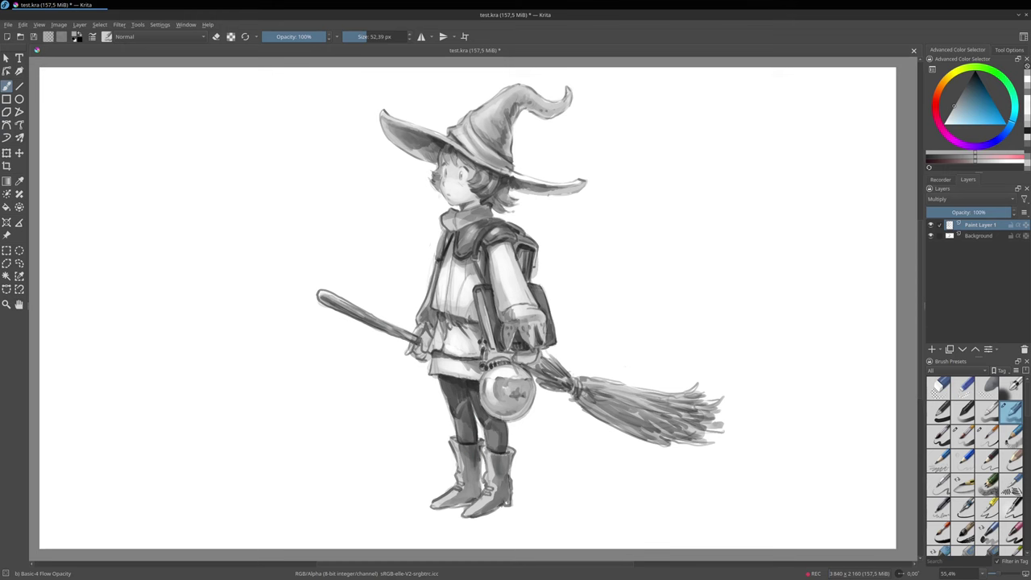
key(ctrl+s)
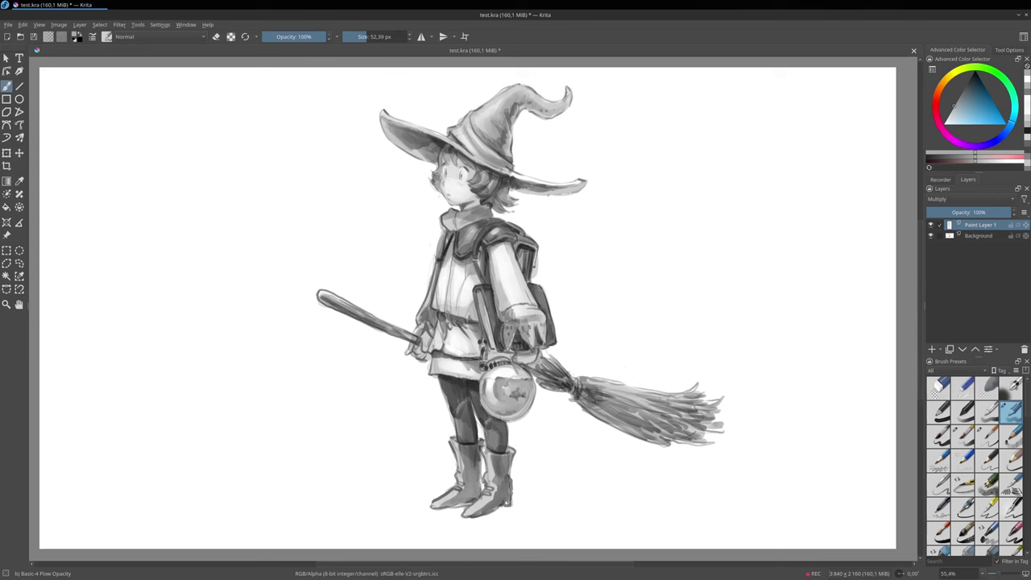
mouse_move(656, 414)
mouse_down()
mouse_move(687, 430)
mouse_move(639, 406)
mouse_move(678, 433)
mouse_up()
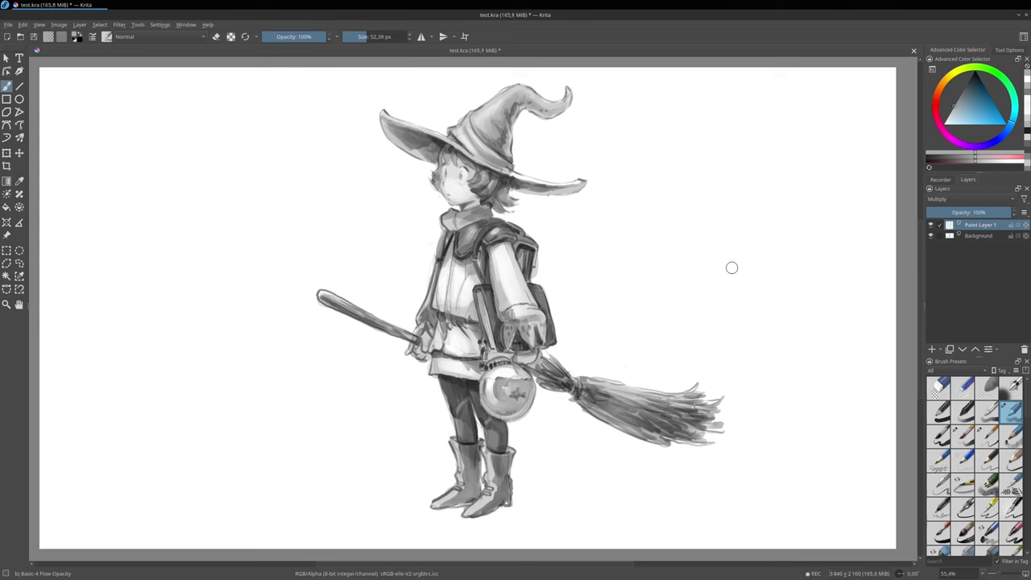
Add a new Normal paint layer and refine the boots' shading with sampled greys and a smaller brush.
ctrl+click(496, 470)
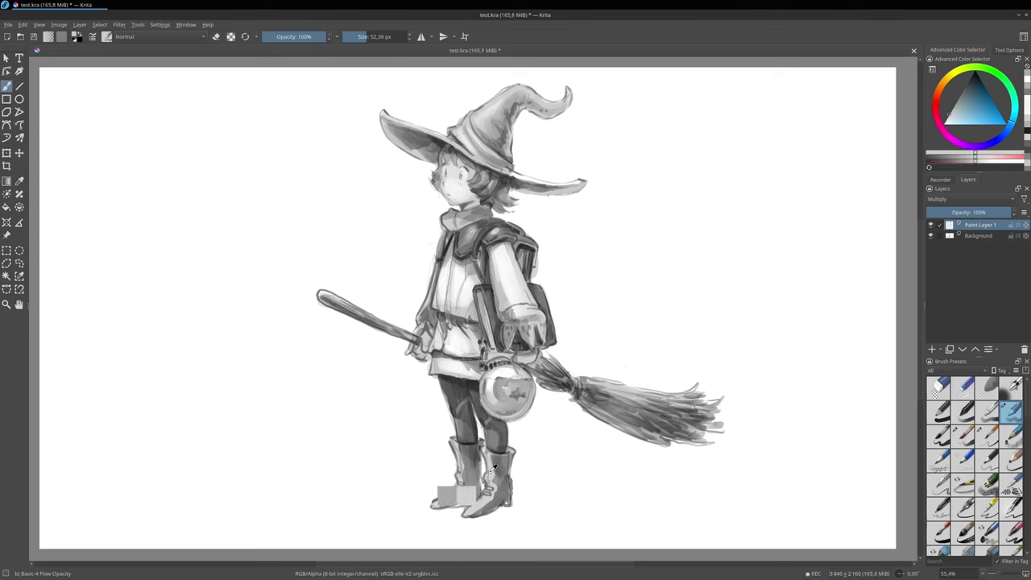
shift+drag(492, 466, 484, 467)
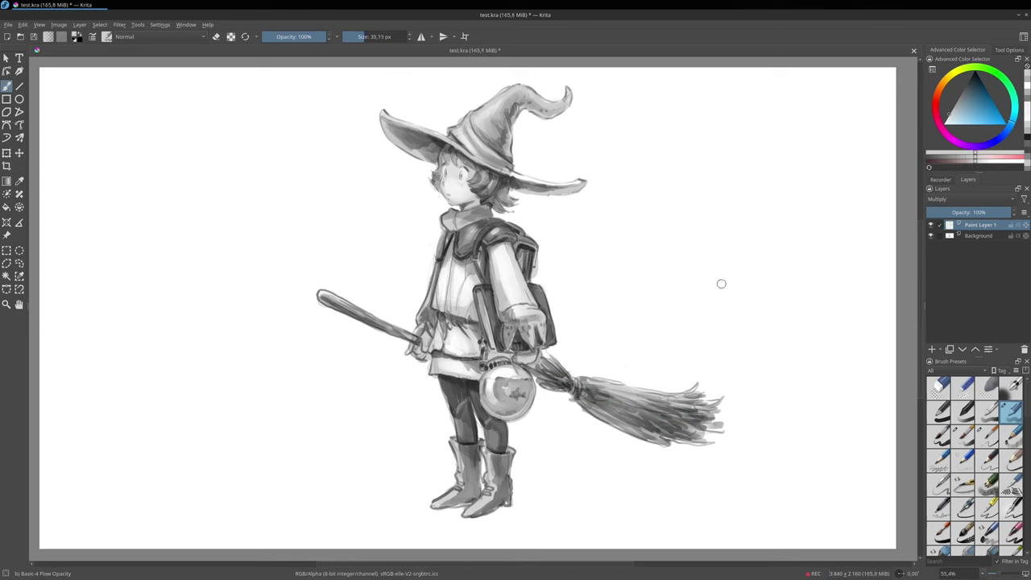
click(932, 348)
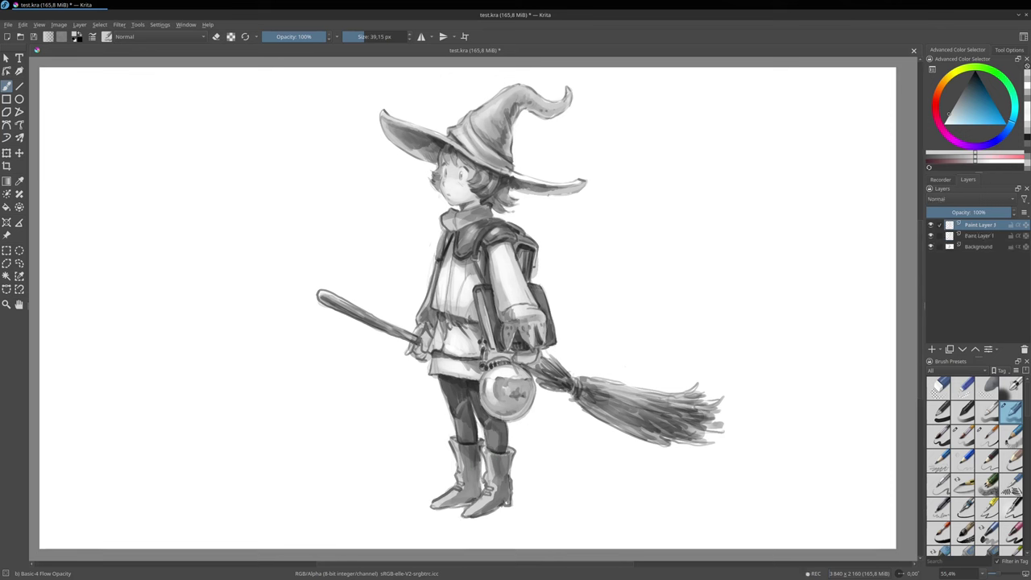
drag(497, 460, 497, 484)
ctrl+click(499, 479)
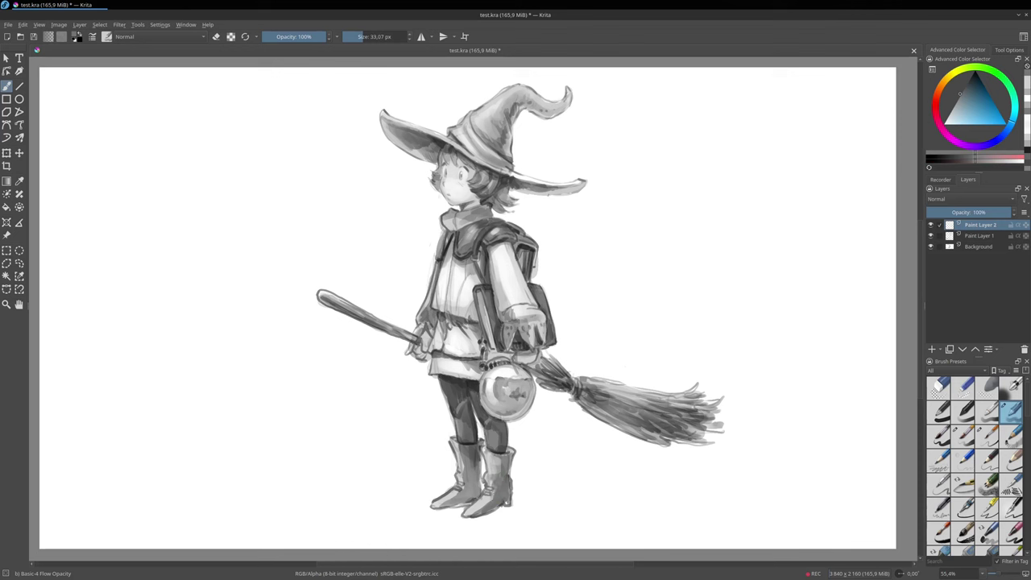
ctrl+click(469, 454)
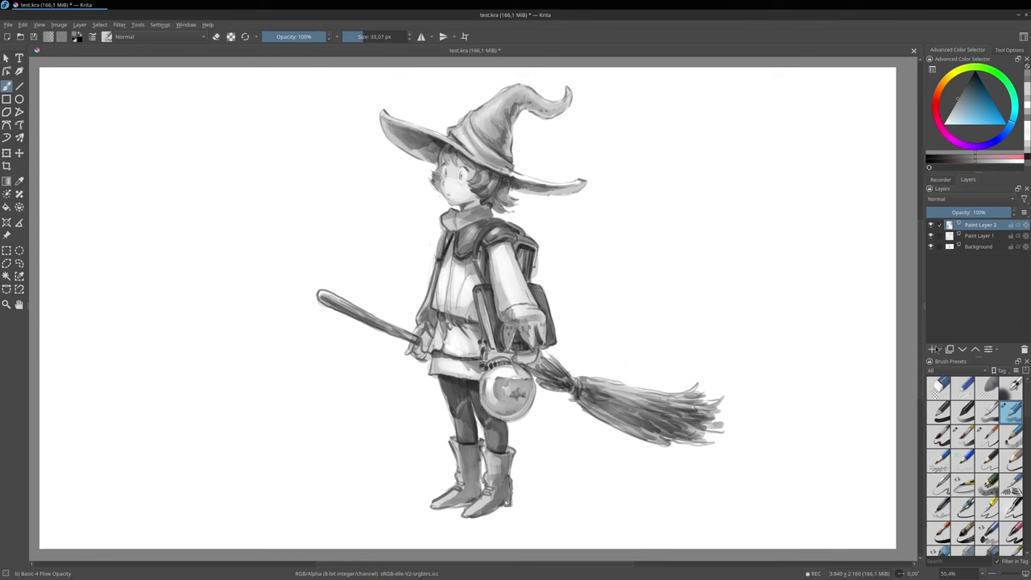
Add another paint layer on top and set its blending mode to Color.
click(933, 350)
click(953, 198)
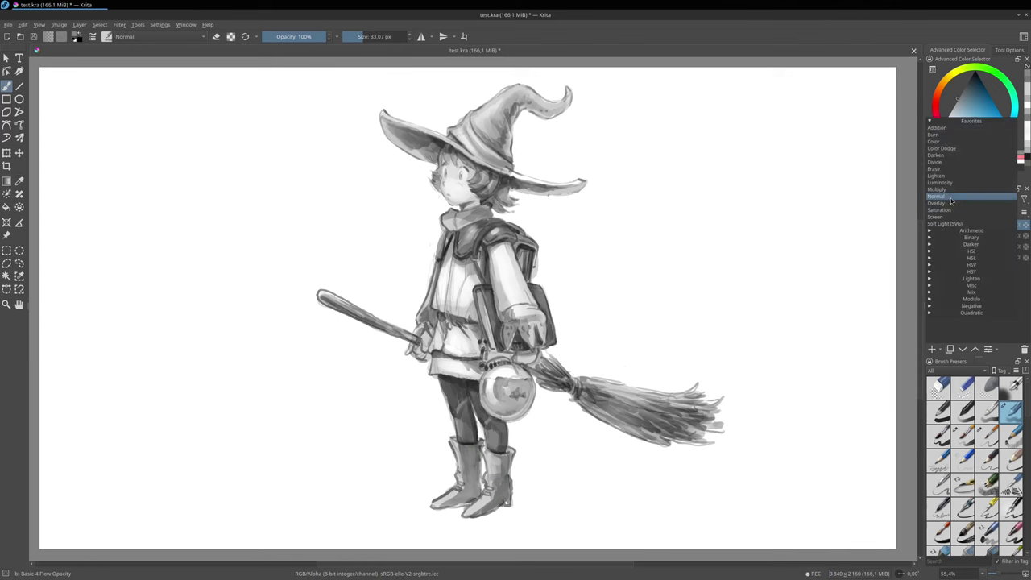
click(936, 141)
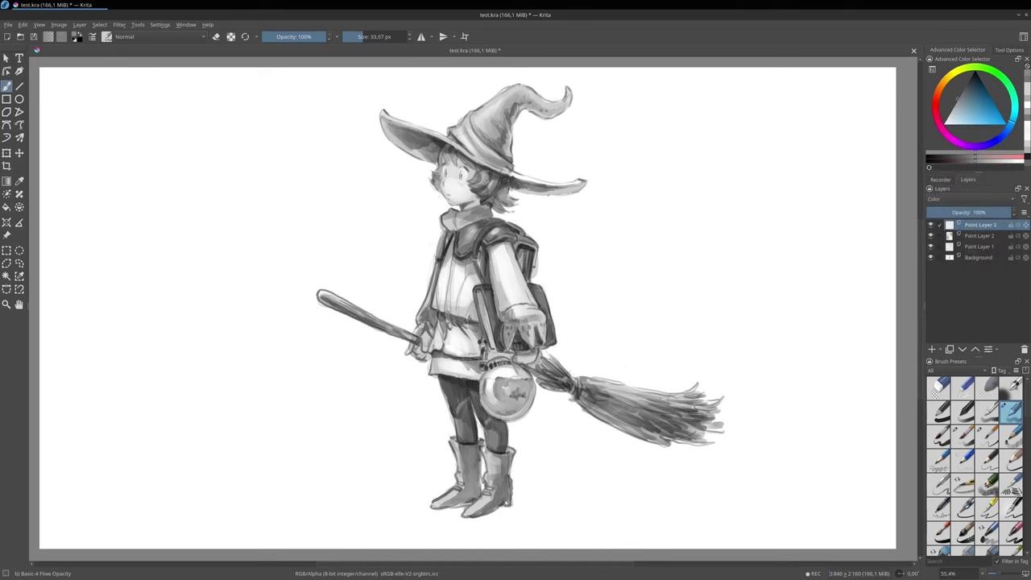
Delete the empty Color layer and merge the remaining paint layers into the Background layer.
click(936, 95)
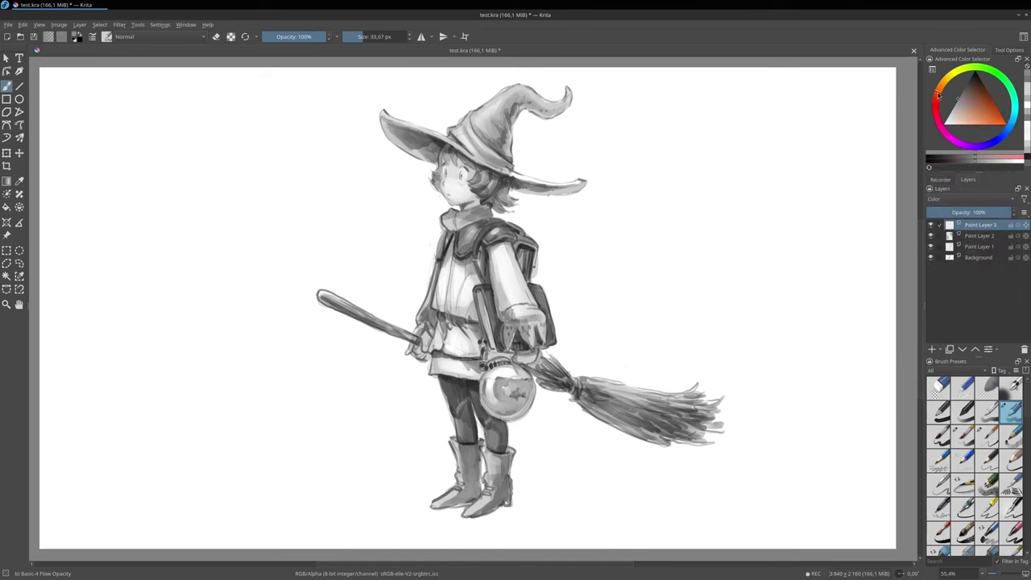
click(975, 100)
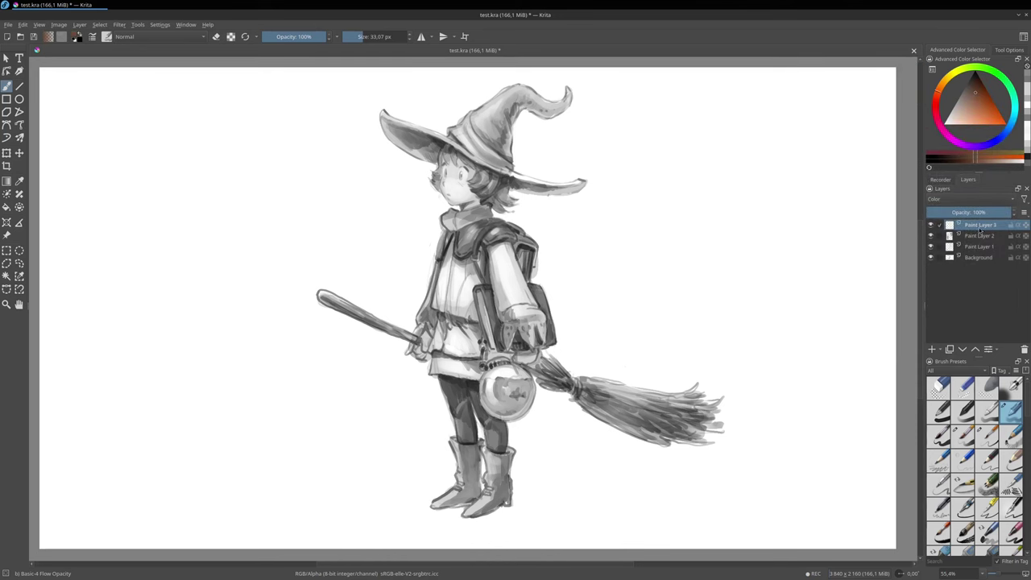
click(1023, 349)
key(ctrl+e)
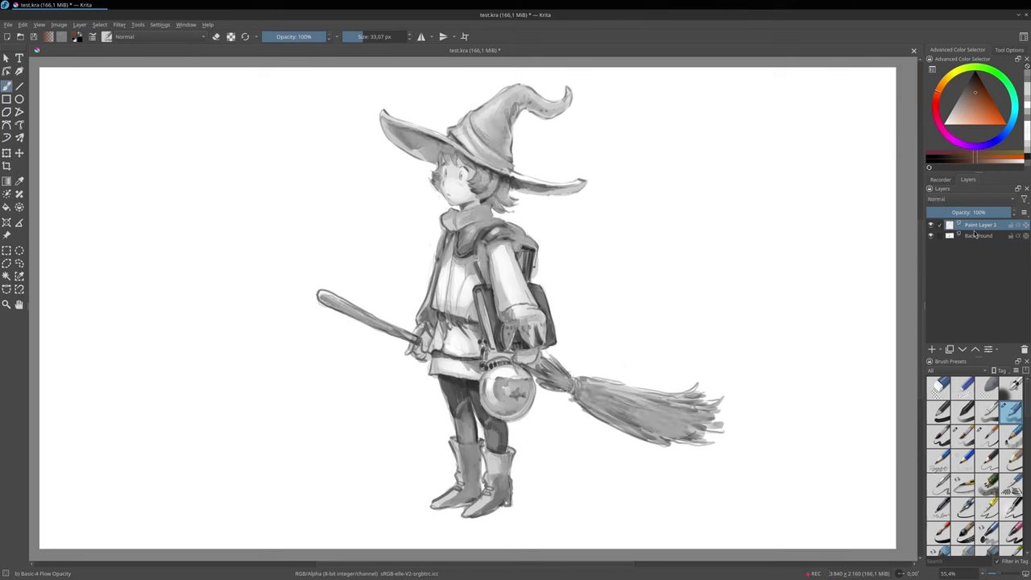
key(ctrl+z)
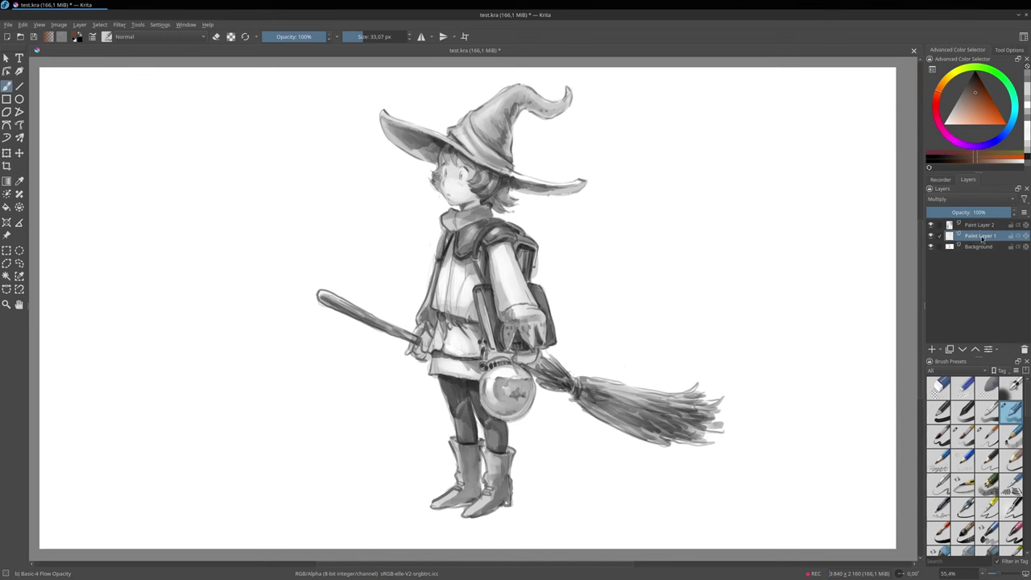
key(ctrl+shift+e)
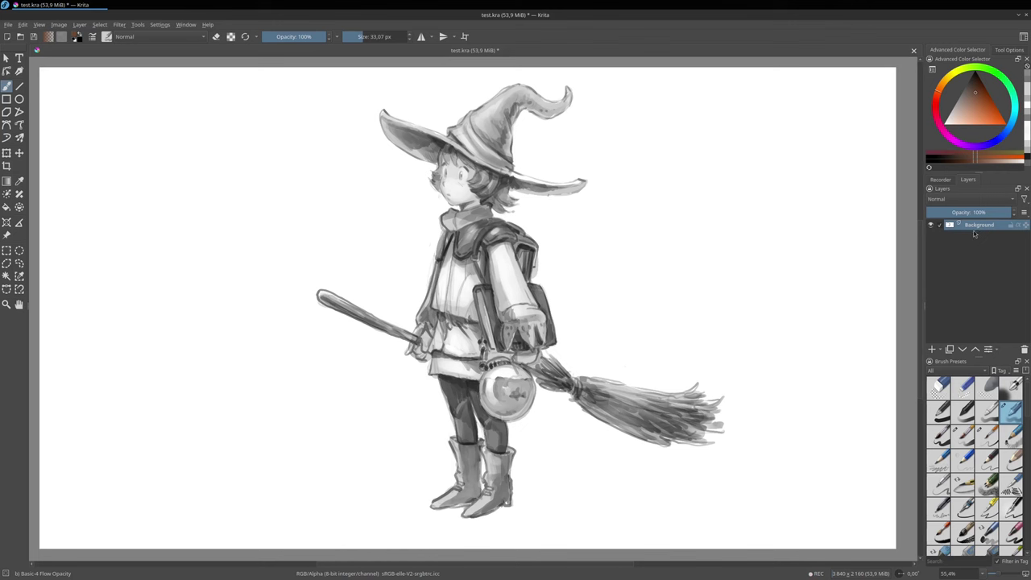
Duplicate the Background layer and tint the copy with Color Balance: shadows red 18, highlights red -6 and blue 3.
click(950, 348)
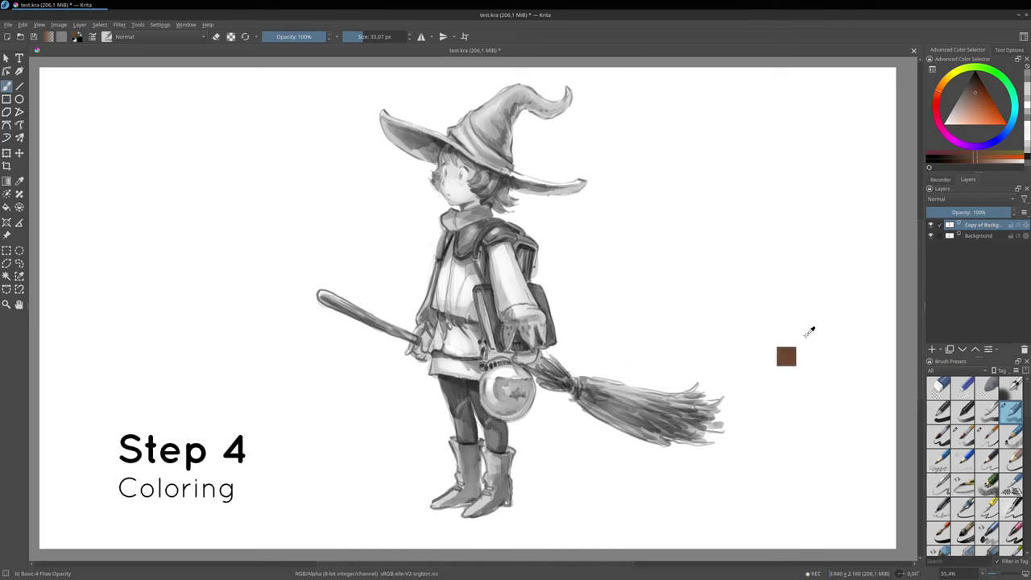
key(ctrl+b)
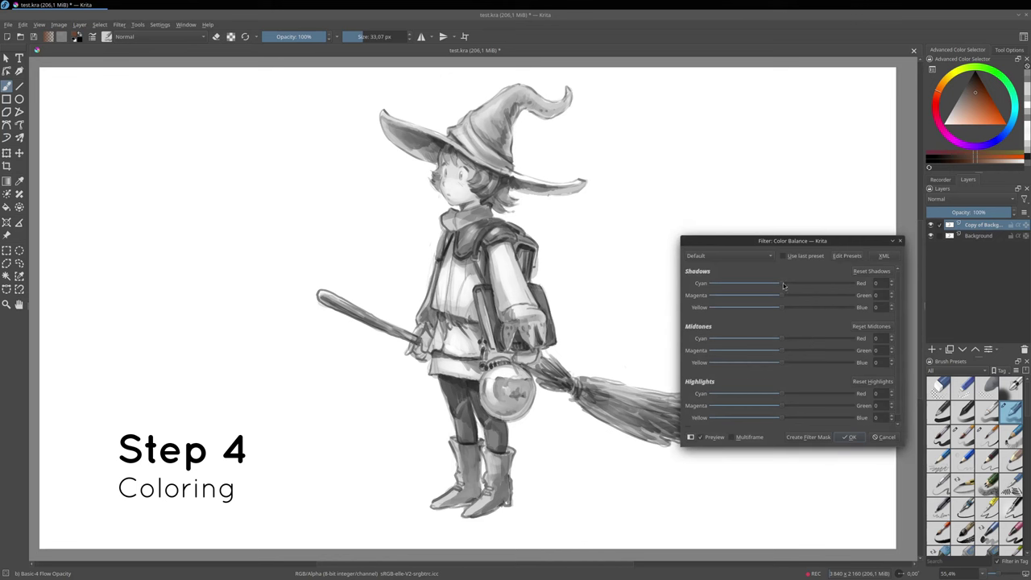
drag(781, 284, 794, 287)
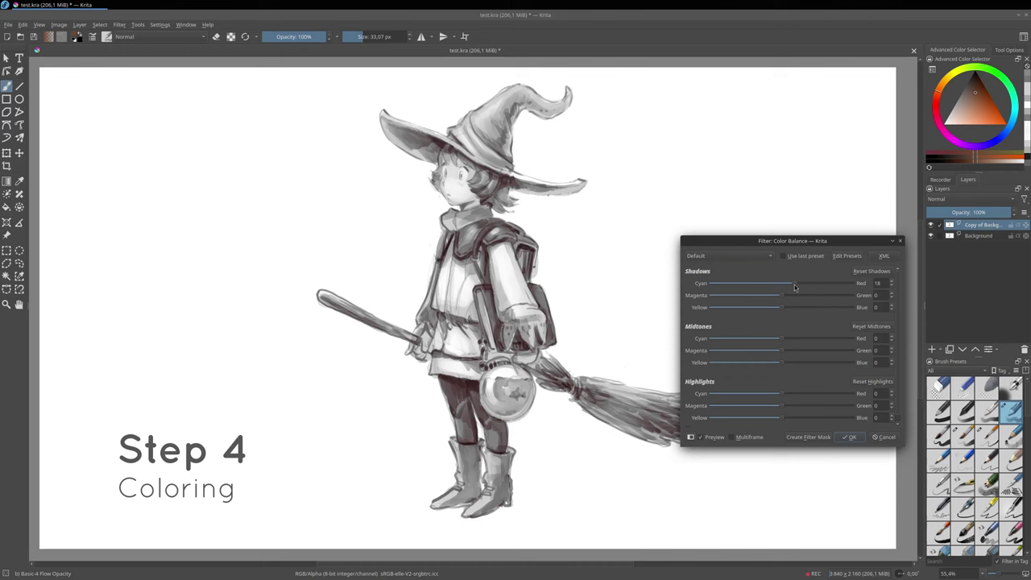
scroll(898, 344, down, 1)
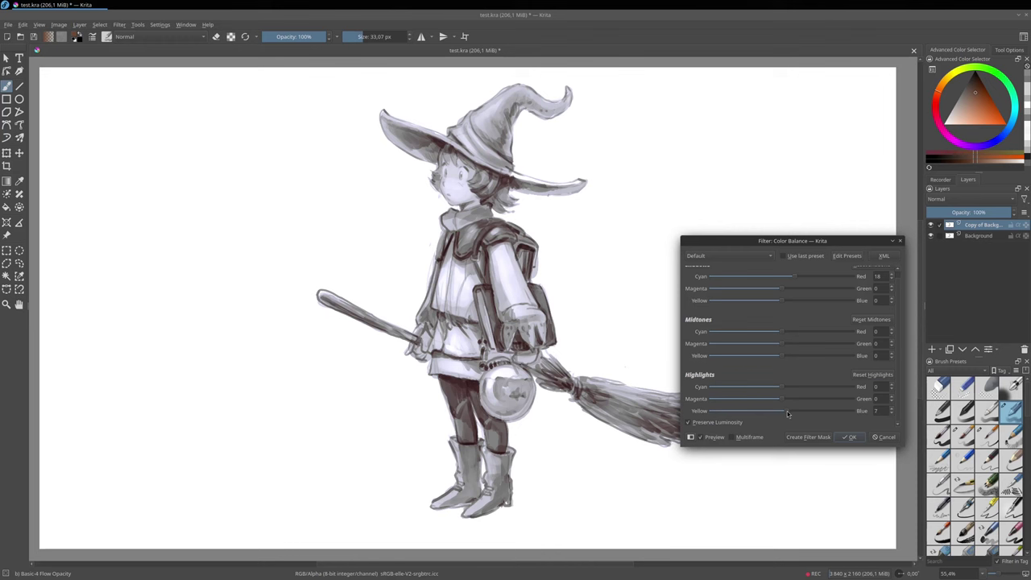
drag(788, 414, 778, 392)
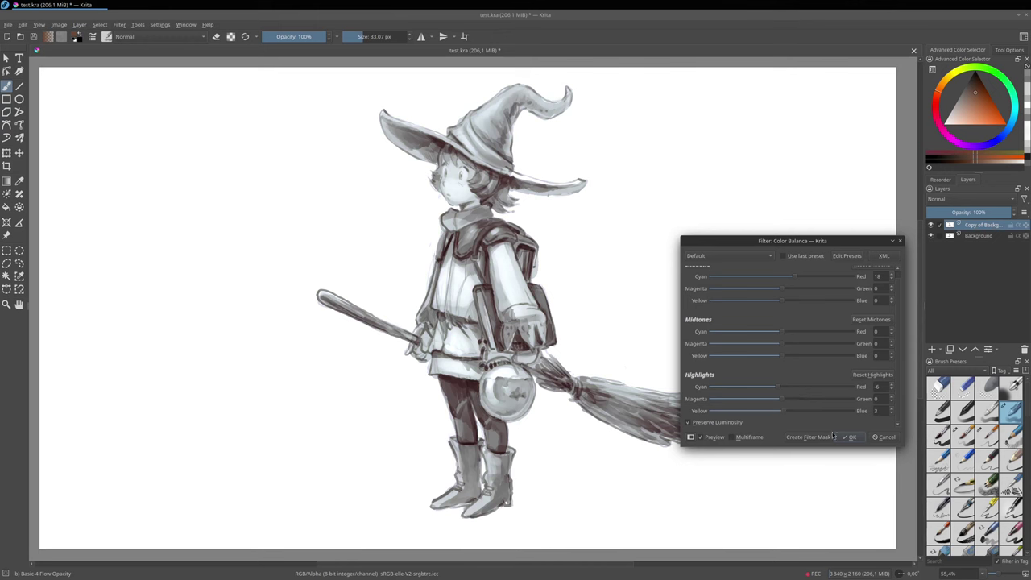
click(848, 436)
Set the tinted copy's blending mode to Color and duplicate the Background layer beneath it.
click(947, 197)
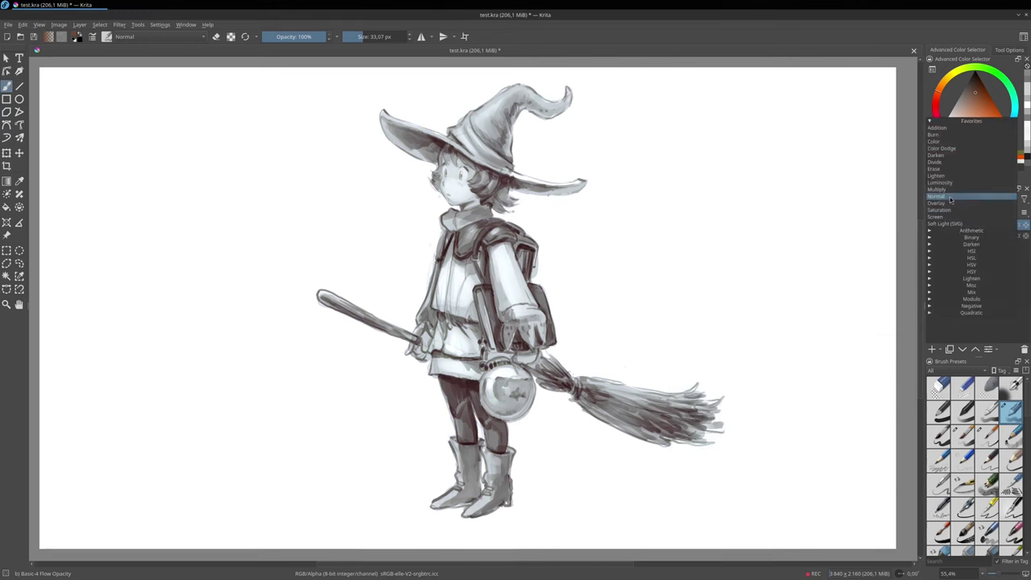
click(949, 141)
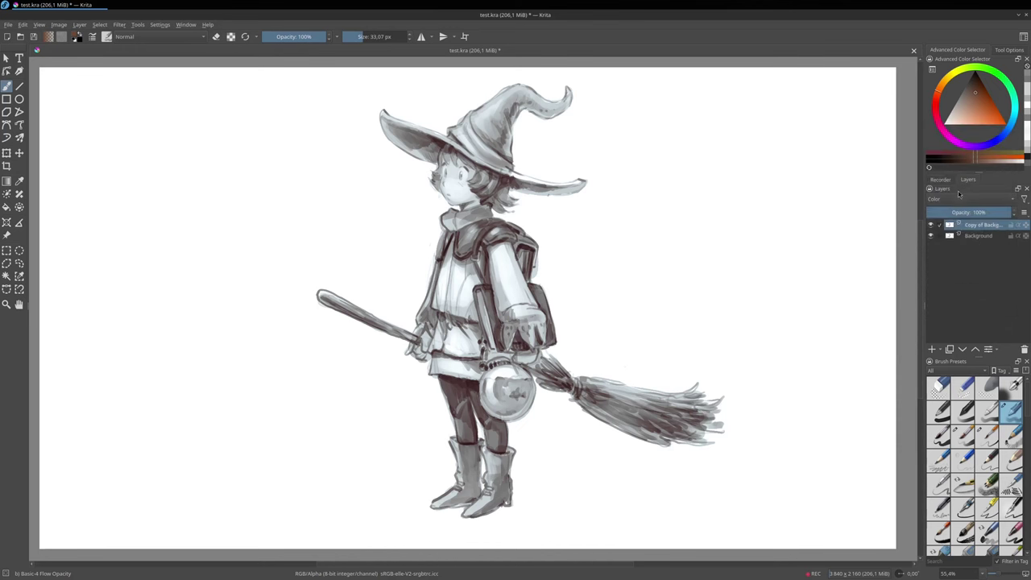
click(974, 236)
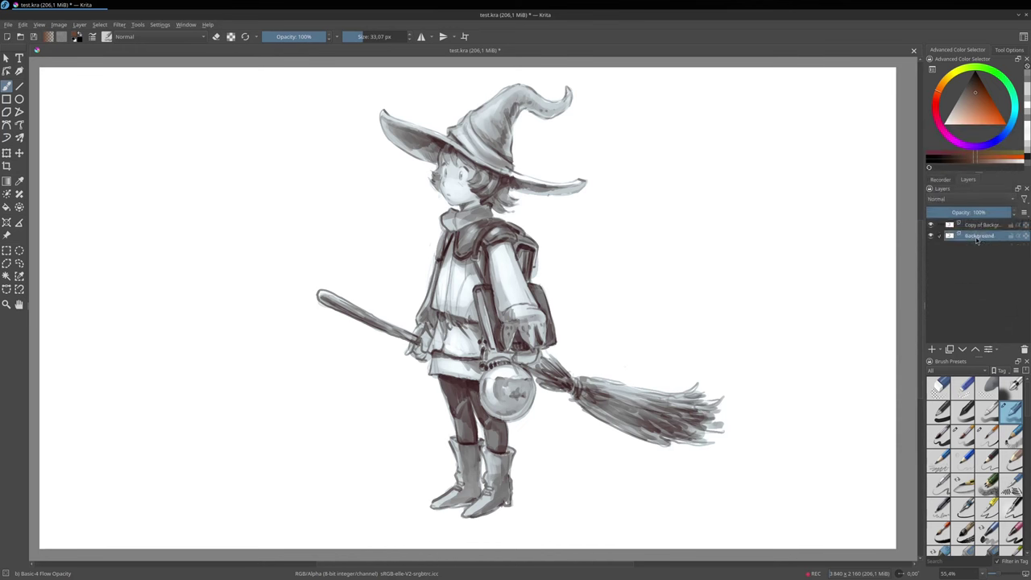
click(949, 350)
Bend the Color Adjustment curve of the new copy to darken it, with the black point at input 28 and a midpoint at 126/91.
key(ctrl+m)
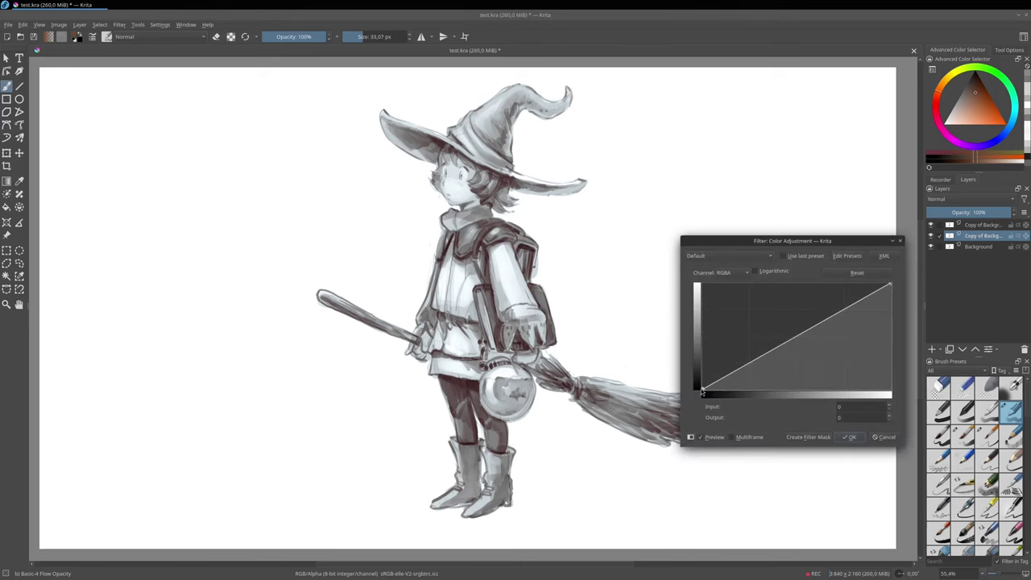
drag(703, 391, 724, 393)
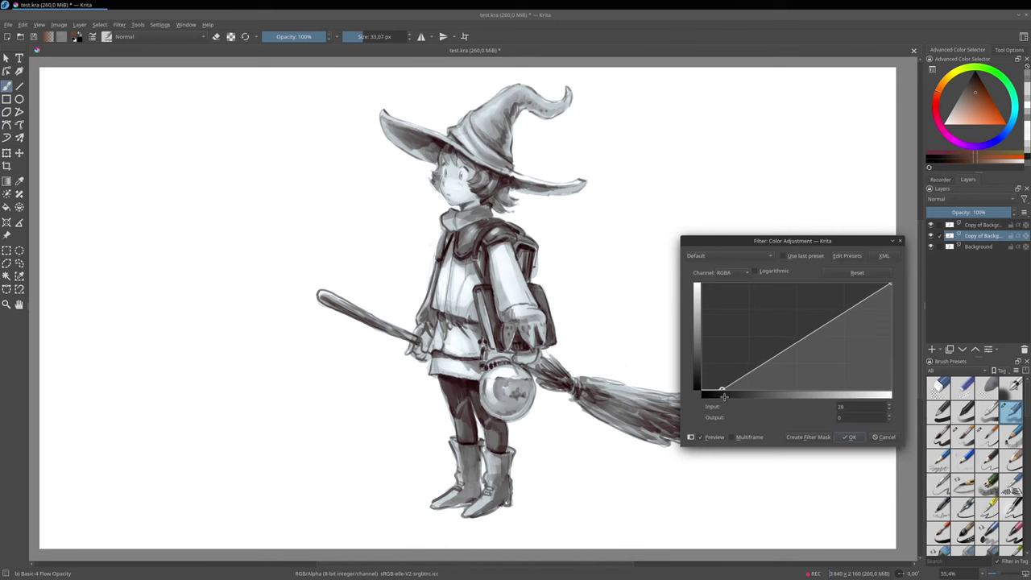
click(794, 347)
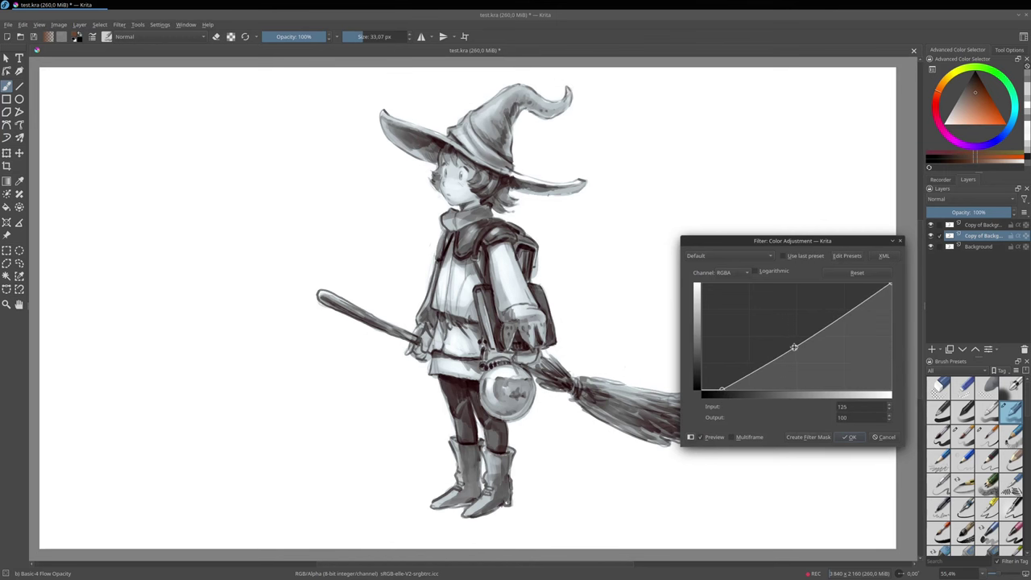
drag(793, 347, 794, 343)
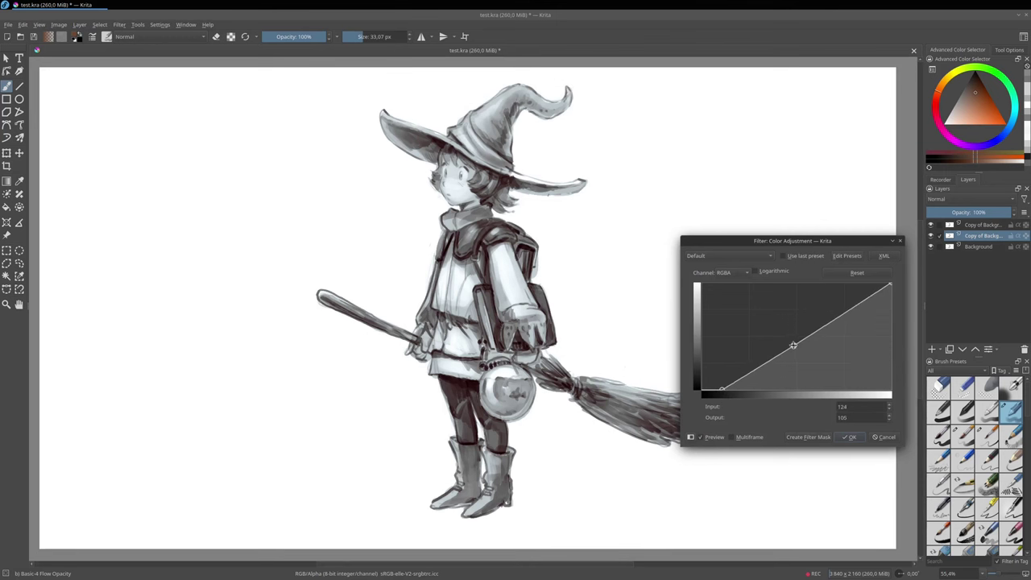
click(891, 286)
mouse_move(890, 282)
mouse_down()
mouse_move(896, 312)
mouse_move(897, 280)
mouse_up()
drag(825, 333, 795, 352)
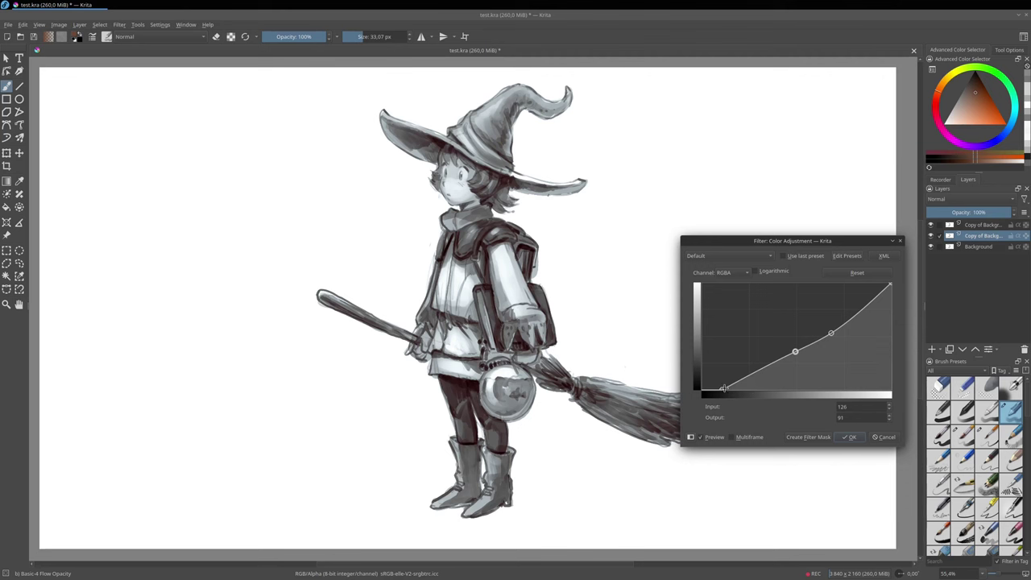
Move the curve's black point further inward, fine-tune the midpoint to 125/93, compare against the original and apply the adjustment.
drag(733, 393, 740, 389)
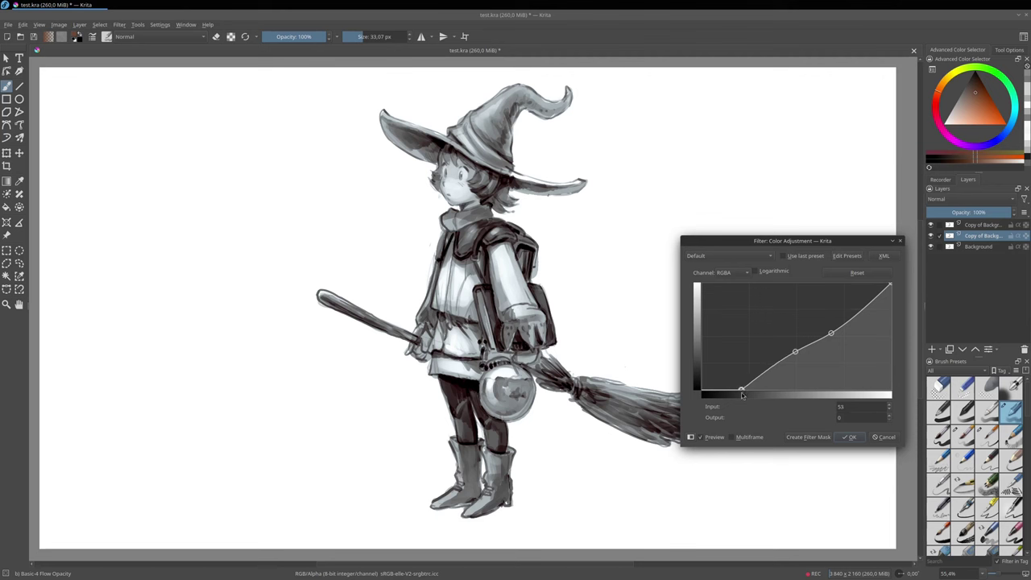
drag(740, 390, 735, 390)
click(794, 351)
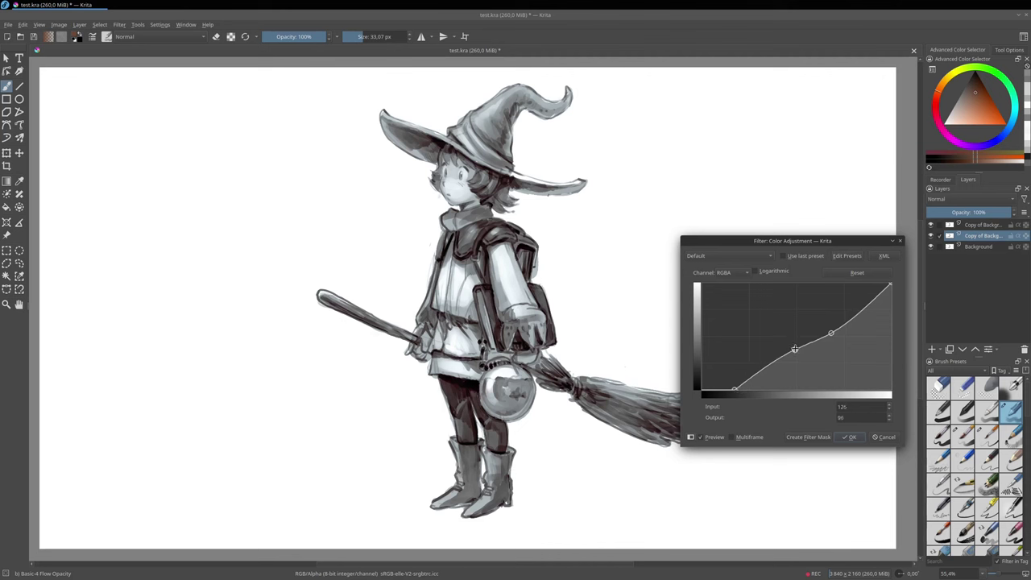
drag(794, 350, 795, 351)
click(714, 440)
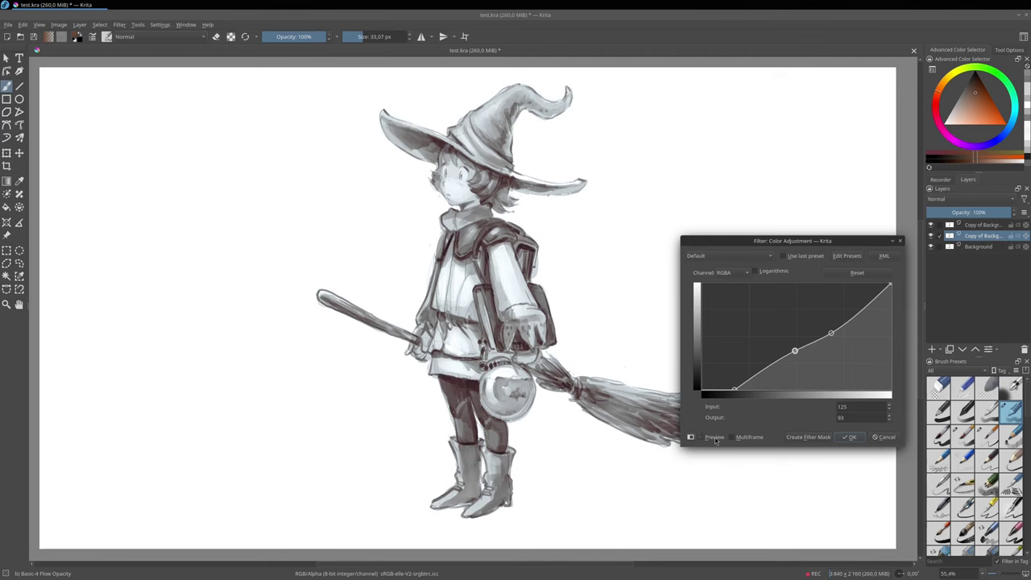
click(714, 440)
click(850, 436)
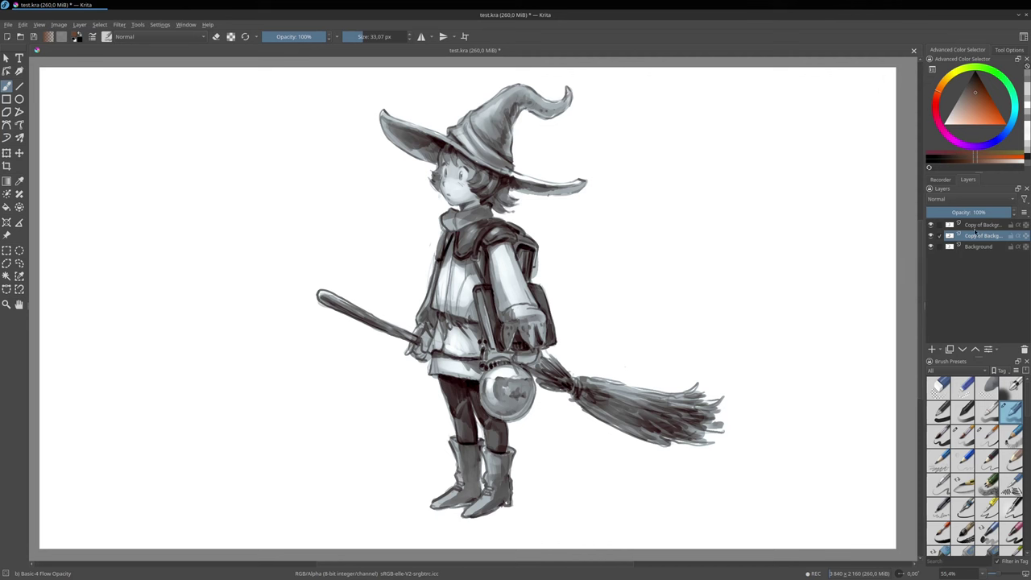
Add a new paint layer above all the others and set its blending mode to Color.
click(976, 226)
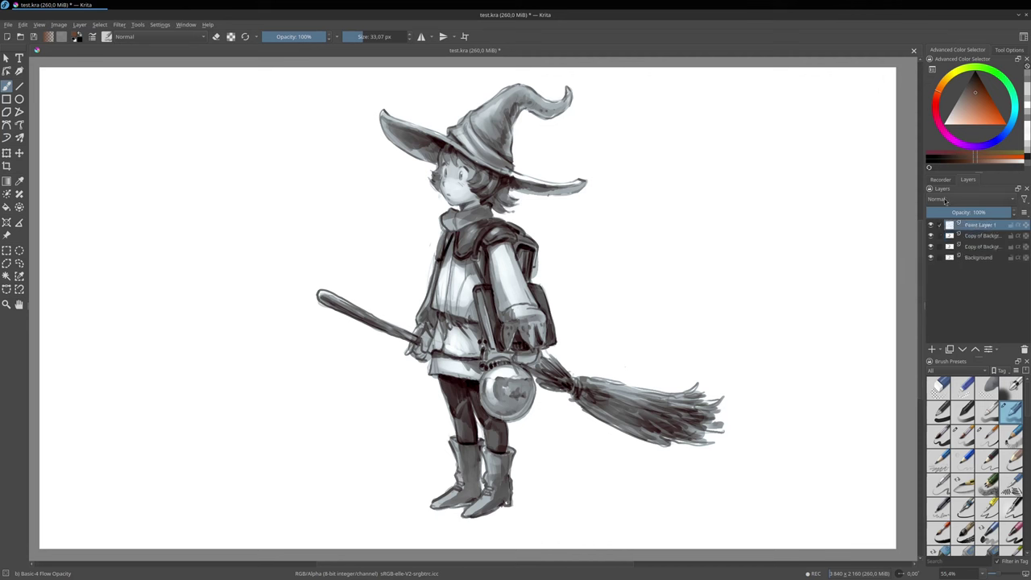
click(942, 199)
click(936, 141)
Colour the face and neck with a warm yellow-orange skin tone using a brush of about 60 px.
click(980, 115)
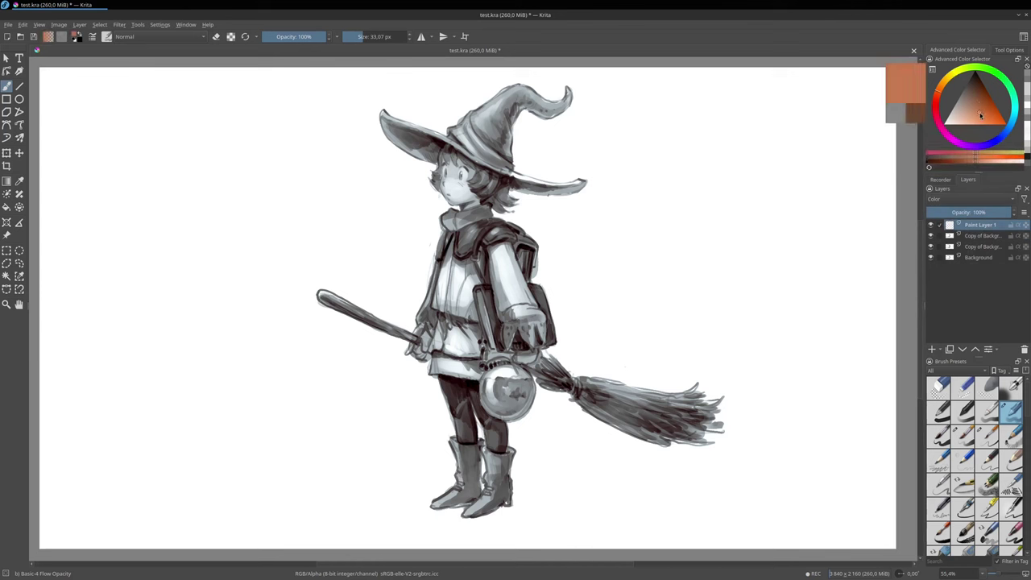
drag(942, 94, 941, 85)
mouse_move(456, 187)
mouse_down()
mouse_move(451, 169)
mouse_move(462, 175)
mouse_move(452, 195)
mouse_move(463, 195)
mouse_move(450, 184)
mouse_move(467, 173)
mouse_move(468, 186)
mouse_up()
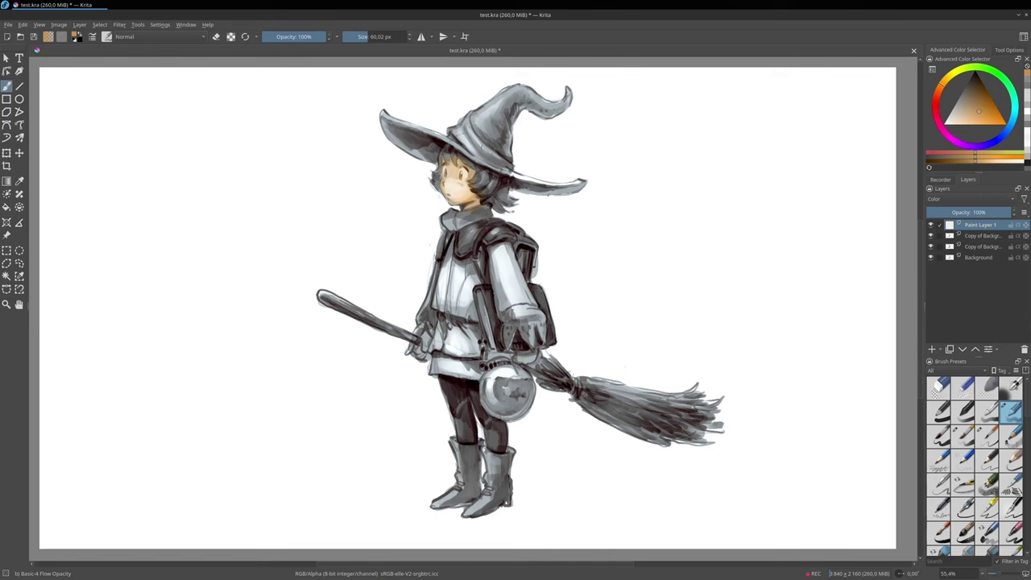
click(938, 98)
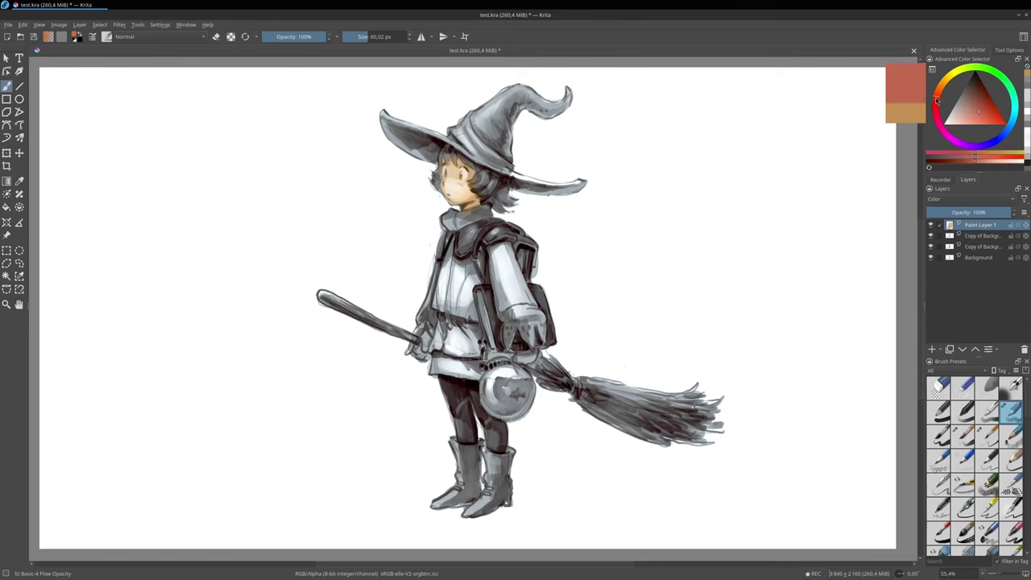
click(984, 110)
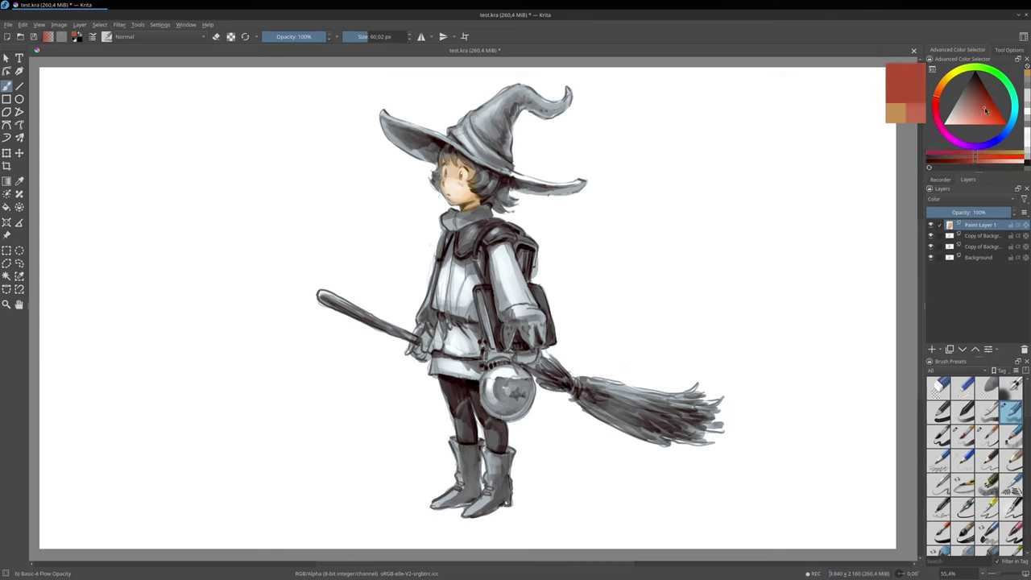
drag(937, 99, 941, 125)
click(976, 110)
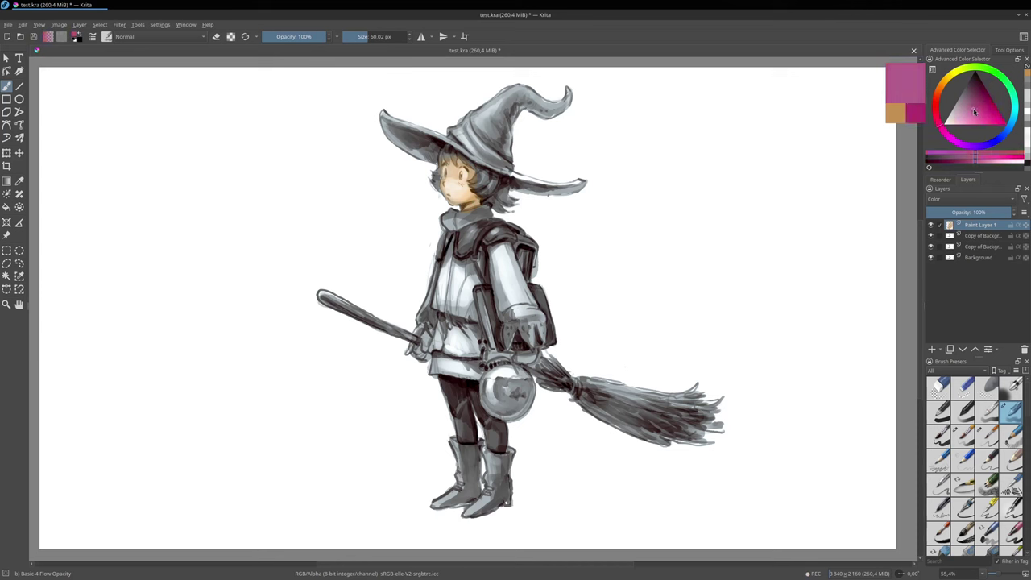
click(1009, 115)
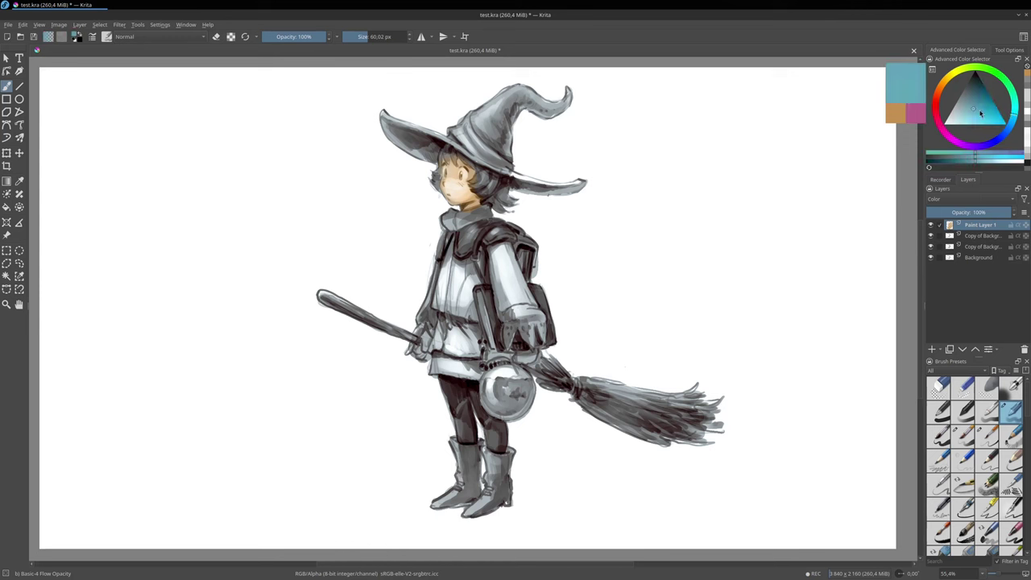
click(979, 103)
Colour the hair orange-brown with a brush of about 37 px and sample the skin tone from the face.
mouse_move(979, 104)
mouse_down()
mouse_move(1008, 114)
mouse_move(949, 85)
mouse_move(945, 96)
mouse_up()
click(991, 109)
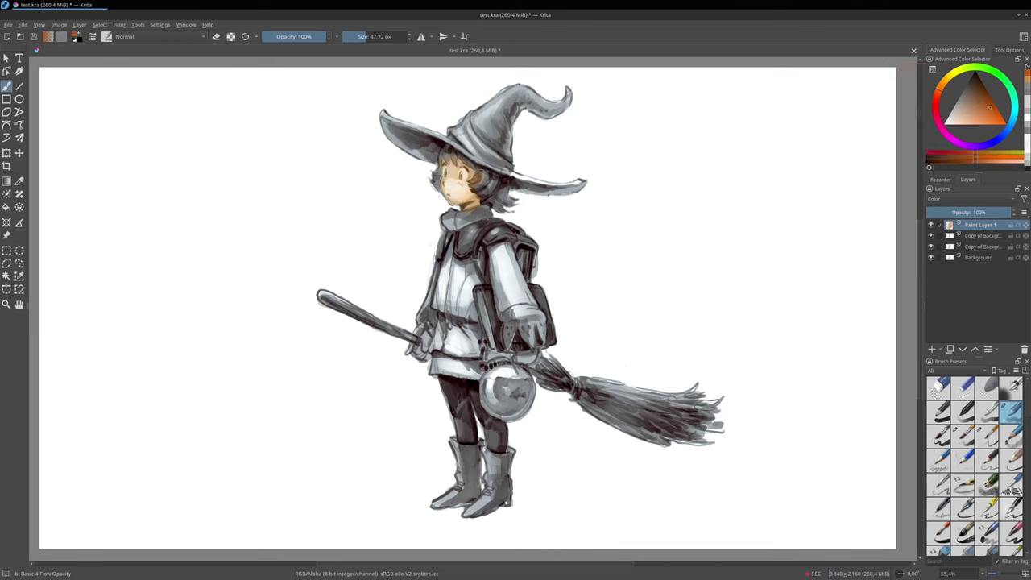
drag(497, 180, 484, 191)
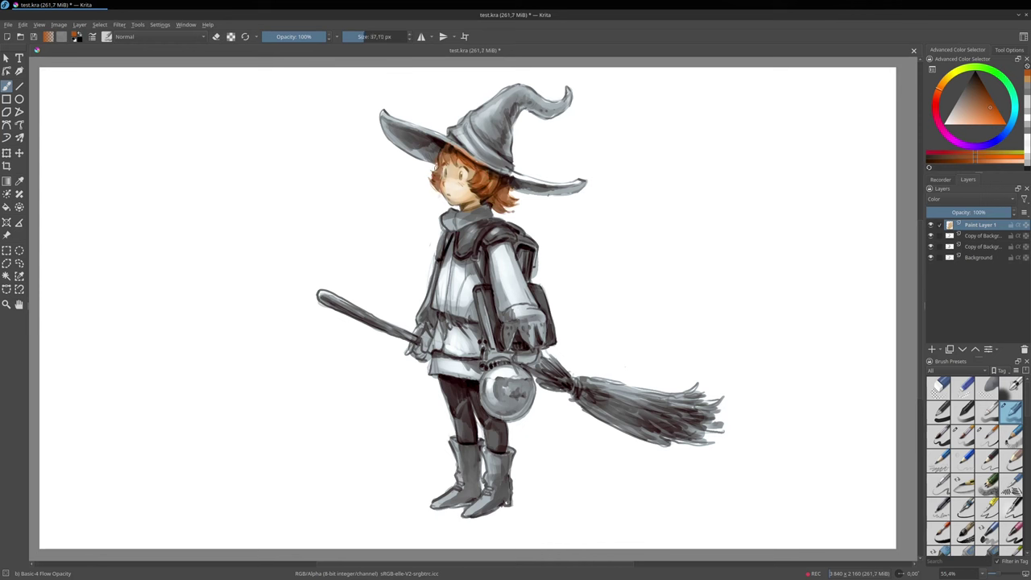
ctrl+click(448, 184)
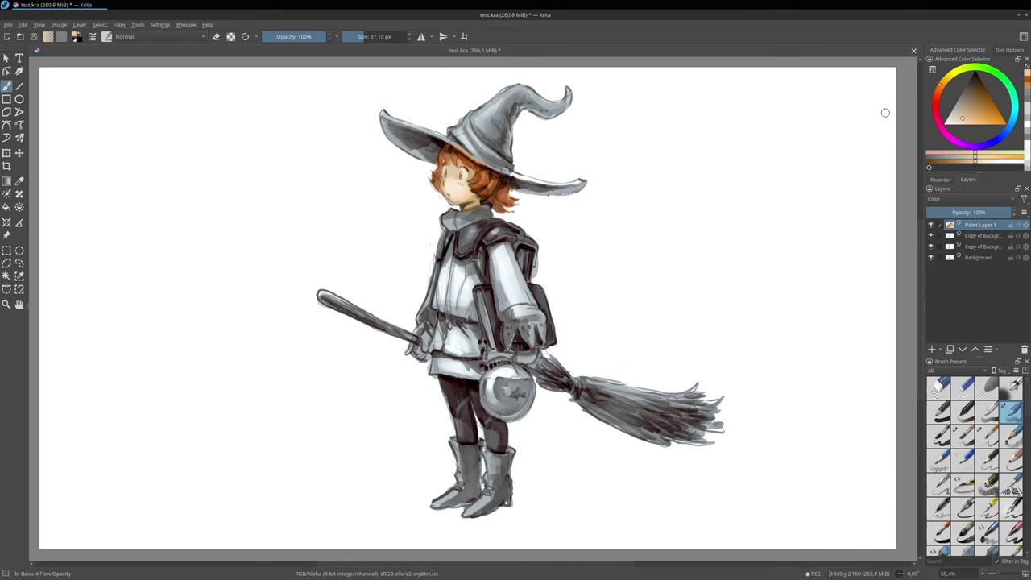
Colour the hat's cone and brim a muted greyish brown using a larger brush of about 112 px.
click(939, 92)
drag(966, 105, 968, 94)
mouse_move(456, 135)
mouse_down()
mouse_move(473, 132)
mouse_move(462, 131)
mouse_move(464, 144)
mouse_up()
mouse_move(524, 164)
mouse_down()
mouse_move(526, 189)
mouse_move(519, 167)
mouse_move(539, 189)
mouse_move(540, 172)
mouse_move(566, 185)
mouse_move(519, 138)
mouse_move(510, 81)
mouse_move(542, 87)
mouse_move(536, 118)
mouse_move(575, 95)
mouse_move(540, 116)
mouse_move(455, 110)
mouse_move(422, 164)
mouse_move(419, 127)
mouse_move(406, 113)
mouse_move(392, 143)
mouse_move(385, 106)
mouse_move(405, 121)
mouse_move(570, 101)
mouse_up()
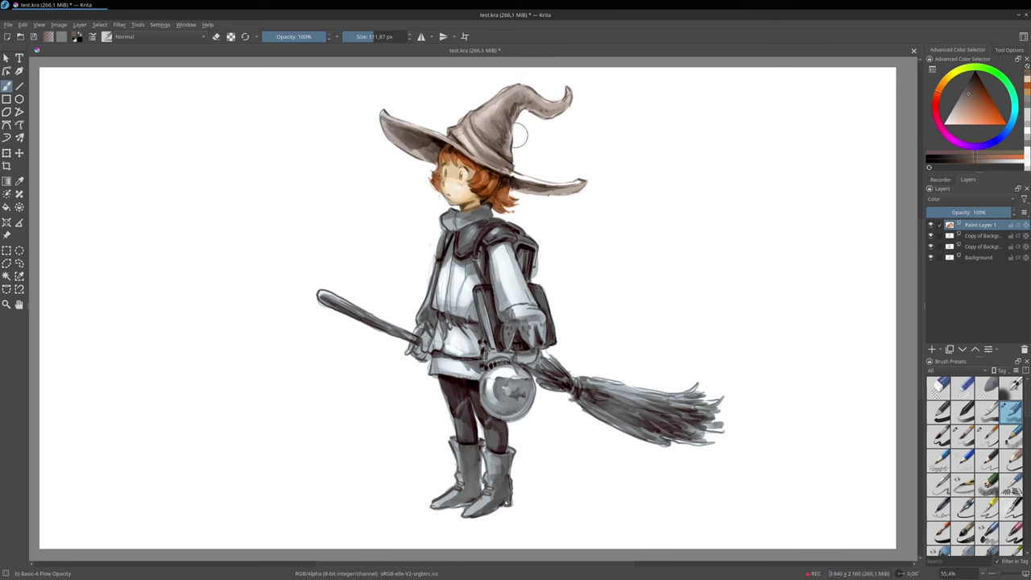
drag(463, 106, 431, 106)
Colour the hat band yellow-green with a brush of about 39 px.
drag(946, 93, 974, 69)
click(973, 112)
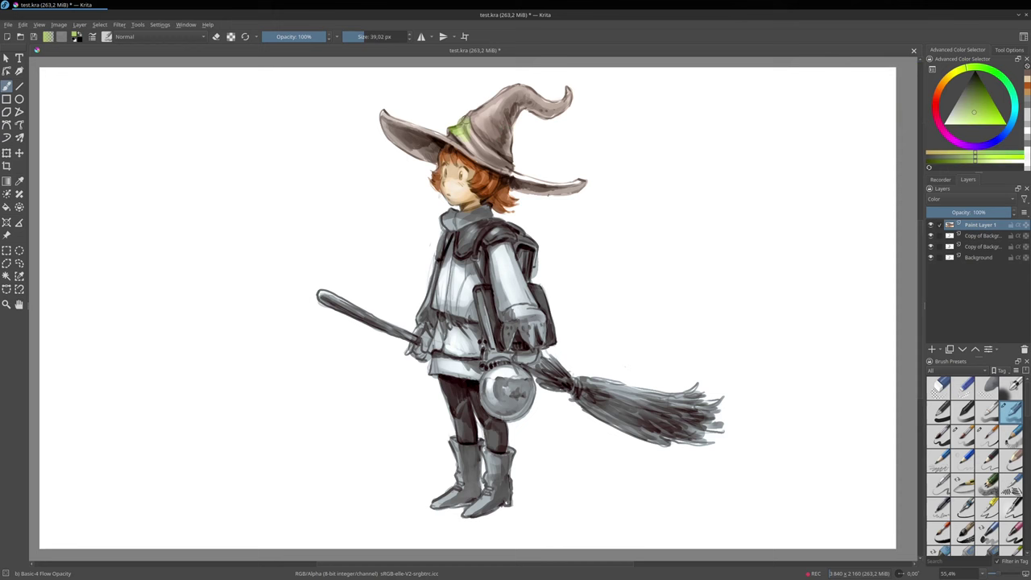
drag(466, 137, 473, 132)
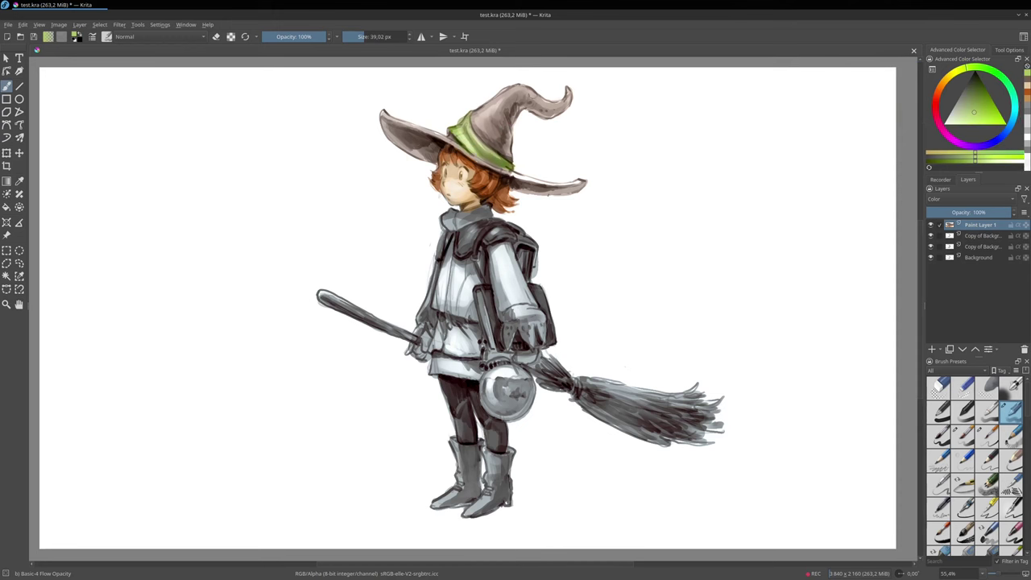
Tint the hat's cone and brim a dark reddish brown, using a brush of about 116 px on the cone and a smaller one on the brim.
click(935, 94)
drag(988, 105, 987, 98)
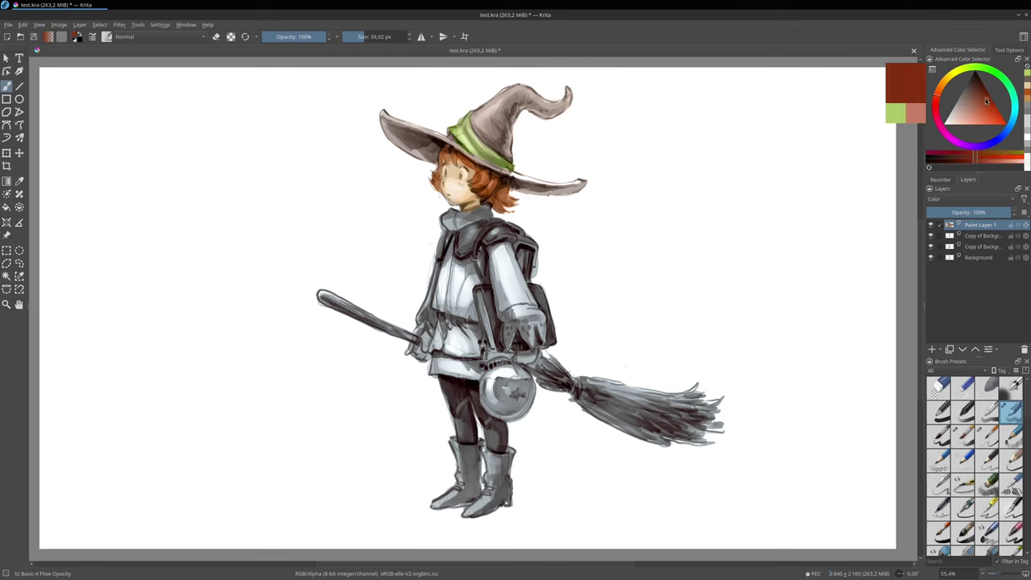
drag(589, 161, 615, 161)
mouse_move(519, 129)
mouse_down()
mouse_move(516, 121)
mouse_move(545, 115)
mouse_move(571, 87)
mouse_up()
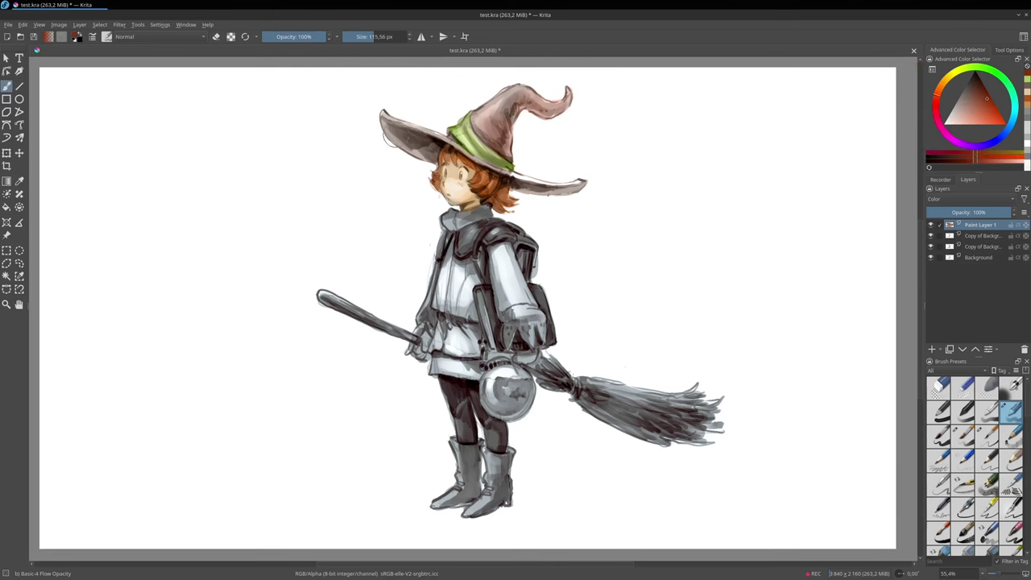
key(bracketleft)
drag(533, 183, 583, 185)
key(bracketleft)
key(bracketleft)
Glaze the hat with yellow using a brush of about 84 px and rework the cone with reddish brown sampled from it.
click(950, 76)
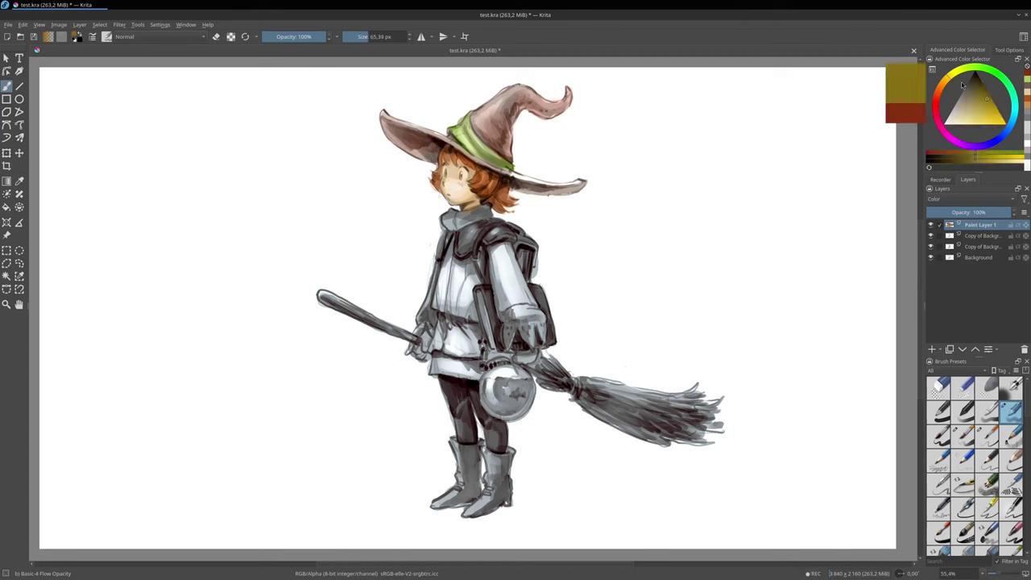
drag(990, 108, 988, 122)
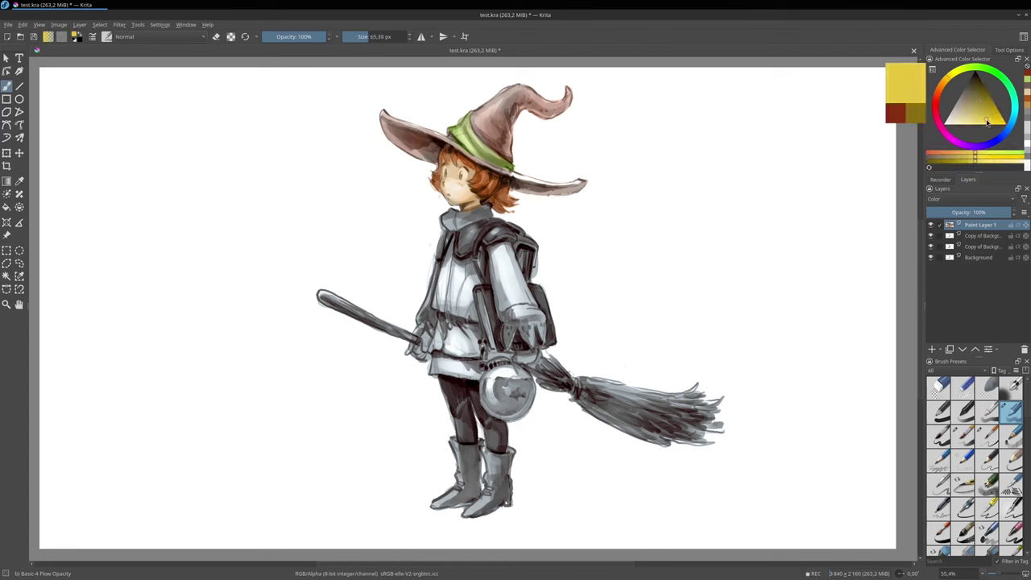
key(bracketleft)
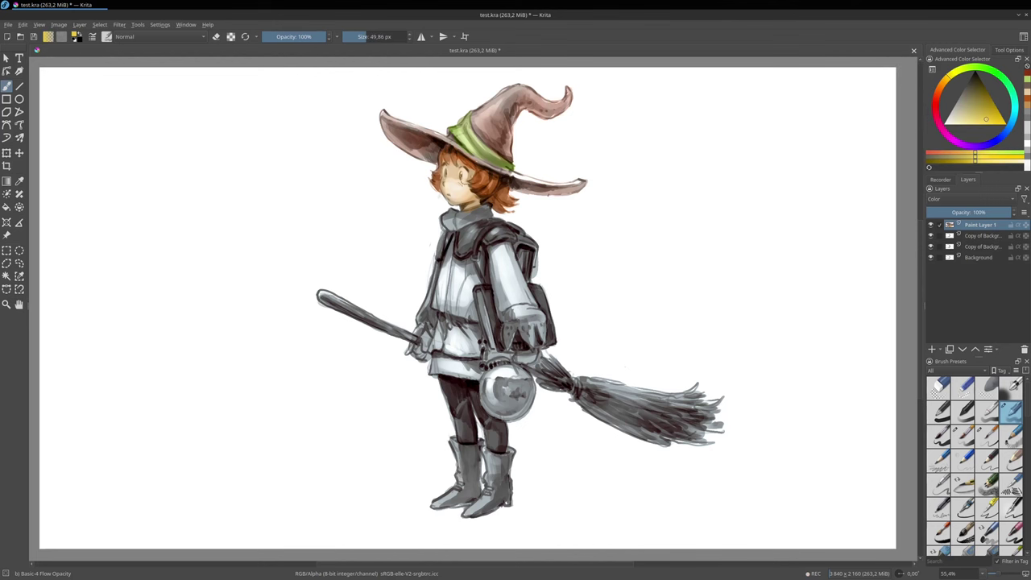
drag(447, 114, 465, 129)
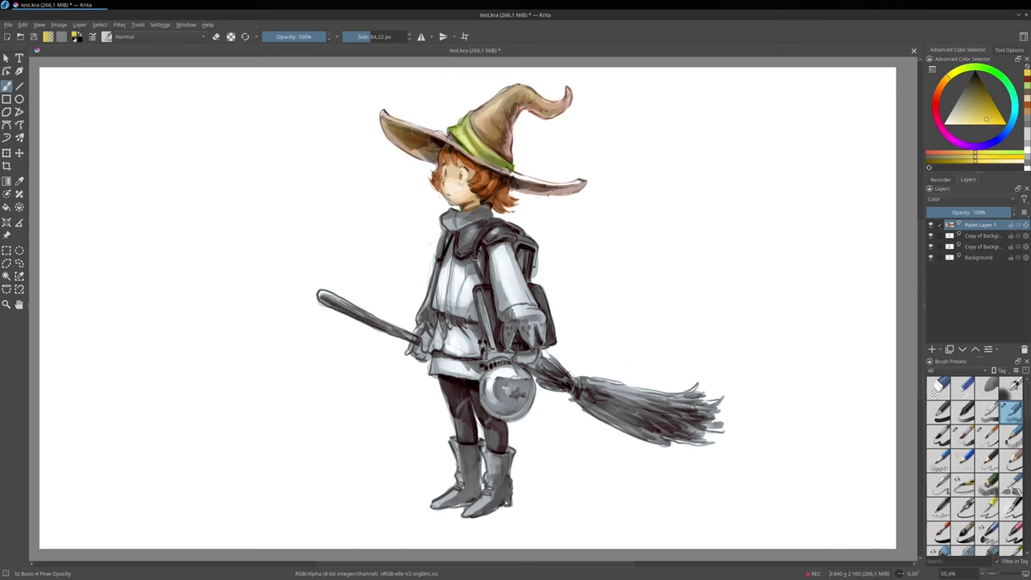
ctrl+click(507, 134)
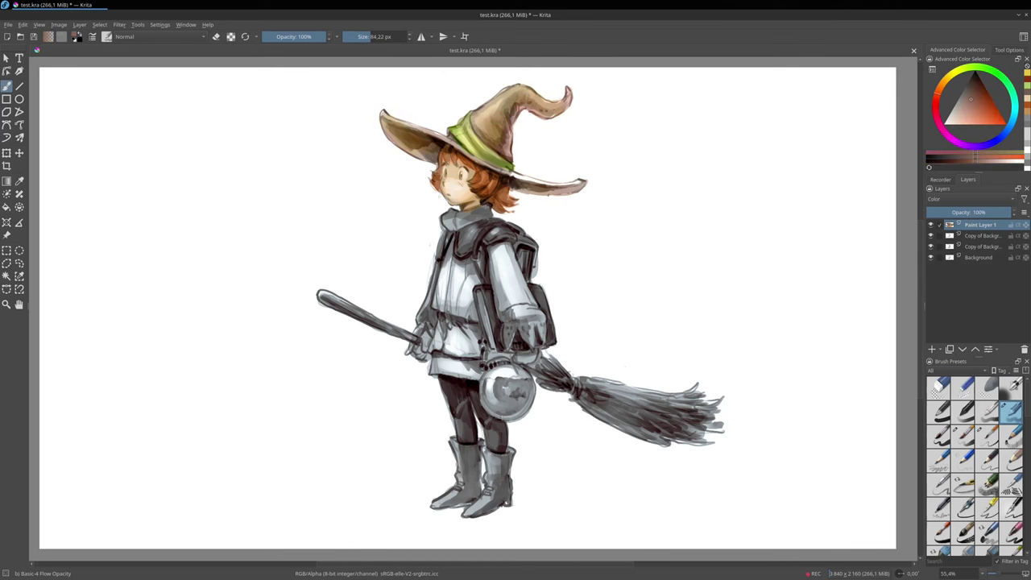
mouse_move(484, 123)
mouse_down()
mouse_move(500, 107)
mouse_move(568, 99)
mouse_up()
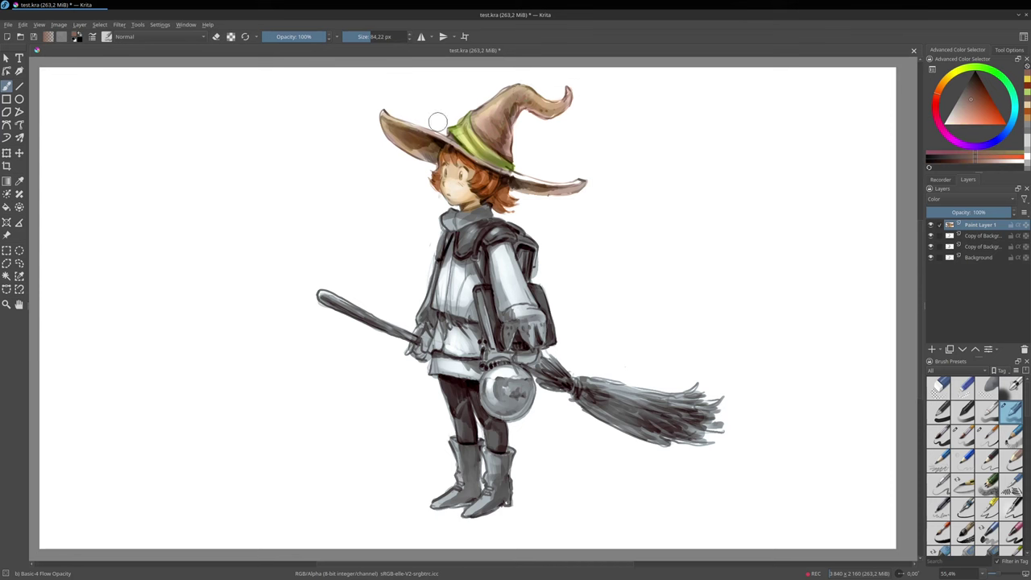
Colour the scarf golden ochre with a brush reduced from about 64 px to 53 px.
key(bracketleft)
click(944, 87)
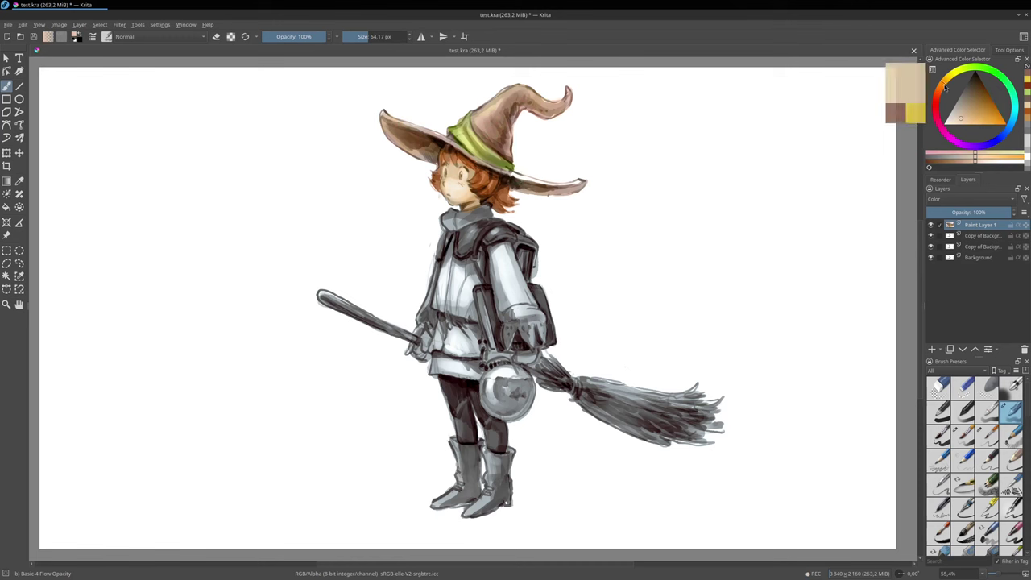
drag(966, 115, 972, 119)
drag(486, 174, 488, 176)
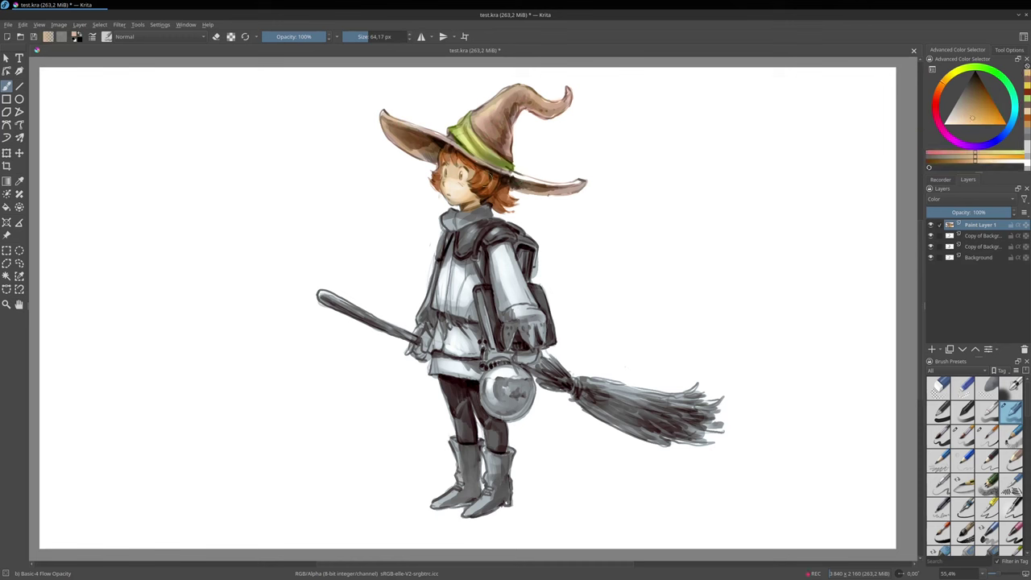
key(bracketleft)
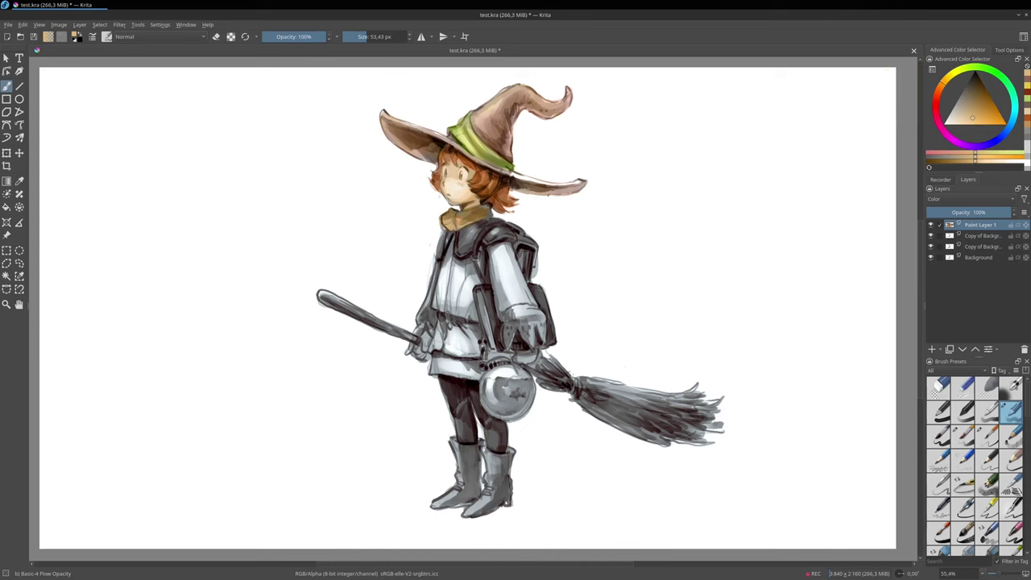
Colour the cape collar and the backpack brown with a tone sampled from the hair, enlarging the brush for the backpack.
key(bracketleft)
ctrl+click(469, 156)
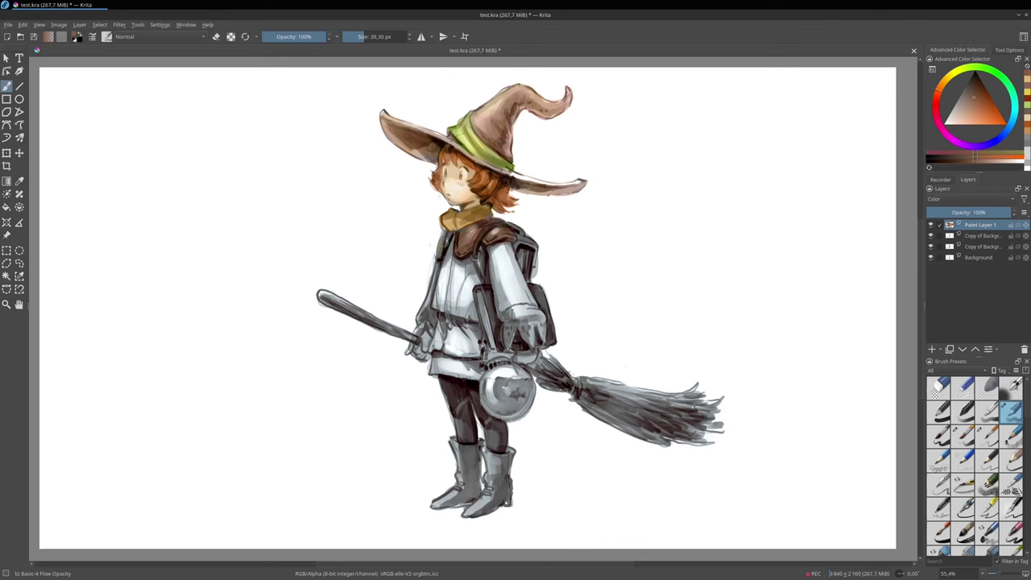
key(bracketright)
mouse_move(517, 227)
mouse_down()
mouse_move(529, 258)
mouse_move(538, 244)
mouse_up()
Colour the lower bag behind the arm a muted dark blue with a brush of about 59 px.
click(1011, 123)
click(970, 97)
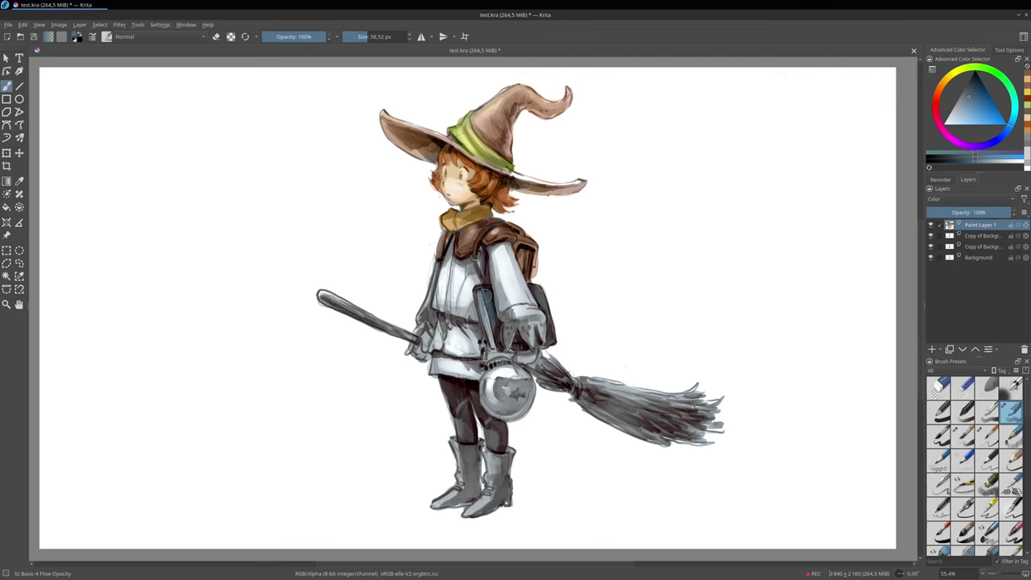
mouse_move(491, 294)
mouse_down()
mouse_move(481, 301)
mouse_move(494, 341)
mouse_up()
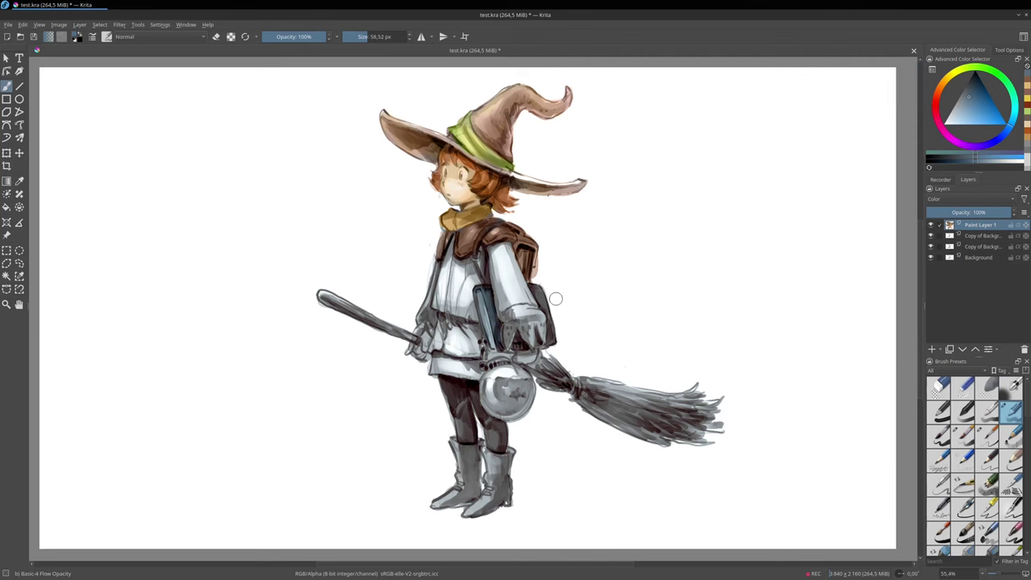
mouse_move(548, 293)
mouse_down()
mouse_move(538, 288)
mouse_move(549, 347)
mouse_up()
Tint the coat and boots with a pale warm tone sampled from the hat, enlarging the brush to about 154 px.
ctrl+click(483, 136)
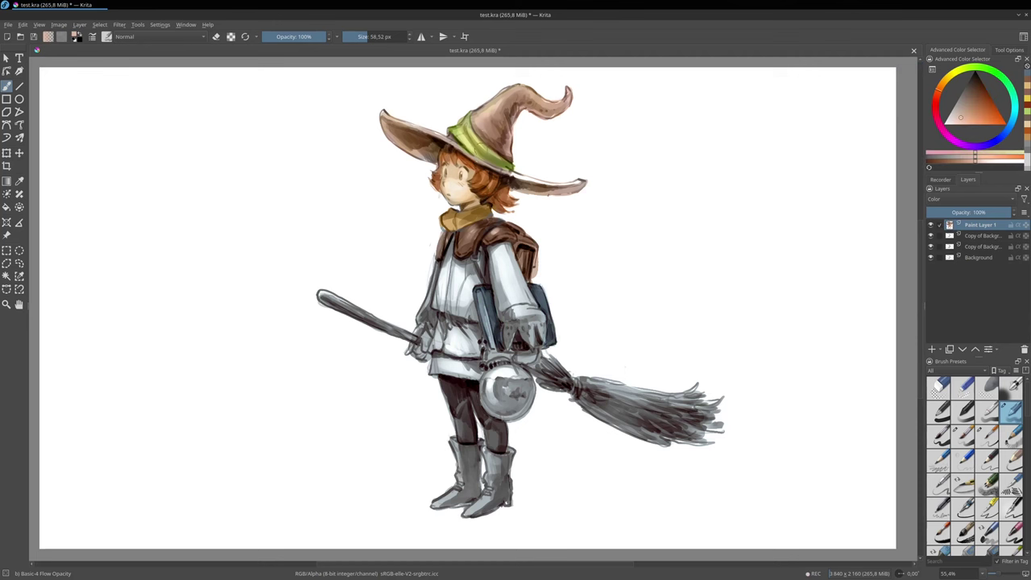
mouse_move(539, 290)
mouse_down()
mouse_move(561, 290)
mouse_move(512, 296)
mouse_move(506, 275)
mouse_move(530, 329)
mouse_move(514, 339)
mouse_up()
mouse_move(460, 253)
mouse_down()
mouse_move(462, 286)
mouse_move(430, 294)
mouse_move(458, 302)
mouse_move(434, 318)
mouse_move(418, 362)
mouse_move(458, 326)
mouse_move(470, 354)
mouse_move(465, 296)
mouse_up()
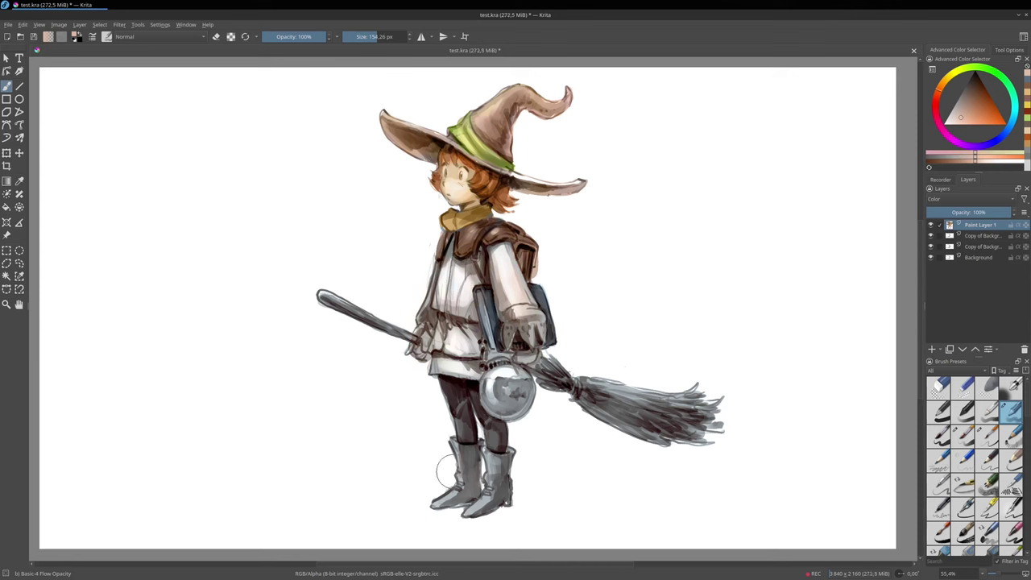
mouse_move(463, 460)
mouse_down()
mouse_move(502, 437)
mouse_move(460, 502)
mouse_up()
Colour the fishbowl light blue with a brush of about 127 px and paint green over its inside.
ctrl+click(483, 310)
drag(951, 107, 976, 114)
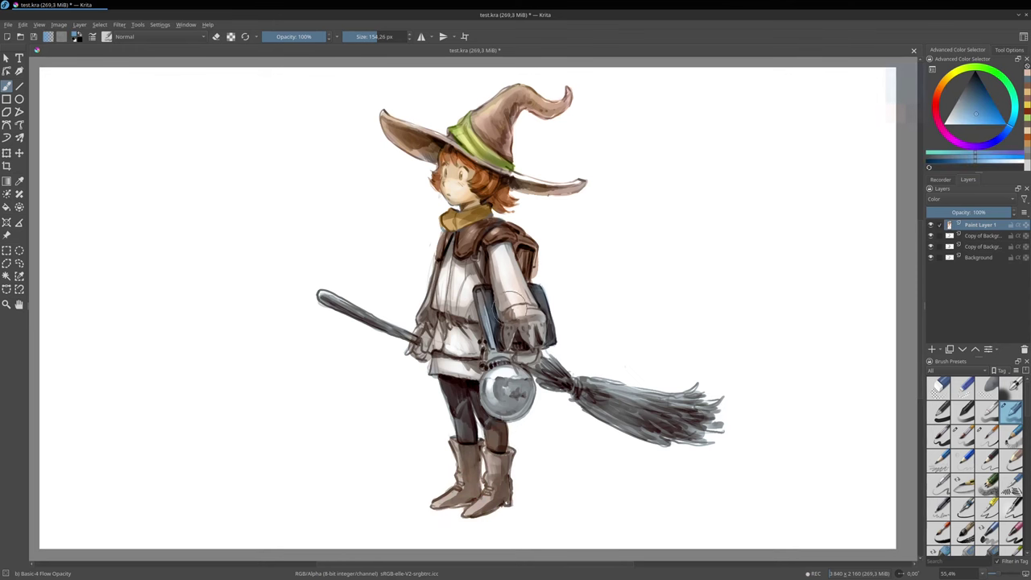
drag(520, 403, 514, 403)
mouse_move(514, 394)
mouse_down()
mouse_move(501, 389)
mouse_move(509, 406)
mouse_move(523, 405)
mouse_up()
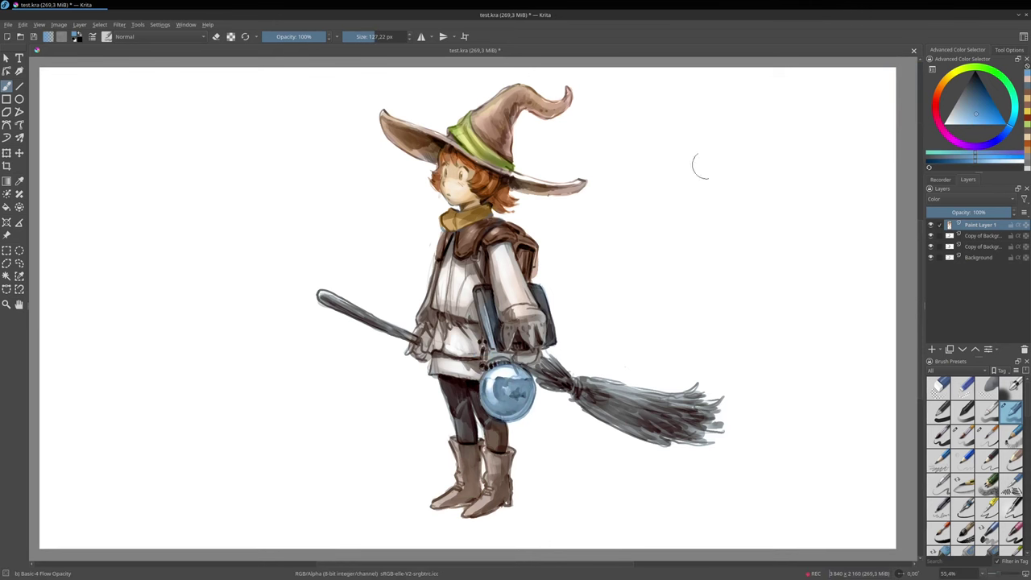
drag(973, 73, 985, 67)
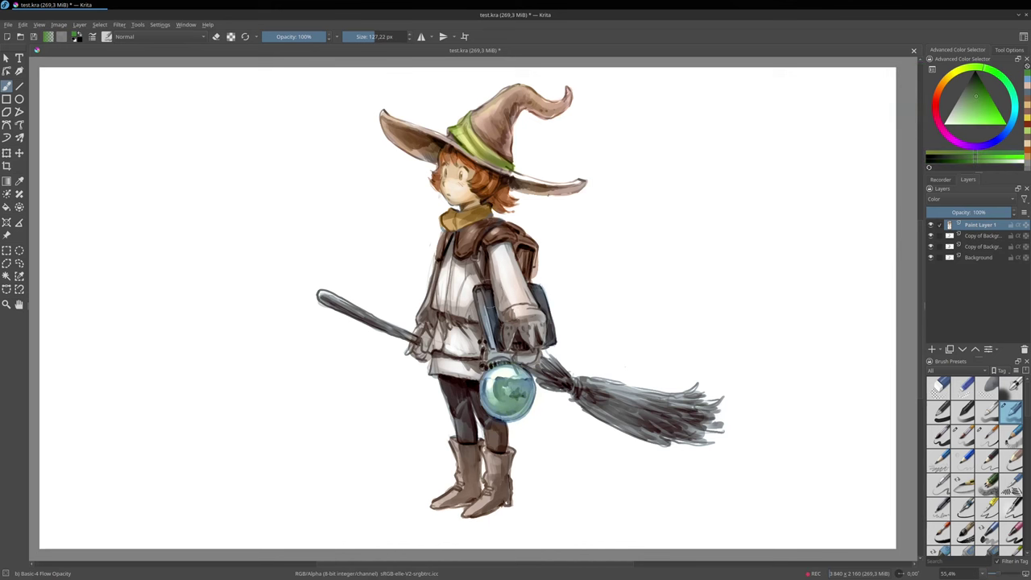
Glaze the fishbowl and the base of the broom's bristles with sampled brown at about 126 px, and tint the broom's binding ochre.
ctrl+click(467, 162)
mouse_move(483, 409)
shift+mouse_down()
mouse_move(502, 392)
mouse_move(531, 392)
mouse_move(513, 402)
mouse_move(546, 394)
shift+mouse_up()
shift+drag(583, 353, 561, 356)
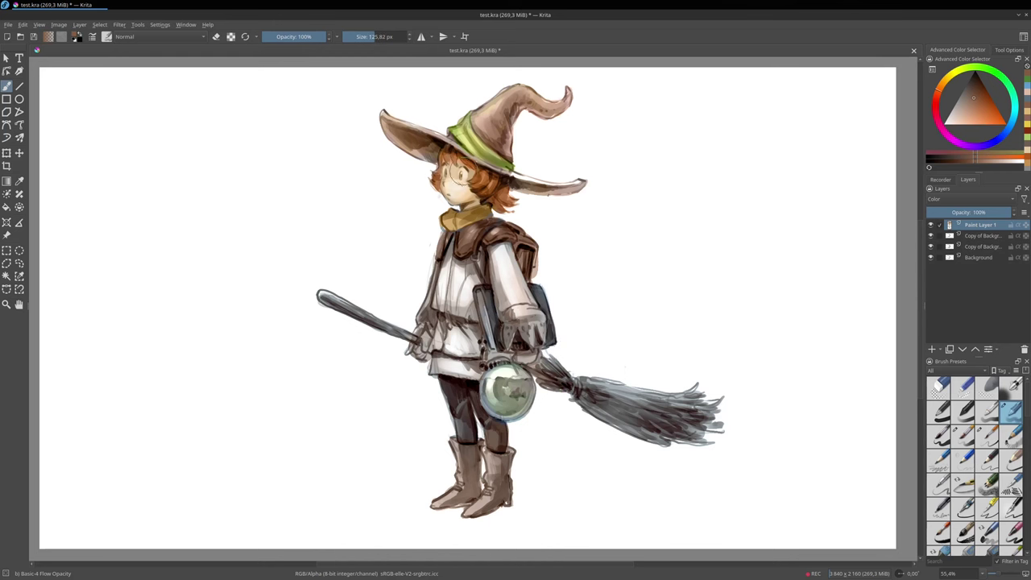
ctrl+click(438, 238)
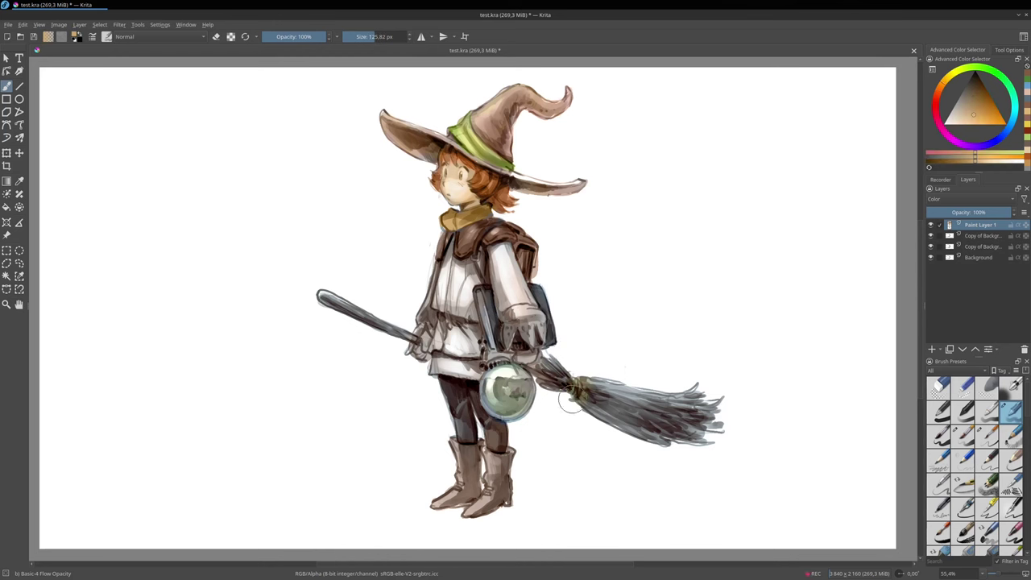
Tint the broom's bristles straw yellow-brown and its handle with the reddish brown sampled from the hat.
mouse_move(569, 402)
mouse_down()
mouse_move(550, 384)
mouse_move(556, 357)
mouse_move(559, 396)
mouse_move(592, 368)
mouse_move(597, 419)
mouse_move(620, 427)
mouse_move(651, 374)
mouse_move(716, 387)
mouse_move(748, 414)
mouse_up()
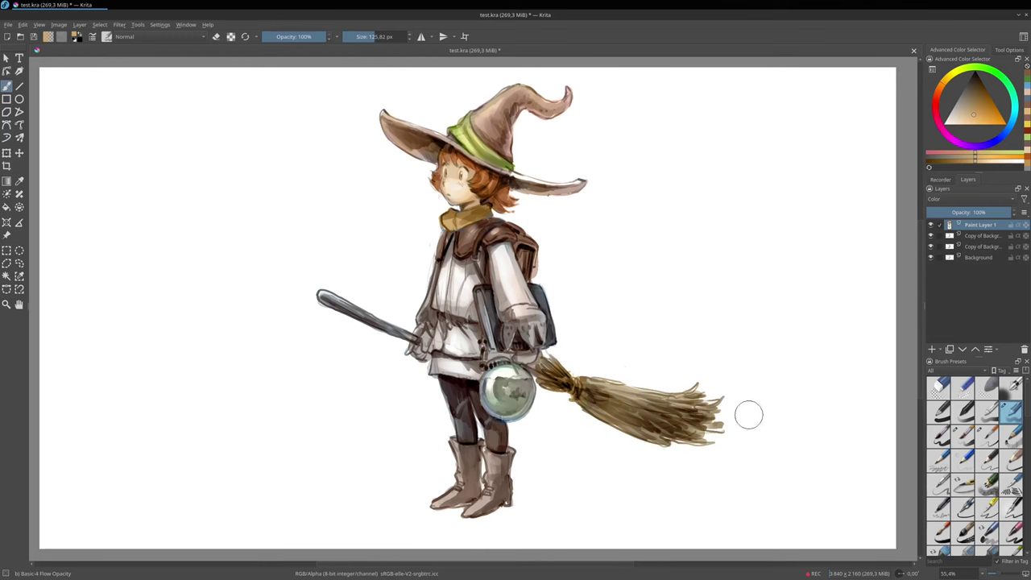
ctrl+click(506, 135)
key(bracketleft)
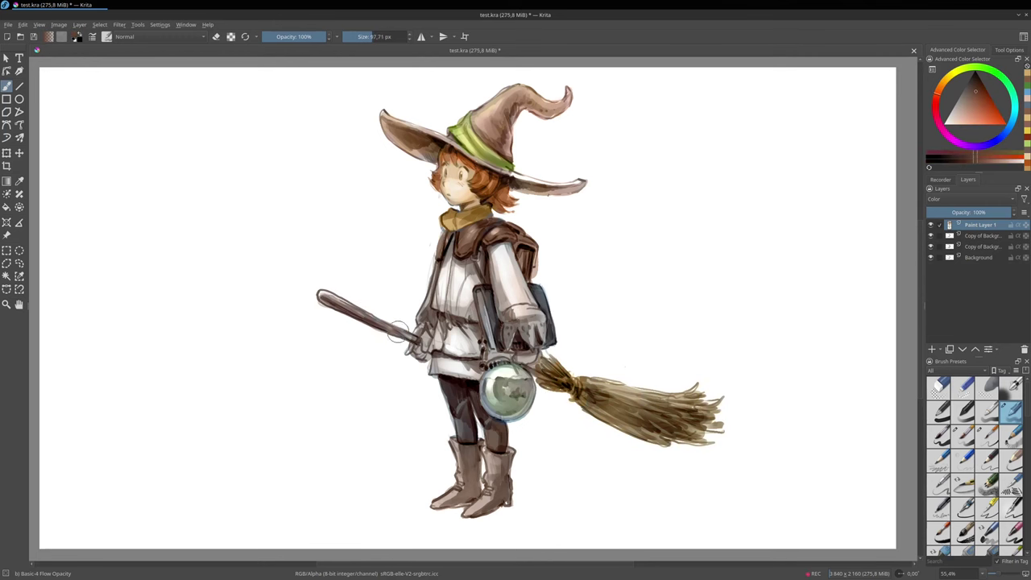
drag(397, 331, 407, 331)
Tint the face and hands a warm skin orange, and add the same warmth to the tunic and leggings.
shift+drag(462, 198, 439, 198)
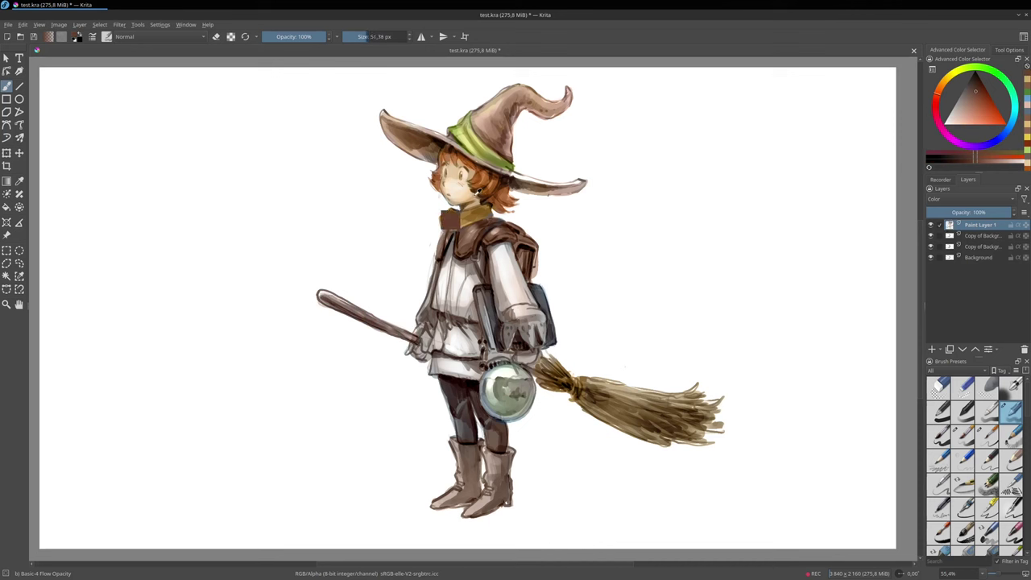
ctrl+click(474, 195)
click(978, 114)
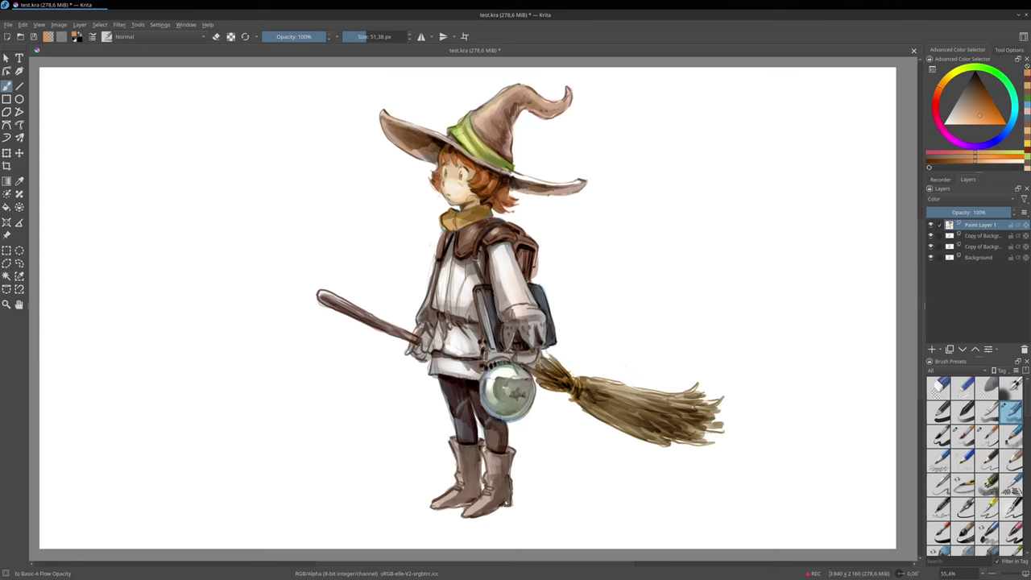
drag(462, 202, 453, 200)
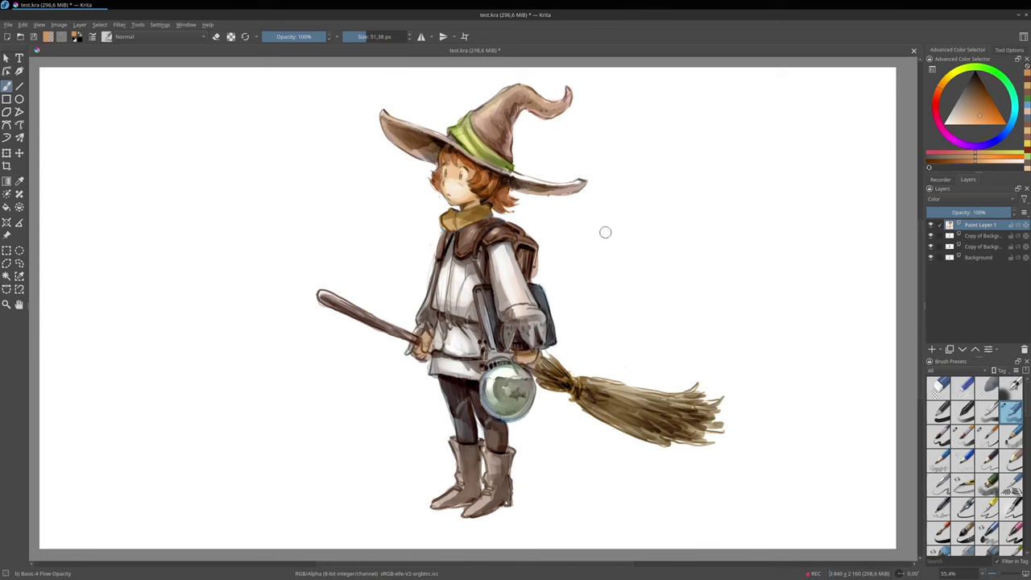
mouse_move(409, 301)
shift+mouse_down()
mouse_move(454, 326)
mouse_move(449, 337)
mouse_move(437, 296)
shift+mouse_up()
shift+drag(535, 401, 521, 401)
Colour the fish in the glass bowl red, and the skirt hem and inner cuffs with green sampled from the hat.
click(937, 104)
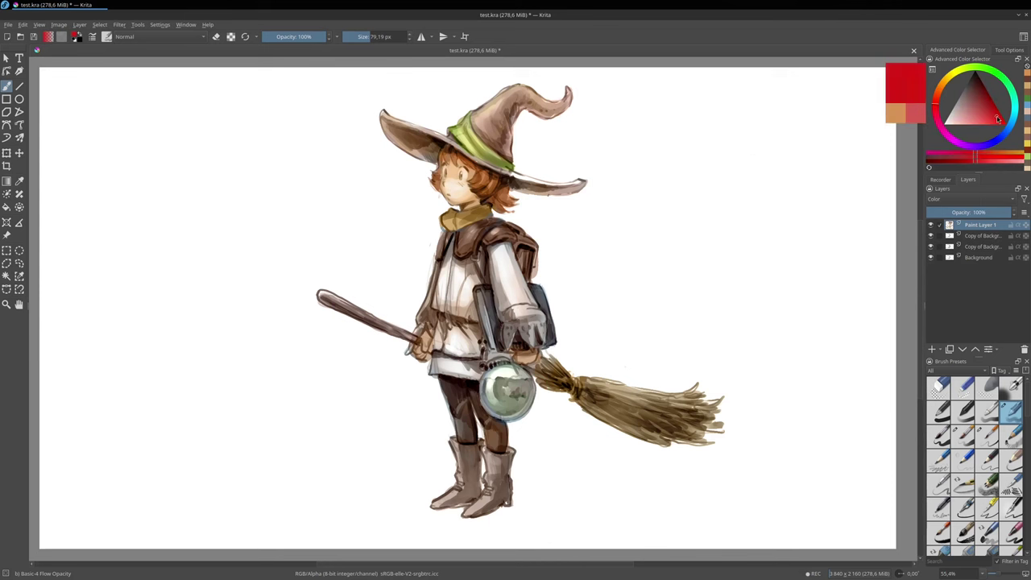
click(997, 117)
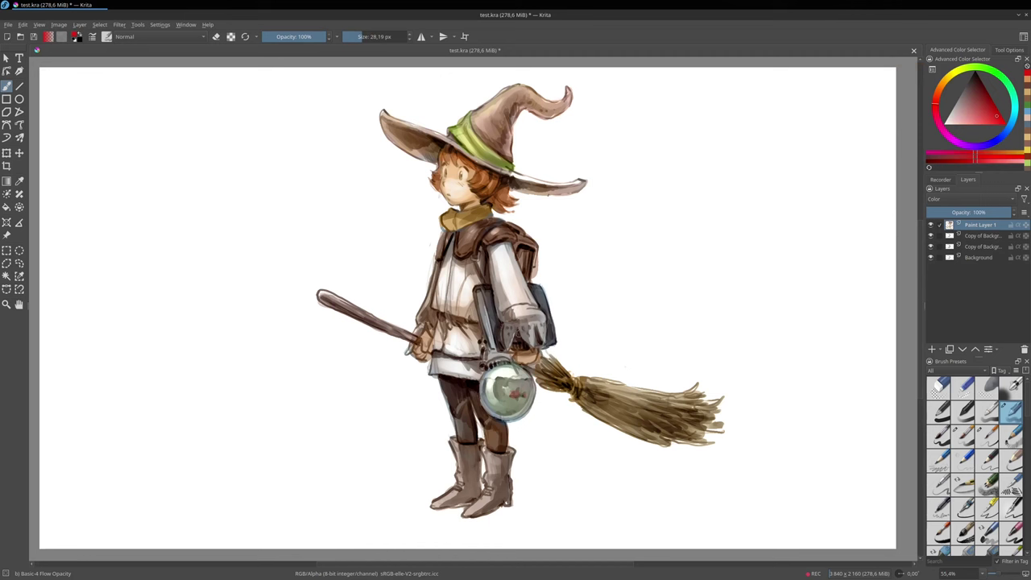
ctrl+click(490, 152)
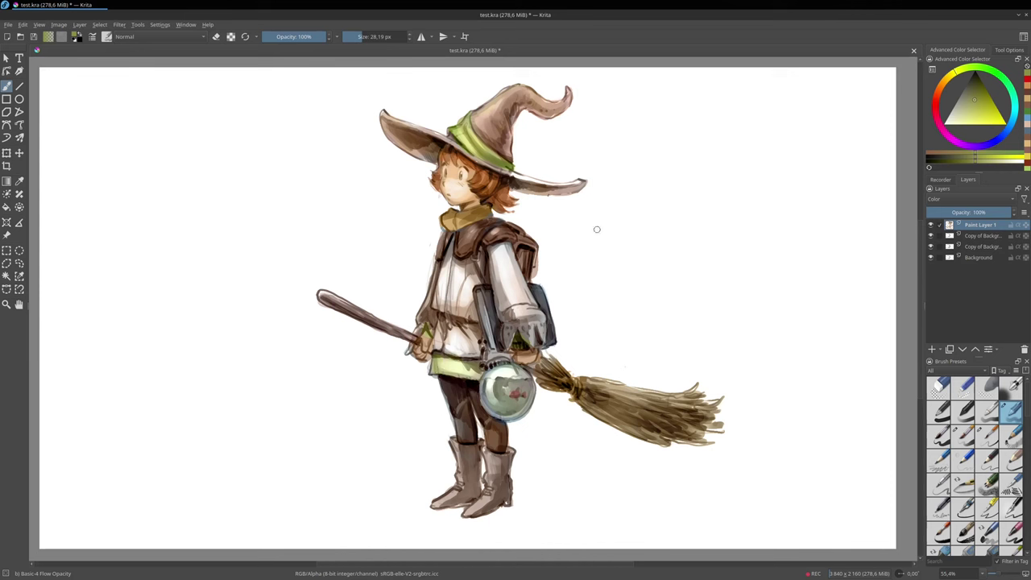
Colour the backpack behind the shoulder golden yellow.
click(942, 84)
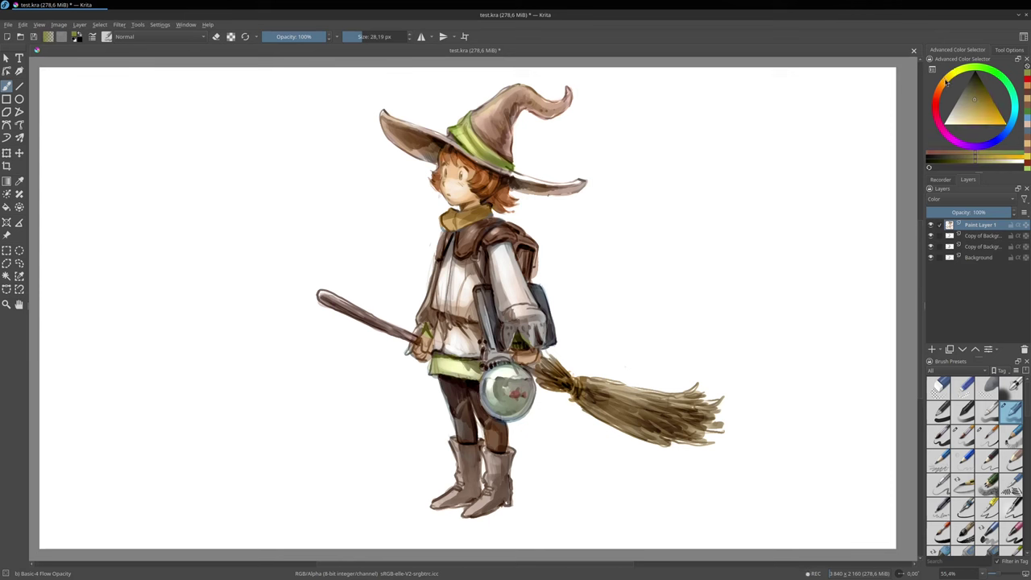
click(973, 119)
mouse_move(529, 227)
mouse_down()
mouse_move(518, 223)
mouse_move(535, 246)
mouse_move(526, 248)
mouse_move(538, 244)
mouse_up()
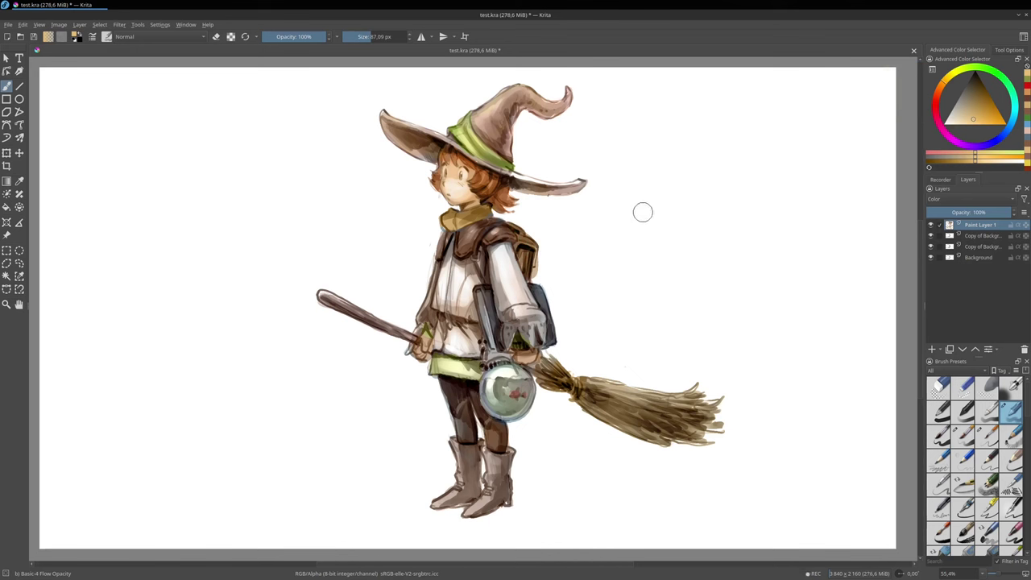
Neutralise the colour in the character's eyes using a small brush and white.
drag(967, 119, 942, 124)
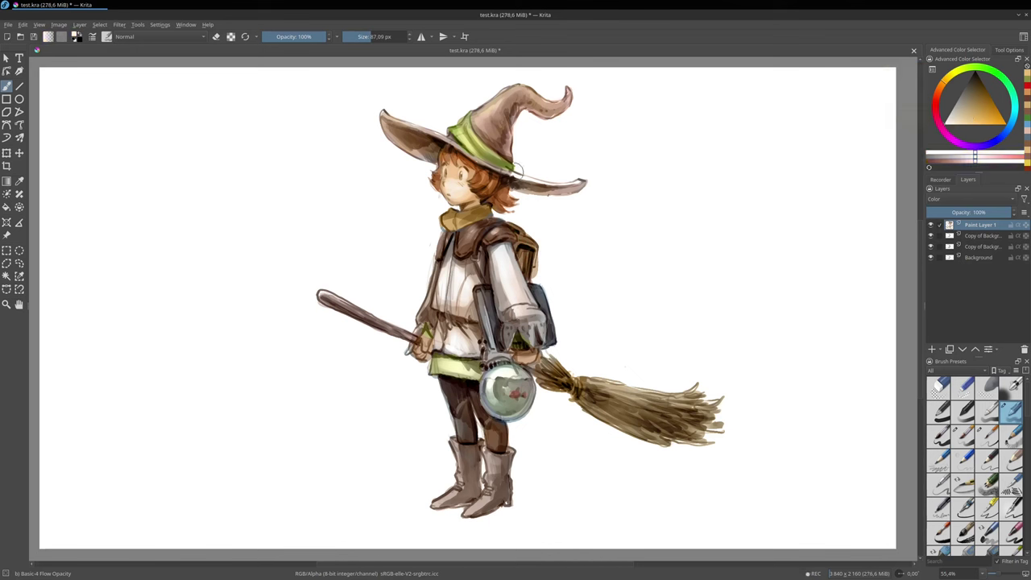
mouse_move(461, 176)
shift+mouse_down()
mouse_move(435, 177)
mouse_move(464, 176)
shift+mouse_up()
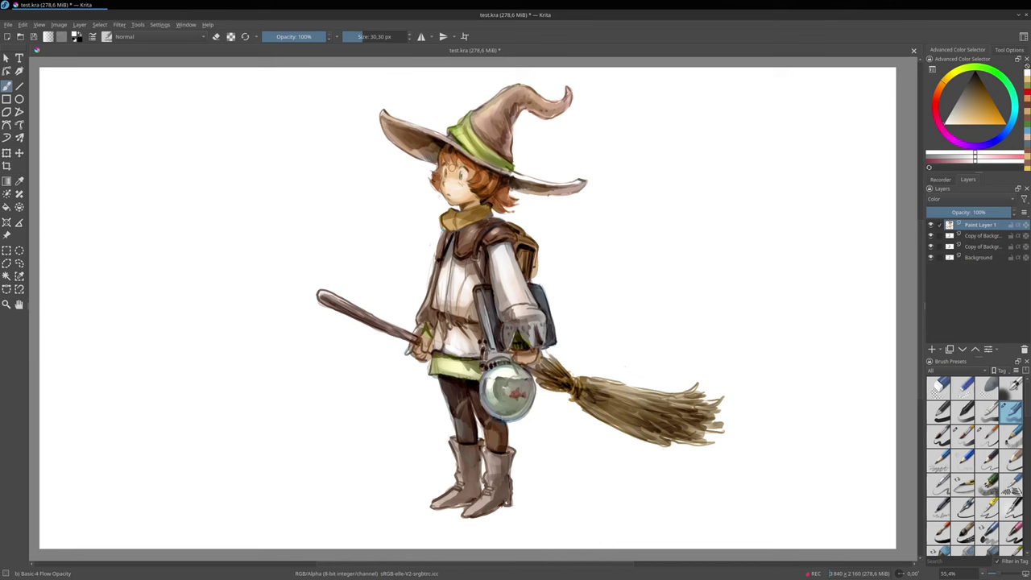
key(bracketleft)
Tint the eyes, trying purple first and finishing with the green sampled from the hat band.
drag(945, 86, 960, 142)
click(971, 101)
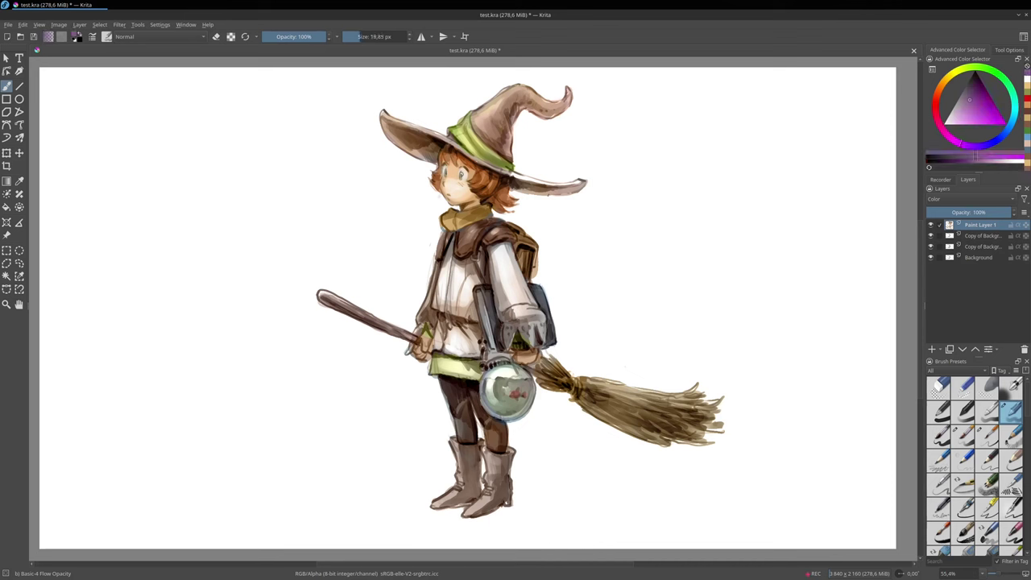
ctrl+click(513, 394)
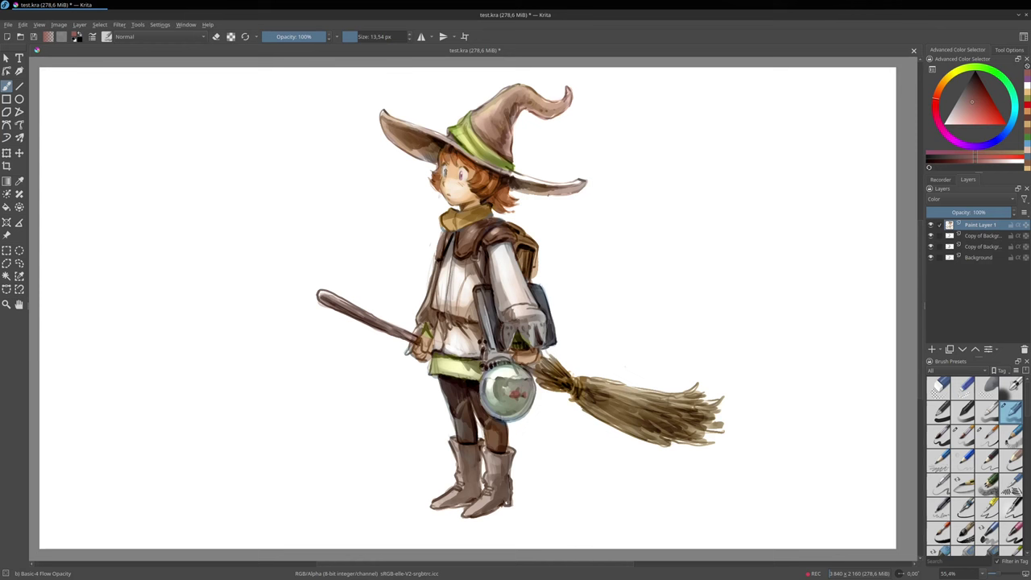
ctrl+click(487, 145)
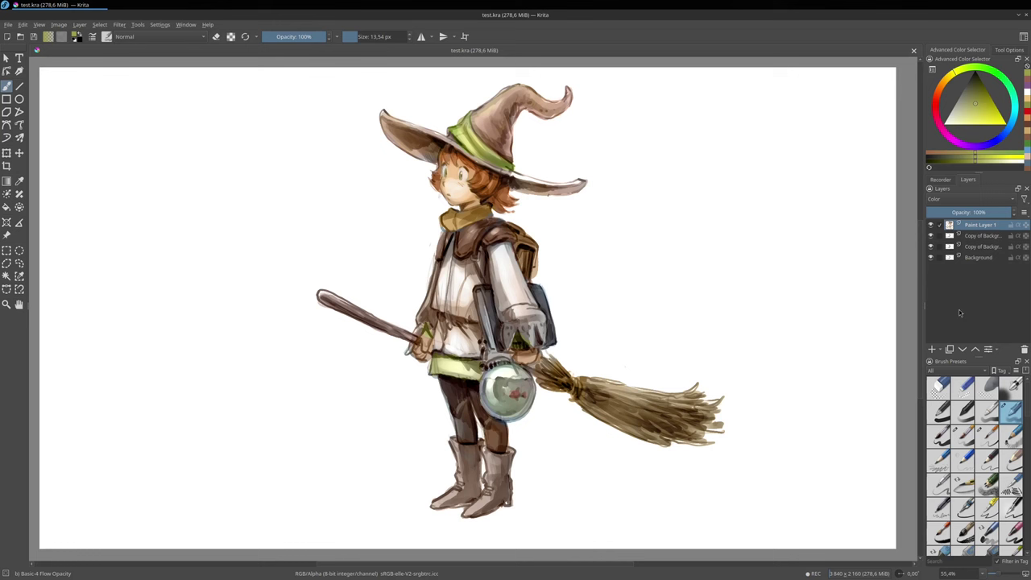
Add a new paint layer above the colour layer and set its blending mode to Overlay.
click(931, 348)
click(953, 198)
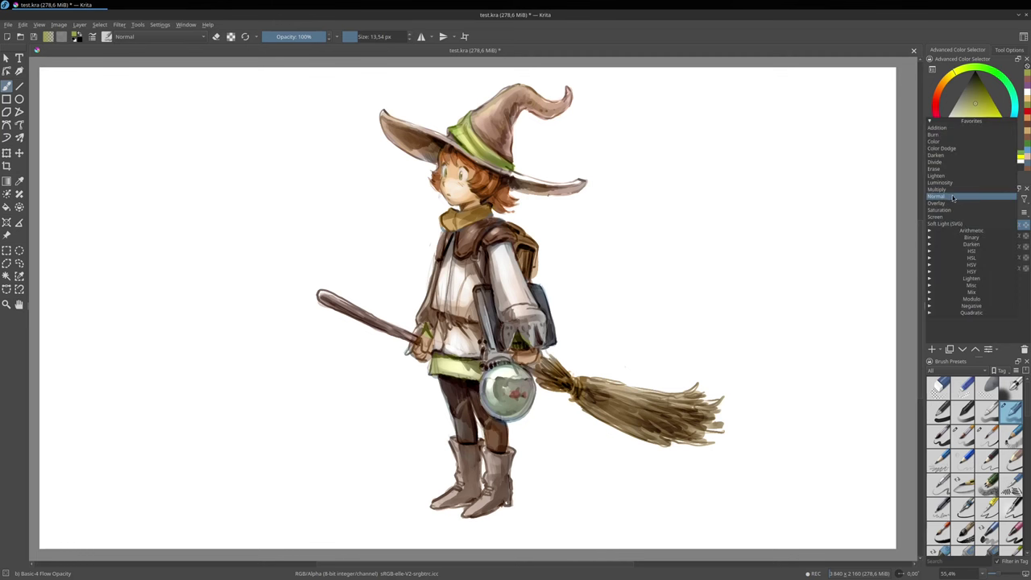
click(953, 203)
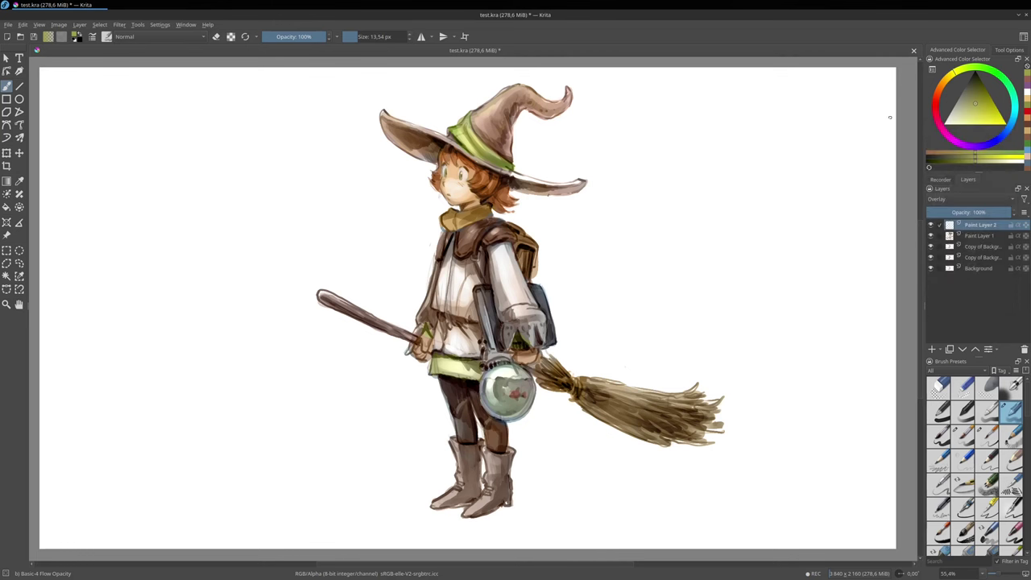
Paint yellow-green Overlay accents on the shoulder strap, the hat band and the skirt hem.
click(971, 78)
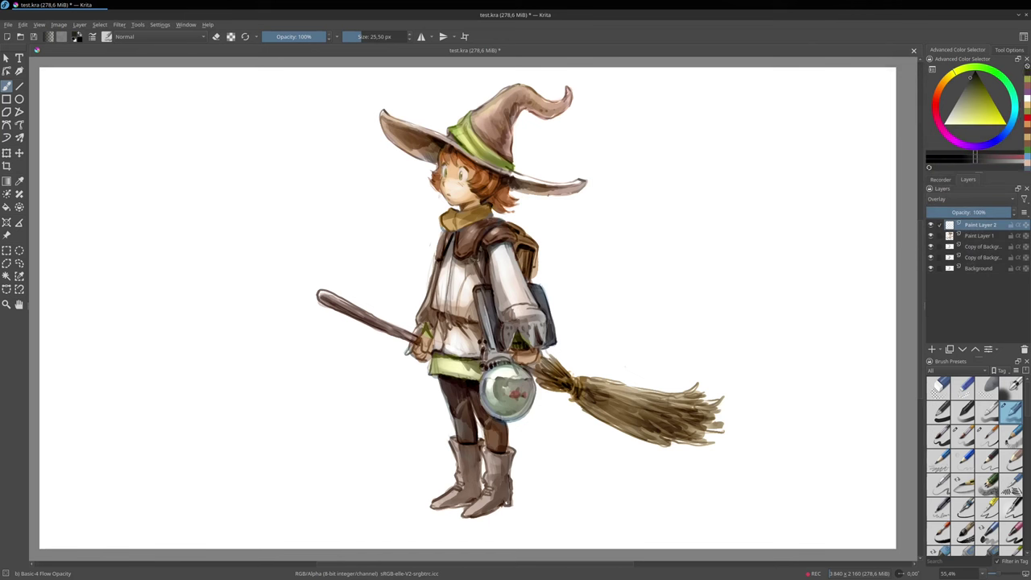
click(988, 116)
drag(989, 115, 993, 116)
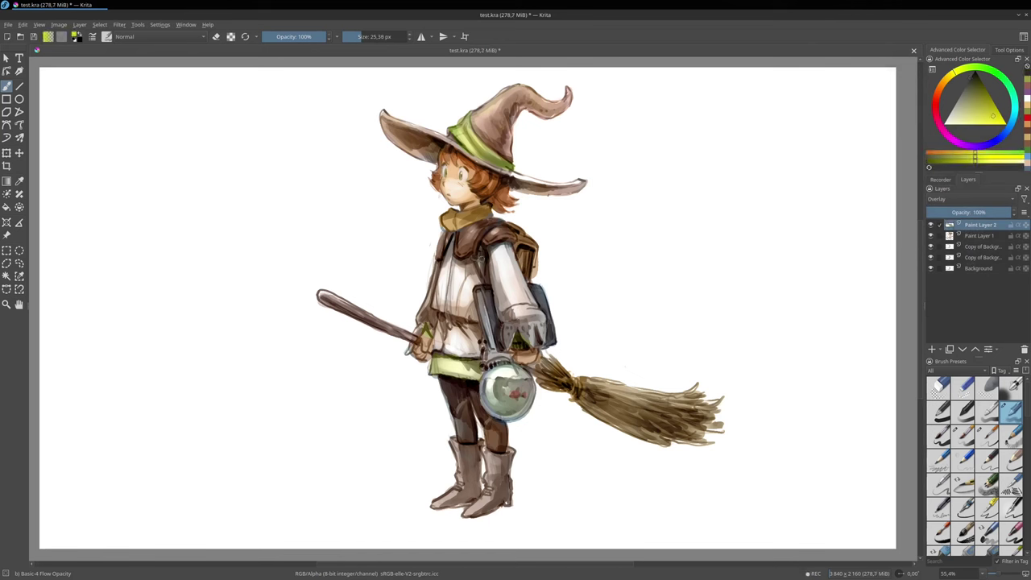
shift+drag(480, 258, 479, 262)
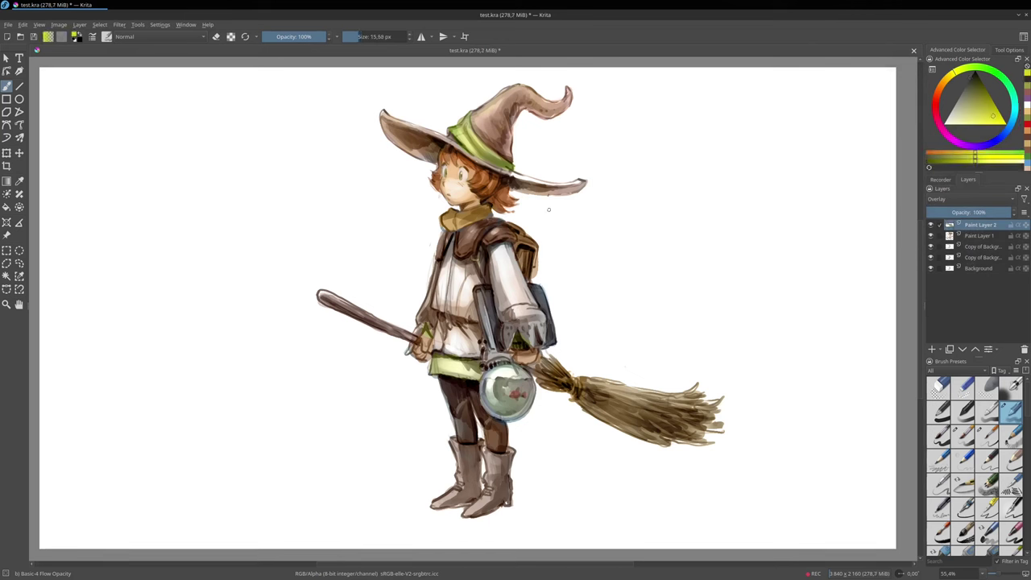
shift+drag(486, 141, 491, 141)
ctrl+click(459, 127)
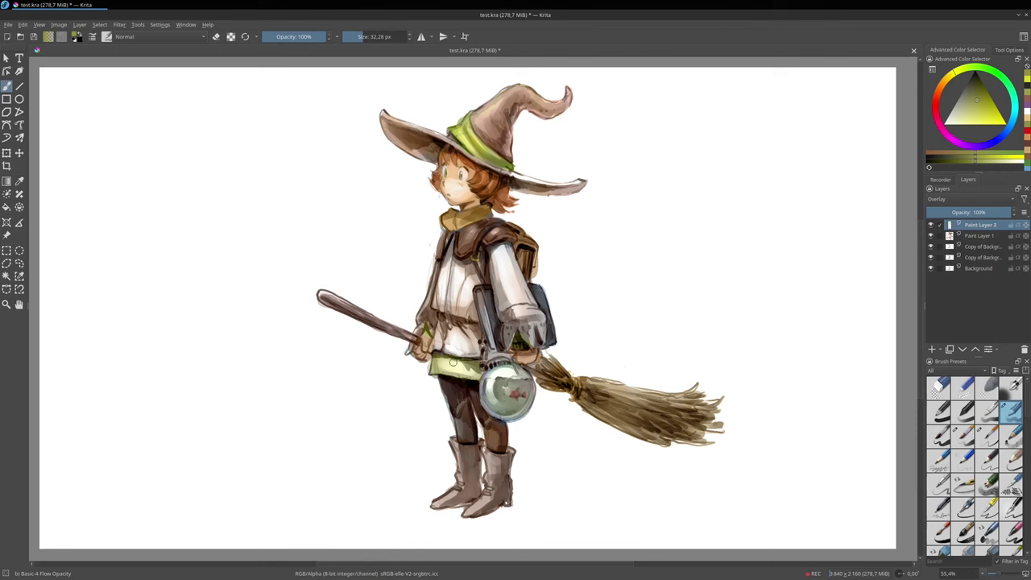
mouse_move(453, 363)
mouse_down()
mouse_move(437, 366)
mouse_move(471, 372)
mouse_up()
Tint the water in the glass bowl teal and the bag behind the sleeve with a brighter cyan.
ctrl+click(494, 409)
click(1015, 108)
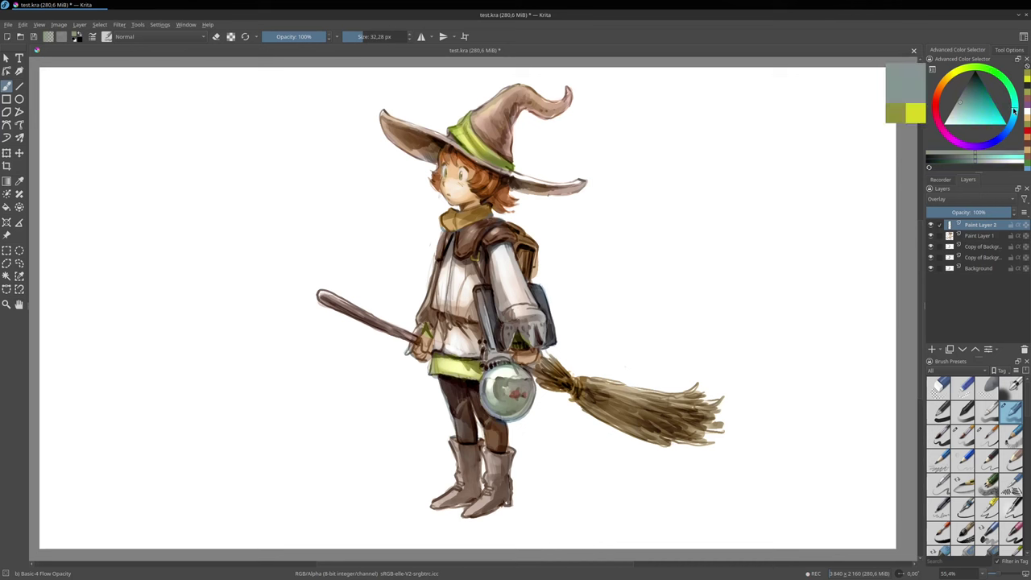
drag(964, 101, 971, 97)
shift+drag(488, 381, 504, 380)
click(973, 120)
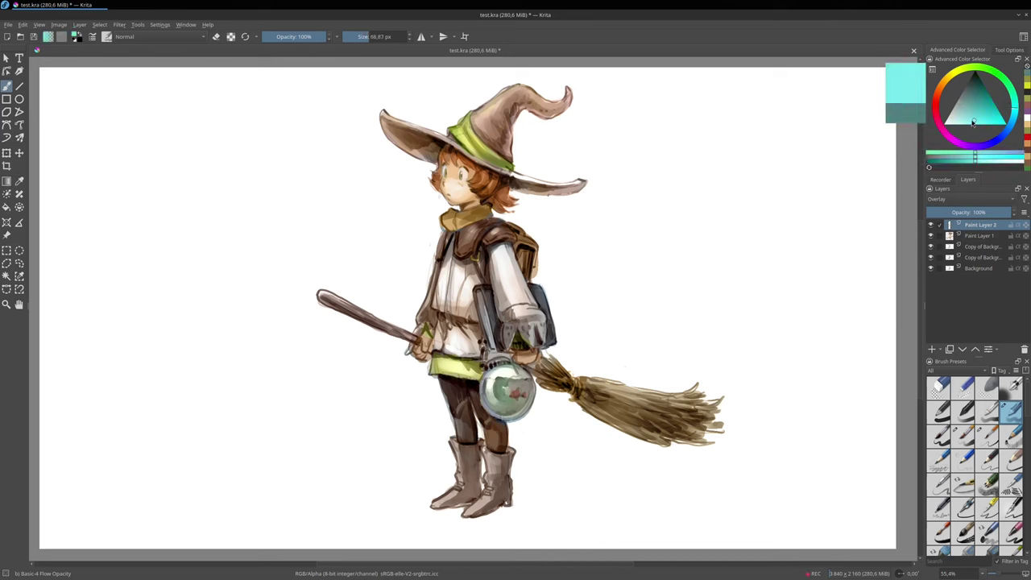
key(bracketright)
key(bracketright)
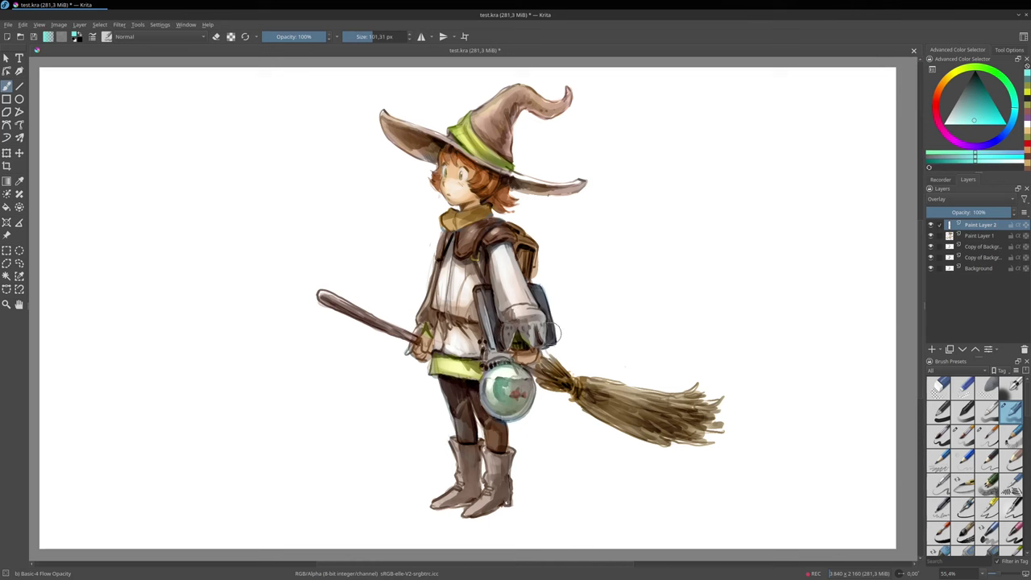
Warm the narrow front edge of the blue bag with brown and orange, and deepen the hand near the bowl with dark red.
key(bracketleft)
key(bracketleft)
key(bracketleft)
ctrl+click(454, 231)
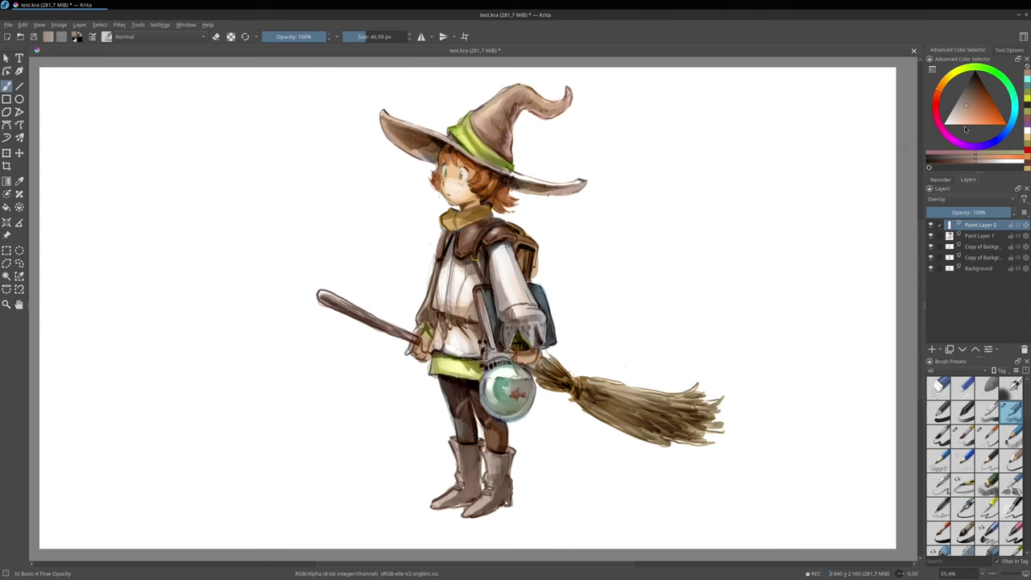
click(988, 113)
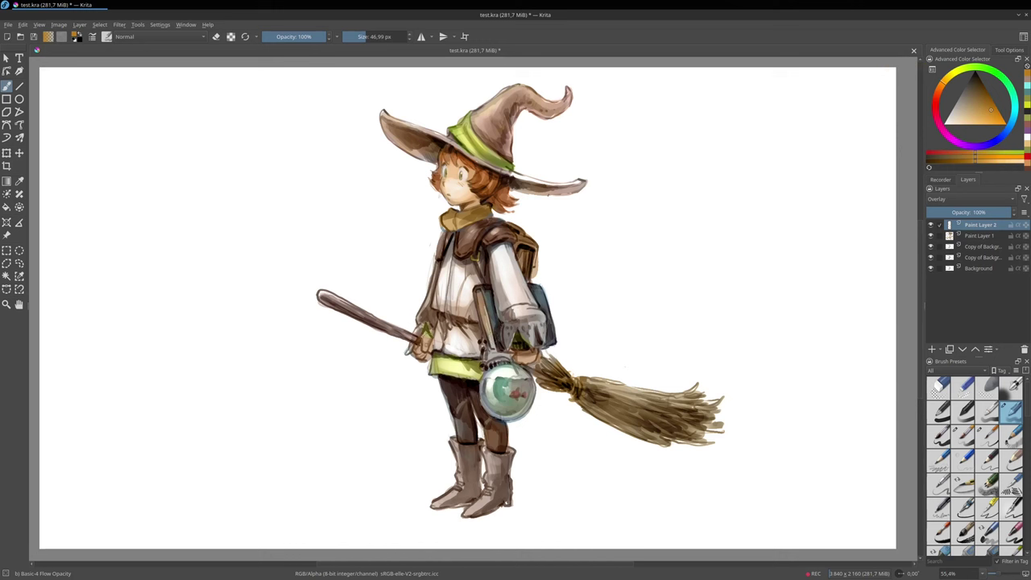
mouse_move(991, 111)
mouse_down()
mouse_move(992, 95)
mouse_move(937, 99)
mouse_up()
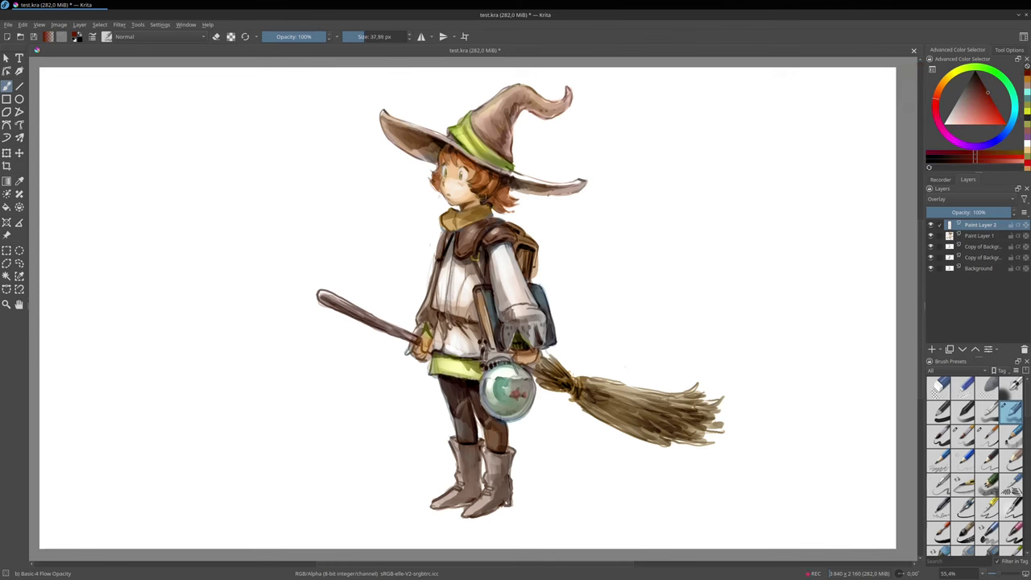
key(bracketleft)
Brighten the broom's bristles with strokes of gold, pale cream and white along their length.
click(944, 79)
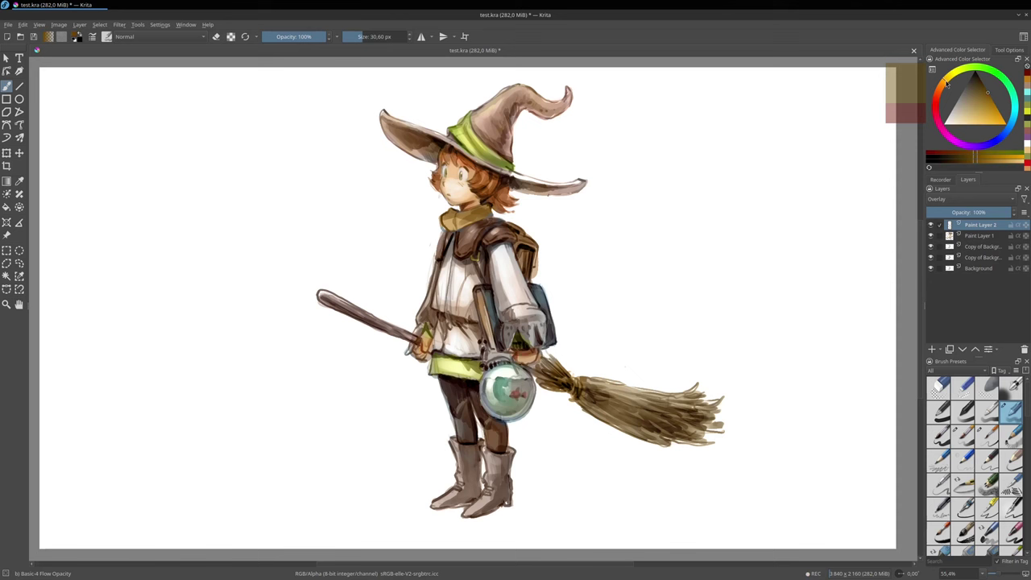
drag(994, 109, 961, 124)
drag(550, 374, 663, 408)
mouse_move(590, 388)
mouse_down()
mouse_move(669, 417)
mouse_move(690, 412)
mouse_up()
drag(665, 402, 702, 393)
drag(672, 406, 716, 414)
mouse_move(672, 417)
mouse_down()
mouse_move(700, 429)
mouse_move(672, 423)
mouse_up()
mouse_move(620, 396)
mouse_down()
mouse_move(659, 421)
mouse_move(624, 411)
mouse_up()
drag(620, 411, 643, 424)
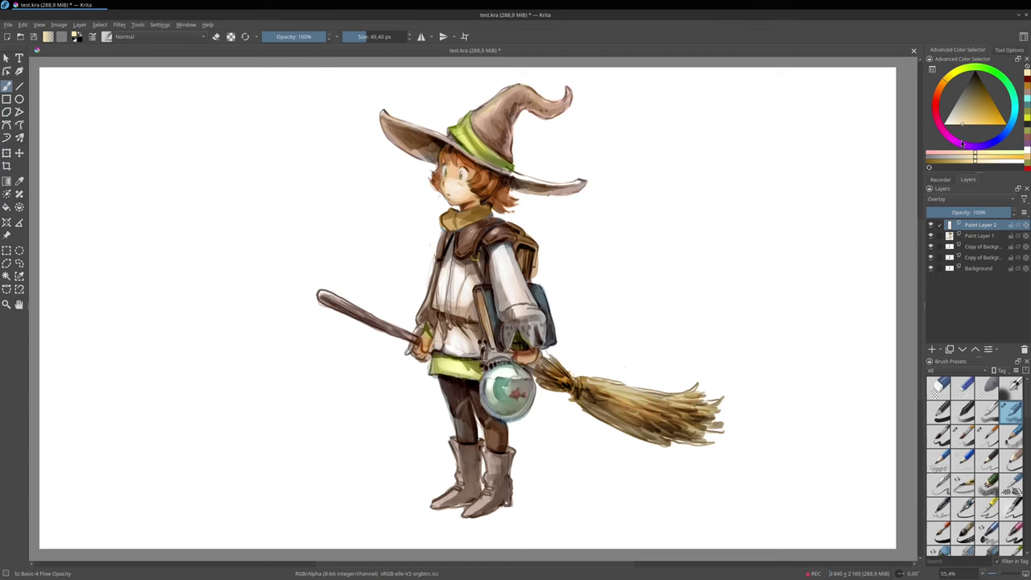
drag(957, 121, 939, 128)
mouse_move(592, 387)
mouse_down()
mouse_move(639, 405)
mouse_move(674, 404)
mouse_up()
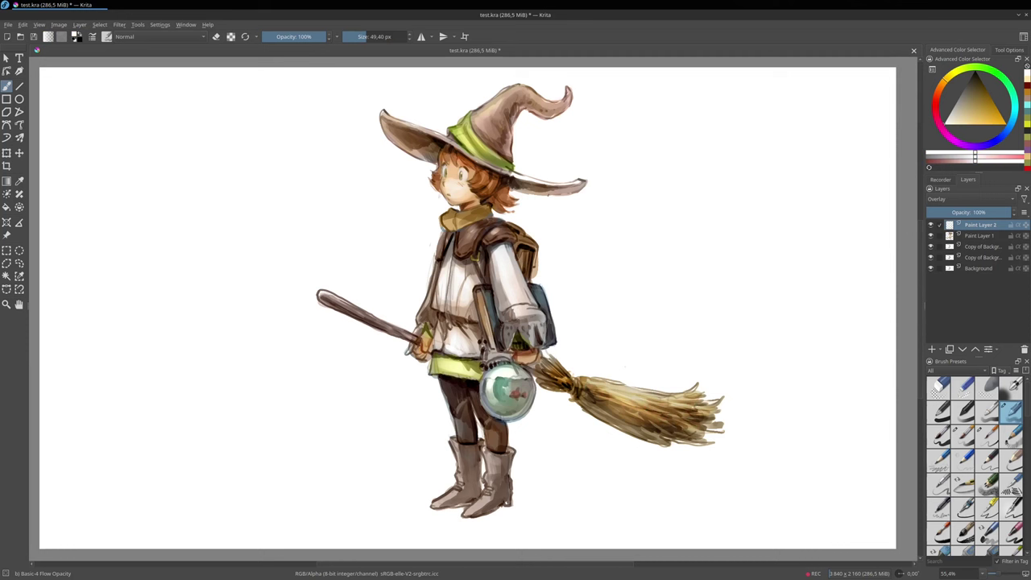
Paint both boots with a reddish-brown tint on the Overlay layer.
click(936, 95)
click(979, 100)
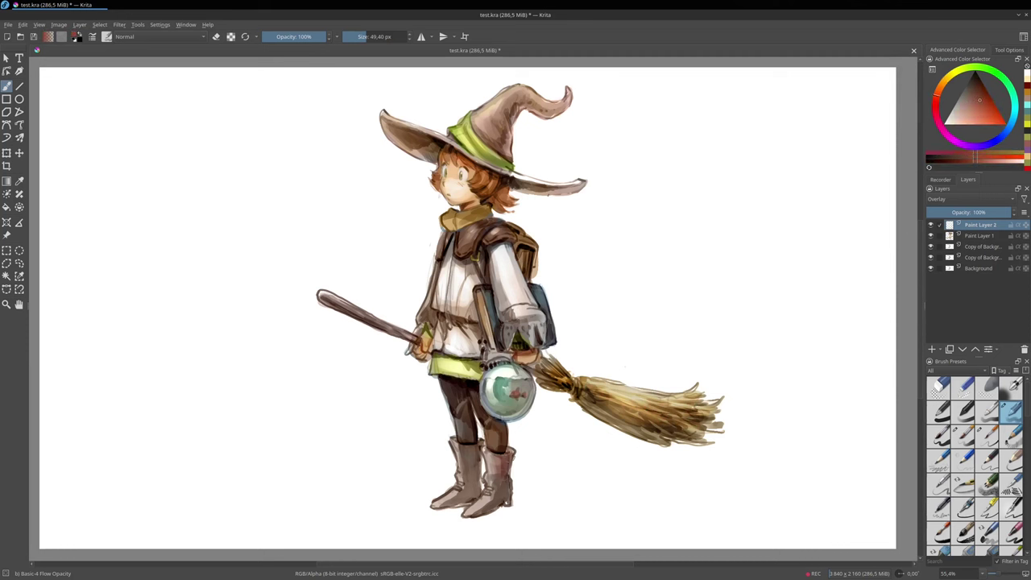
drag(497, 477, 472, 512)
mouse_move(456, 445)
mouse_down()
mouse_move(473, 455)
mouse_move(462, 491)
mouse_up()
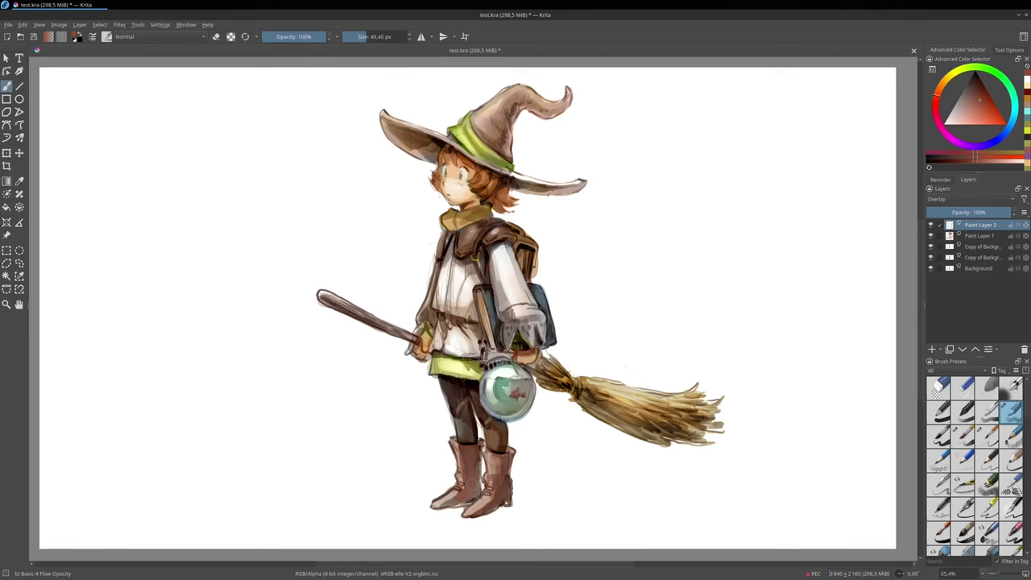
Darken the leggings with near-black, and add shadows to the blue bag and the backpack with a smaller brush.
click(974, 75)
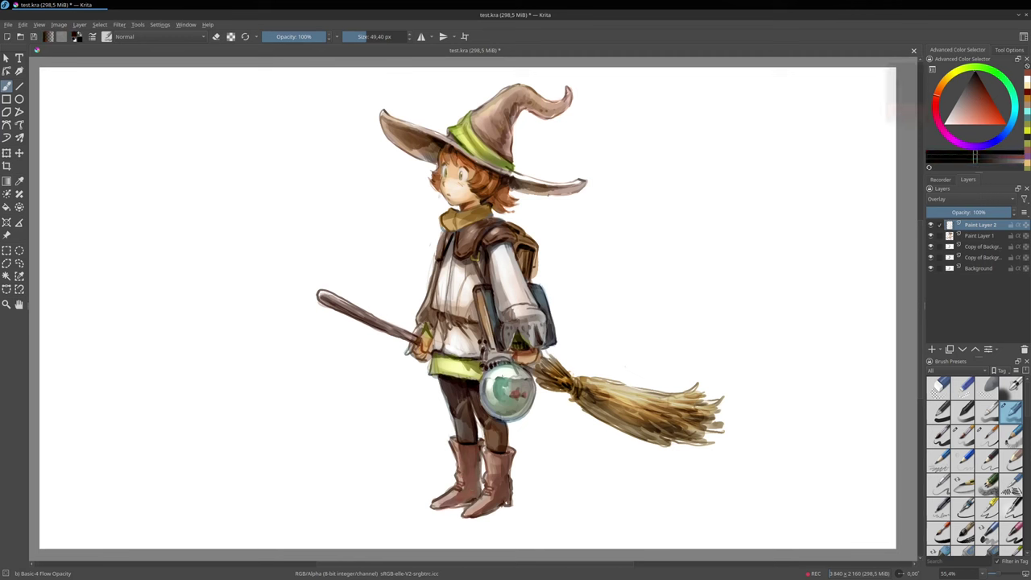
mouse_move(455, 407)
mouse_down()
mouse_move(467, 434)
mouse_move(449, 382)
mouse_move(464, 385)
mouse_move(503, 441)
mouse_up()
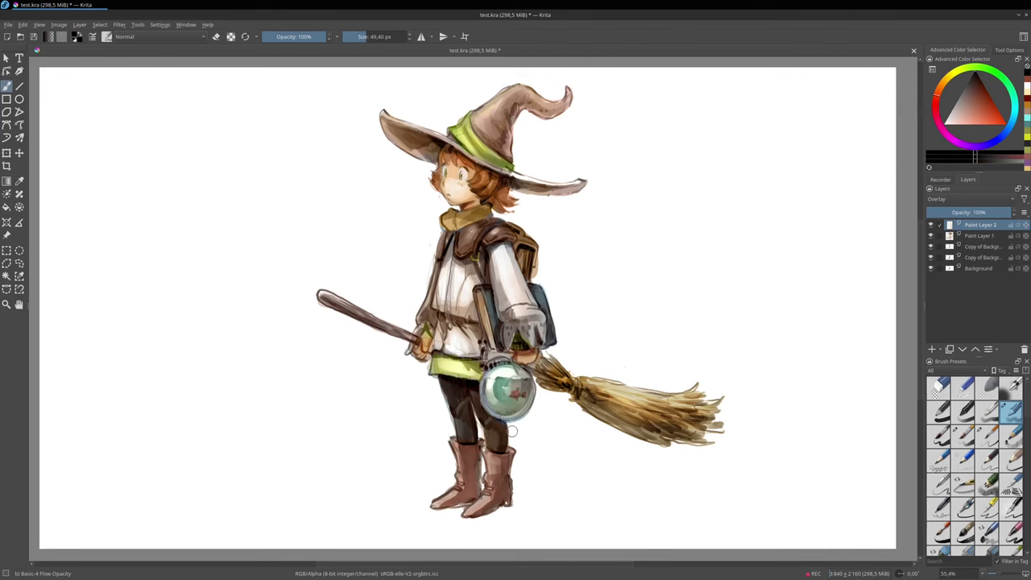
key(bracketleft)
key(bracketleft)
drag(494, 306, 498, 331)
drag(522, 249, 526, 270)
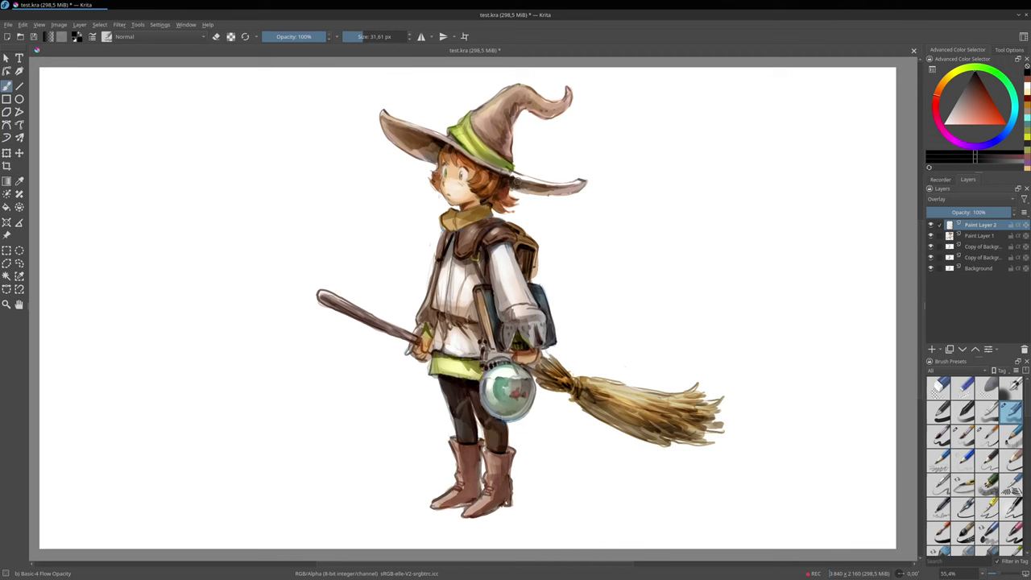
Darken the underside of the hat brim, the hat's cone and the edge of the brown collar with near-black on the Overlay layer.
drag(516, 181, 520, 181)
drag(520, 181, 579, 184)
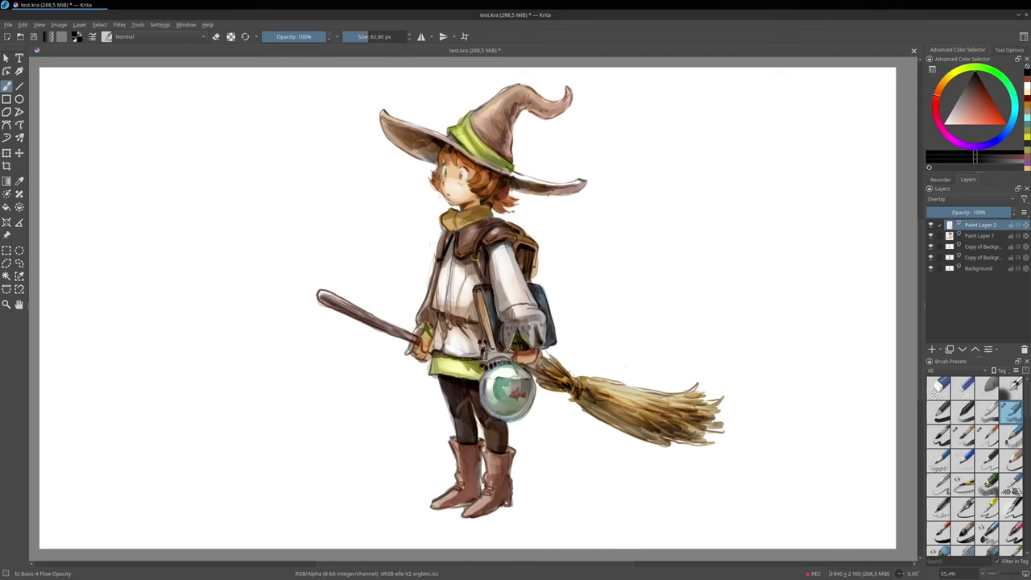
mouse_move(420, 147)
mouse_down()
mouse_move(428, 156)
mouse_move(428, 142)
mouse_move(485, 147)
mouse_move(520, 90)
mouse_up()
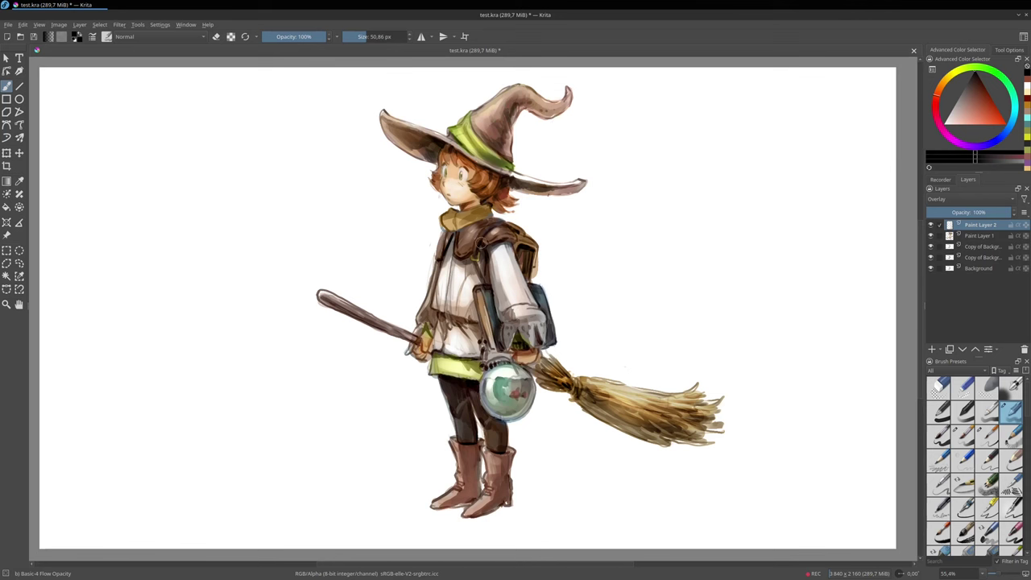
key(bracketleft)
drag(479, 223, 487, 216)
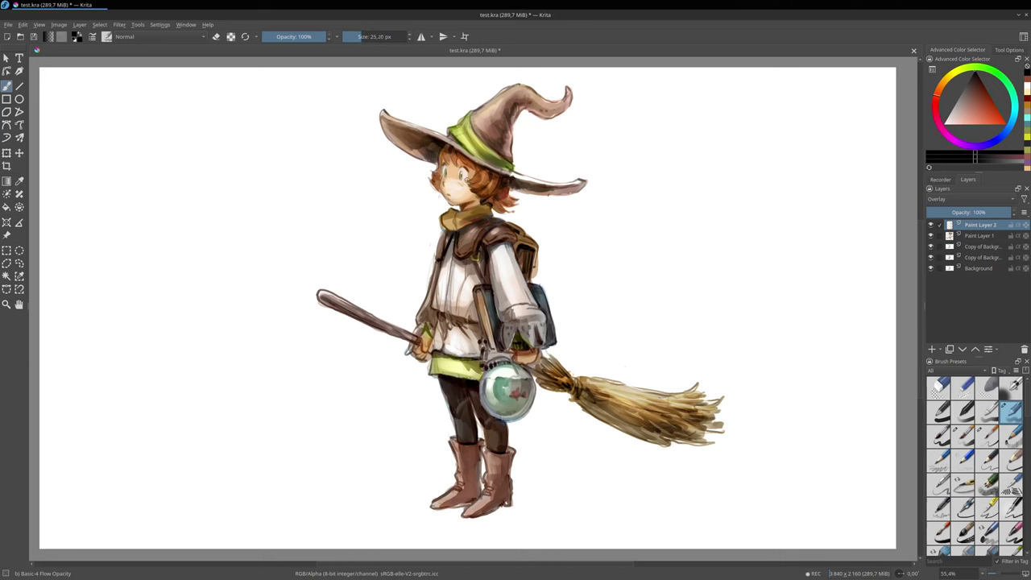
Choose a pale orange and add warm highlights to the backpack and the brown collar.
key(bracketleft)
click(943, 86)
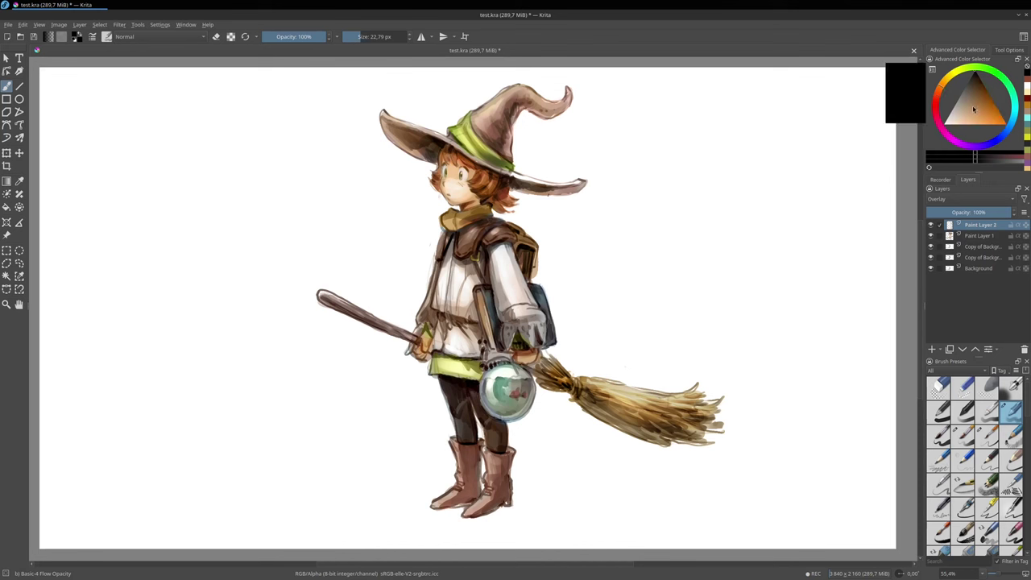
click(960, 124)
mouse_move(533, 281)
mouse_down()
mouse_move(542, 282)
mouse_move(512, 278)
mouse_up()
drag(474, 239, 460, 259)
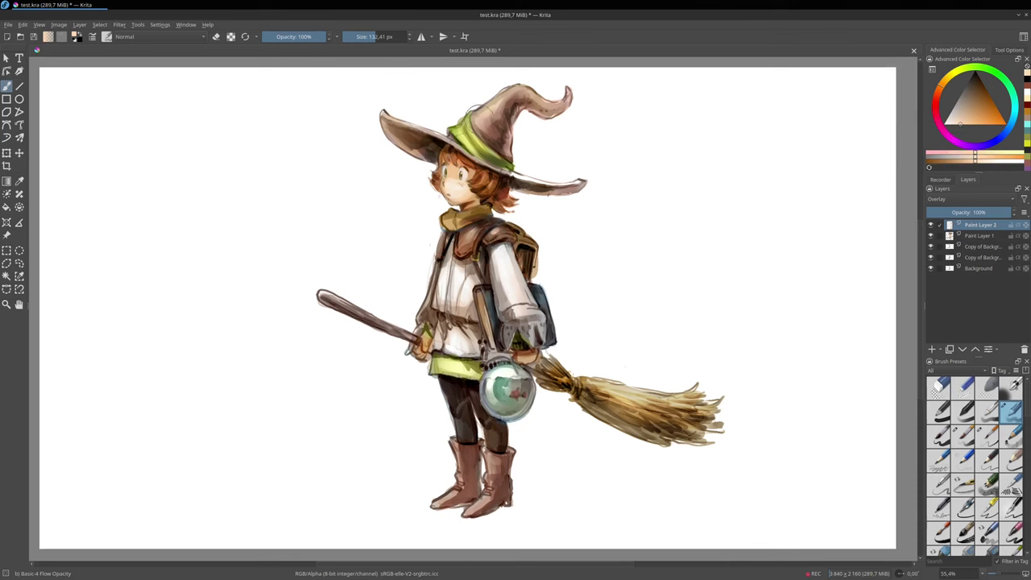
Brighten the hat's cone with a large pale-orange brush, undoing the first stroke and repainting it nearer the green band.
drag(498, 103, 496, 125)
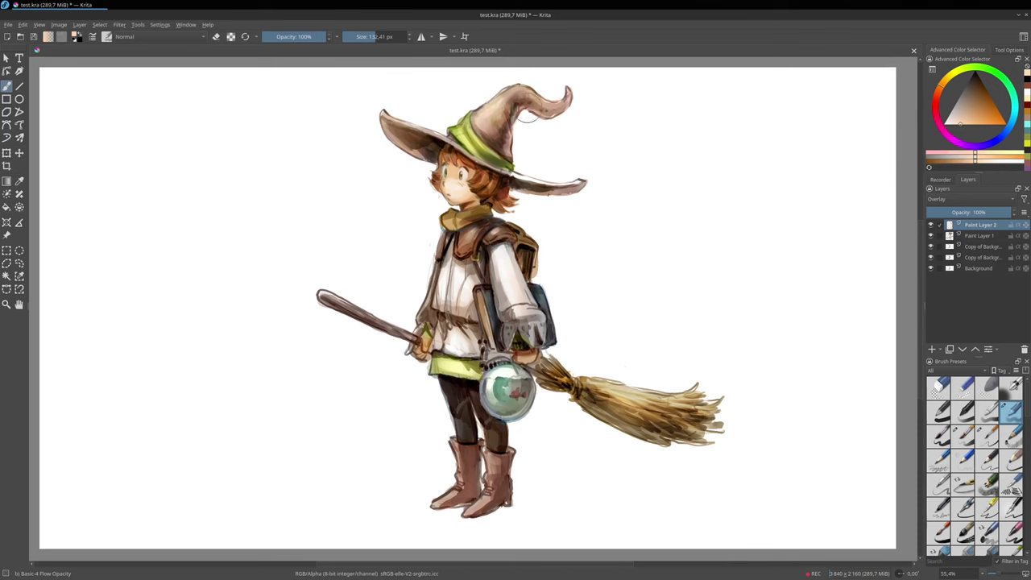
key(ctrl+z)
mouse_move(488, 120)
mouse_down()
mouse_move(446, 111)
mouse_move(485, 122)
mouse_move(478, 126)
mouse_up()
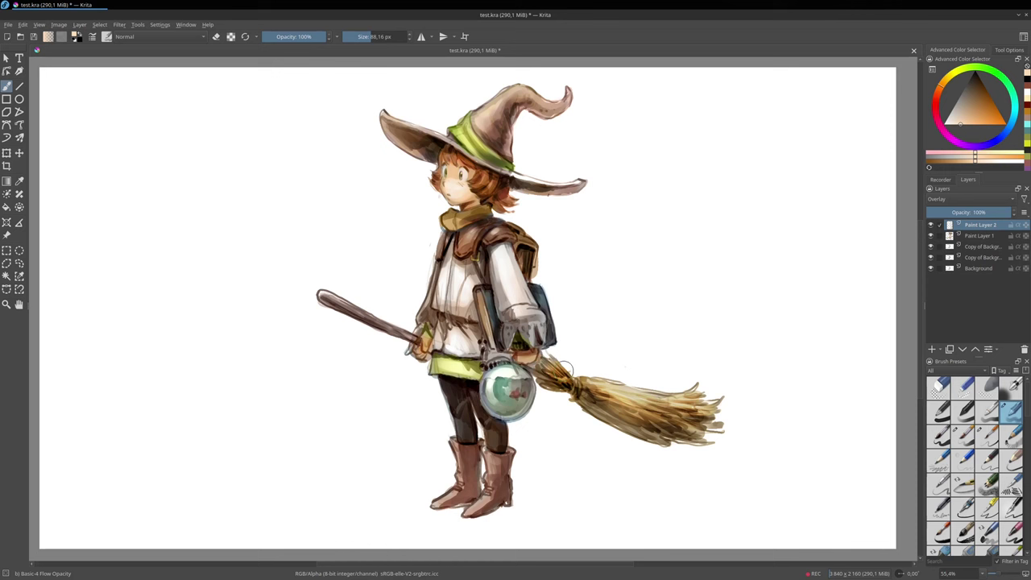
Lighten the broom handle with pale orange along its upper edge, using a smaller brush of about 42 px.
key(bracketleft)
key(bracketleft)
key(bracketleft)
key(bracketright)
key(bracketright)
drag(322, 293, 392, 319)
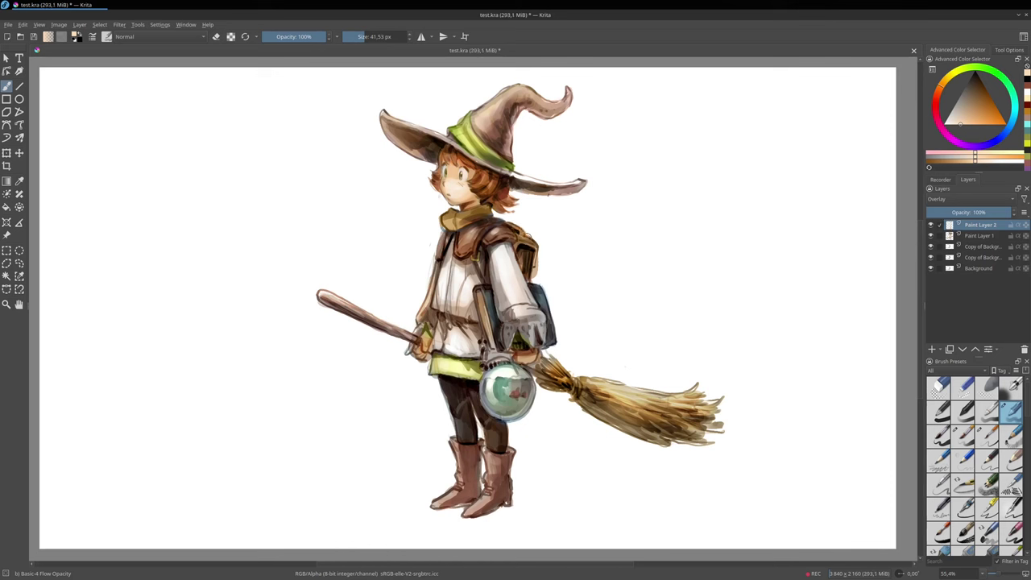
Highlight the top of the backpack with light grey, and compare the painting with and without the Overlay layer.
click(949, 113)
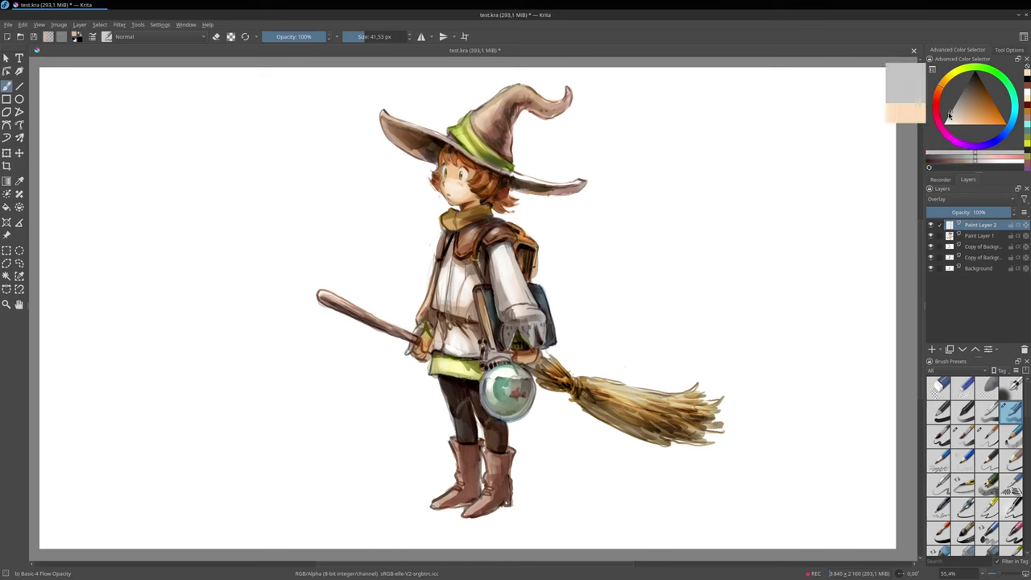
drag(513, 223, 525, 235)
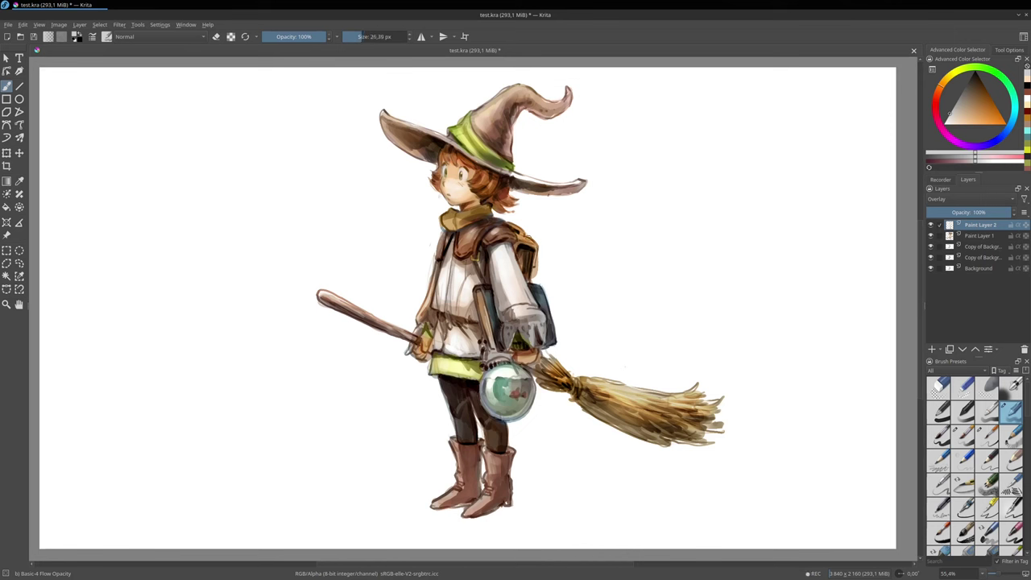
key(e)
click(931, 227)
click(931, 227)
key(e)
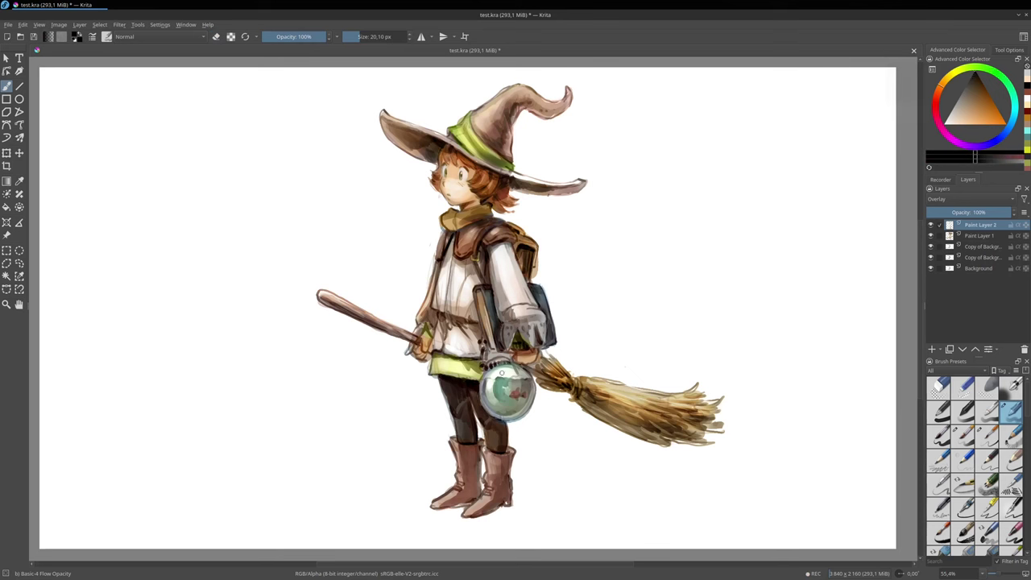
Deepen the shadows below the glass bowl, at the broom's binding and on both boots with near-black.
shift+drag(491, 422, 507, 429)
mouse_move(532, 366)
mouse_down()
mouse_move(543, 352)
mouse_move(548, 370)
mouse_move(535, 376)
mouse_move(582, 403)
mouse_move(587, 391)
mouse_move(579, 412)
mouse_move(599, 420)
mouse_up()
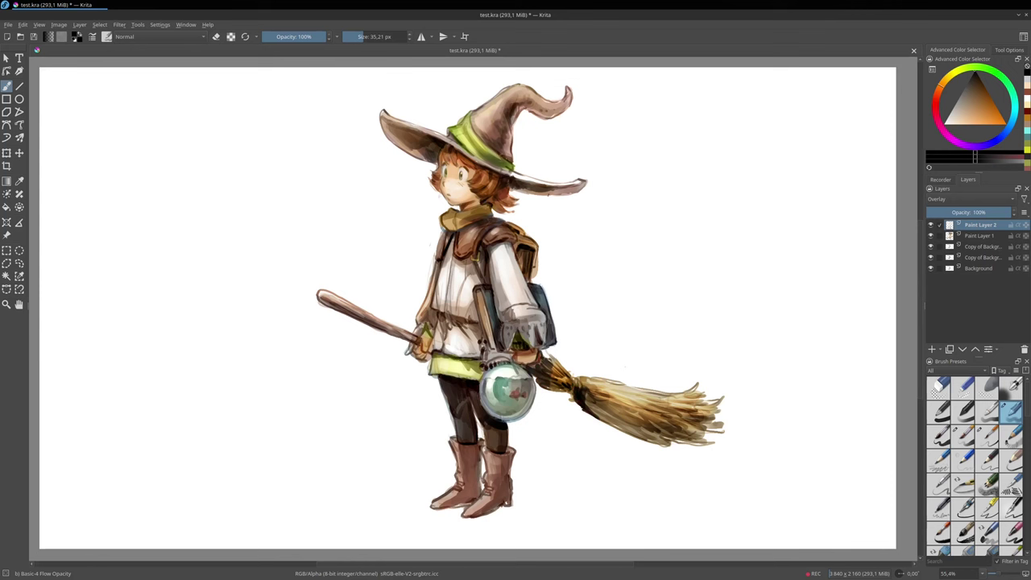
key(bracketright)
key(bracketleft)
drag(488, 476, 508, 506)
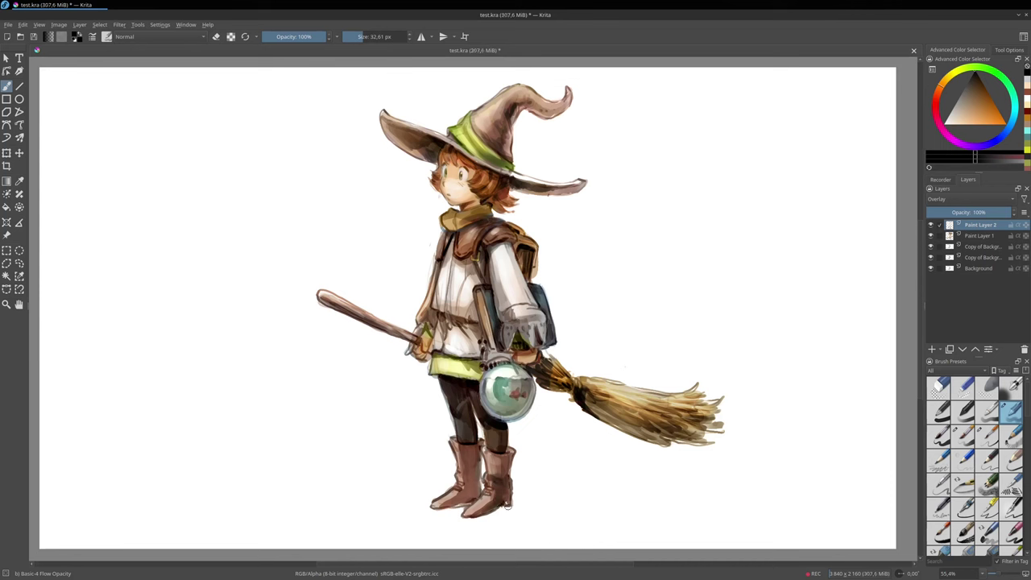
mouse_move(444, 505)
mouse_down()
mouse_move(470, 500)
mouse_move(475, 475)
mouse_up()
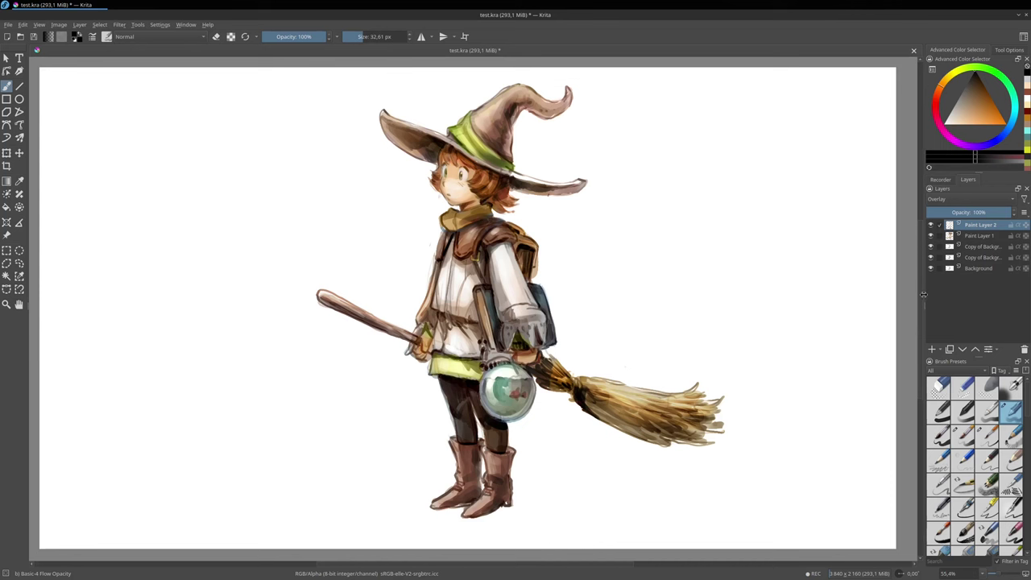
Add a new Normal paint layer and clean up the edges of the backpack and leggings with white.
click(931, 347)
key(x)
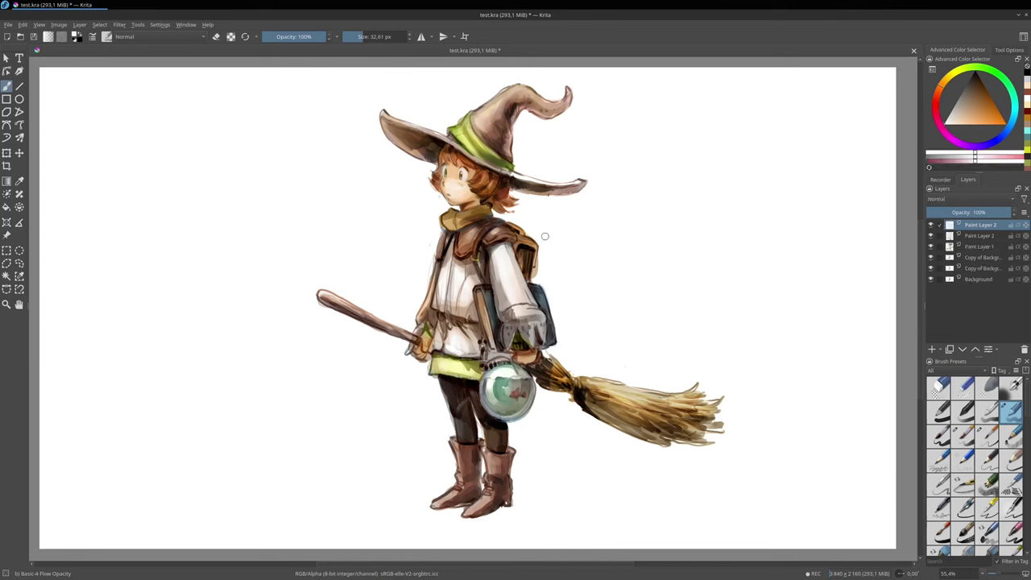
mouse_move(526, 226)
shift+mouse_down()
mouse_move(553, 226)
mouse_move(521, 229)
mouse_move(527, 263)
shift+mouse_up()
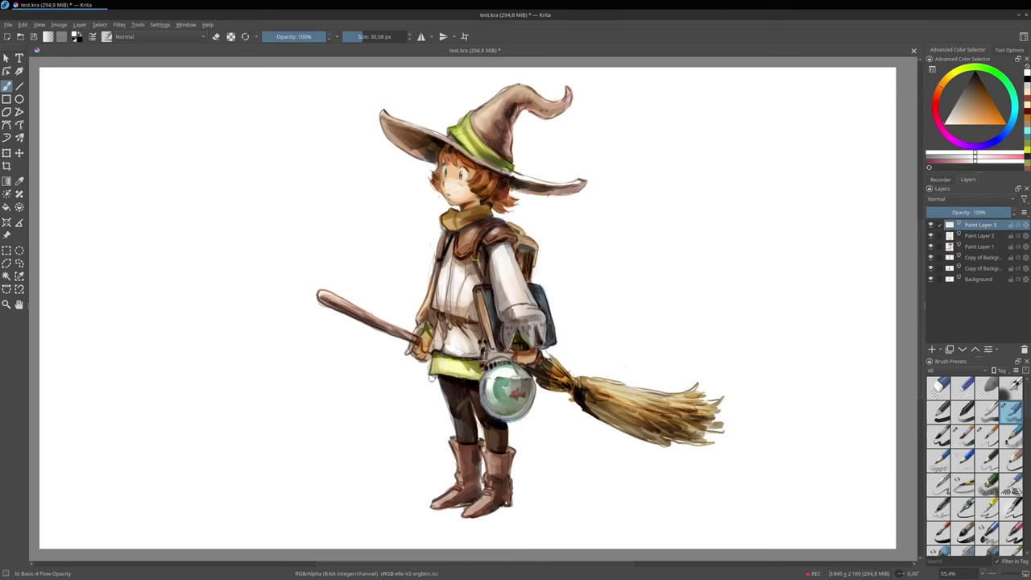
drag(439, 387, 451, 429)
Rework the underside of the hat brim above the hair with sampled tan and dark brown, using a smaller brush.
ctrl+click(421, 146)
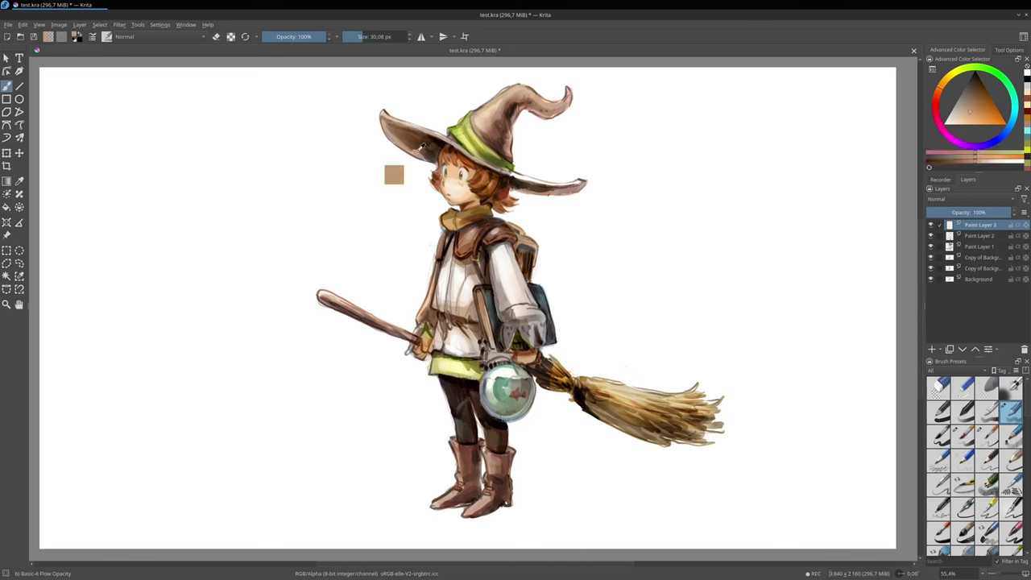
shift+drag(425, 146, 423, 146)
mouse_move(429, 143)
mouse_down()
mouse_move(420, 154)
mouse_move(429, 152)
mouse_up()
ctrl+click(414, 145)
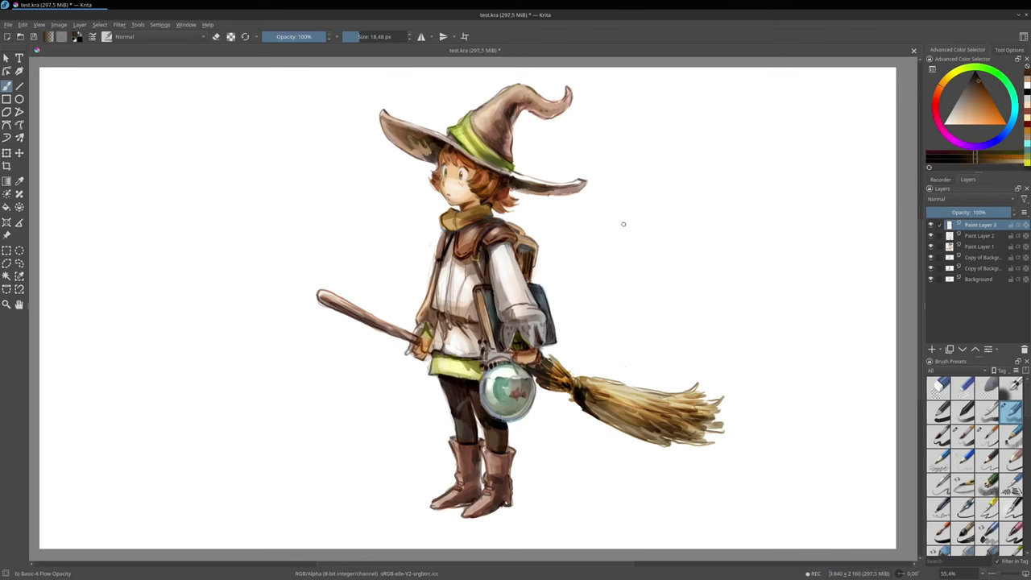
Switch to the Basic-6 Details brush at about 10 px and refine the whites of the eyes with sampled off-white.
click(984, 438)
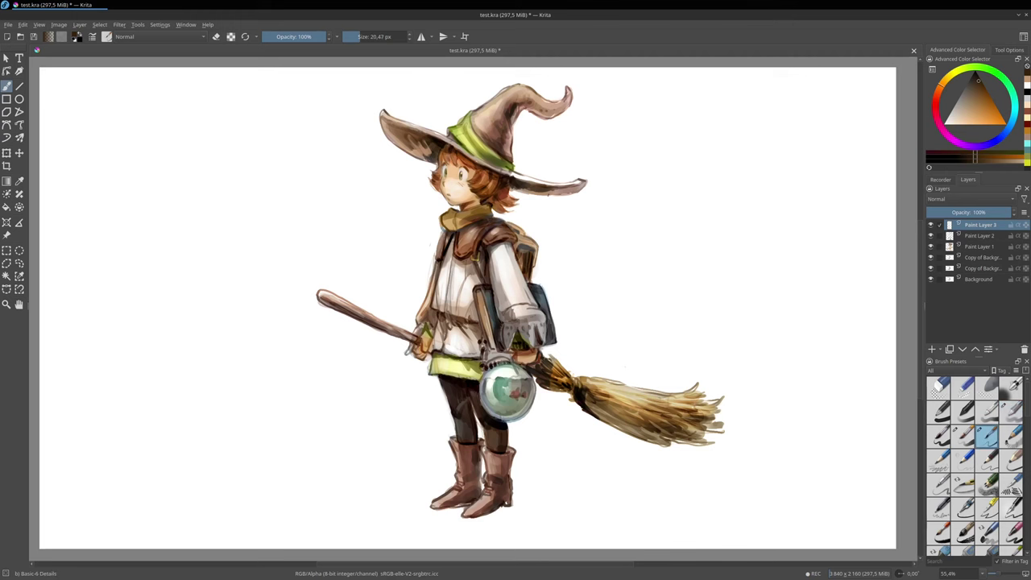
drag(484, 195, 515, 160)
mouse_move(471, 89)
mouse_down()
mouse_move(482, 176)
mouse_move(474, 202)
mouse_move(469, 176)
mouse_up()
ctrl+click(415, 191)
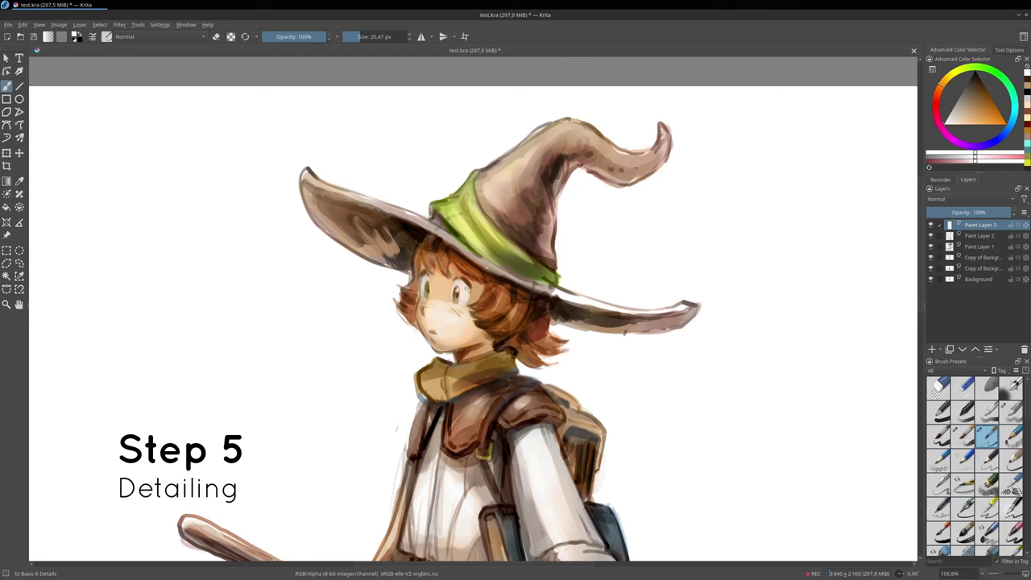
key(bracketleft)
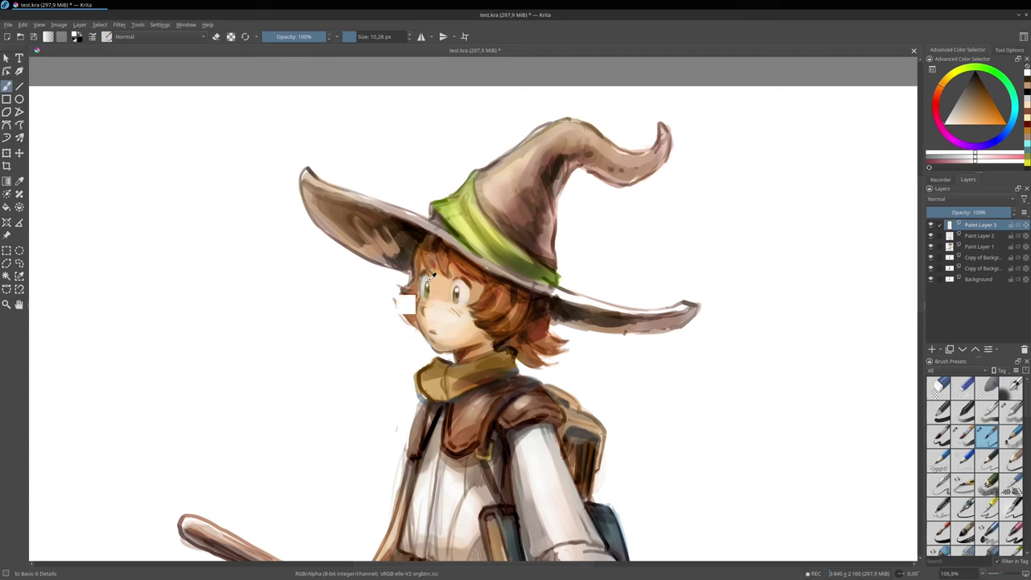
ctrl+click(401, 302)
drag(422, 283, 424, 295)
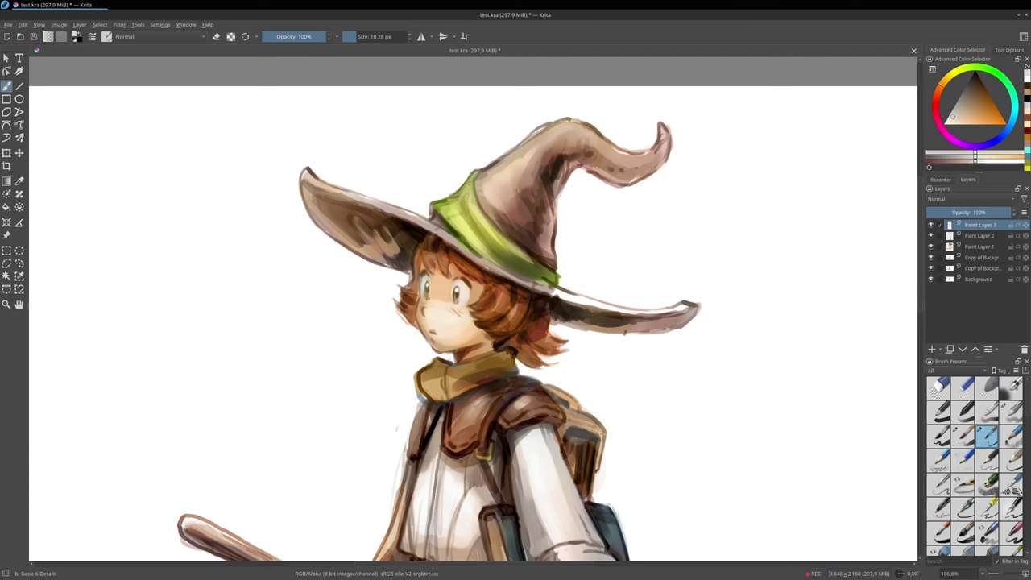
Define the eyelashes and the fringe with near-black, browns and light orange sampled from the hat, hair and face.
ctrl+click(553, 298)
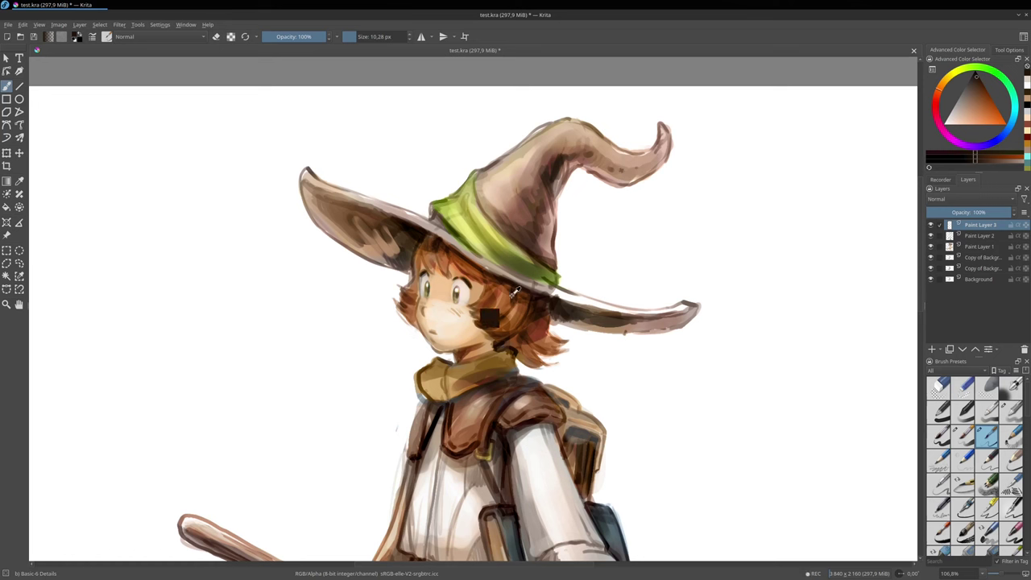
ctrl+click(497, 291)
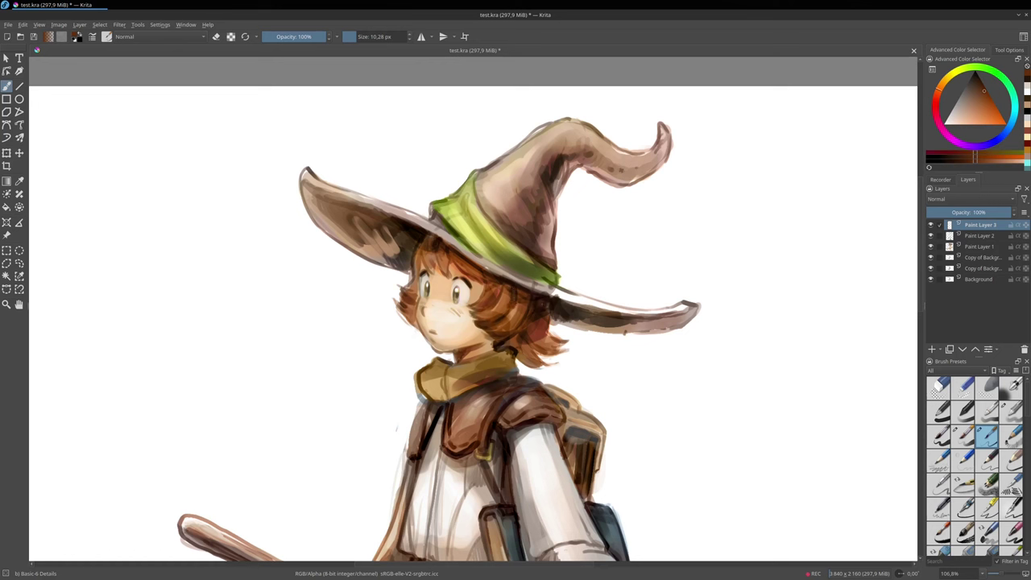
ctrl+click(375, 245)
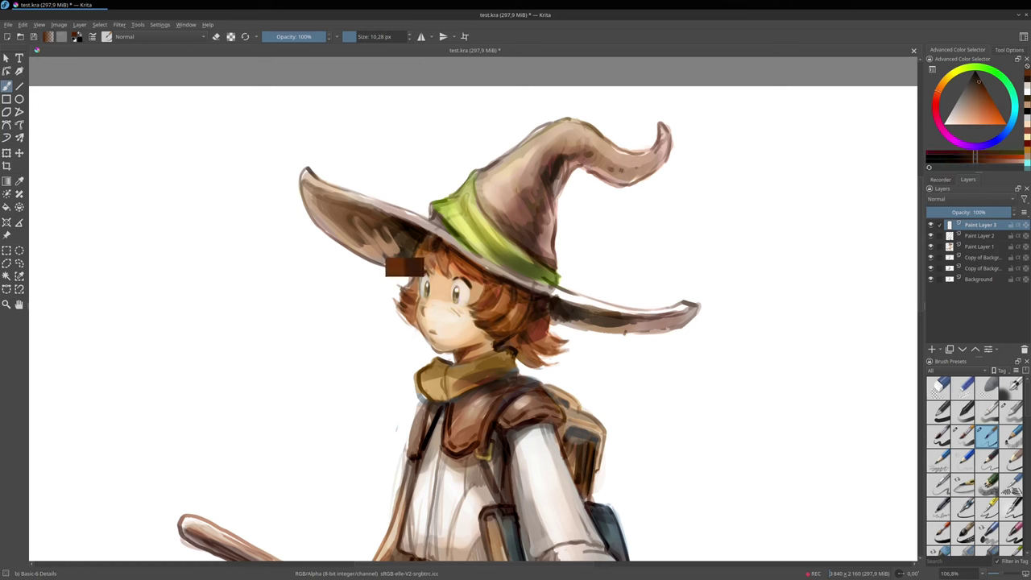
ctrl+click(440, 252)
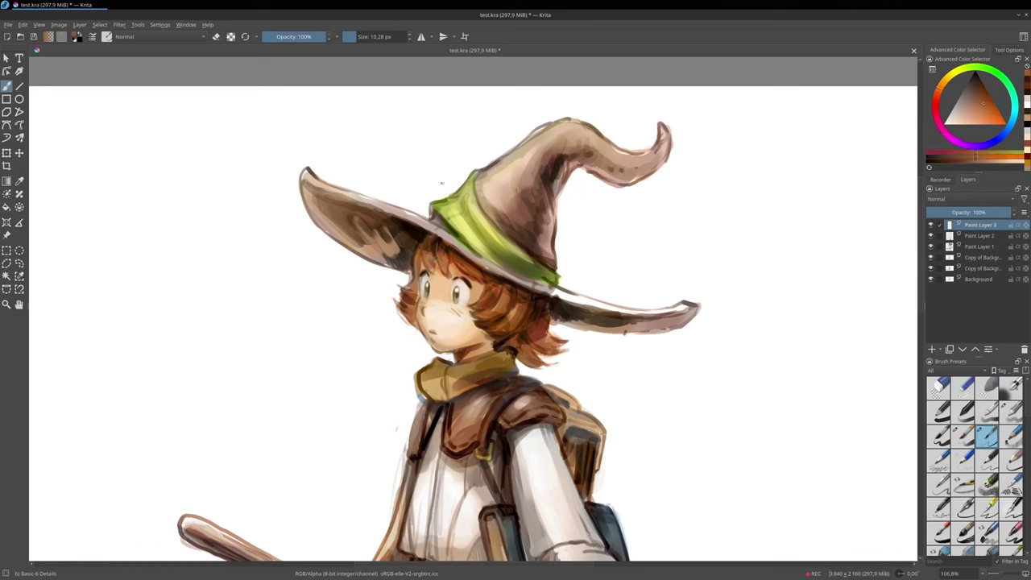
ctrl+click(452, 269)
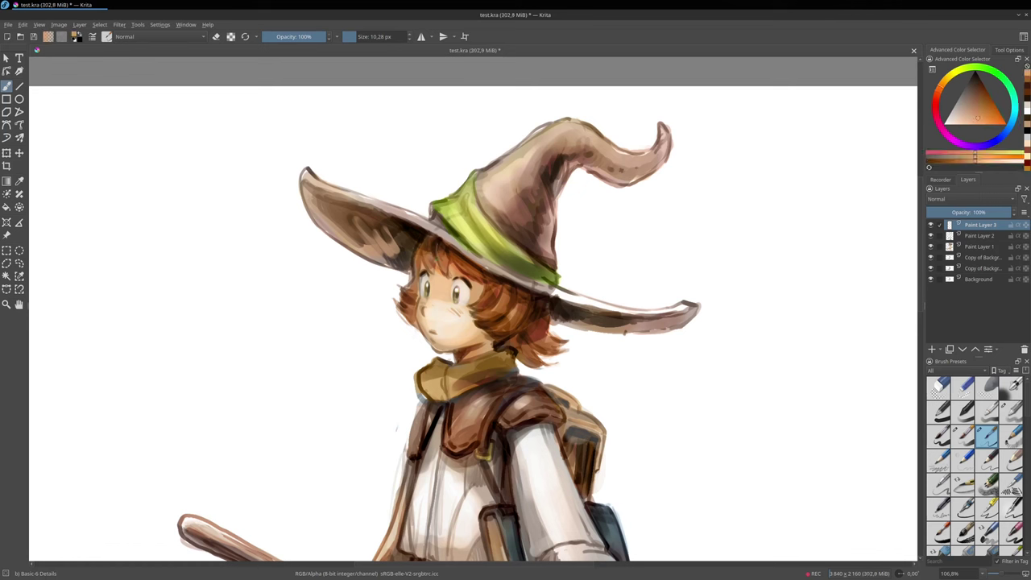
Refine the hair tips in front of the face with sampled orange and dark brown, using a brush of about 16 px.
key(bracketright)
ctrl+click(484, 333)
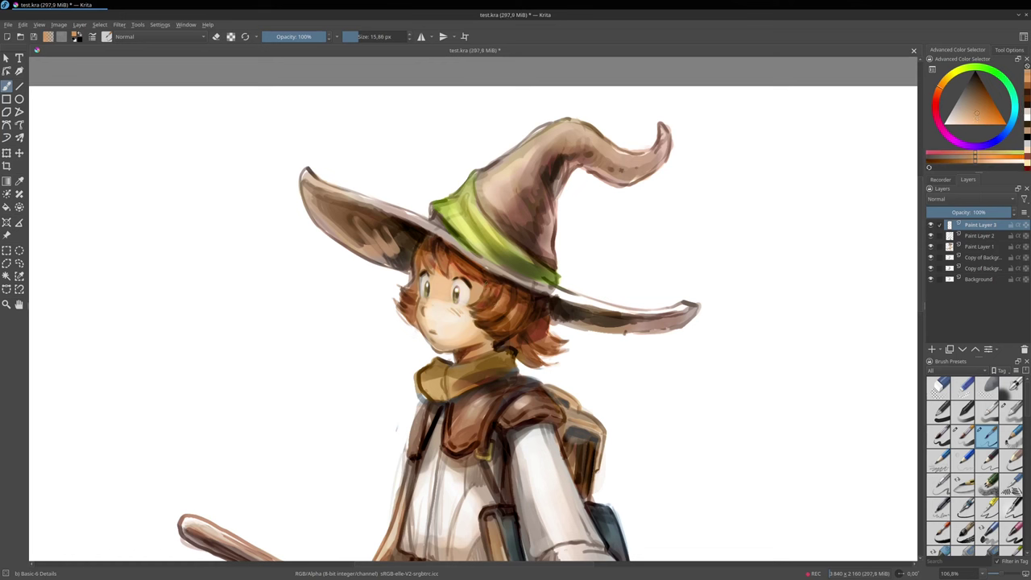
ctrl+click(402, 299)
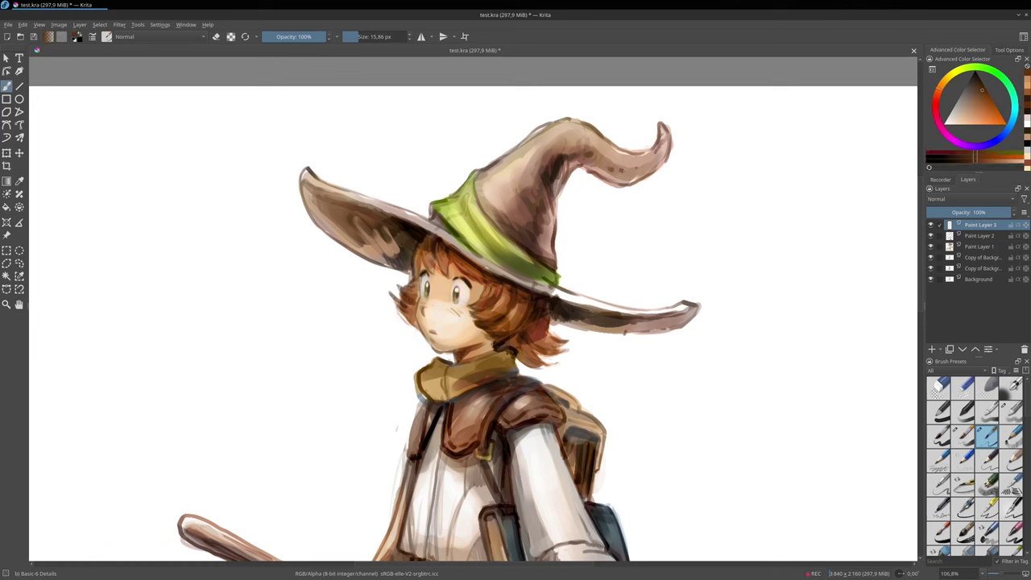
Blend the underside of the hat brim with sampled browns, and highlight the brim's edge in pale beige with a larger brush.
ctrl+click(382, 237)
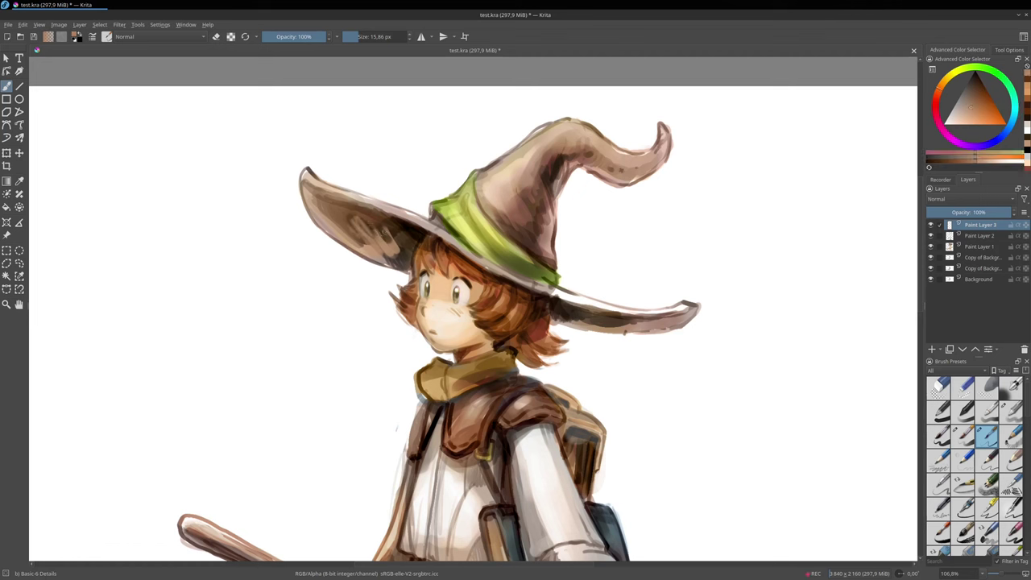
ctrl+click(401, 231)
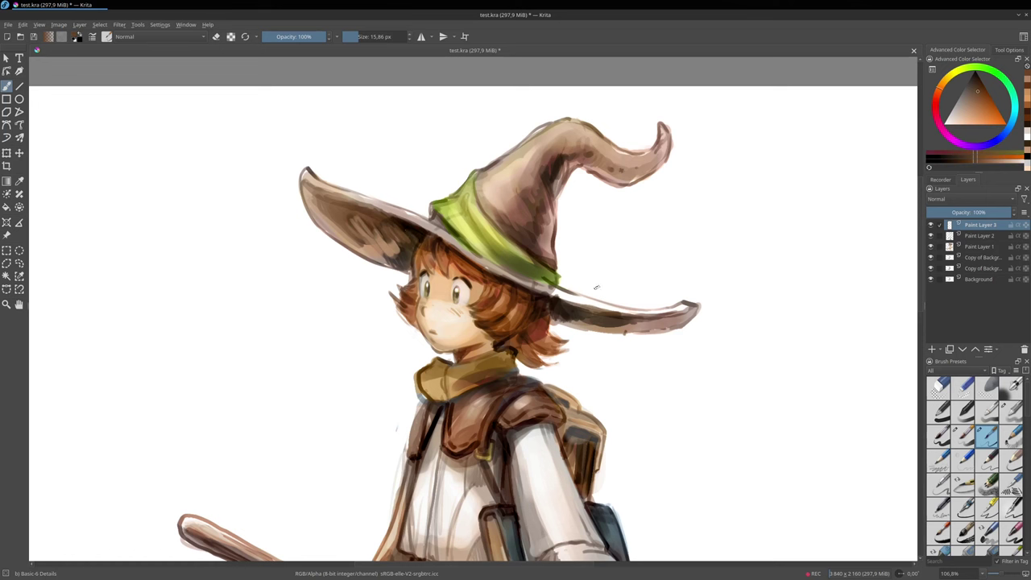
ctrl+click(321, 178)
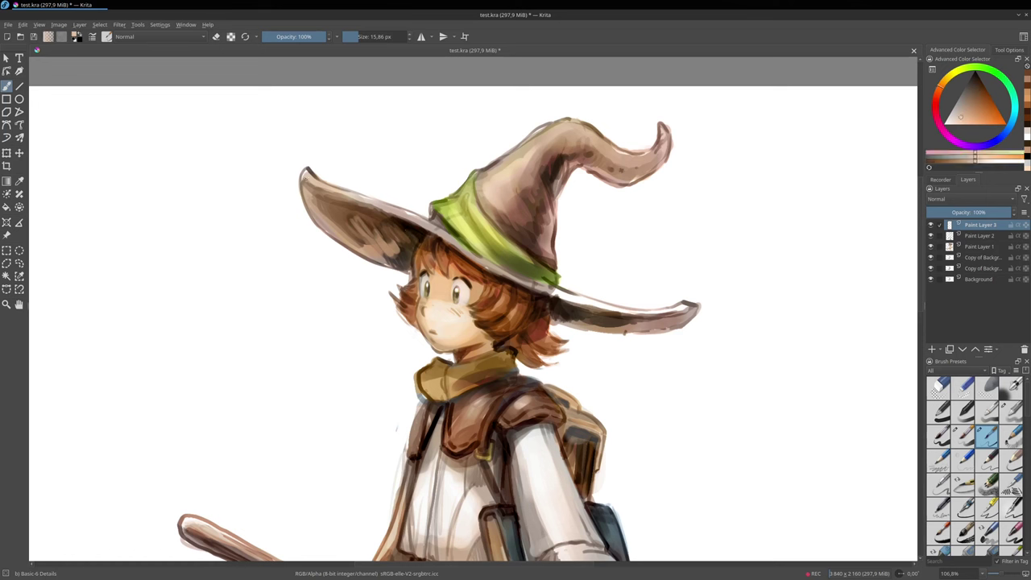
drag(305, 179, 305, 193)
key(bracketright)
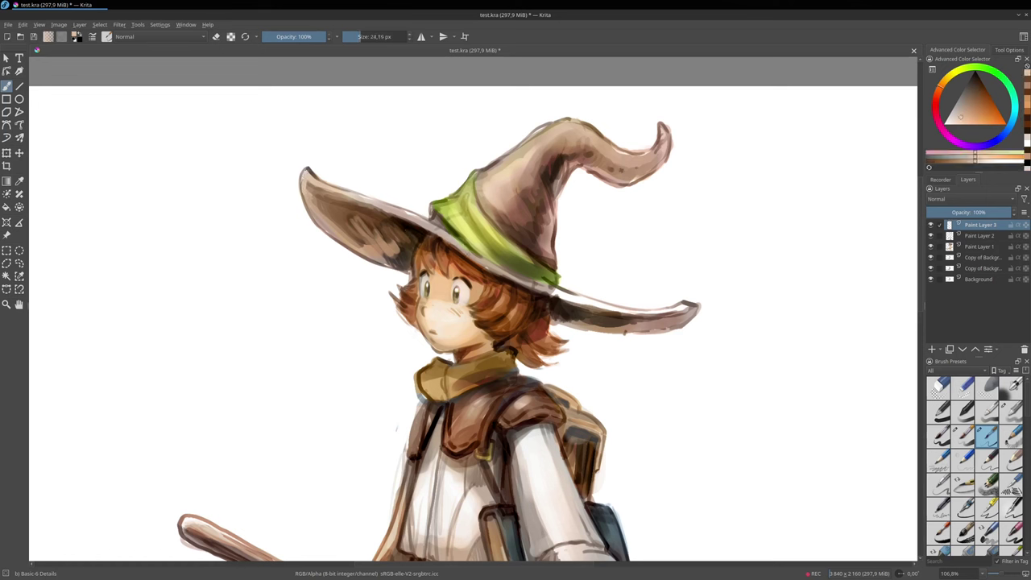
drag(469, 249, 522, 282)
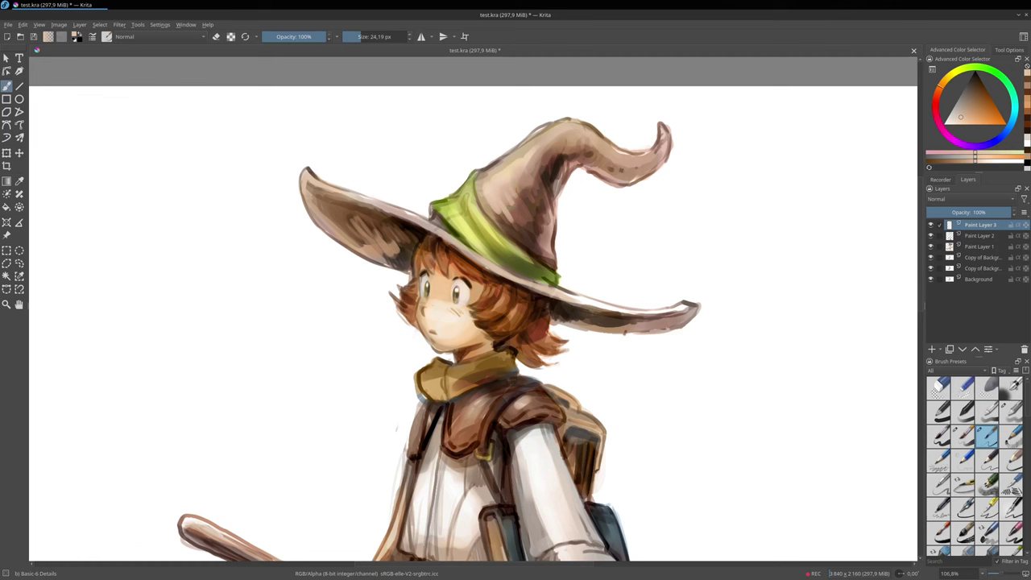
Refine the hat's green band with sampled and lightened yellow-greens, reducing the brush to about 17 px.
ctrl+click(475, 259)
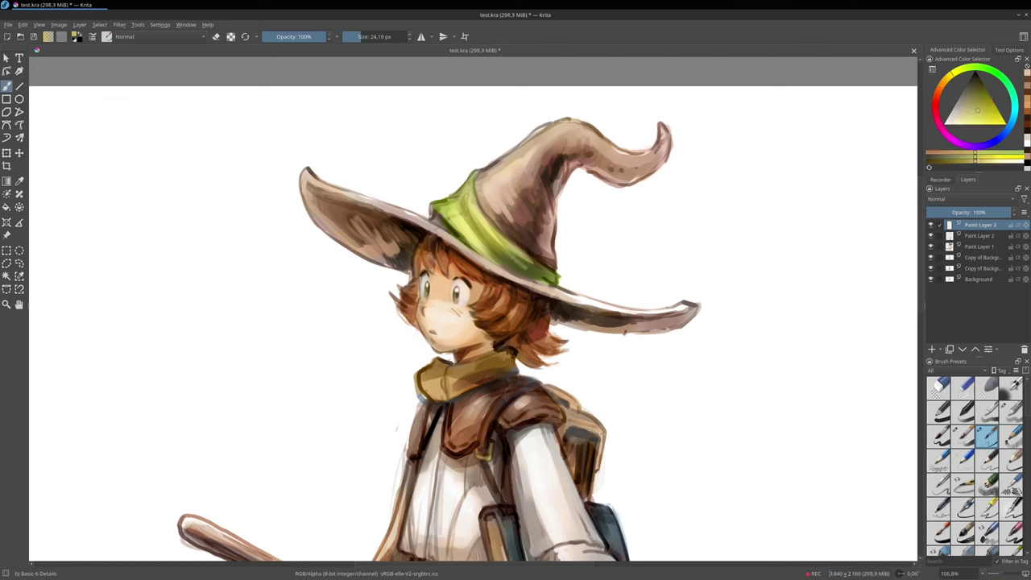
drag(511, 255, 536, 270)
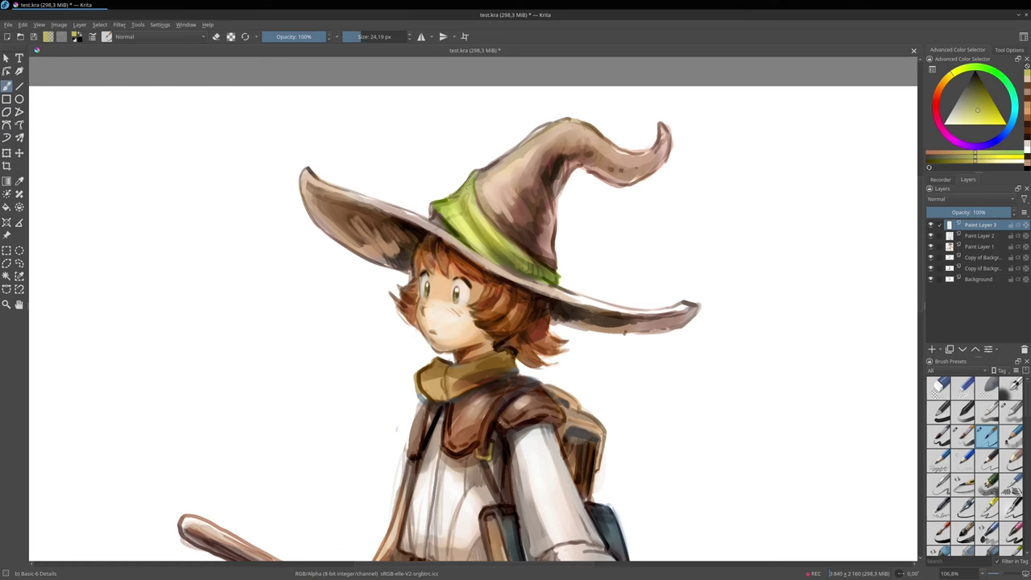
ctrl+click(480, 217)
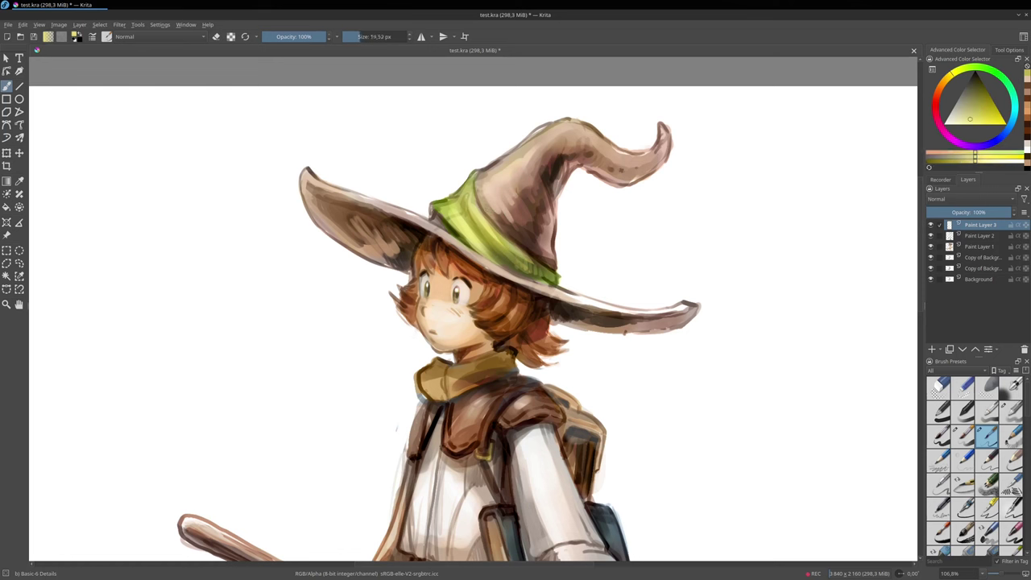
drag(472, 188, 469, 188)
mouse_move(471, 181)
mouse_down()
mouse_move(465, 193)
mouse_move(472, 180)
mouse_up()
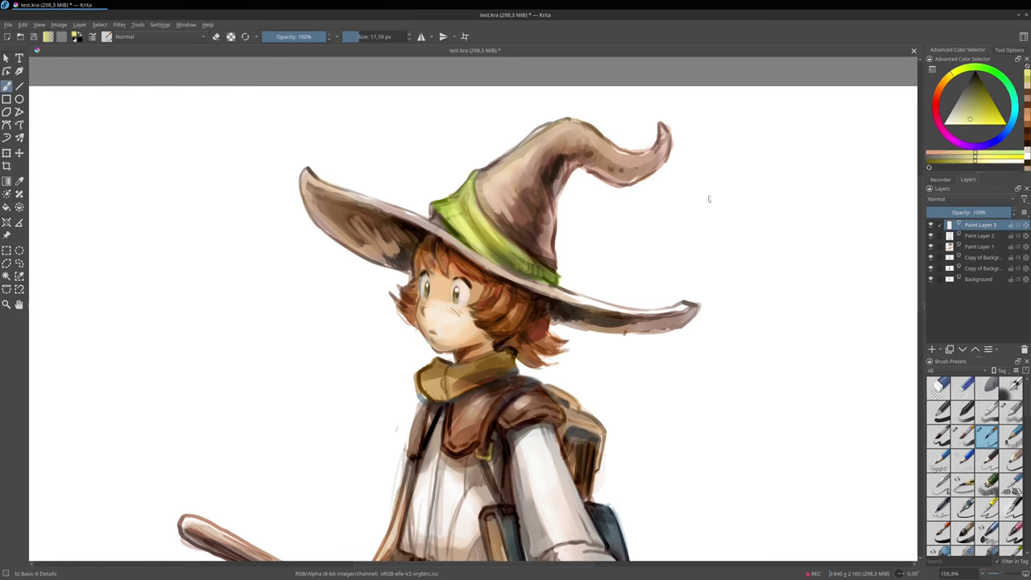
drag(973, 124, 967, 124)
mouse_move(467, 185)
mouse_down()
mouse_move(441, 207)
mouse_move(449, 210)
mouse_up()
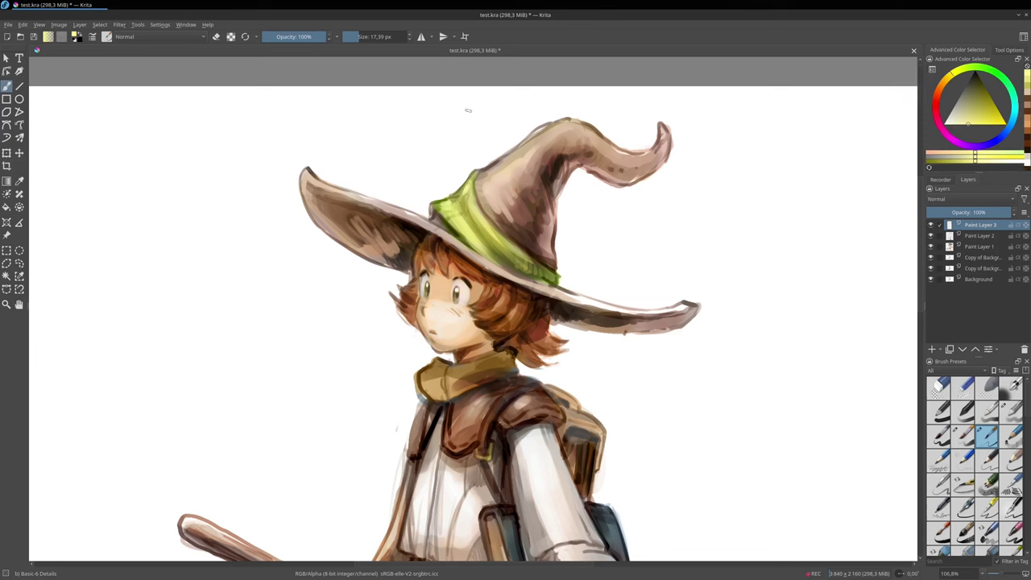
Smooth the cheek and jaw with skin tones sampled from the face, and clean the chin's outline with white sampled beside it.
ctrl+click(438, 298)
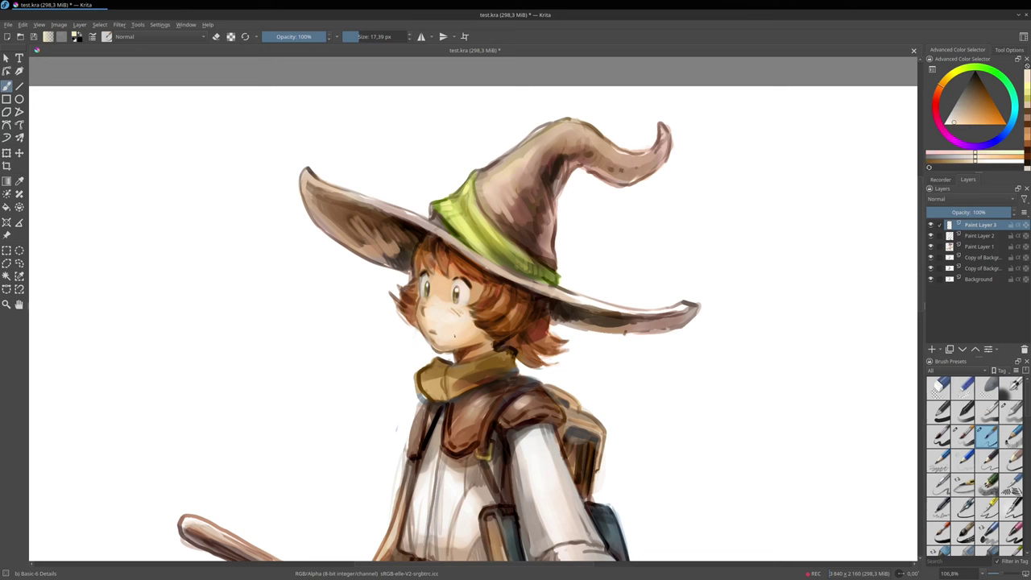
ctrl+click(473, 337)
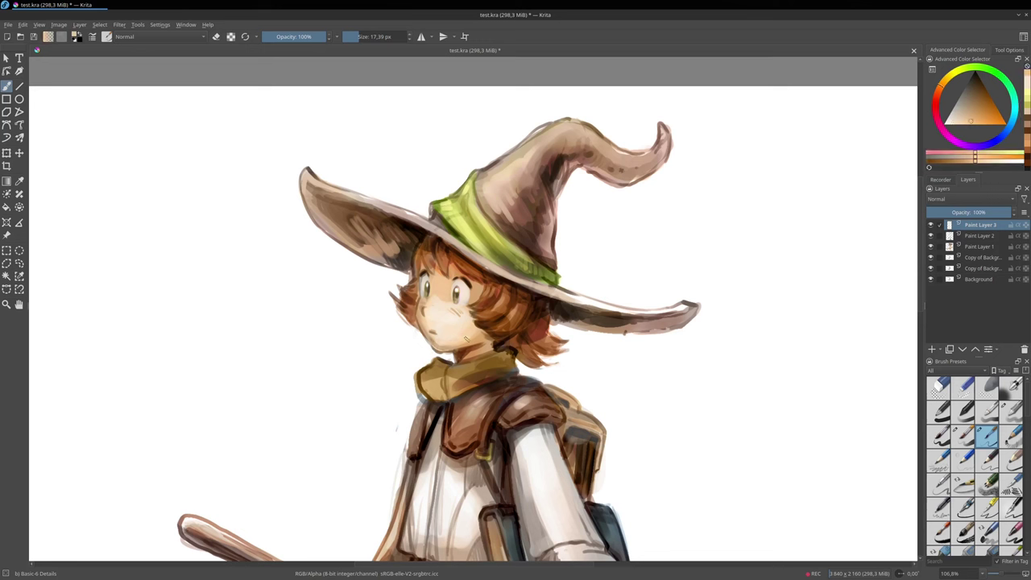
ctrl+click(439, 339)
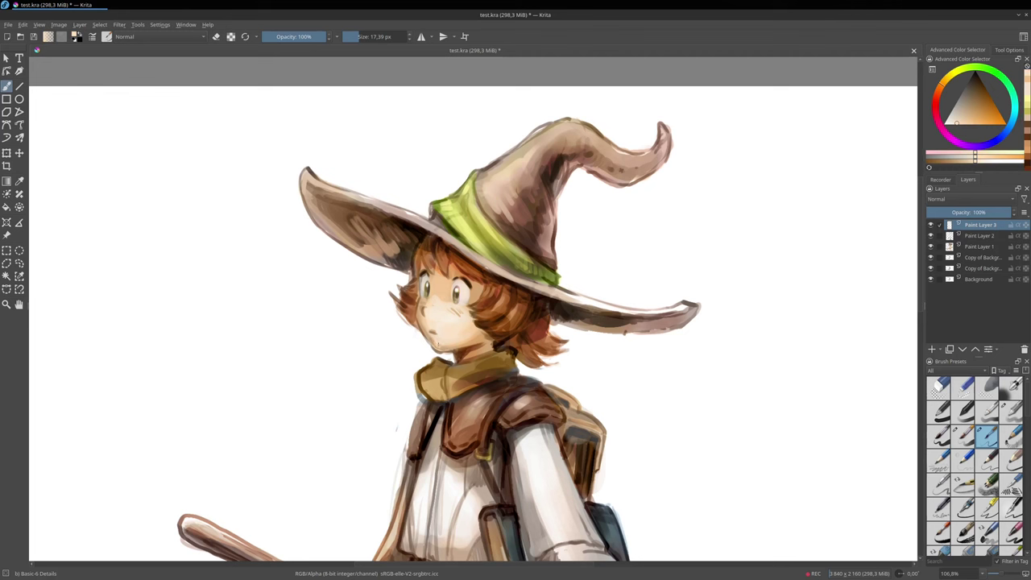
mouse_move(438, 346)
mouse_down()
mouse_move(462, 341)
mouse_move(437, 353)
mouse_move(454, 352)
mouse_up()
ctrl+click(427, 351)
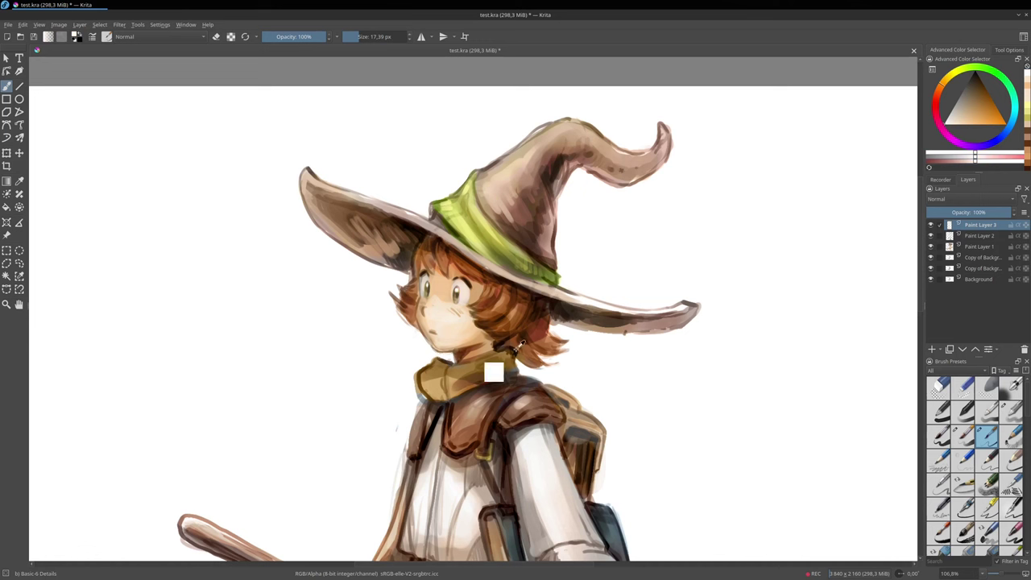
Touch up the hair at the nape with sampled browns and add saturated red-orange accents to the hair behind the ear.
ctrl+click(480, 380)
drag(505, 347, 517, 352)
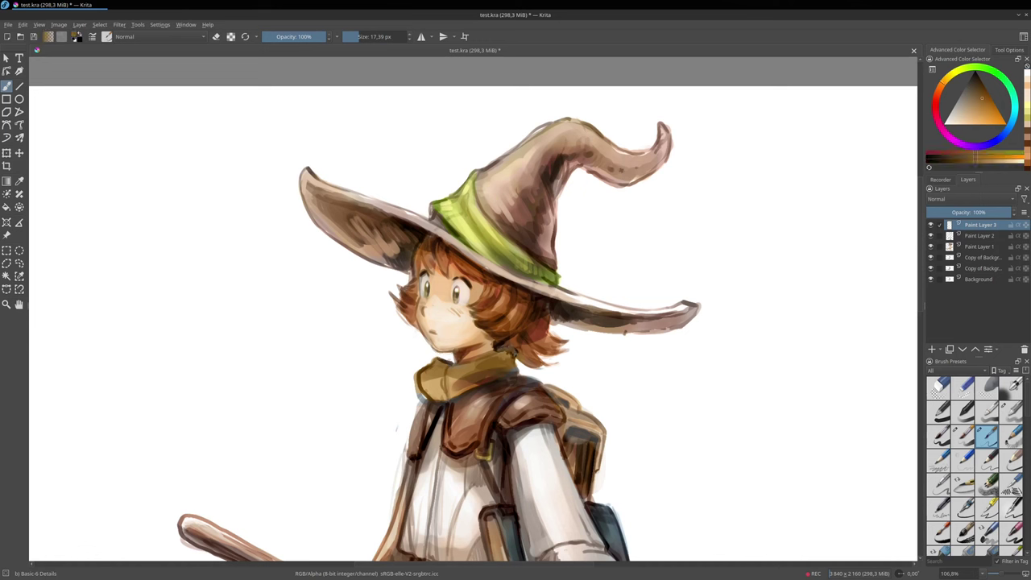
ctrl+click(527, 329)
drag(521, 327, 526, 331)
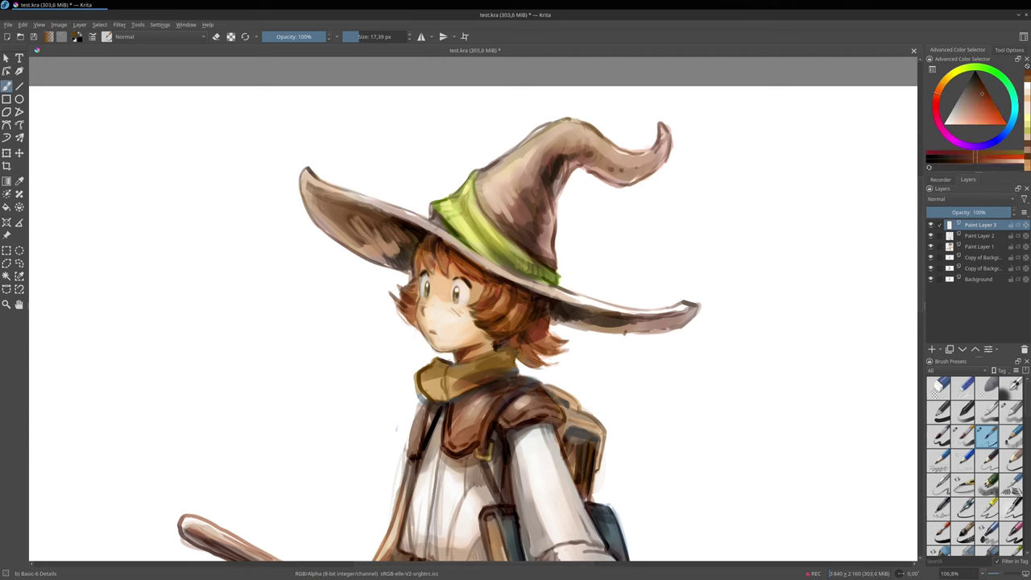
drag(975, 108, 996, 107)
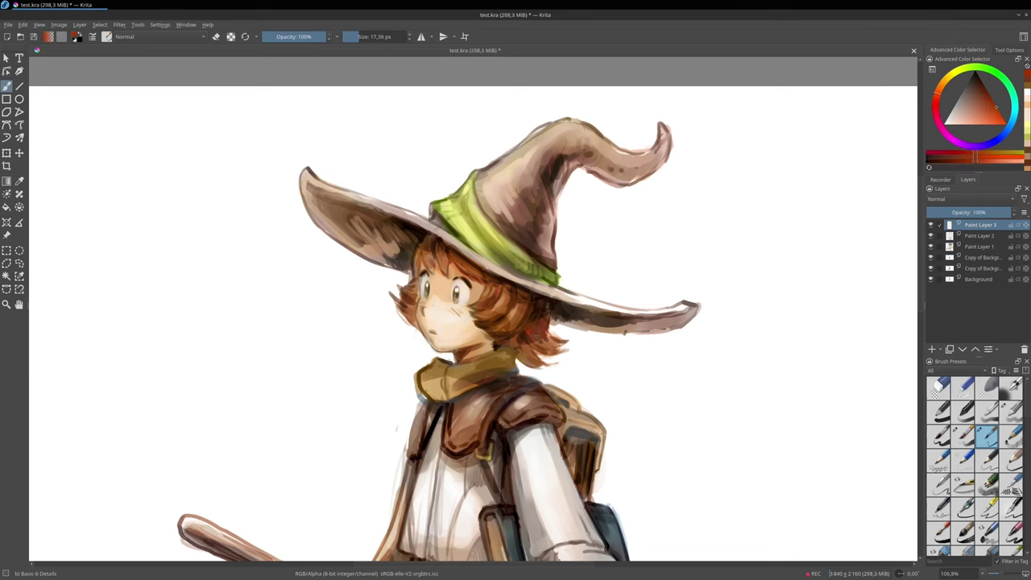
drag(531, 314, 536, 322)
Blend the shading of the hat's cone above the band with reddish brown sampled from it.
ctrl+click(514, 213)
drag(506, 207, 507, 213)
mouse_move(510, 217)
mouse_down()
mouse_move(514, 226)
mouse_move(508, 215)
mouse_up()
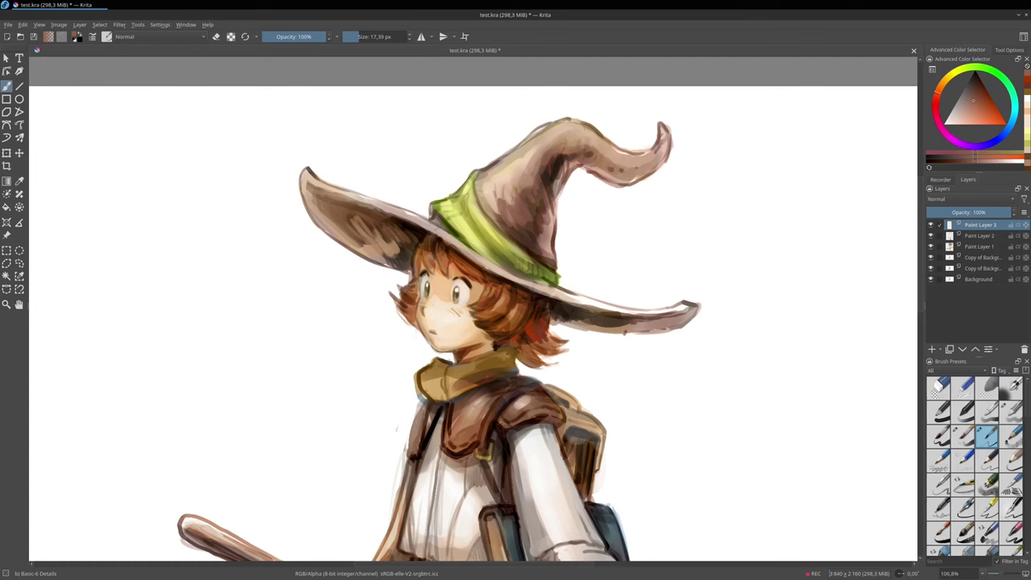
Highlight the front edge of the hat brim and the bend of the cone in pale warm beige.
ctrl+click(395, 246)
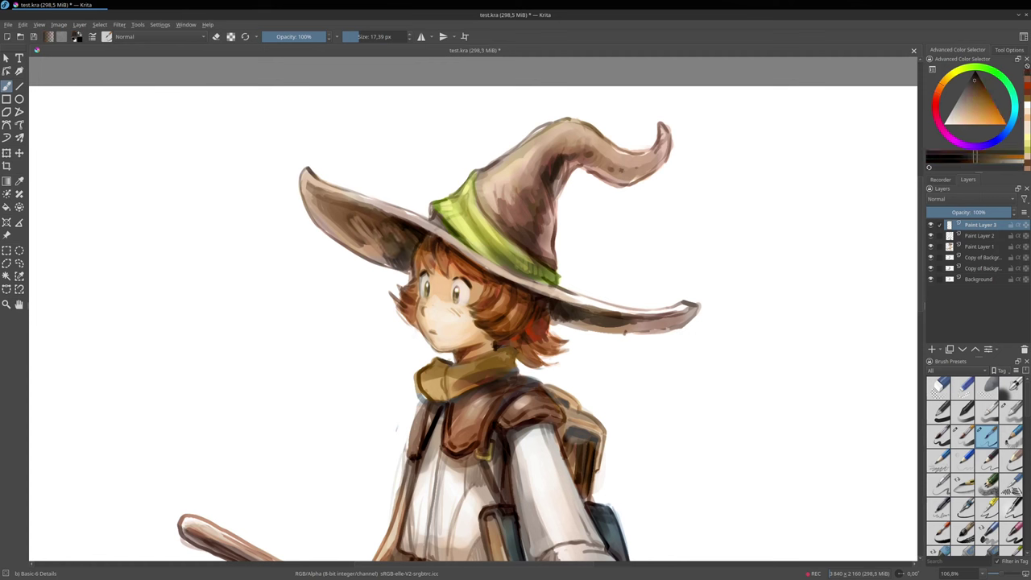
ctrl+click(464, 240)
ctrl+click(420, 220)
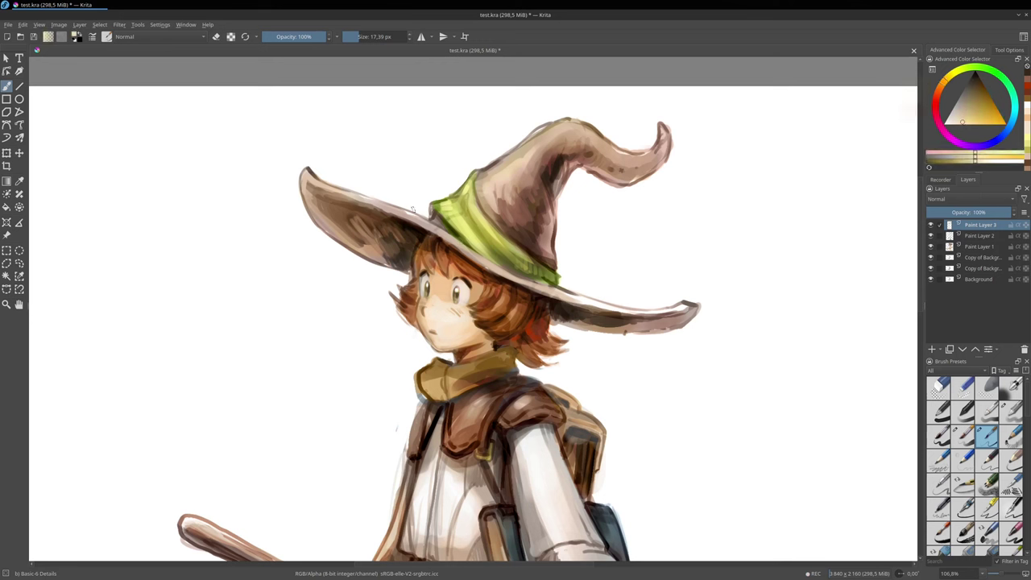
mouse_move(420, 220)
mouse_down()
mouse_move(499, 268)
mouse_move(580, 297)
mouse_up()
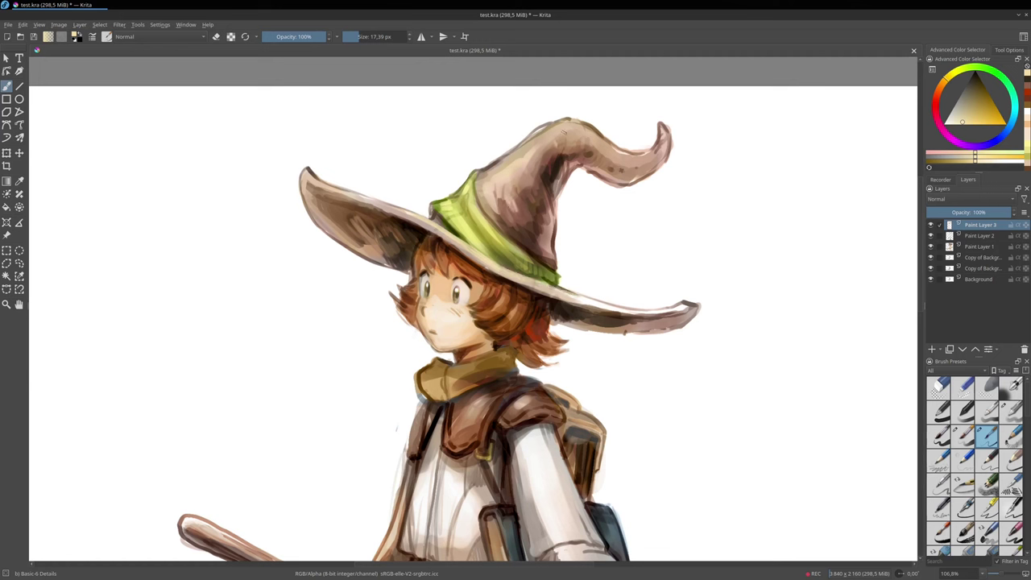
mouse_move(571, 125)
mouse_down()
mouse_move(524, 131)
mouse_move(560, 119)
mouse_up()
ctrl+click(527, 128)
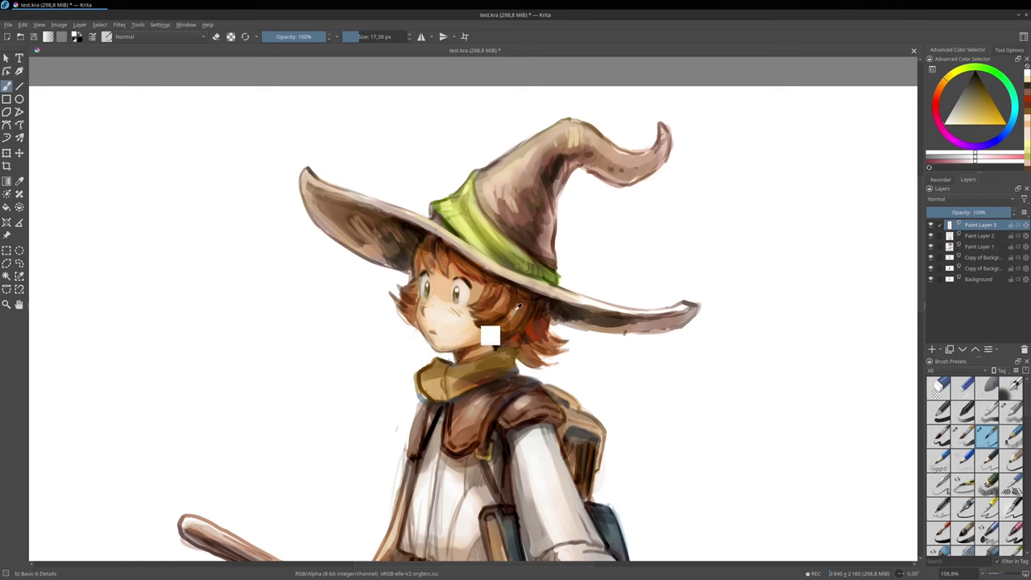
Add light orange highlight strands to the side hair, starting from a sampled neck tone made lighter.
ctrl+click(475, 341)
drag(984, 111, 982, 122)
mouse_move(517, 305)
mouse_down()
mouse_move(505, 327)
mouse_move(499, 308)
mouse_move(488, 311)
mouse_up()
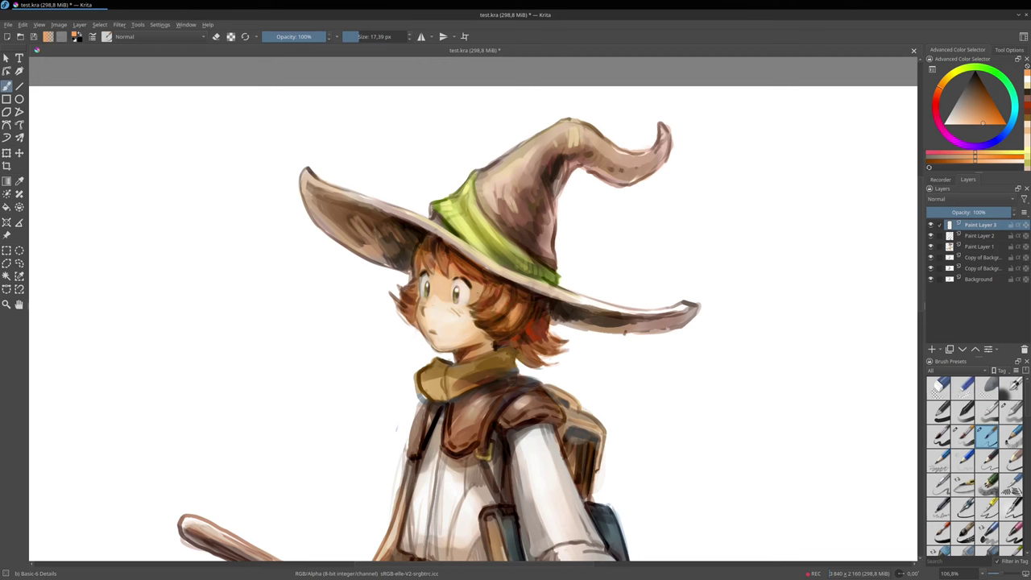
ctrl+click(407, 279)
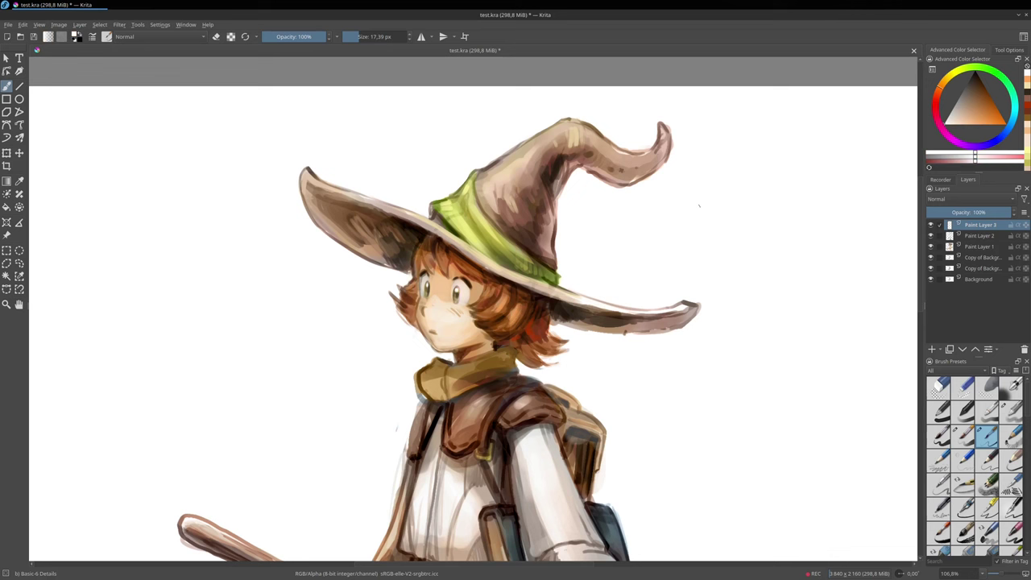
ctrl+click(522, 311)
ctrl+click(521, 311)
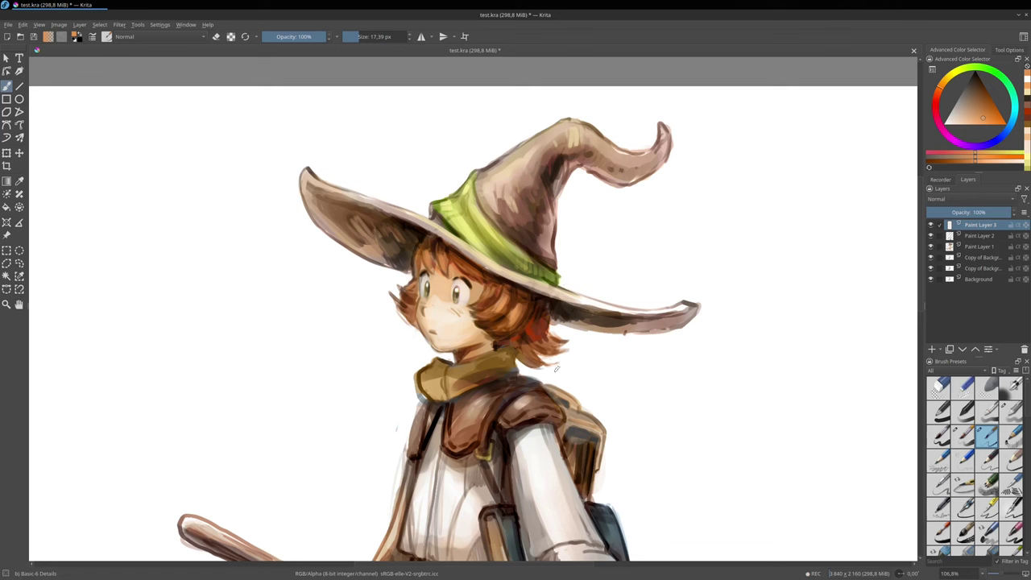
Define the flicked hair tips behind the neck with very dark brown sampled under the hat brim.
ctrl+click(548, 305)
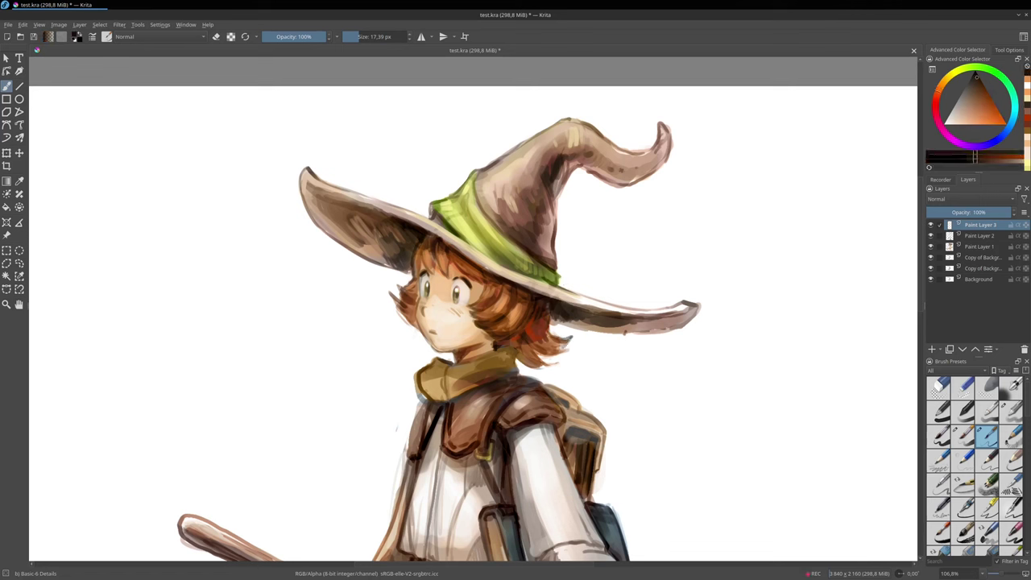
mouse_move(554, 351)
mouse_down()
mouse_move(570, 346)
mouse_move(537, 353)
mouse_move(536, 369)
mouse_move(517, 377)
mouse_up()
ctrl+click(520, 330)
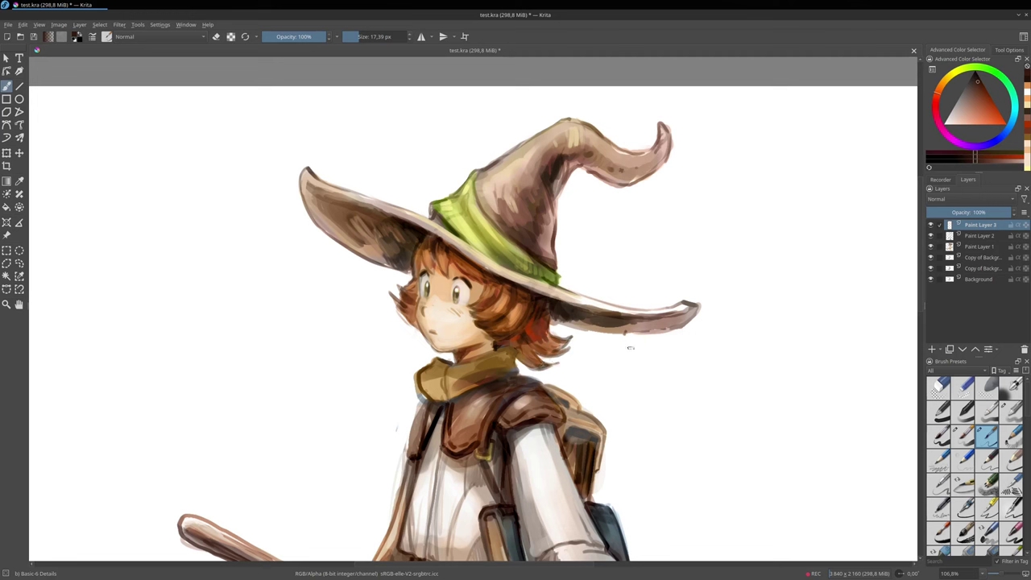
Brighten the face between the eyes and cheek with pale peach and skin tones sampled from the face.
ctrl+click(440, 307)
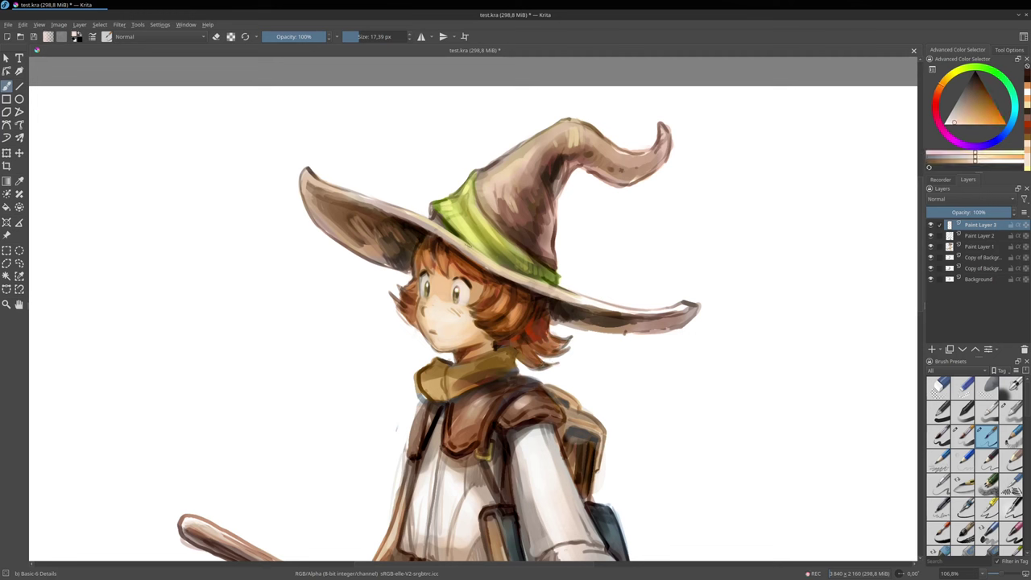
click(954, 125)
drag(946, 118, 947, 118)
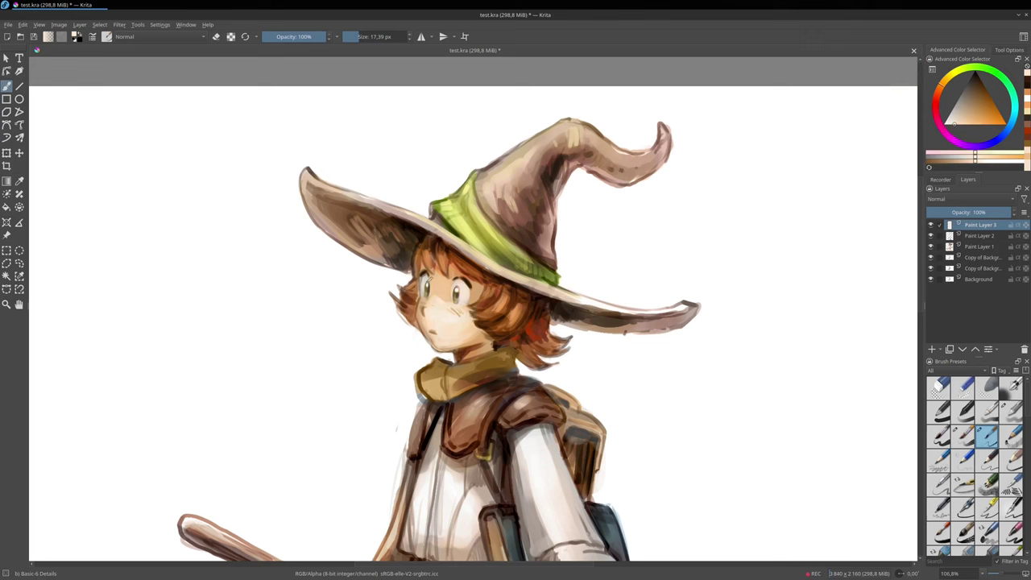
ctrl+click(419, 304)
drag(436, 296, 434, 294)
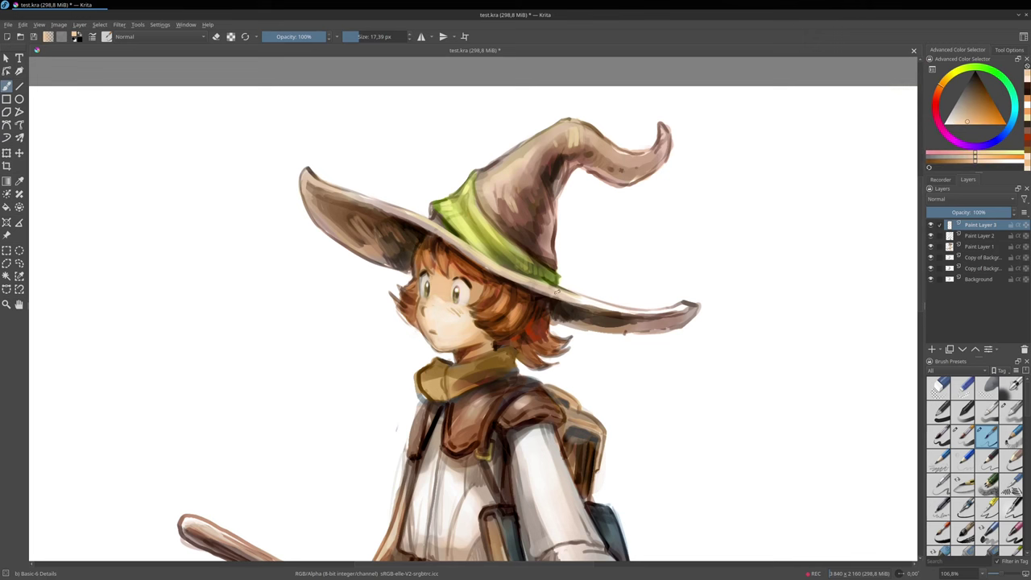
Enlarge the brush to about 34 px and deepen the hair's shadow under the brim with sampled dark brown.
scroll(564, 313, down, 2)
drag(572, 339, 556, 304)
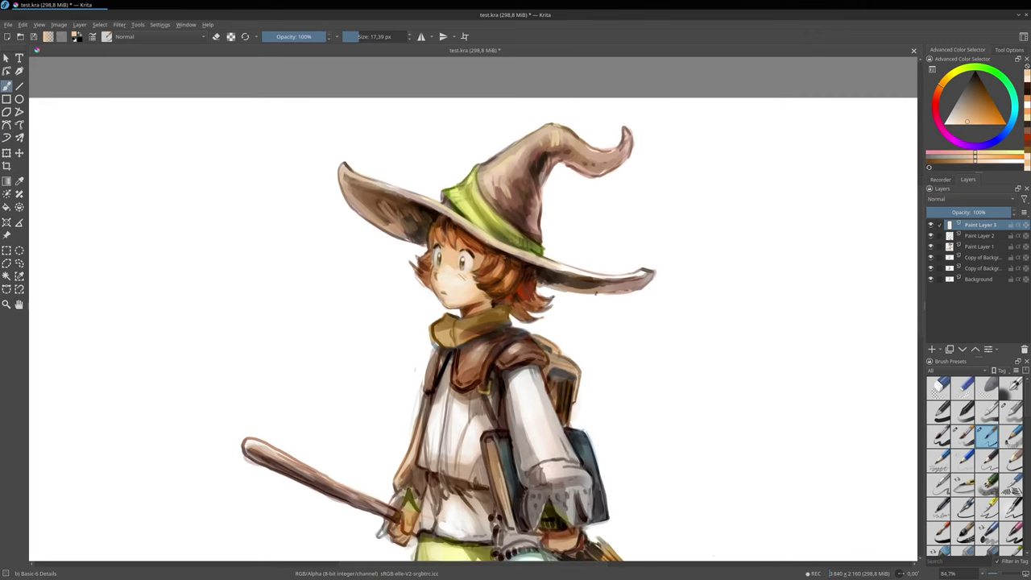
shift+drag(511, 254, 520, 254)
ctrl+click(533, 276)
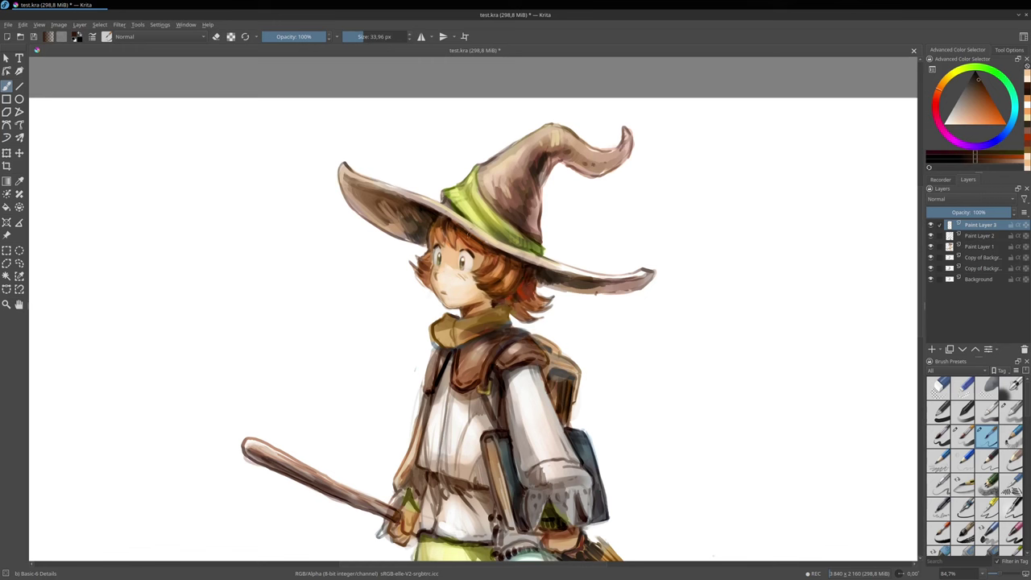
drag(467, 233, 516, 273)
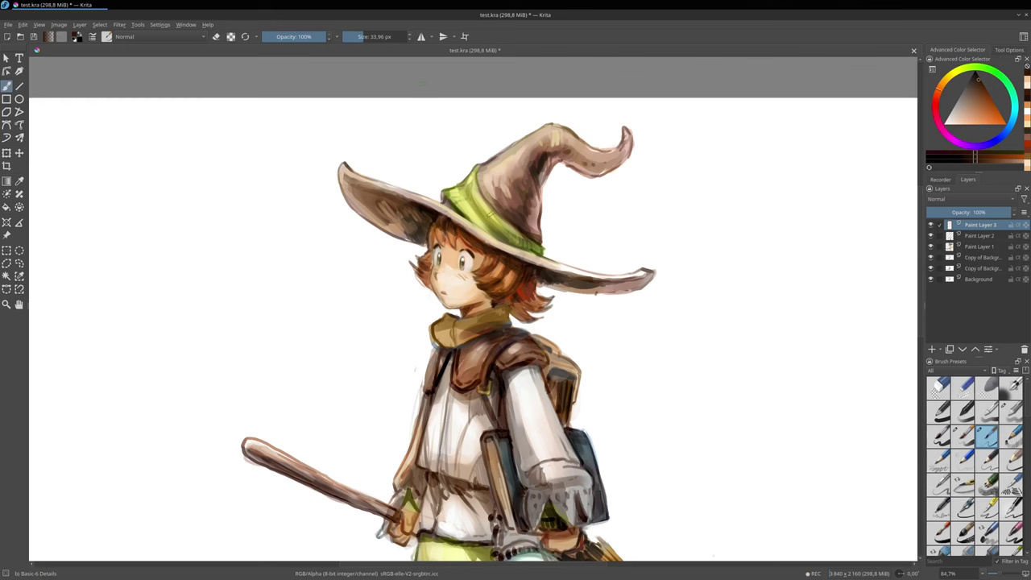
Blend the hat band with sampled light and dark greens, using a brush of about 42 px.
ctrl+click(470, 203)
drag(464, 205, 470, 204)
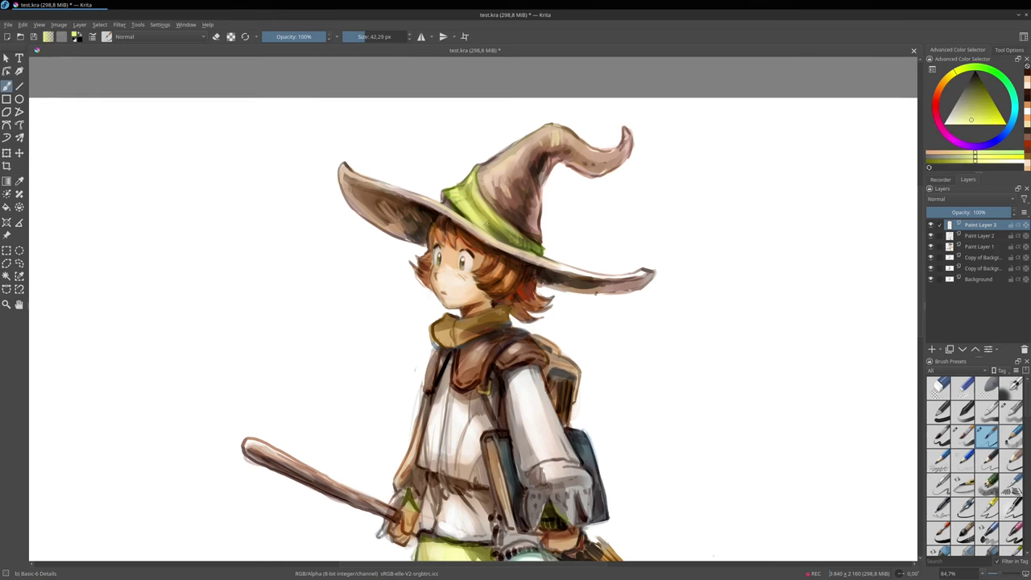
mouse_move(507, 237)
mouse_down()
mouse_move(519, 244)
mouse_move(482, 213)
mouse_move(520, 236)
mouse_up()
ctrl+click(527, 241)
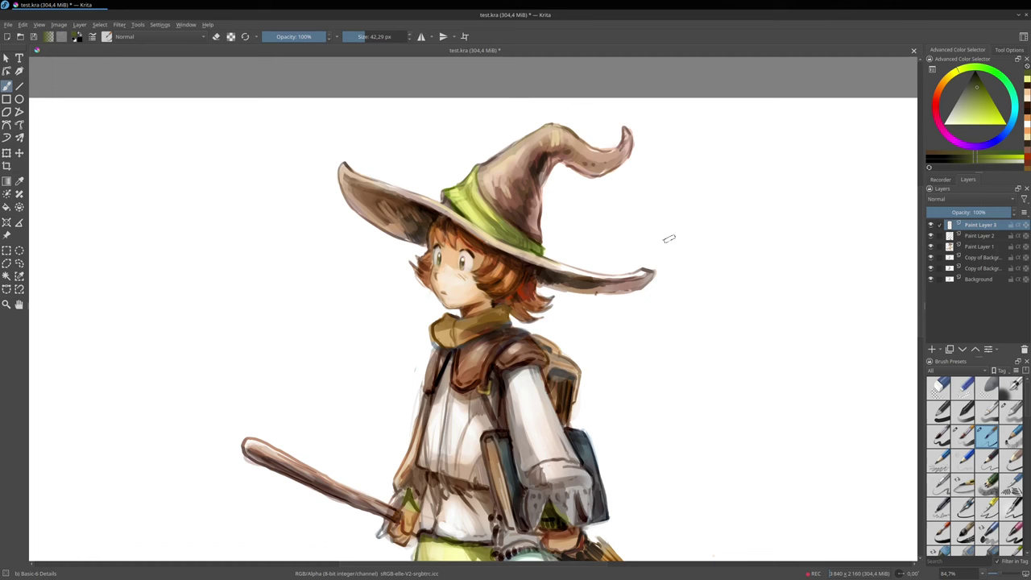
Smooth the shading of the hat's cone and curled tip with sampled browns, and sample white beside the tip.
ctrl+click(495, 175)
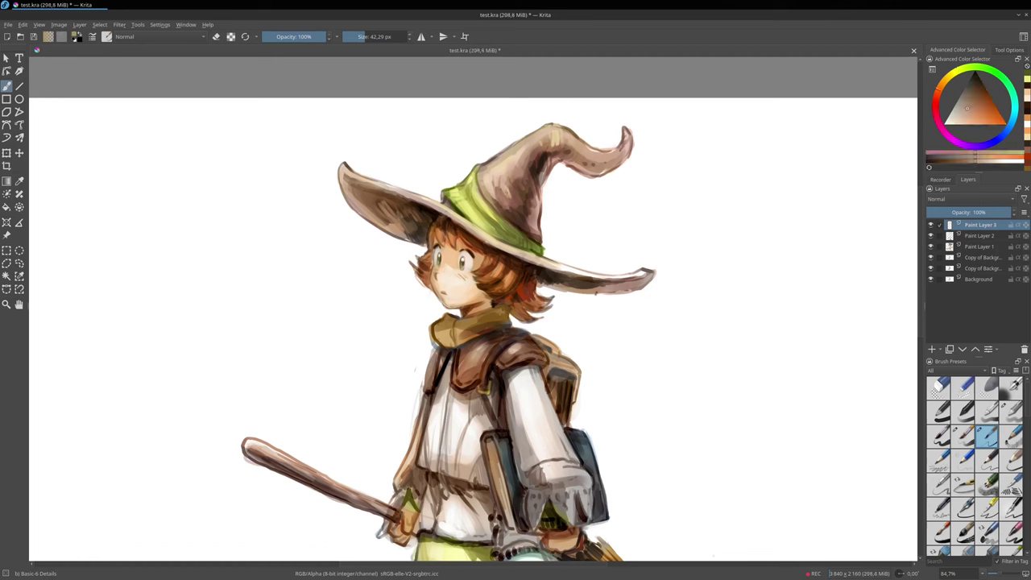
ctrl+click(509, 175)
drag(495, 183, 513, 213)
drag(496, 200, 514, 217)
ctrl+click(516, 198)
mouse_move(553, 139)
mouse_down()
mouse_move(621, 148)
mouse_move(617, 137)
mouse_up()
ctrl+click(564, 128)
ctrl+click(602, 131)
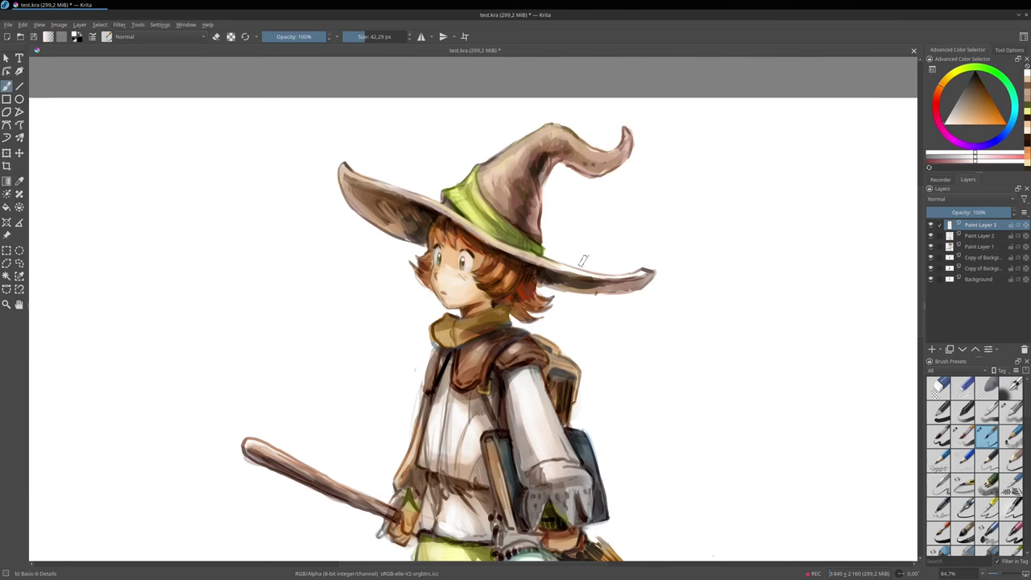
Shade the underside of the brim behind the hair with sampled near-black and reddish brown.
ctrl+click(552, 277)
drag(538, 283, 572, 288)
drag(569, 285, 611, 288)
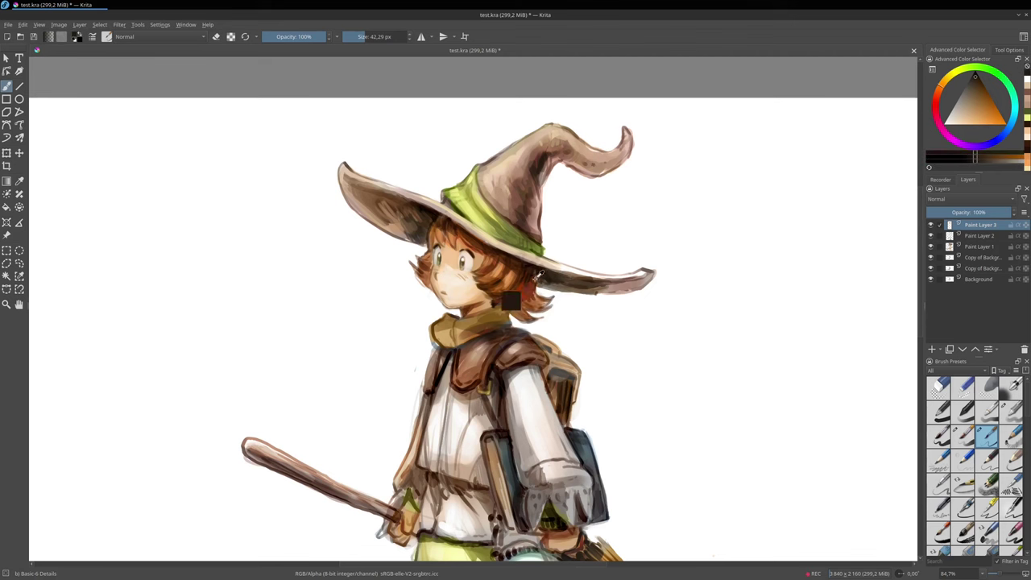
ctrl+click(525, 286)
drag(549, 280, 612, 287)
ctrl+click(517, 279)
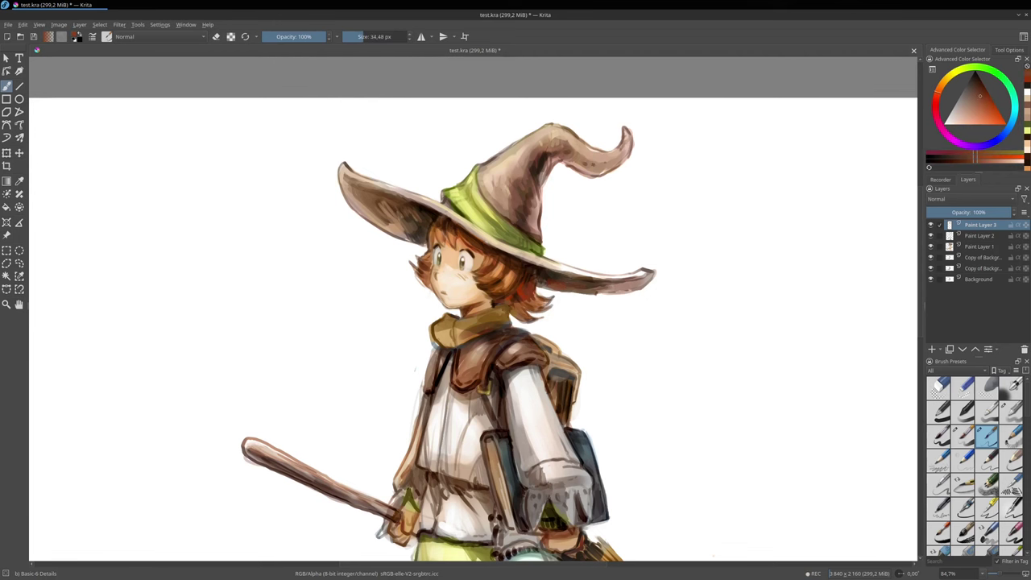
Rework the near sleeve below the shoulder cape with sampled near-black and light grey, using a brush of about 18 to 26 px.
ctrl+click(528, 363)
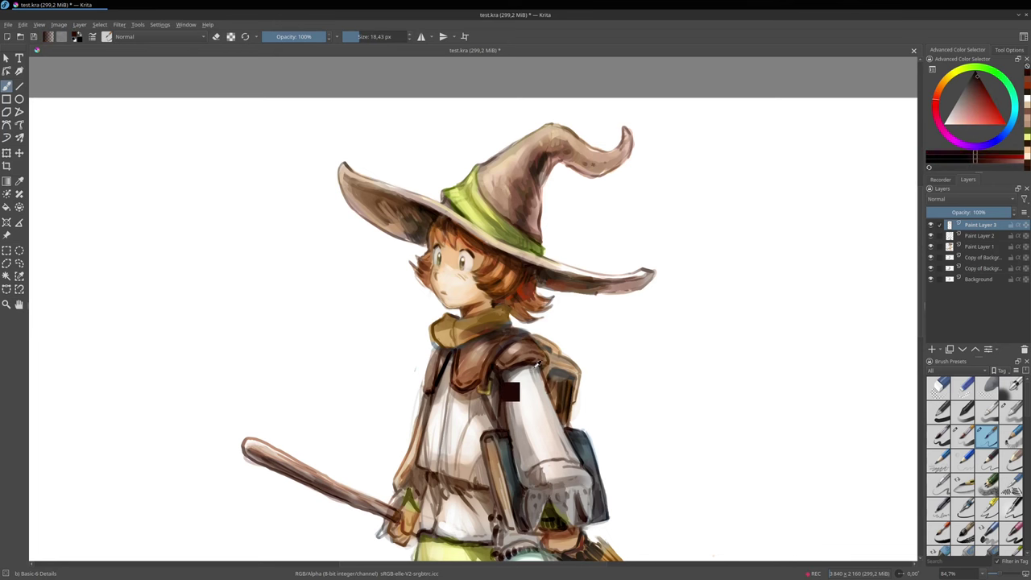
ctrl+click(509, 388)
drag(527, 388, 531, 388)
drag(528, 385, 531, 391)
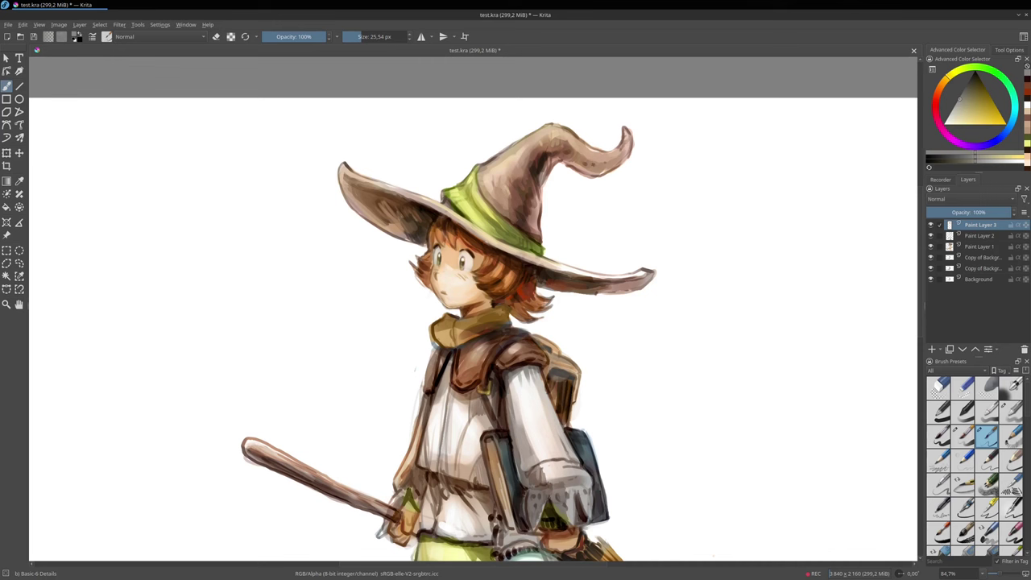
Add a new paint layer in Overlay mode and intensify the hair with reddish orange, using a brush of about 38 px.
drag(617, 401, 600, 356)
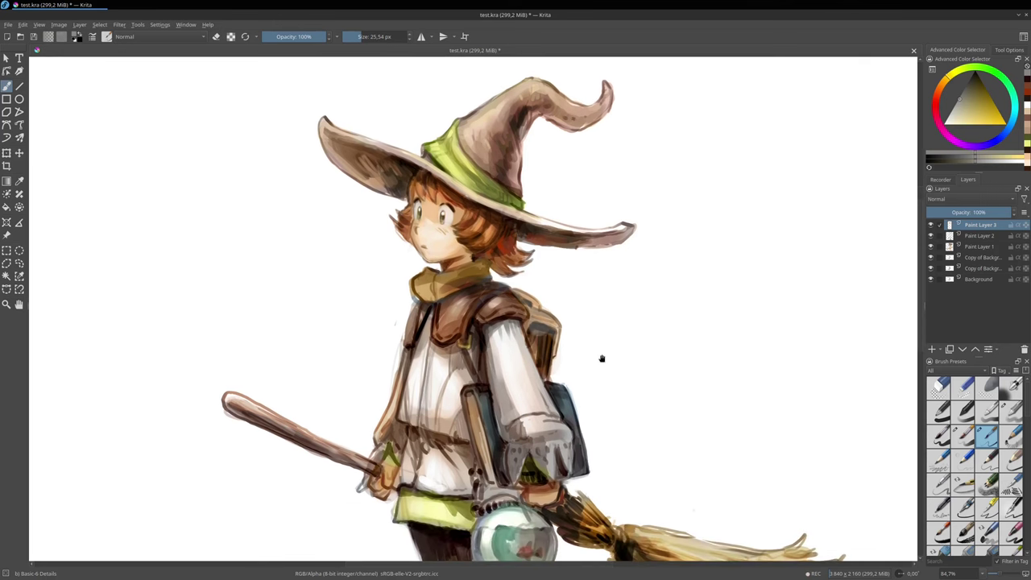
click(953, 199)
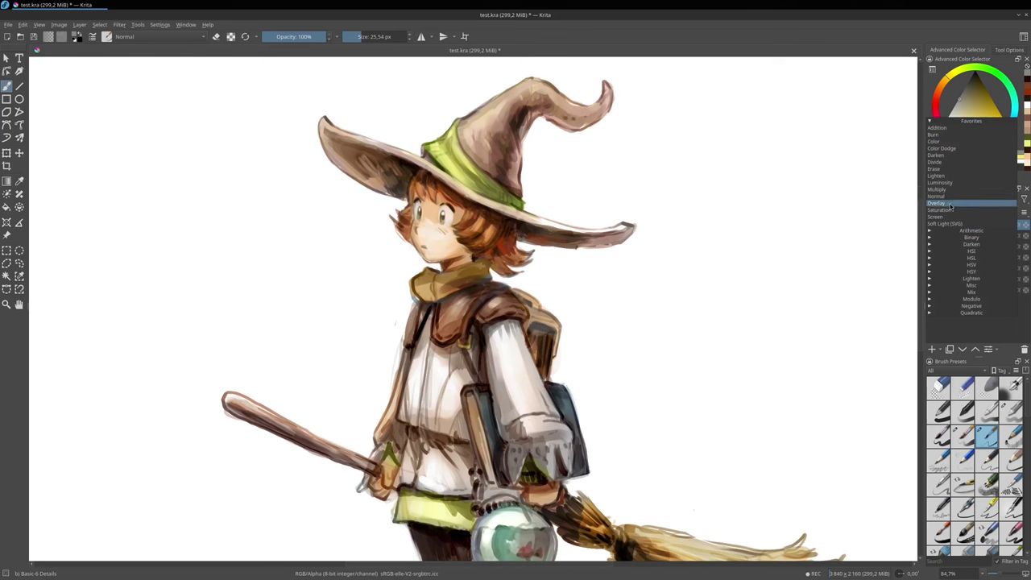
click(951, 204)
click(939, 92)
click(980, 111)
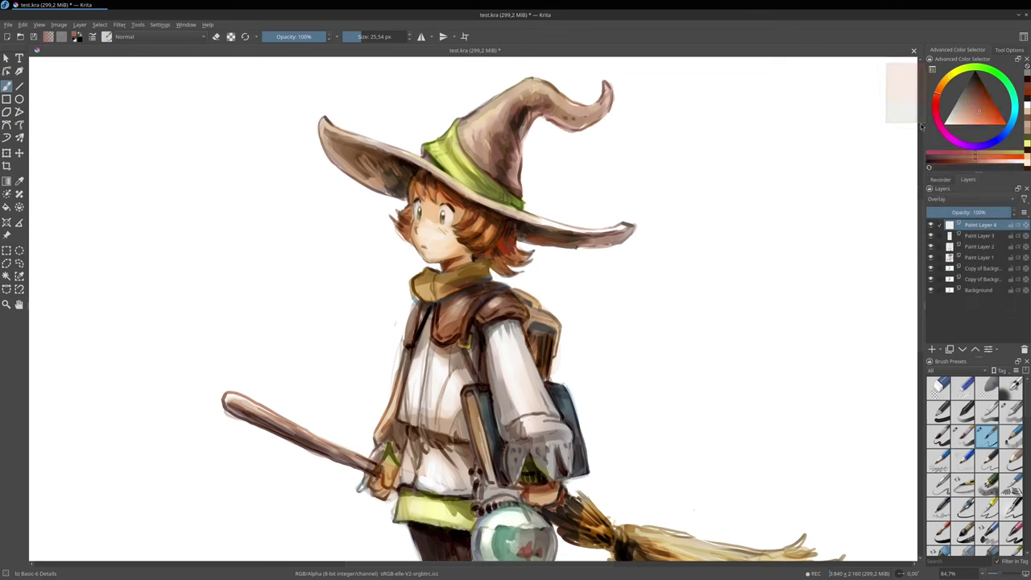
drag(466, 221, 472, 222)
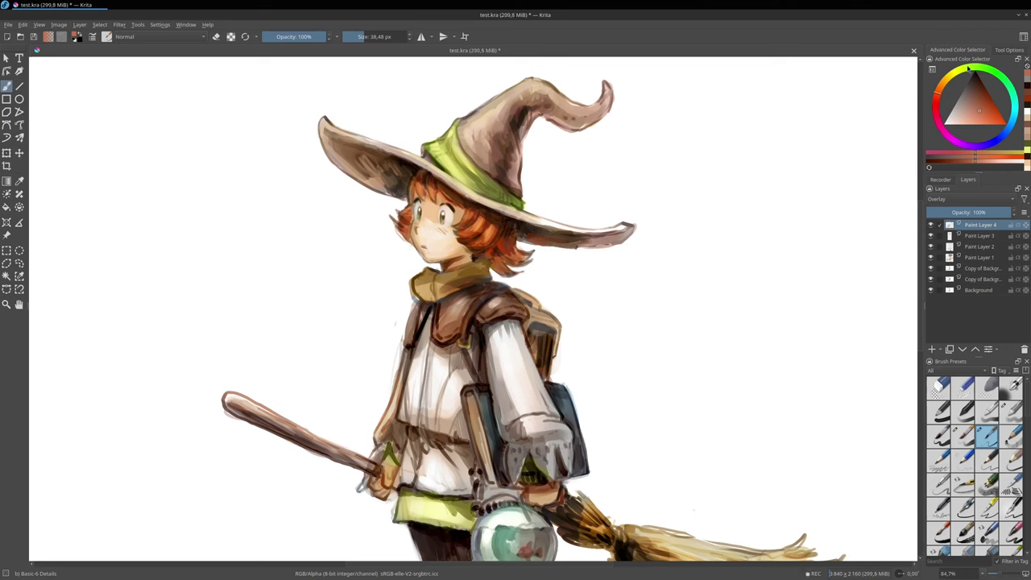
Enrich the hat band with saturated green on the Overlay layer and lighten the near sleeve's frilled cuff with pale grey.
click(969, 69)
drag(980, 109, 981, 95)
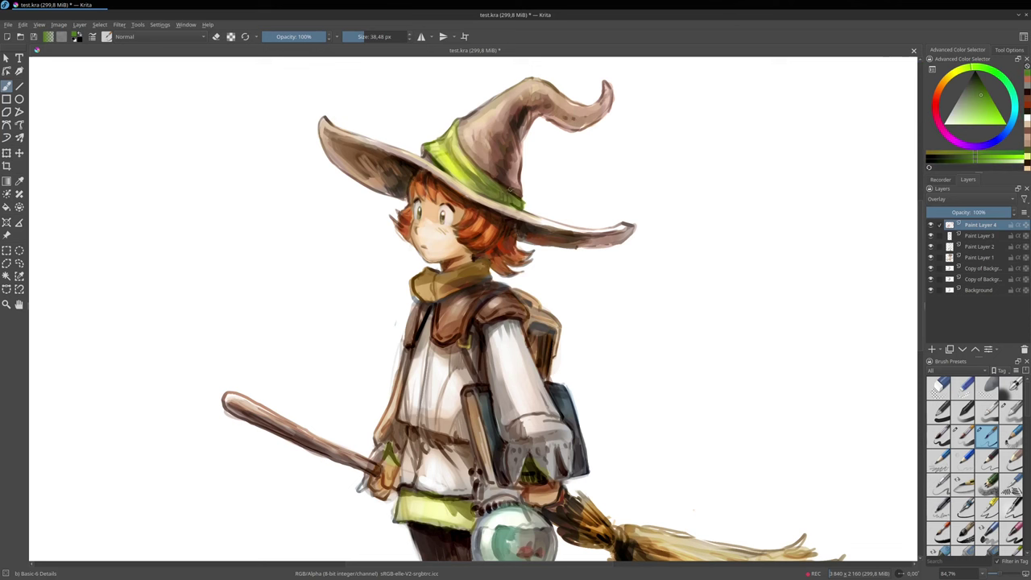
click(950, 112)
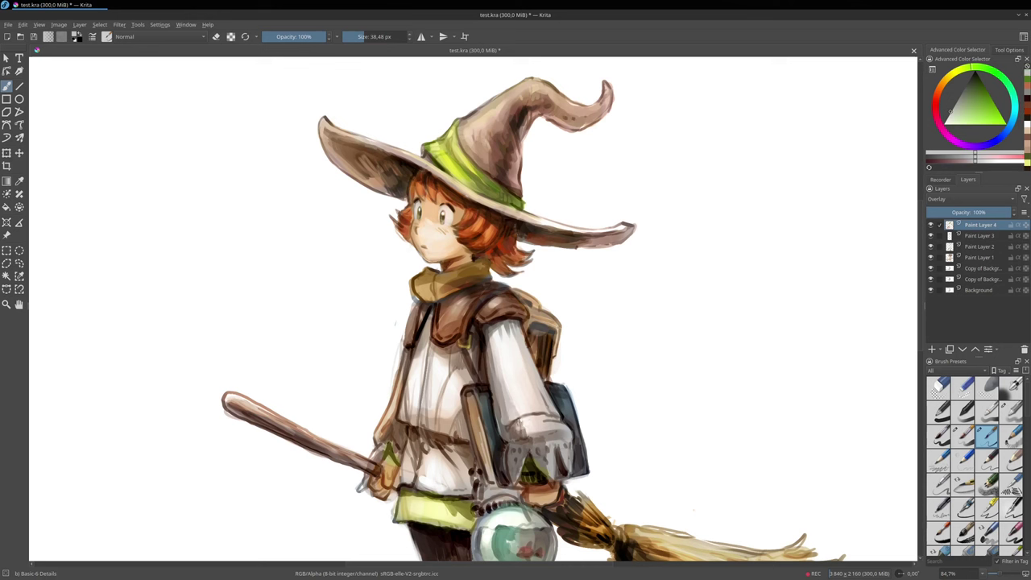
mouse_move(518, 419)
mouse_down()
mouse_move(516, 434)
mouse_move(529, 428)
mouse_move(538, 454)
mouse_move(548, 445)
mouse_move(542, 460)
mouse_move(540, 438)
mouse_move(549, 456)
mouse_move(540, 467)
mouse_move(551, 475)
mouse_move(556, 456)
mouse_move(570, 464)
mouse_move(531, 460)
mouse_move(519, 448)
mouse_move(512, 477)
mouse_up()
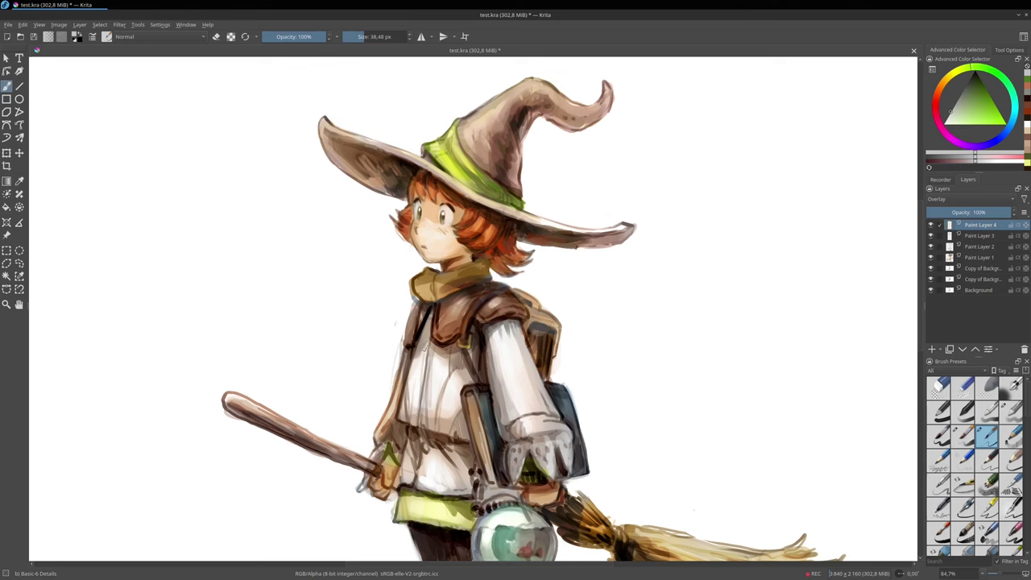
Lighten the shirt front, leather cape and far sleeve with pale grey, reducing the brush to about 33 px.
mouse_move(425, 339)
mouse_down()
mouse_move(417, 360)
mouse_move(422, 343)
mouse_up()
drag(457, 356, 453, 370)
drag(461, 356, 457, 372)
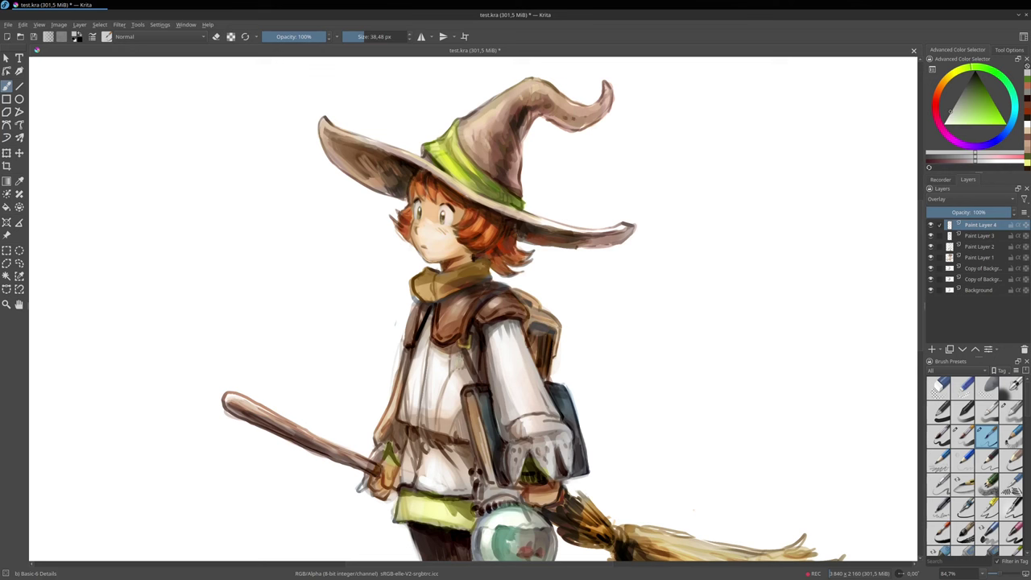
mouse_move(443, 311)
mouse_down()
mouse_move(443, 332)
mouse_move(452, 317)
mouse_move(507, 300)
mouse_up()
key(bracketleft)
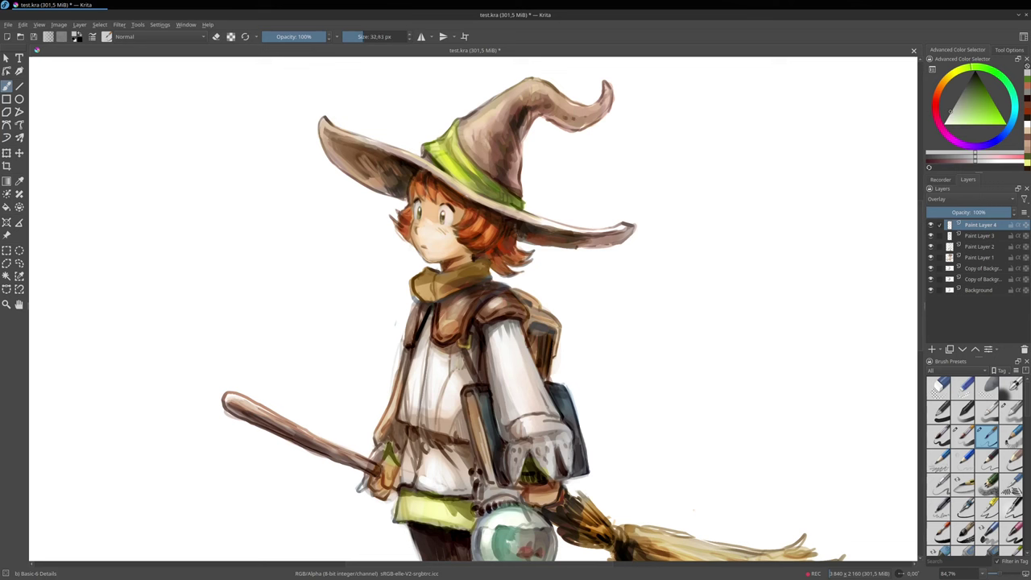
drag(380, 441, 396, 382)
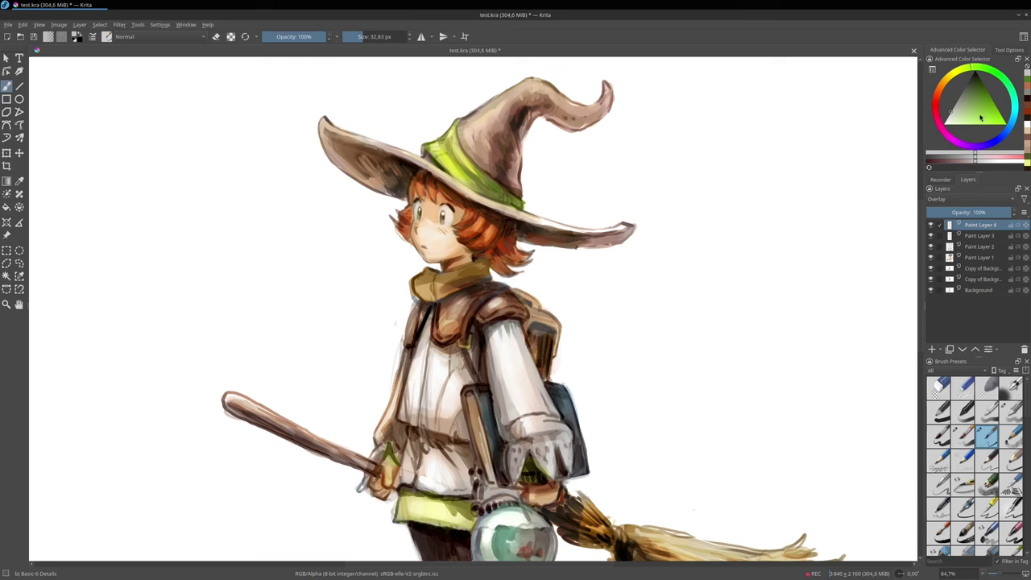
Add dark green and bright orange accents to the character on the Overlay layer, enlarging the brush to about 39 px.
drag(980, 117, 974, 87)
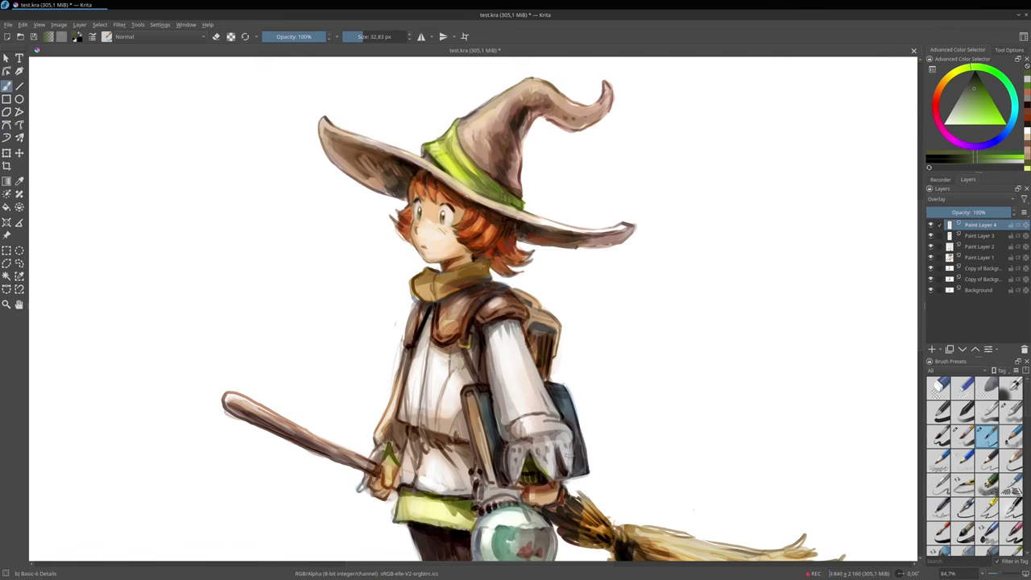
mouse_move(574, 514)
mouse_down()
mouse_move(587, 298)
mouse_move(633, 370)
mouse_up()
drag(628, 288, 591, 406)
drag(591, 407, 594, 380)
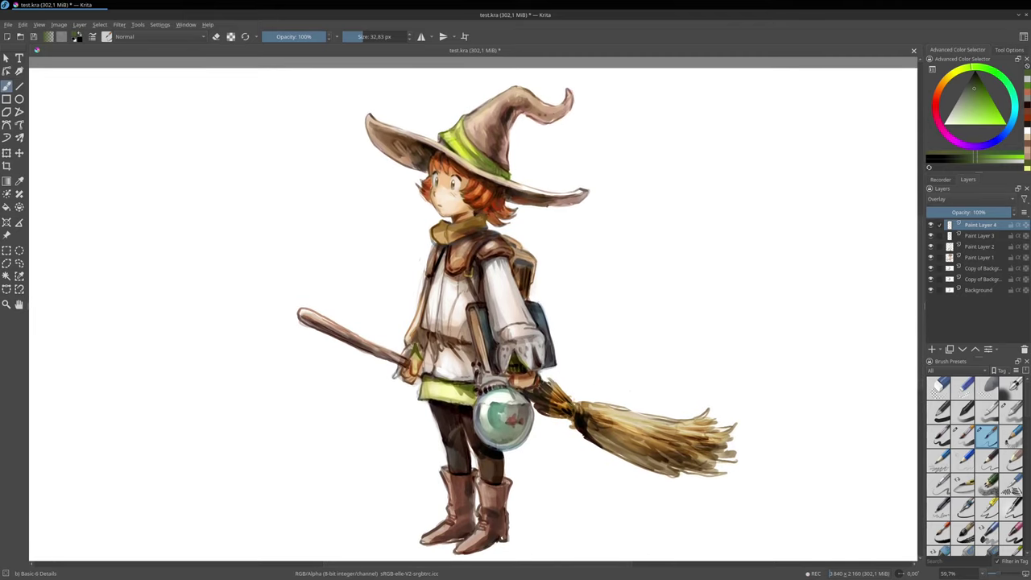
click(938, 93)
drag(980, 95, 985, 121)
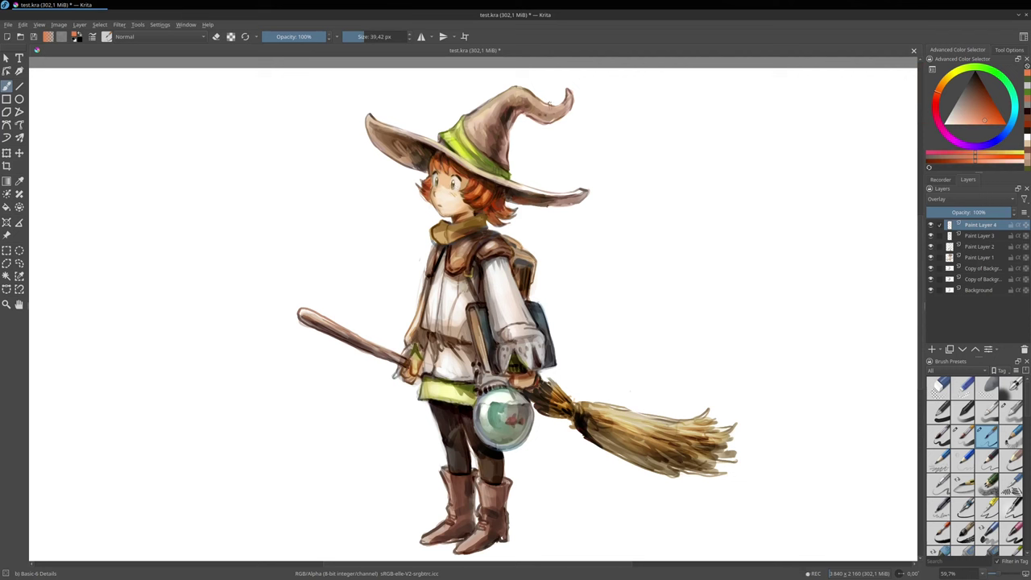
Add a new Normal paint layer and refine details with dark brown and a brown sampled from the backpack, shrinking the brush to about 16 px.
click(931, 348)
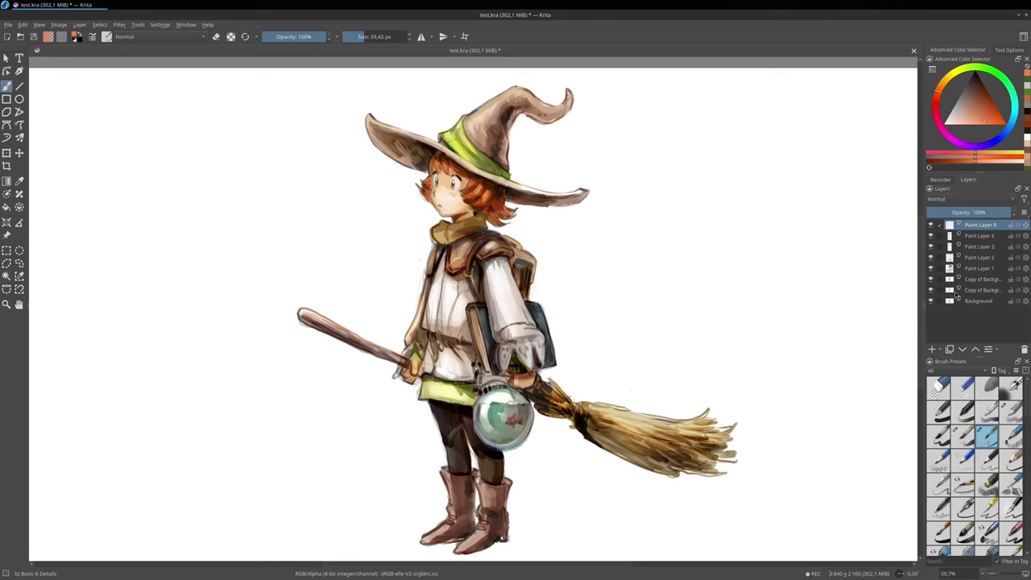
drag(980, 105, 978, 79)
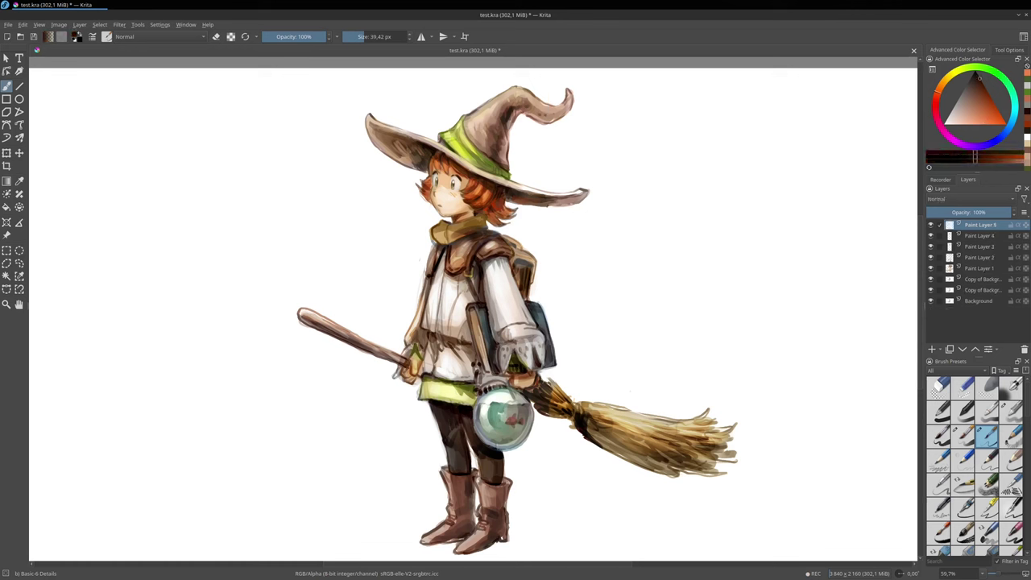
key(bracketleft)
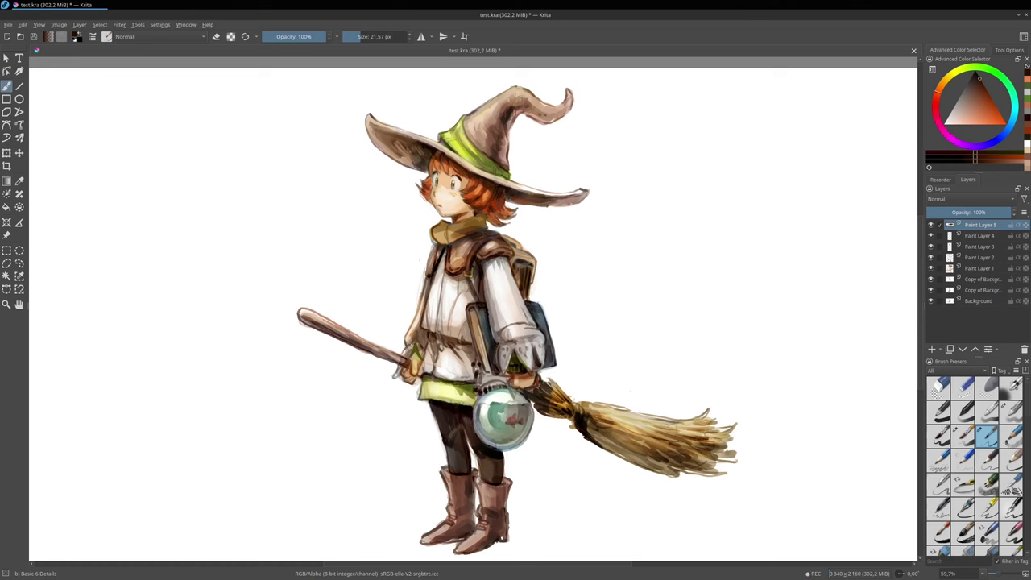
ctrl+click(534, 252)
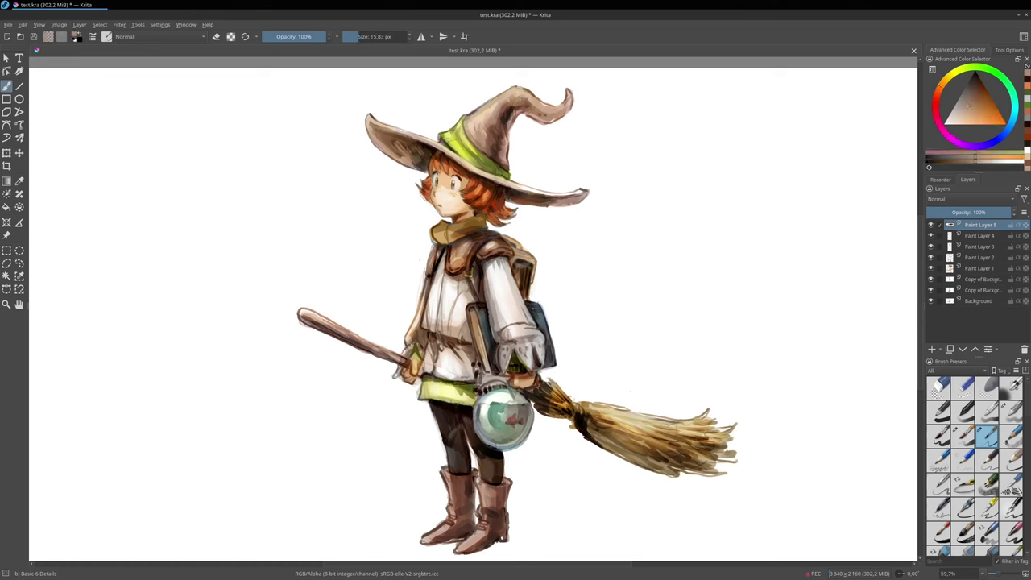
Brighten the near sleeve and shirt front with sampled off-white, using a 23 px brush.
ctrl+click(506, 313)
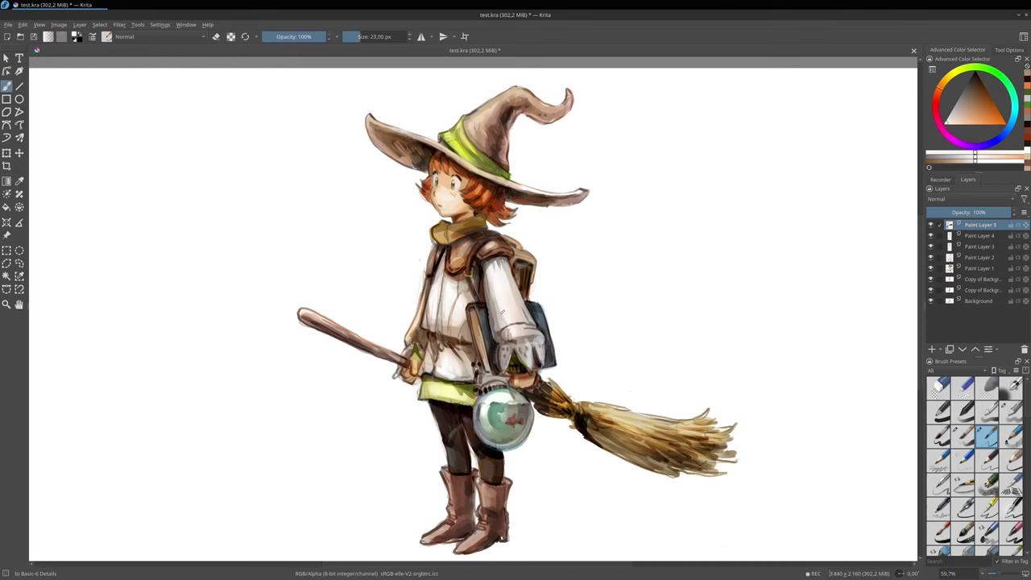
drag(502, 312, 514, 330)
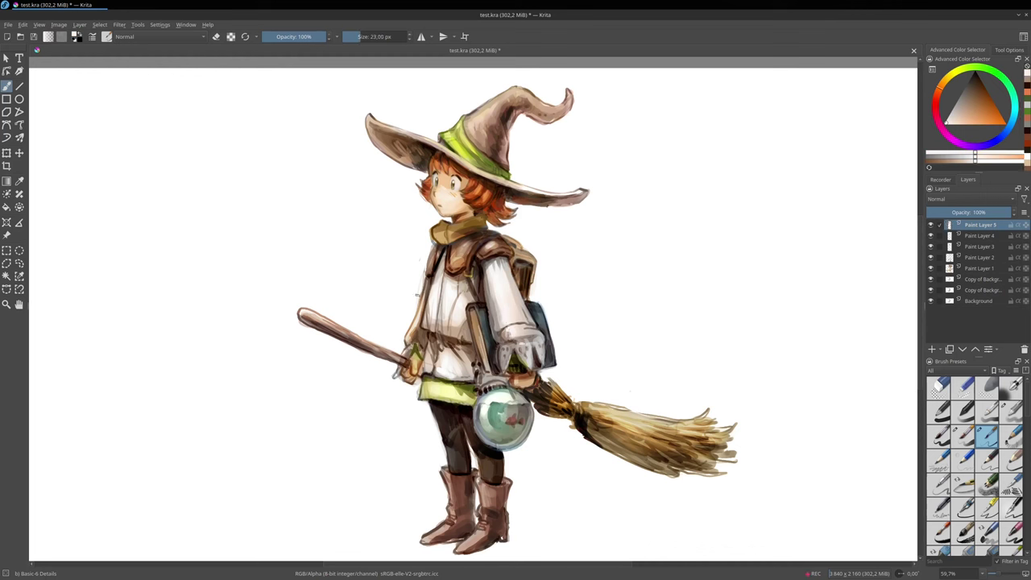
drag(431, 317, 442, 328)
Touch up the broom's binding with sampled orange and darken the strap below the scarf with sampled near-black.
ctrl+click(564, 398)
drag(570, 401, 575, 411)
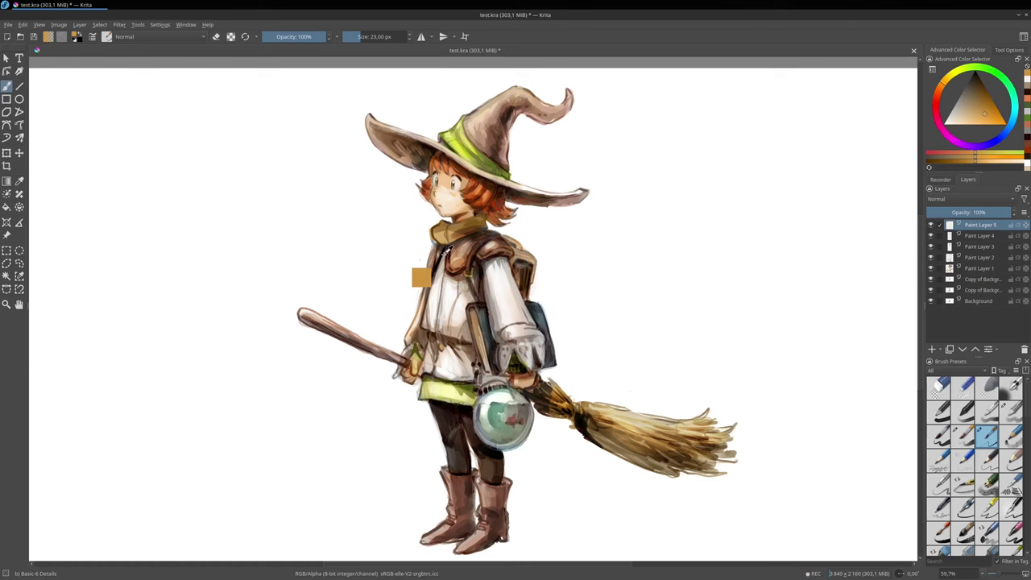
ctrl+click(440, 255)
drag(440, 249, 437, 256)
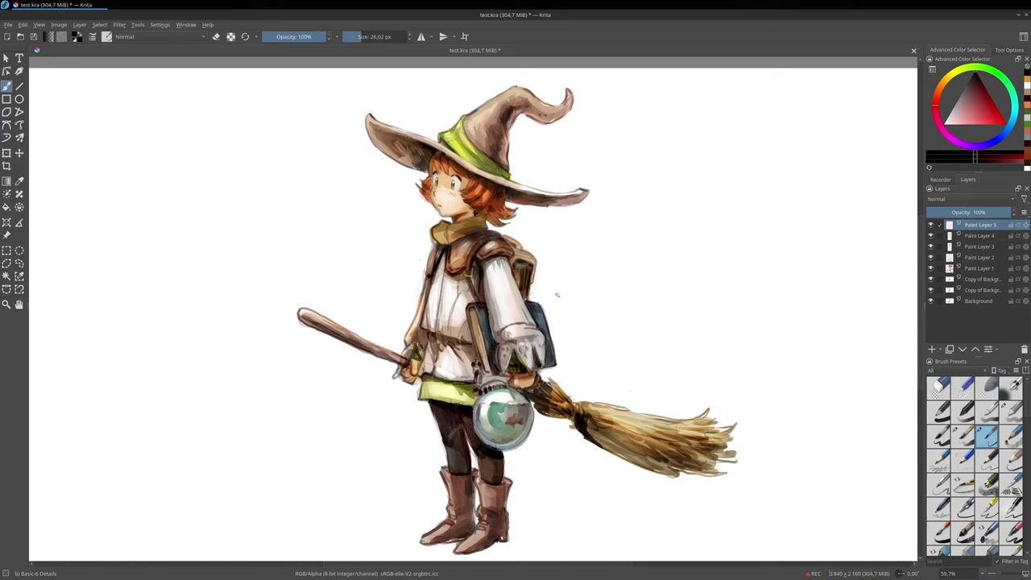
Refine the skirt with sampled pale yellows at about 26 px, and add light orange accents with a brush of about 17 px.
ctrl+click(425, 377)
ctrl+click(432, 383)
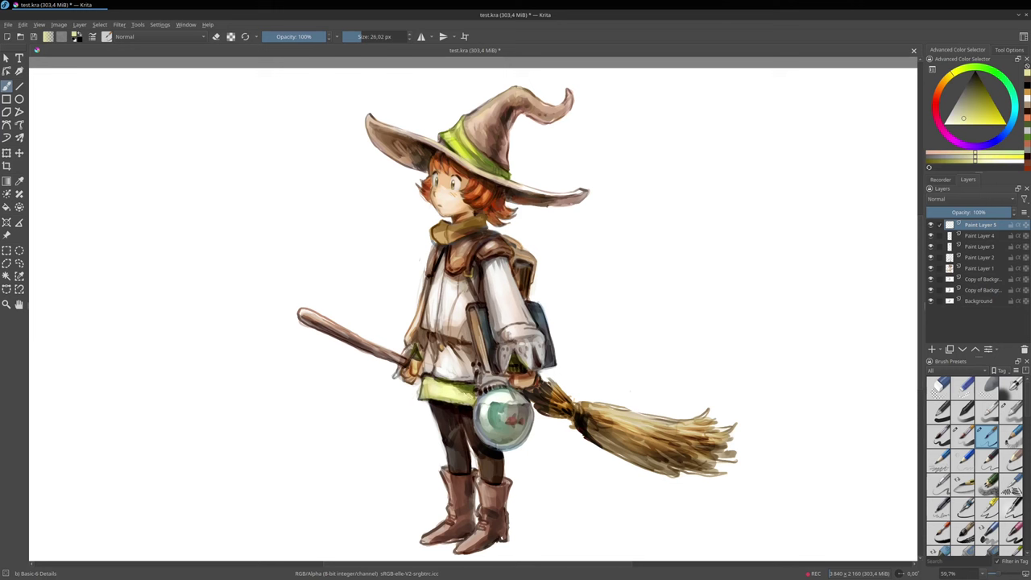
ctrl+click(420, 414)
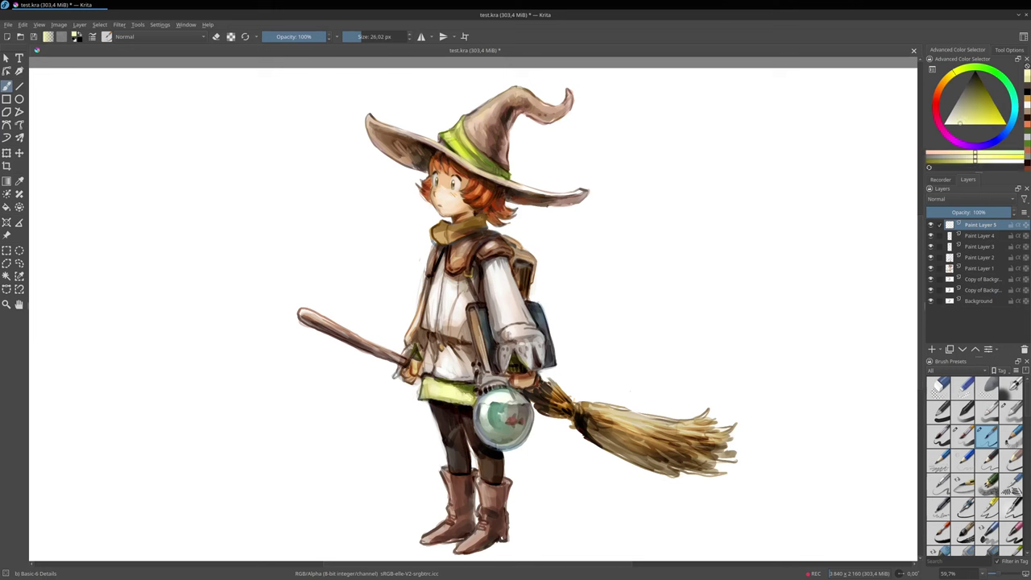
ctrl+click(416, 254)
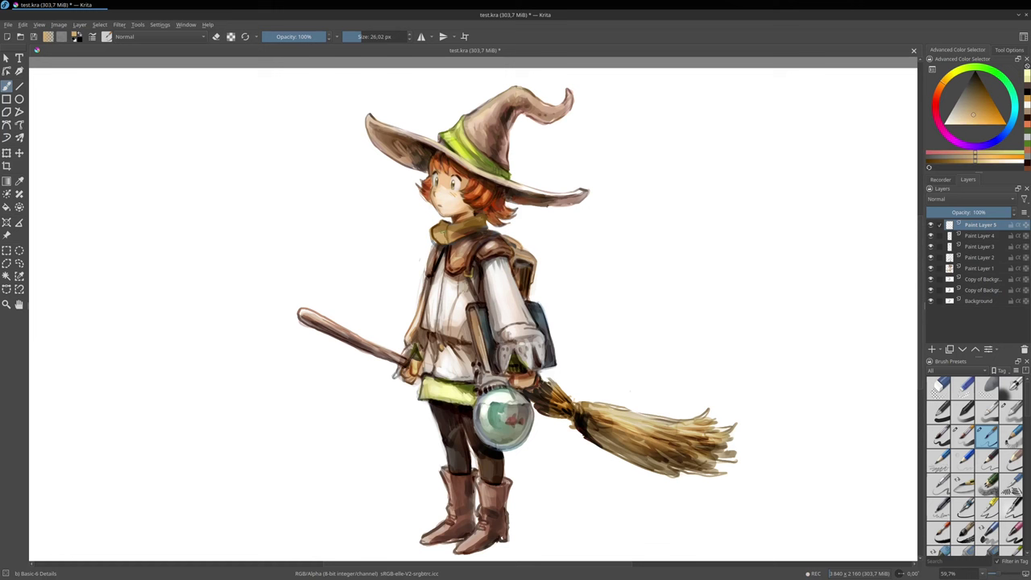
click(974, 122)
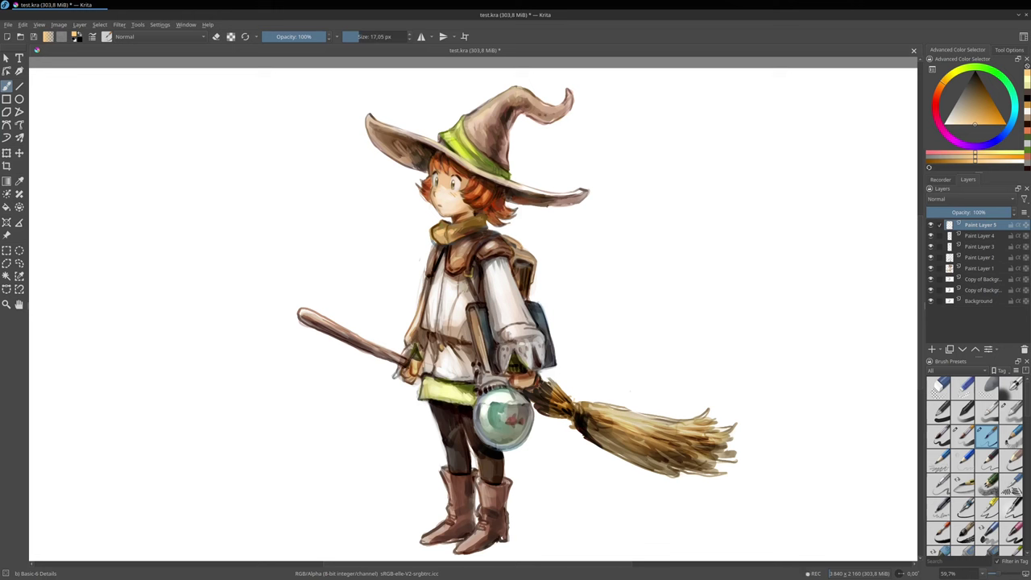
Darken the brim's edge and its shadow over the fringe with near-black, and touch up beside the hair with sampled white and dark grey.
ctrl+click(476, 171)
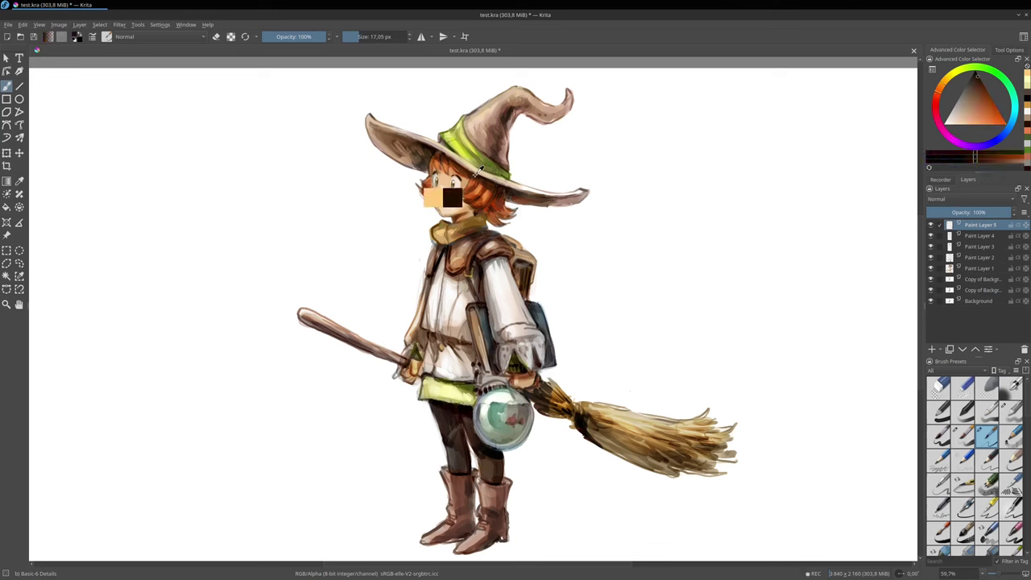
click(978, 78)
drag(440, 149, 480, 176)
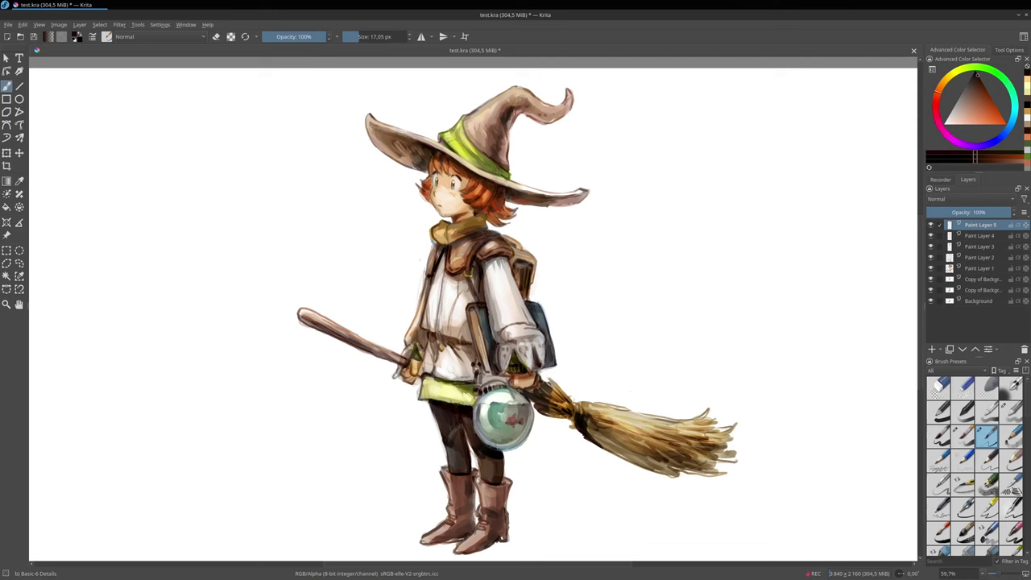
drag(449, 164, 453, 175)
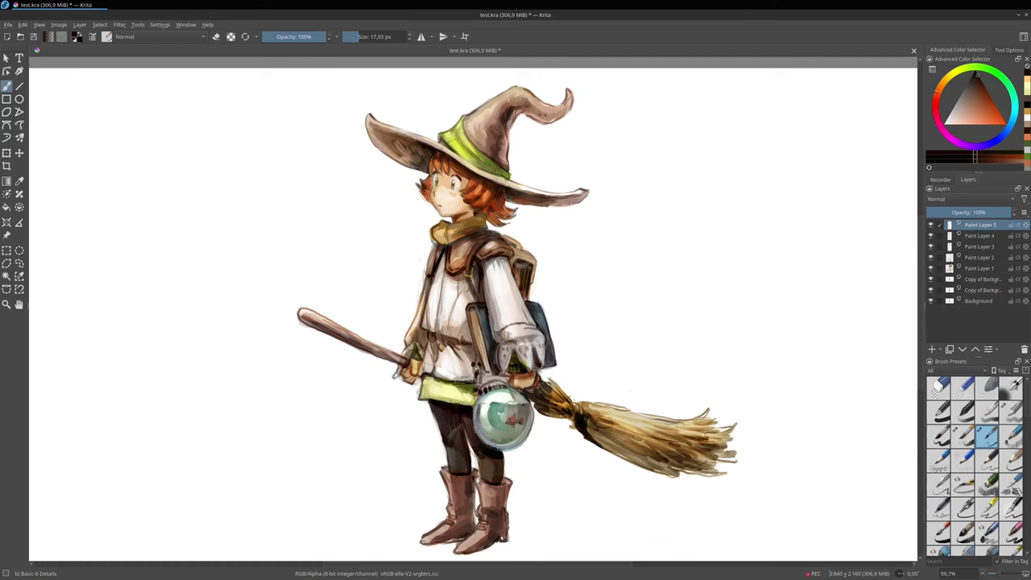
ctrl+click(393, 202)
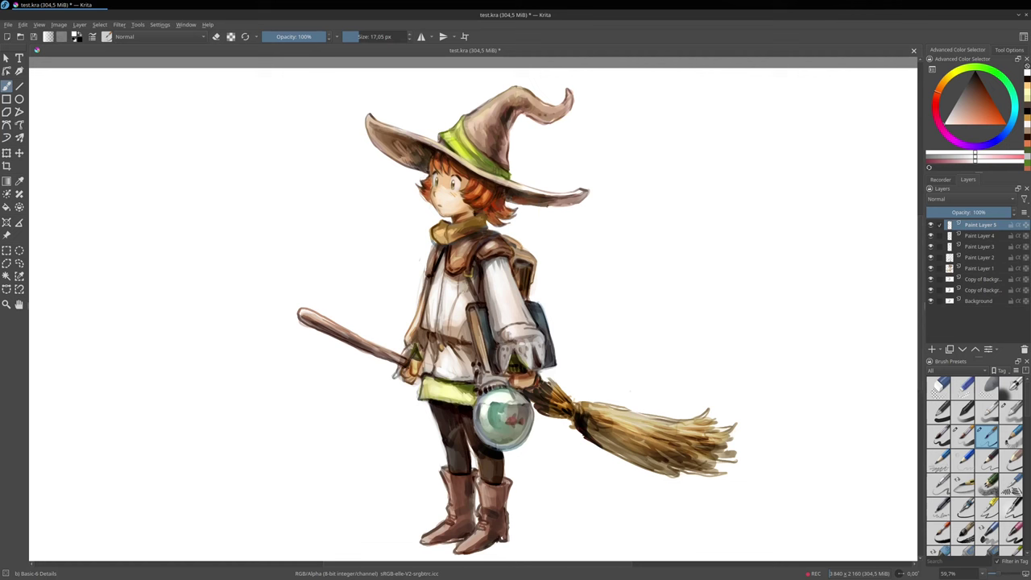
ctrl+click(407, 193)
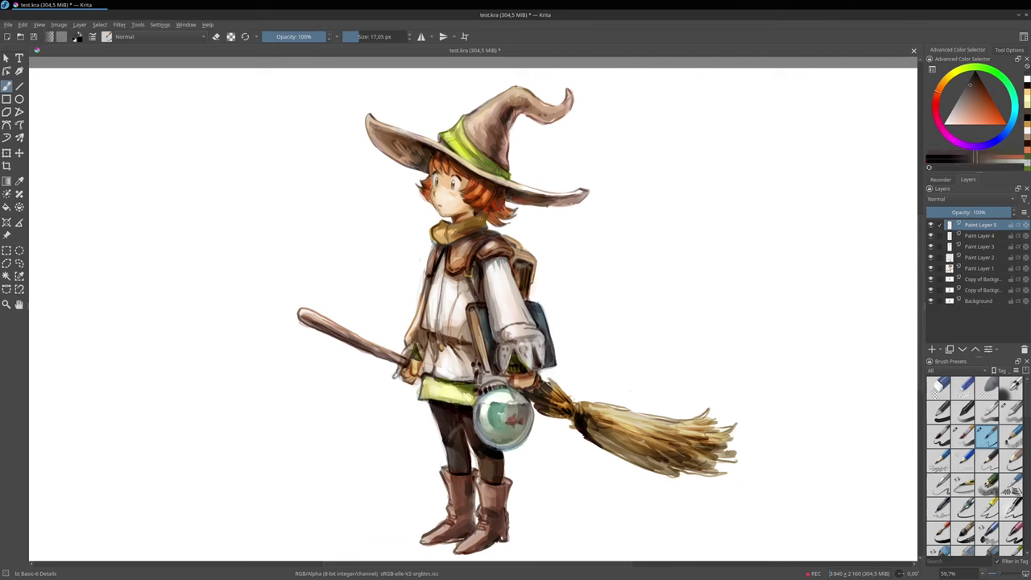
Examine the pressure curve in the Basic-6 Details brush's opacity settings.
click(93, 37)
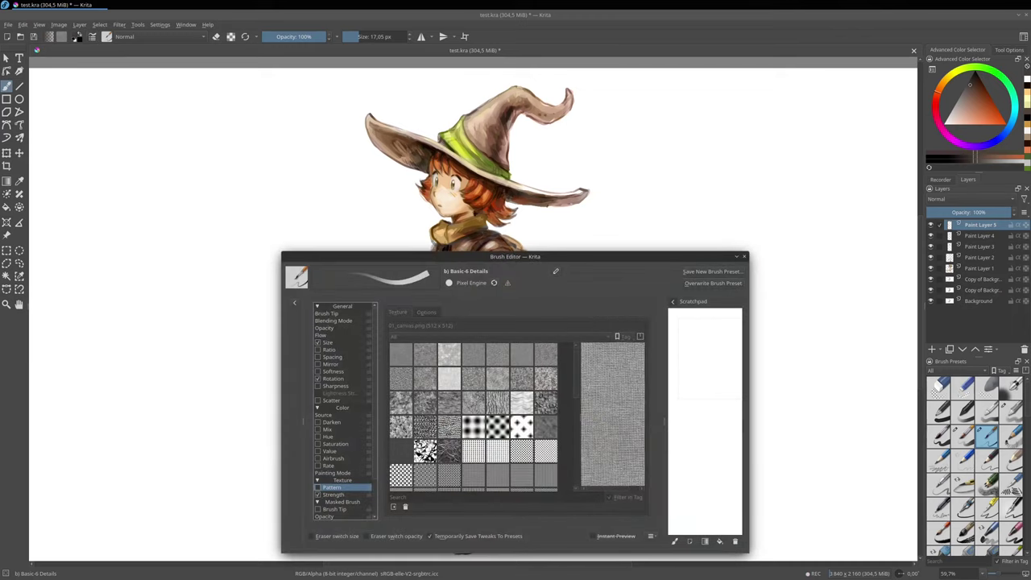
click(327, 328)
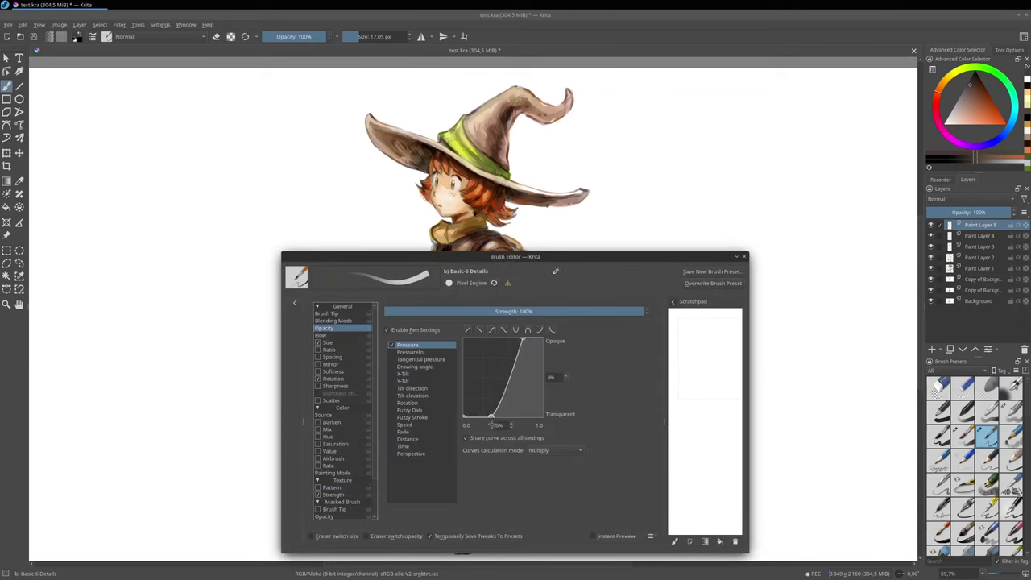
click(744, 256)
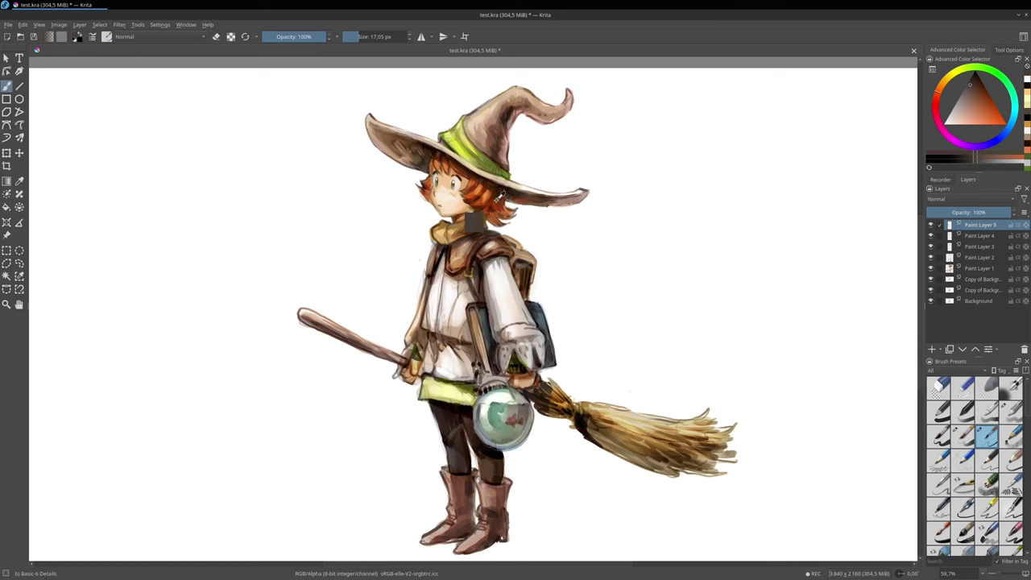
Refine the hair tips and brim edge behind the head with sampled red-orange, white, brown and near-black.
ctrl+click(497, 196)
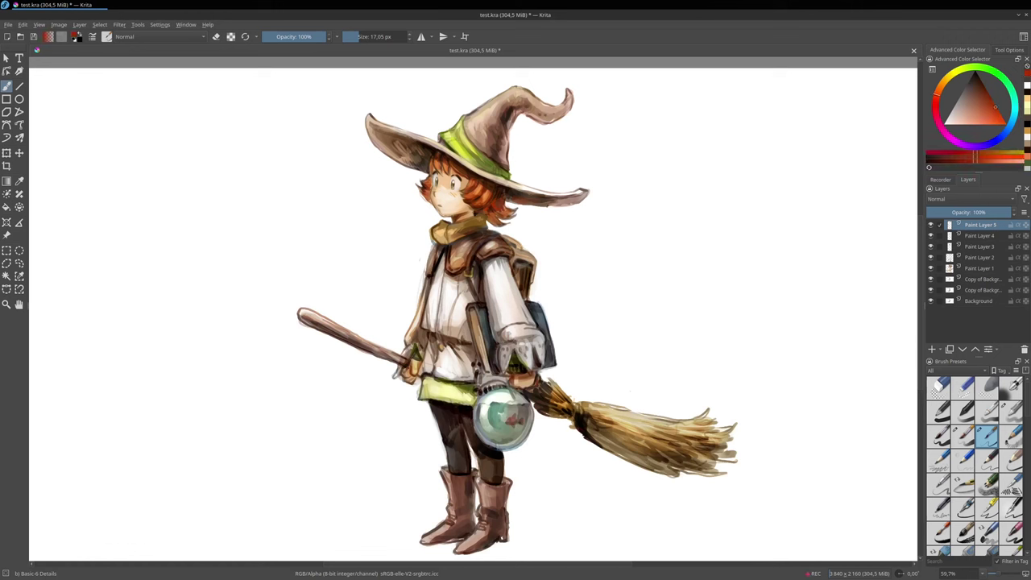
ctrl+click(521, 211)
drag(519, 199, 507, 209)
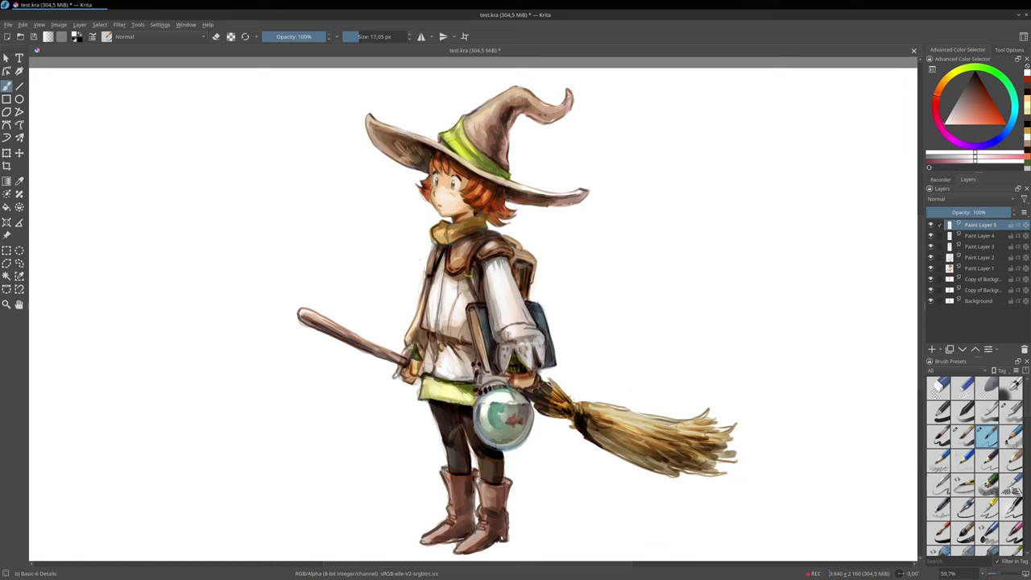
ctrl+click(507, 200)
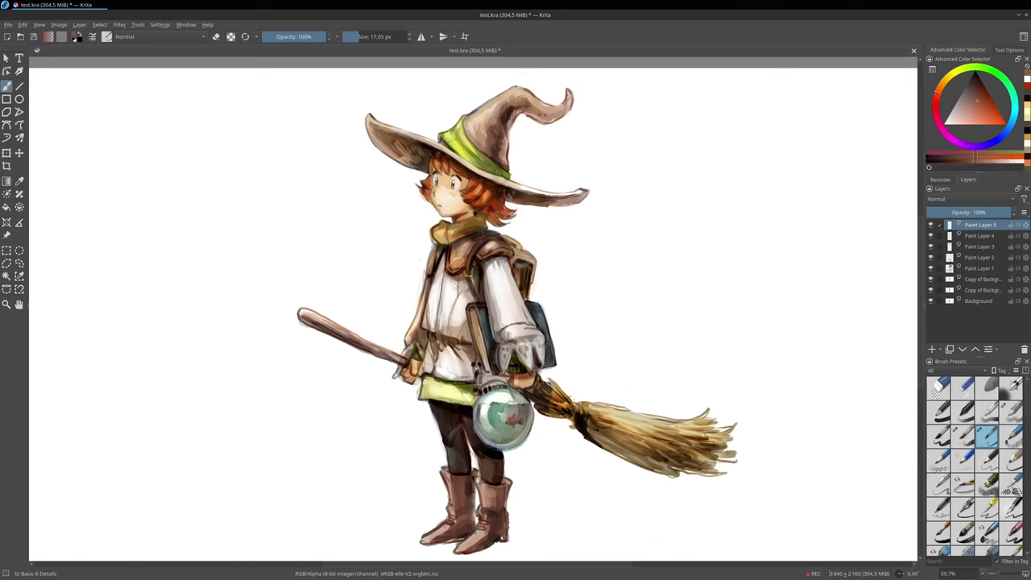
ctrl+click(513, 195)
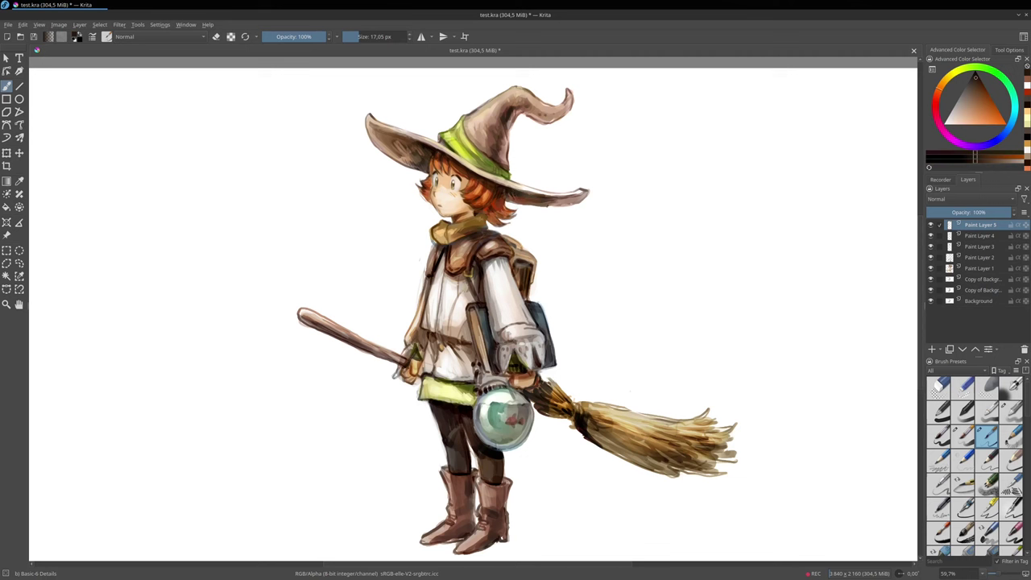
Touch up the hat's crown above the green band with sampled brown, and sample dark brown from the hair under the brim.
ctrl+click(488, 147)
drag(488, 147, 488, 157)
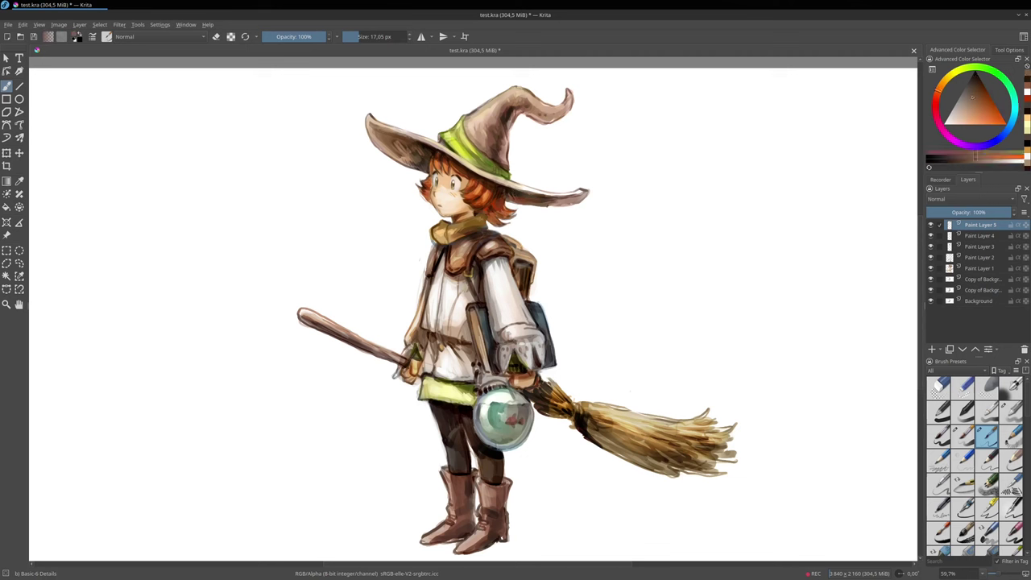
ctrl+click(477, 182)
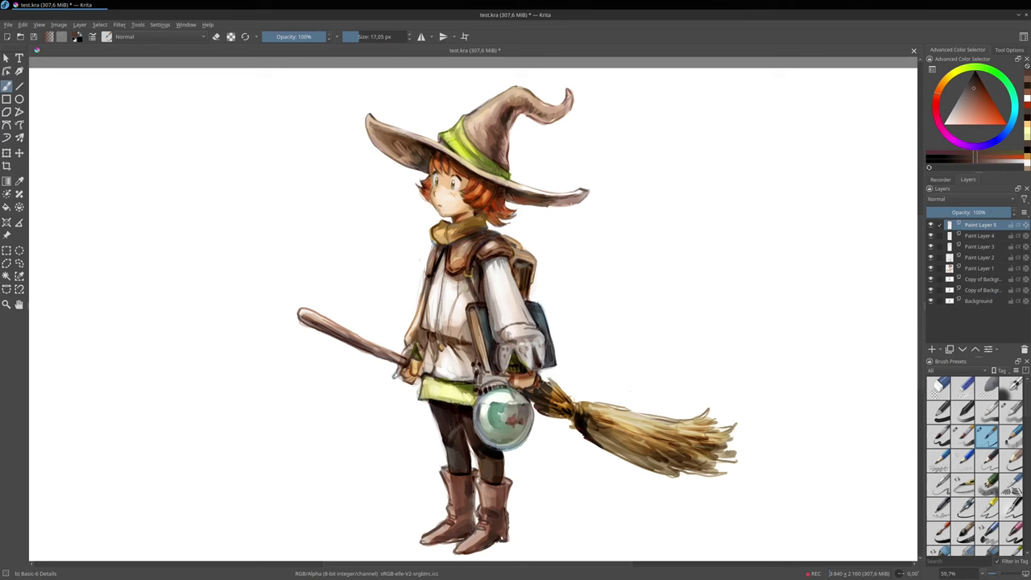
Darken the leg beside the glass globe with sampled near-black, and warm the strap above it with sampled orange-brown.
ctrl+click(423, 274)
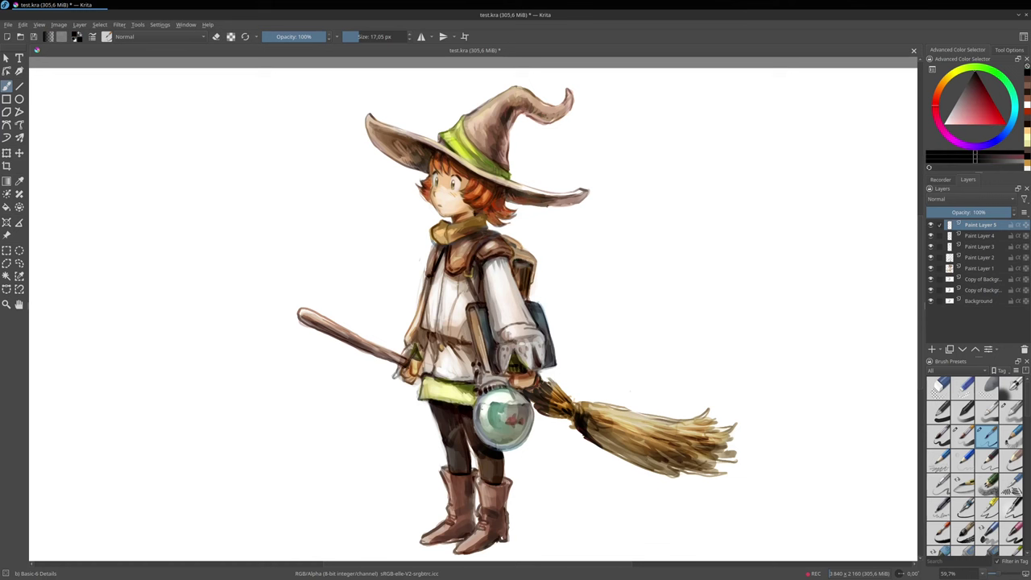
drag(474, 420, 476, 434)
ctrl+click(414, 368)
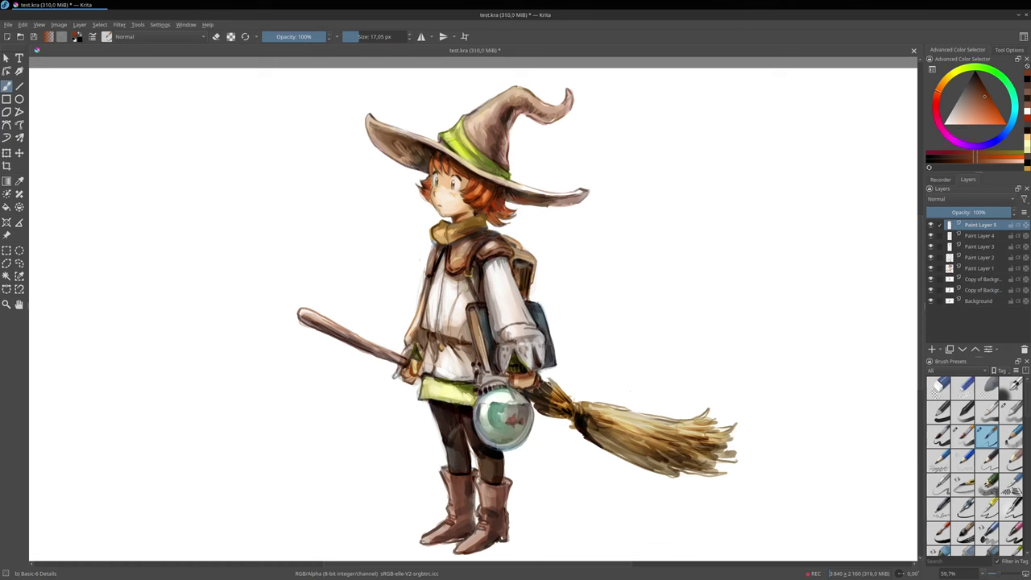
drag(472, 316, 483, 341)
Refine the shirt front and the edge of the blue bag with sampled off-white, dark green-grey and light grey.
ctrl+click(436, 297)
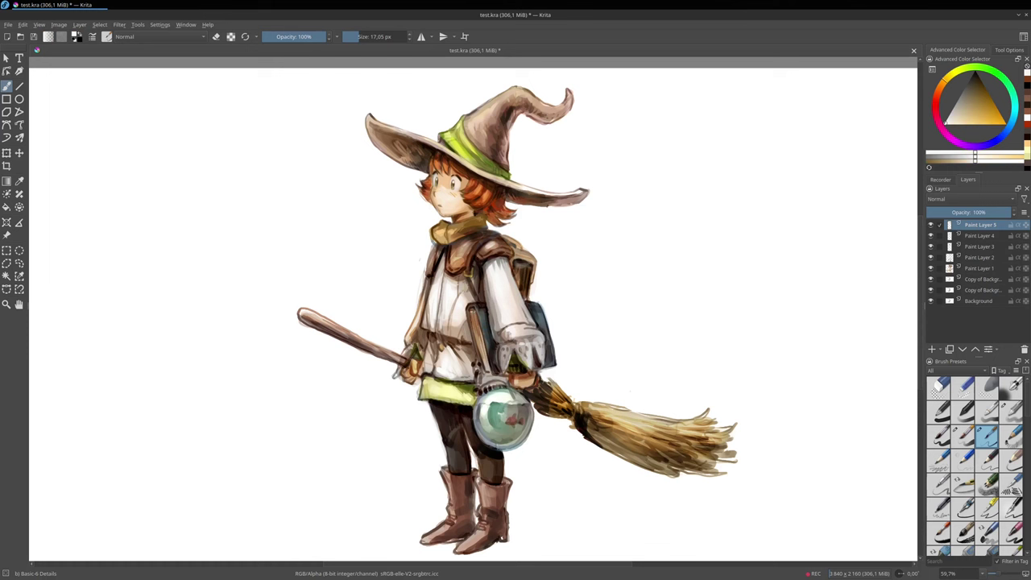
ctrl+click(416, 311)
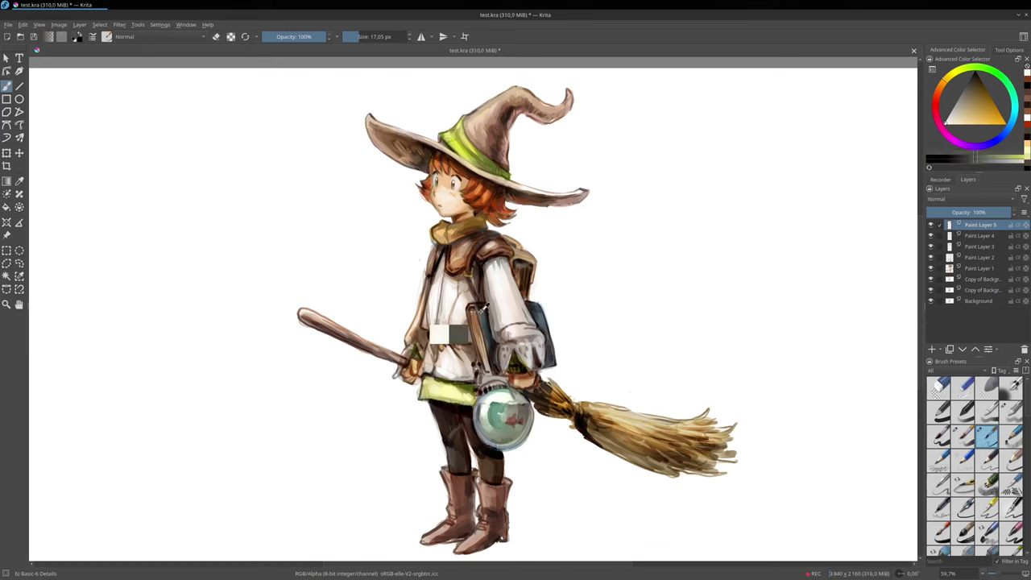
ctrl+click(482, 315)
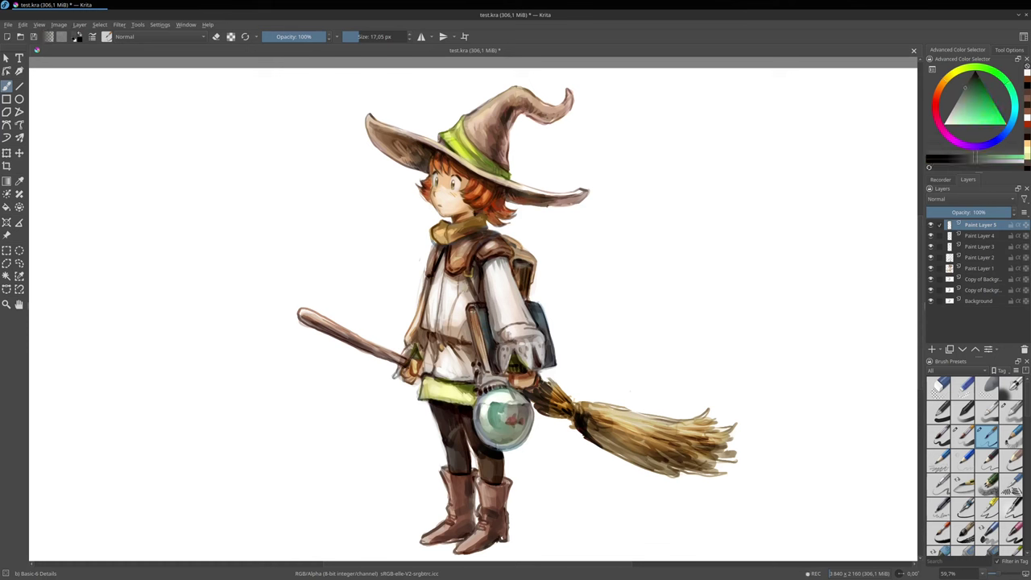
ctrl+click(905, 93)
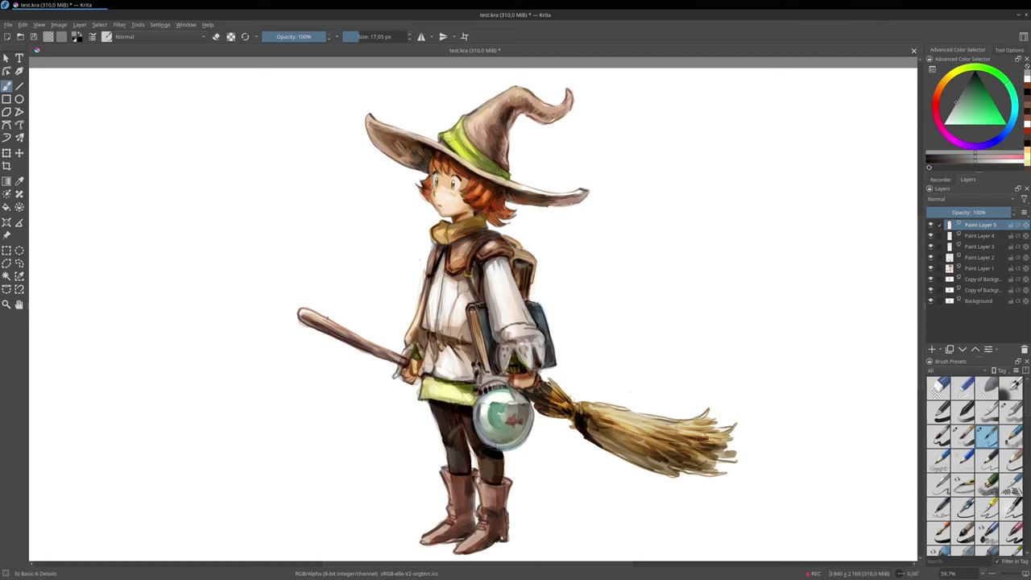
Warm the broom handle's end with orange, and add sampled golden orange to the straws before the binding at about 19 px.
ctrl+click(312, 312)
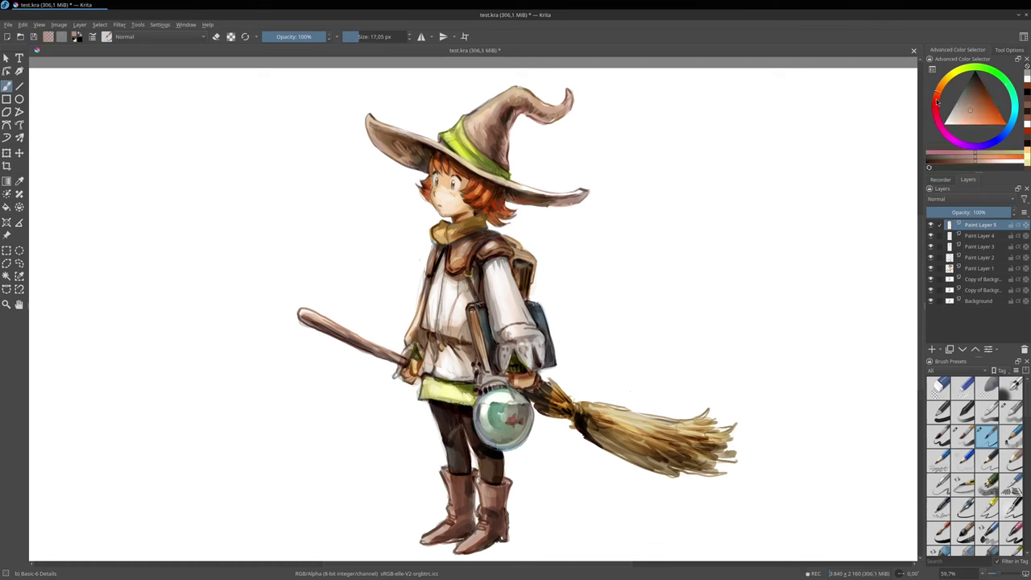
click(981, 112)
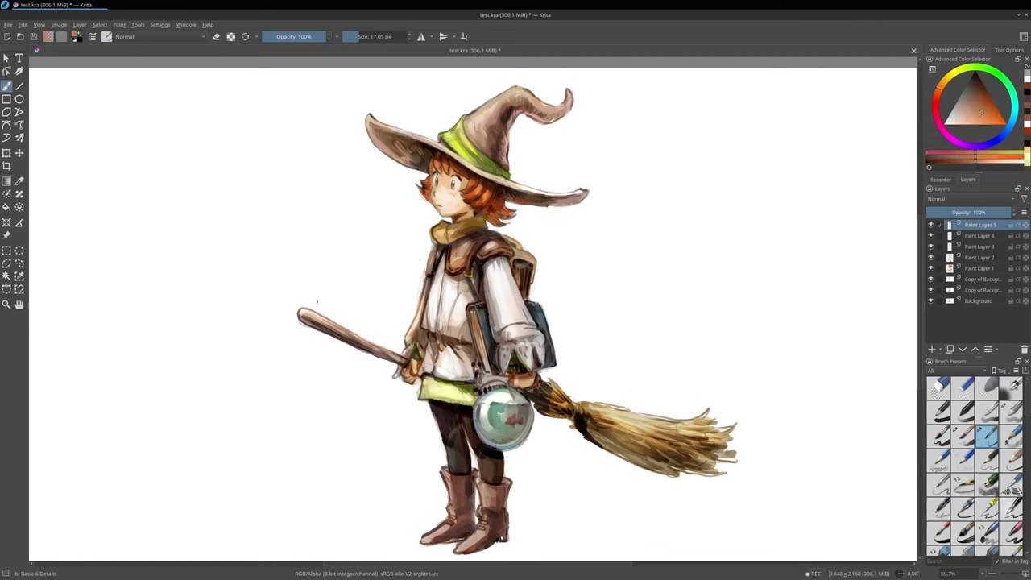
drag(311, 315, 322, 320)
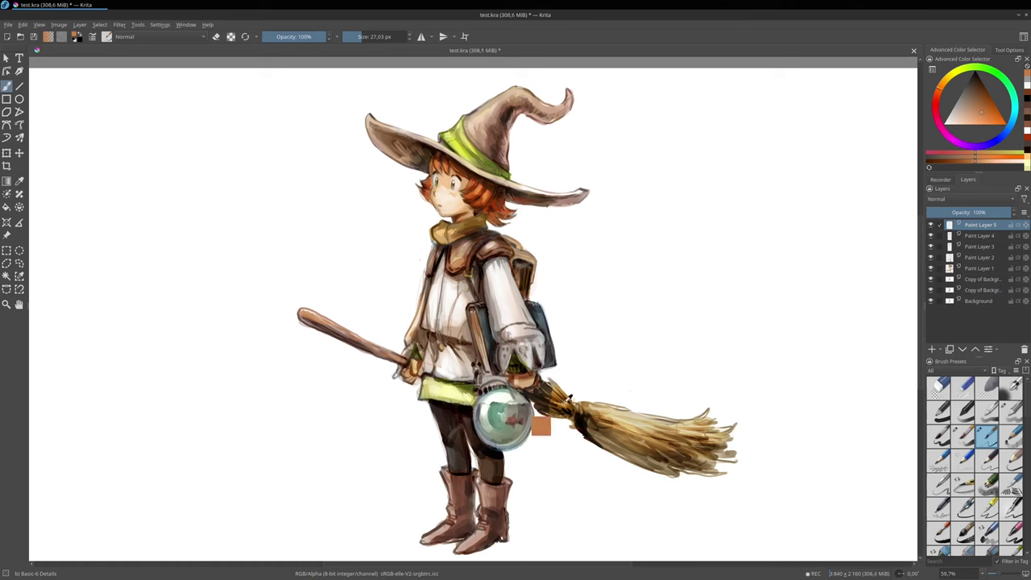
ctrl+click(539, 426)
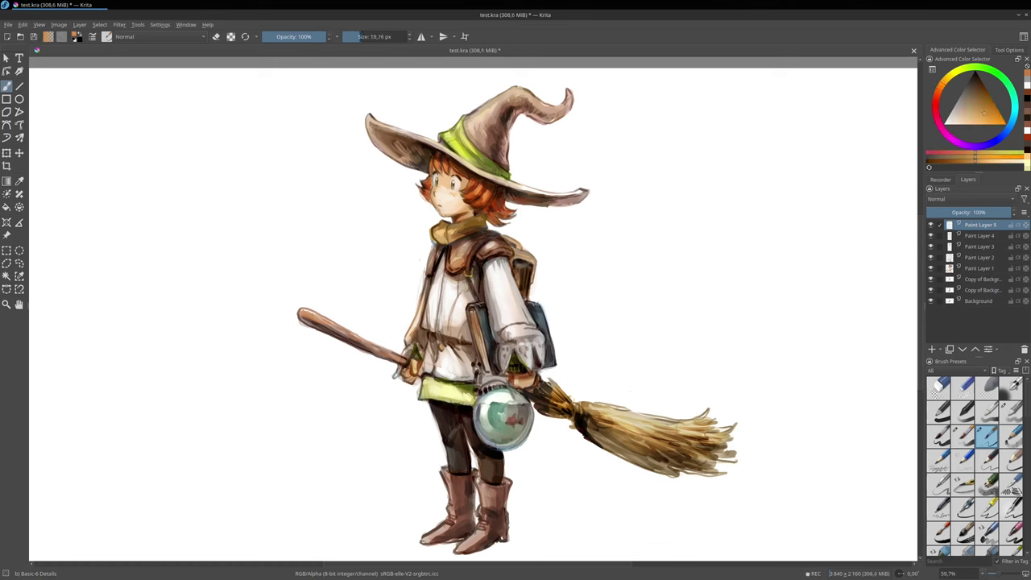
drag(542, 394, 563, 401)
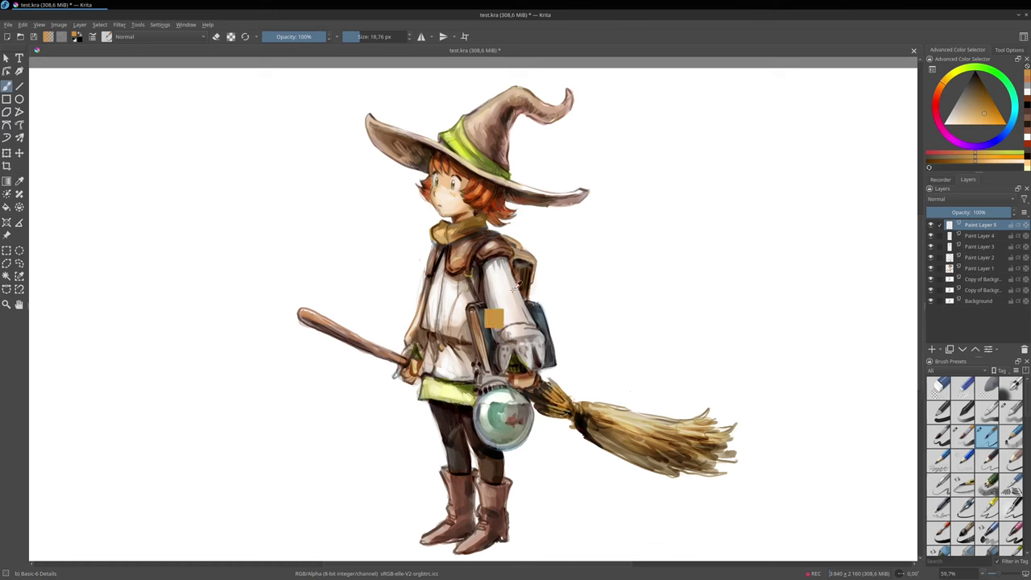
Darken the strap between the leather collar and the sleeve with sampled near-black.
ctrl+click(465, 283)
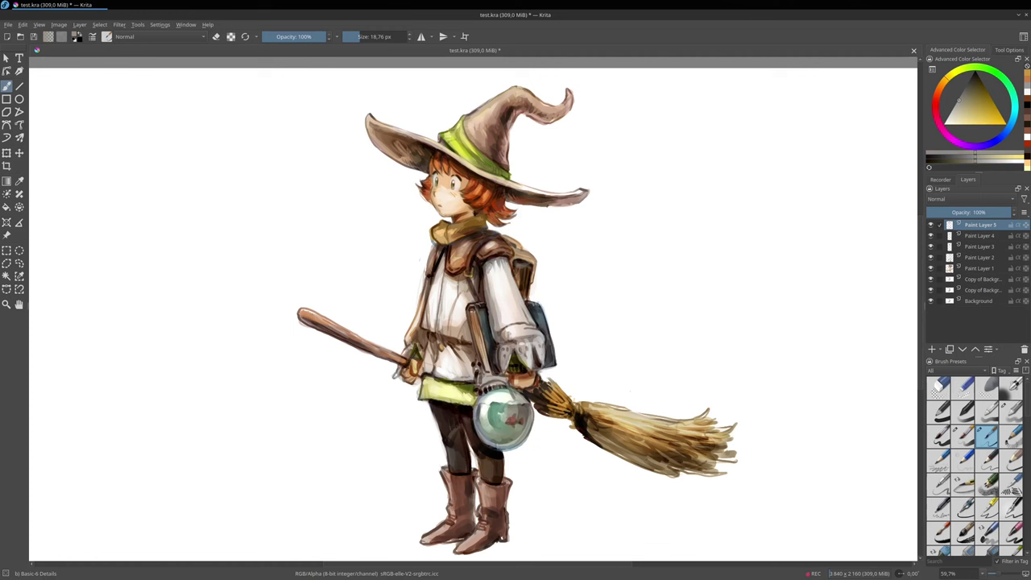
ctrl+click(466, 277)
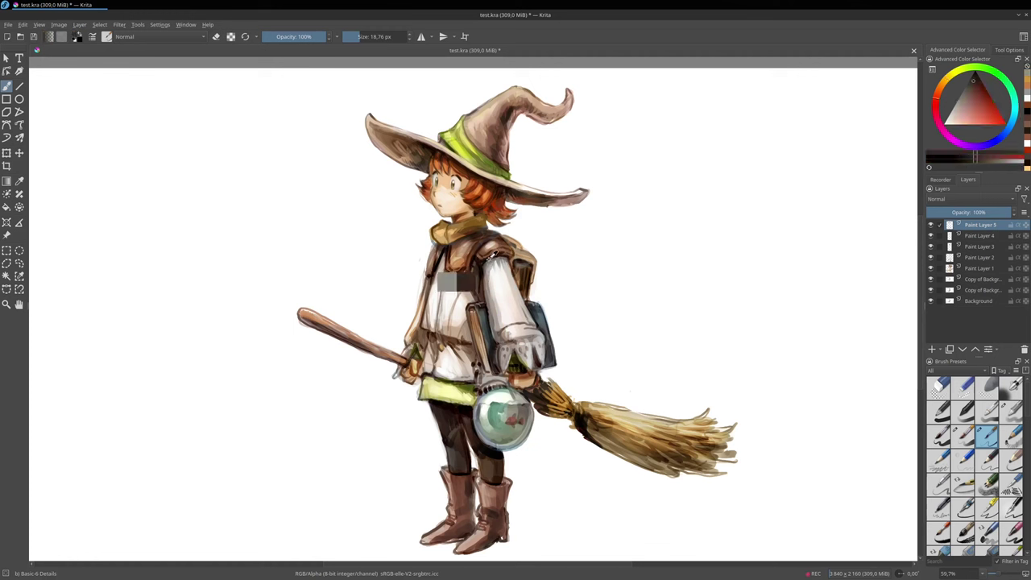
drag(469, 272, 475, 292)
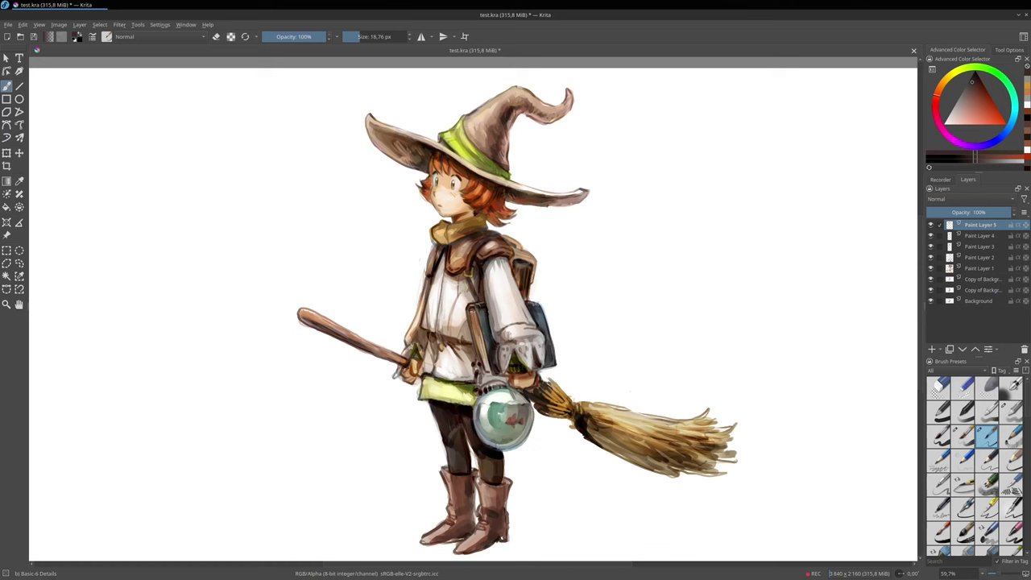
Detail the broom's binding with sampled grey-brown, and lighten the straws beside it with sampled pale beige.
ctrl+click(505, 359)
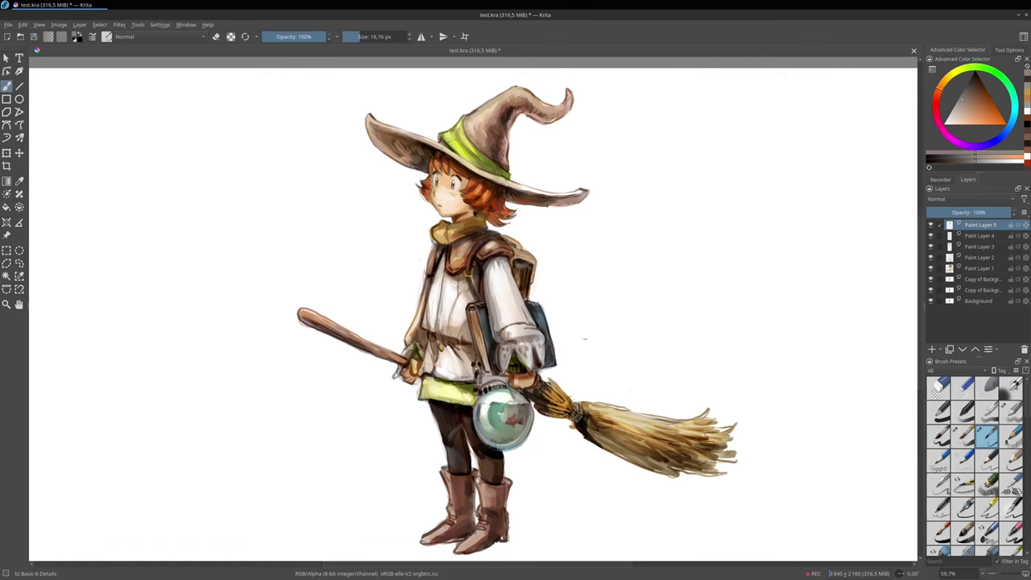
ctrl+click(609, 417)
drag(594, 411, 602, 413)
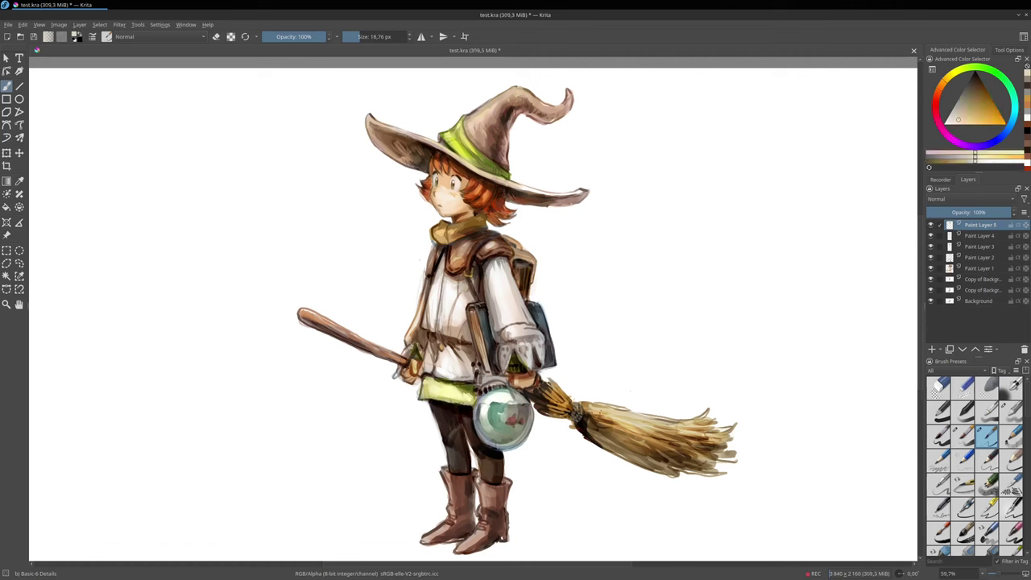
Paint loose straw strands along the broom's lower edge with sampled browns, and clean the gaps with sampled white.
ctrl+click(655, 432)
ctrl+click(654, 433)
drag(666, 450, 685, 462)
mouse_move(684, 460)
mouse_down()
mouse_move(699, 469)
mouse_move(675, 473)
mouse_move(688, 484)
mouse_move(663, 485)
mouse_move(721, 479)
mouse_move(737, 435)
mouse_move(730, 423)
mouse_move(732, 439)
mouse_move(713, 462)
mouse_up()
ctrl+click(658, 466)
ctrl+click(662, 459)
ctrl+click(656, 464)
ctrl+click(739, 455)
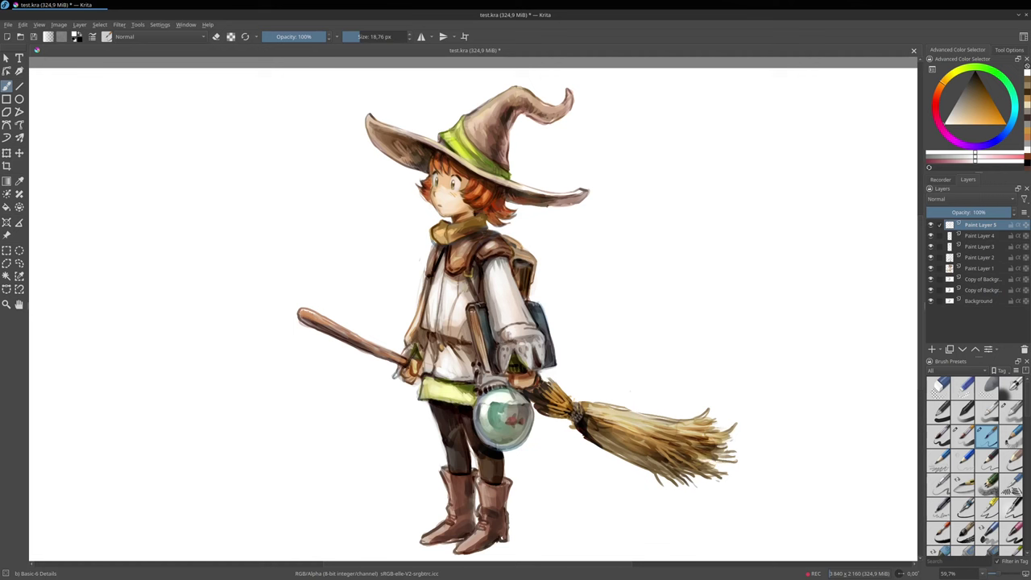
Add thin straws around the broom's binding, highlighting them with sampled pale yellow.
mouse_move(583, 402)
mouse_down()
mouse_move(601, 405)
mouse_move(549, 391)
mouse_move(560, 404)
mouse_move(548, 407)
mouse_up()
ctrl+click(612, 412)
drag(547, 398, 540, 405)
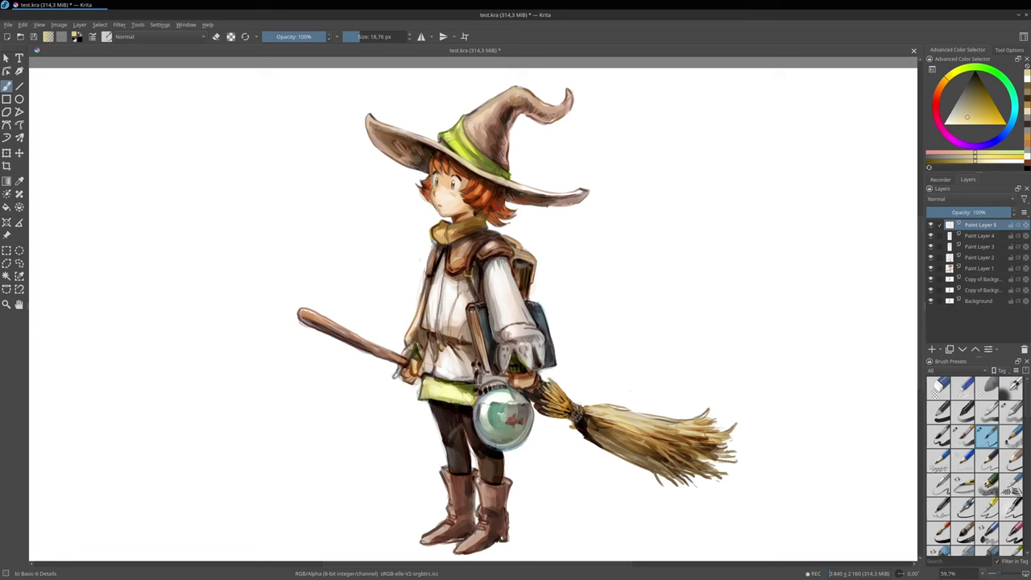
Shade the underside of the hat's brim with sampled near-black, using a brush of about 48 px and larger.
ctrl+click(514, 194)
drag(520, 191, 524, 191)
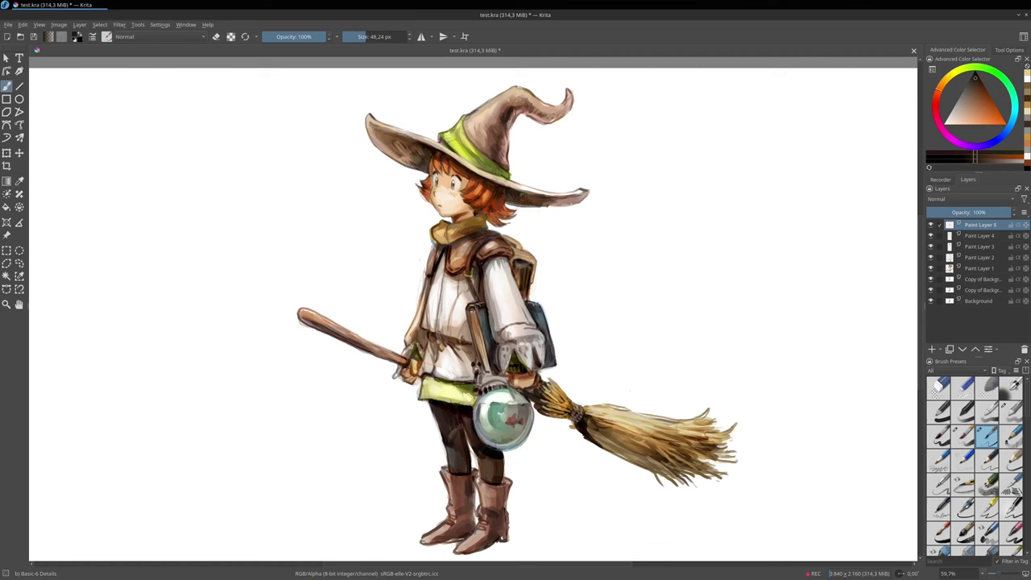
drag(399, 153, 411, 164)
drag(395, 145, 404, 151)
drag(408, 153, 420, 158)
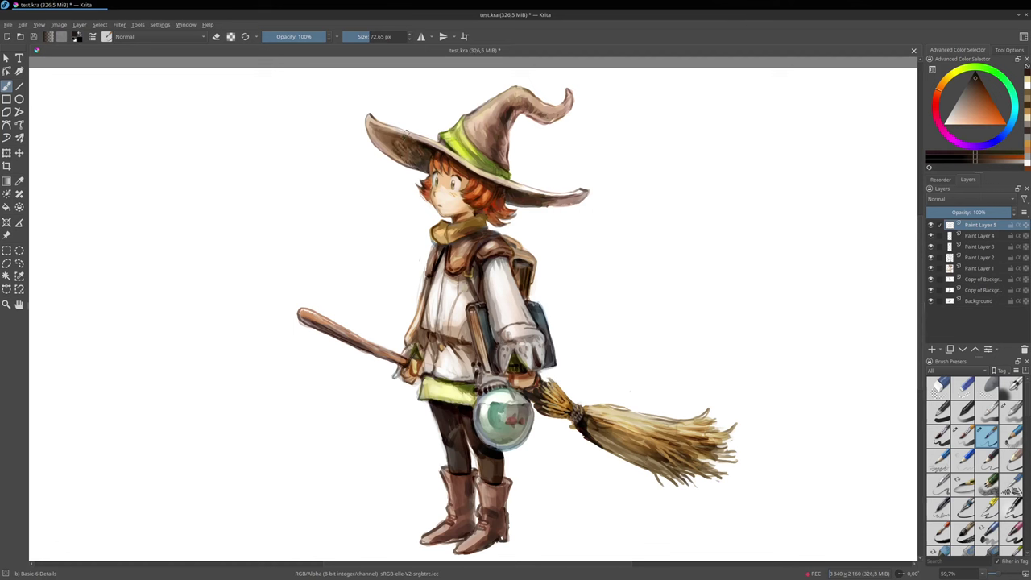
Shade the hat's green band with a smaller brush, and undo the stroke across the belt.
key(bracketleft)
key(bracketleft)
key(bracketleft)
drag(476, 159, 486, 167)
drag(432, 336, 472, 348)
key(ctrl+z)
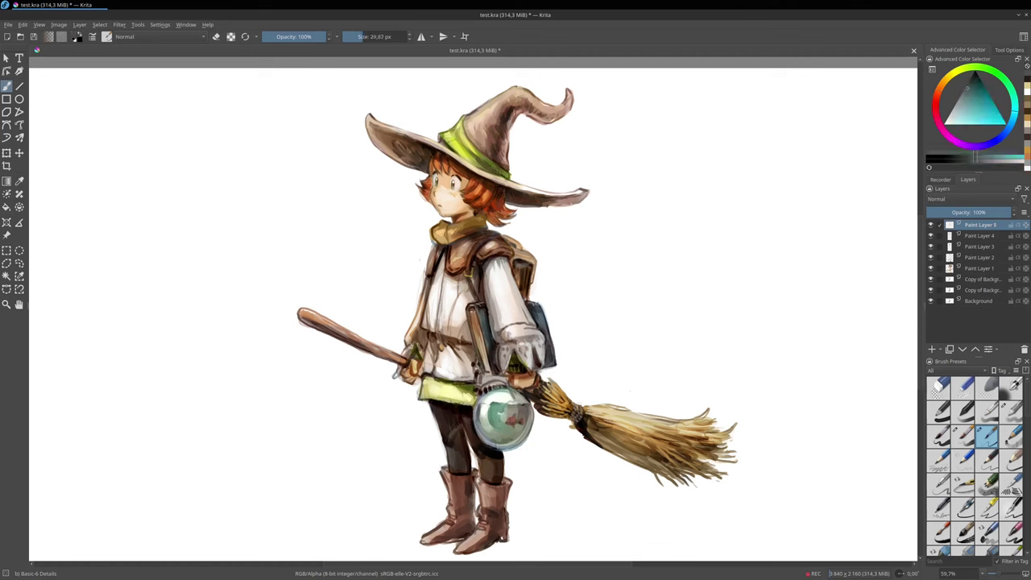
Darken the strap's lower end above the globe with sampled near-black, and sample beige from the shirt beside it.
ctrl+click(492, 345)
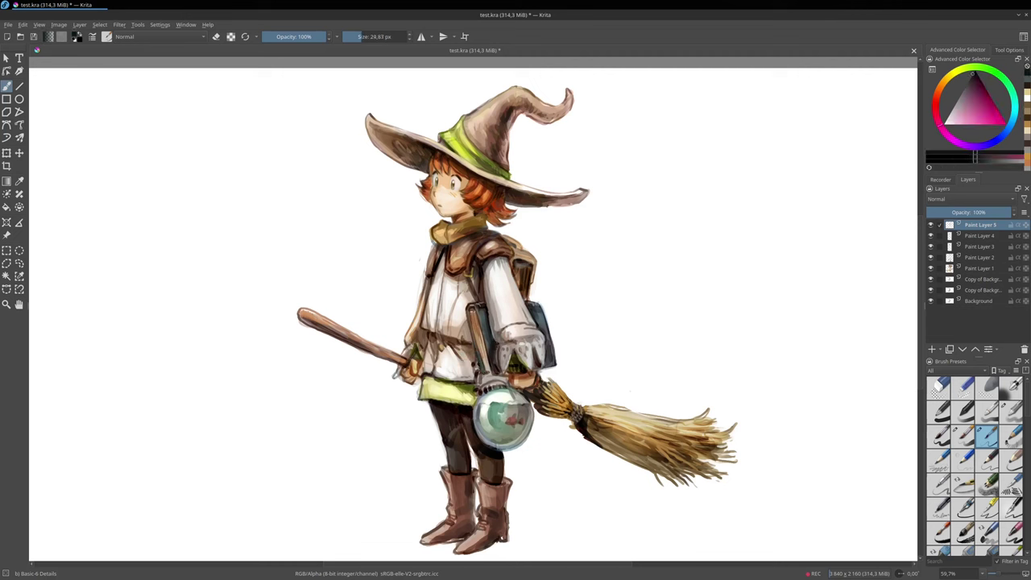
drag(483, 353, 484, 372)
ctrl+click(473, 361)
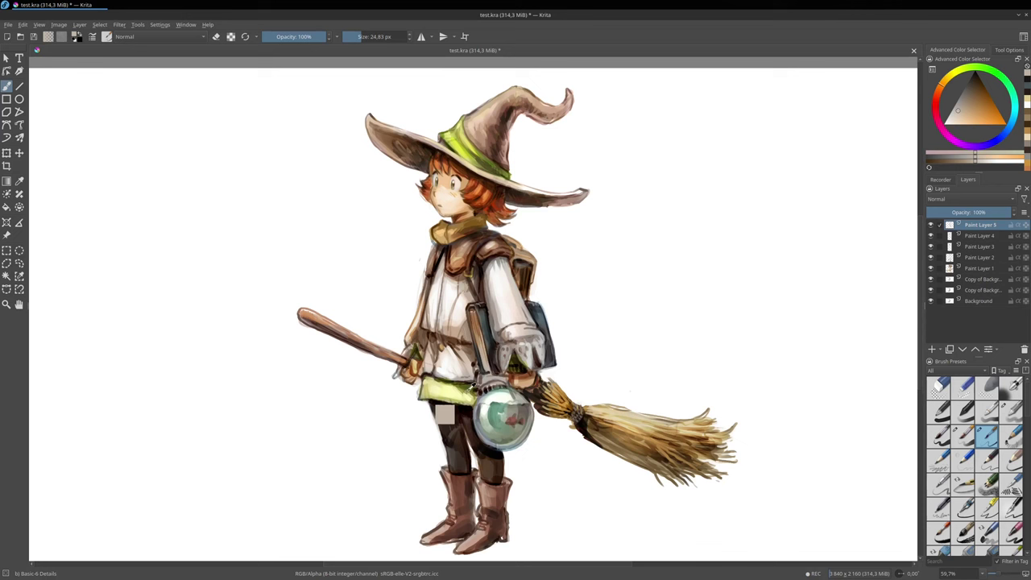
Shade the green skirt toward the globe with sampled dark olive and a brush of about 51 px.
ctrl+click(470, 387)
mouse_move(466, 386)
shift+mouse_down()
mouse_move(479, 387)
mouse_move(445, 389)
shift+mouse_up()
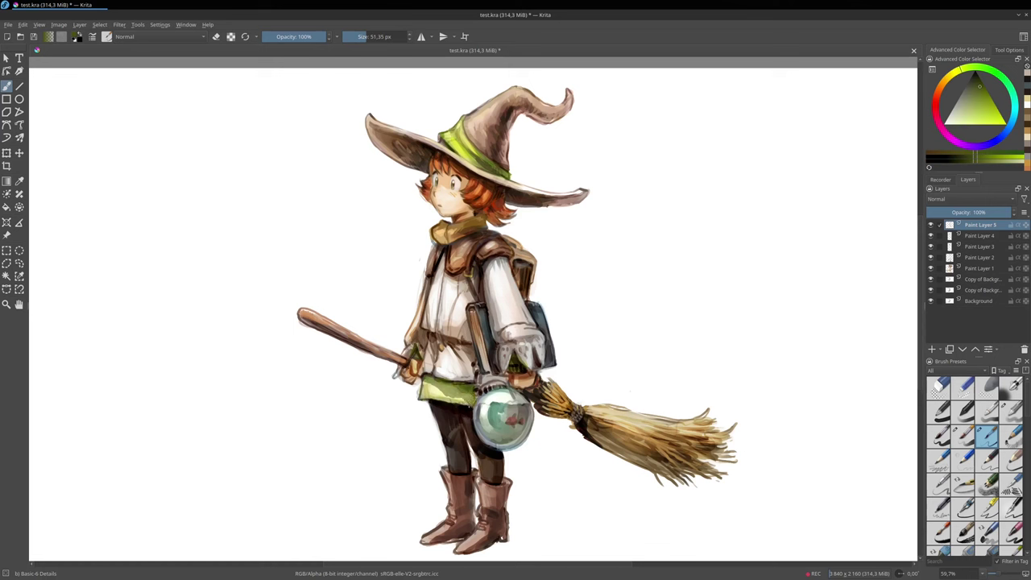
mouse_move(469, 405)
mouse_down()
mouse_move(460, 399)
mouse_move(479, 379)
mouse_move(501, 384)
mouse_up()
Define the globe's cap and rim with sampled white, near-black and grey, using a brush of about 20 to 26 px.
ctrl+click(492, 400)
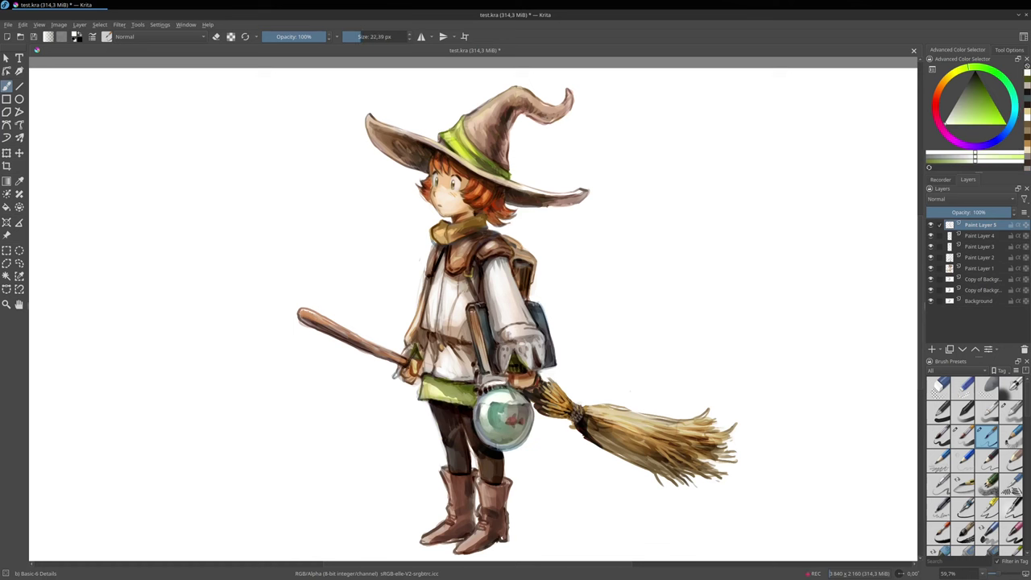
ctrl+click(484, 388)
drag(482, 381, 502, 385)
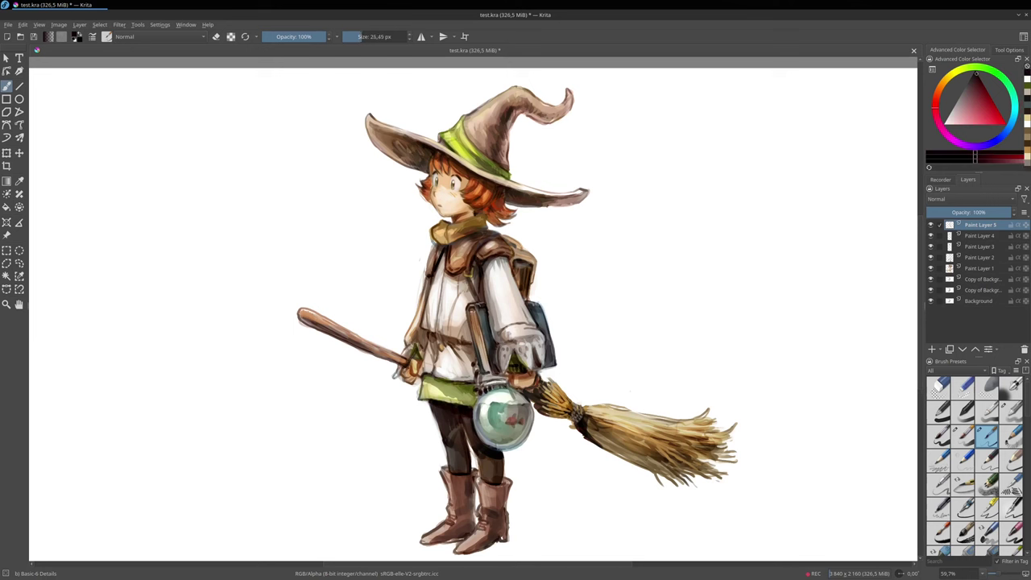
drag(480, 372, 478, 380)
key(bracketleft)
ctrl+click(488, 367)
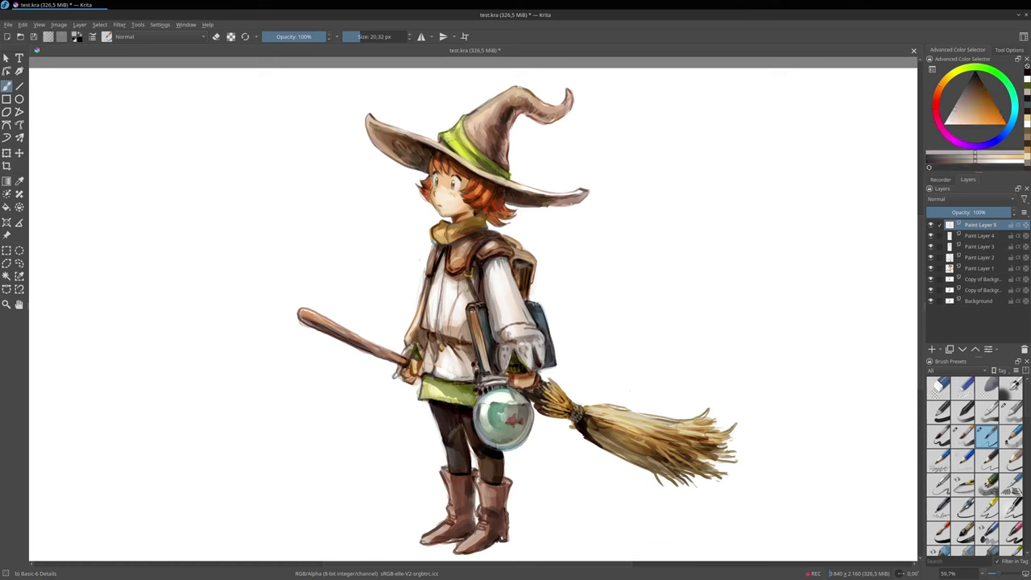
drag(474, 364, 469, 371)
Dab sampled off-white along the shirt's hem and the globe's cap, and highlight the broom handle's end with sampled pale peach.
ctrl+click(452, 359)
click(461, 377)
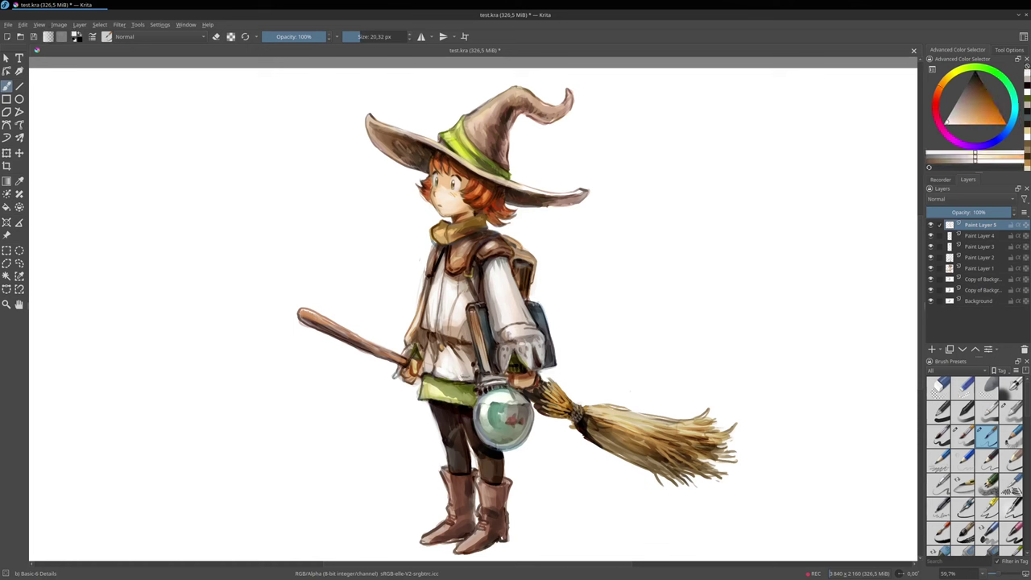
click(464, 377)
click(469, 375)
click(490, 378)
ctrl+click(446, 191)
click(308, 315)
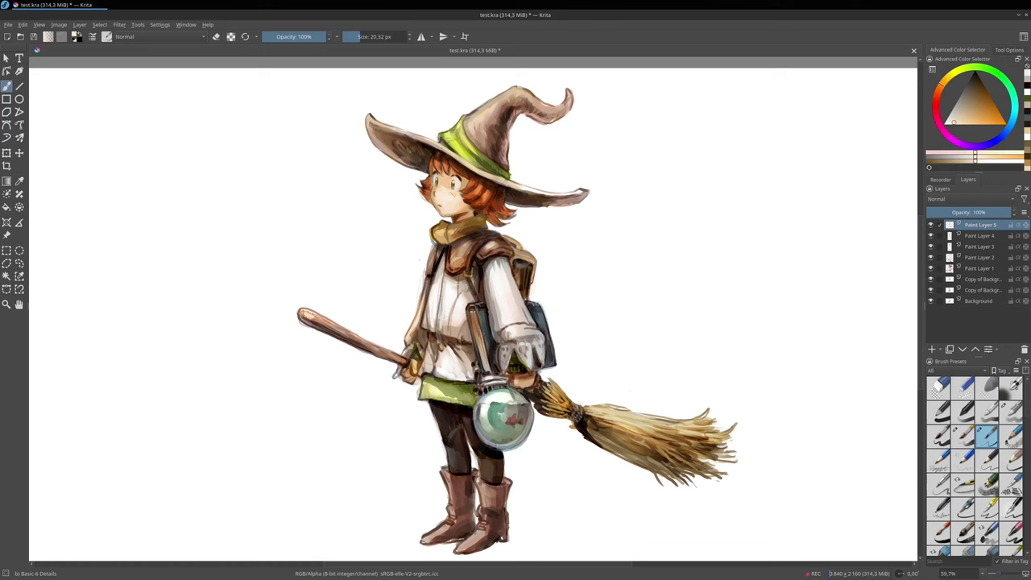
Extend the pale peach highlight along the broom handle and touch up the near sleeve's cuff with sampled off-white.
drag(311, 314, 349, 333)
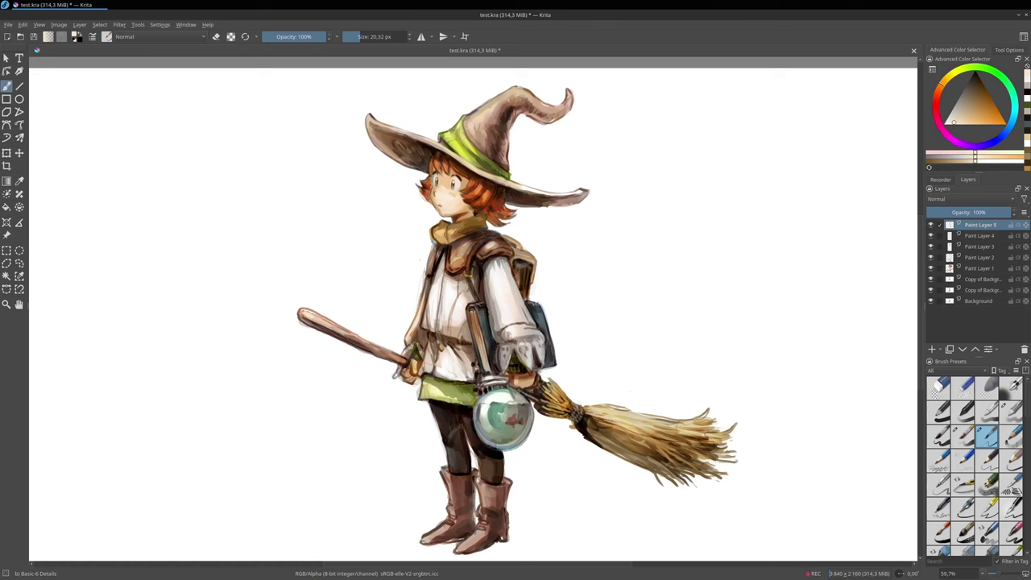
ctrl+click(523, 350)
drag(530, 352, 521, 353)
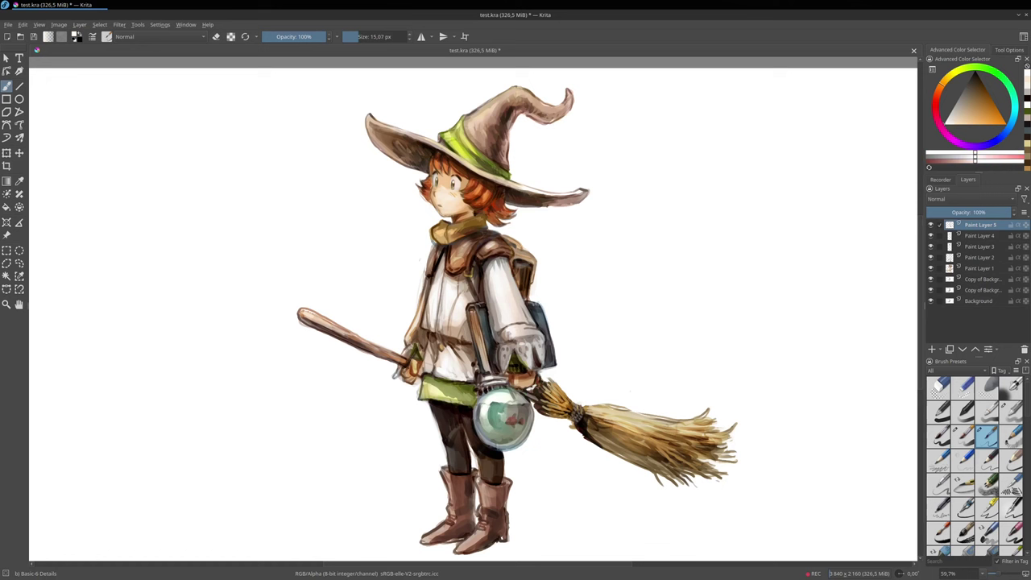
Refine the edges around the cuff, hand and book with sampled dark blue-grey, and clean the backpack's top with sampled white, using a brush of about 15 px.
drag(540, 372, 537, 378)
ctrl+click(552, 360)
drag(541, 370, 555, 368)
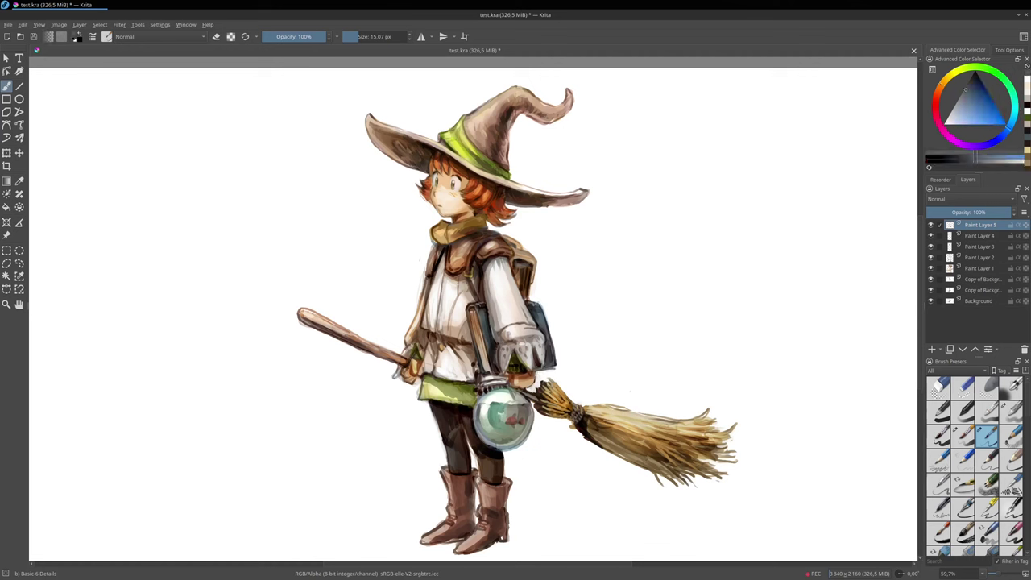
ctrl+click(558, 370)
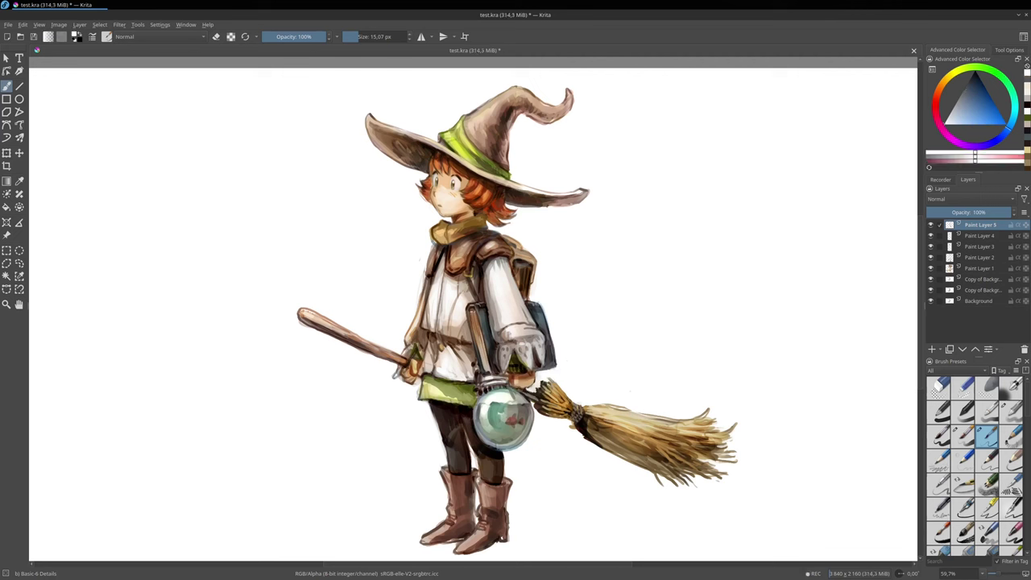
drag(517, 253, 532, 259)
Rework the green skirt's light and shade with sampled pale yellow-green and olive, using a brush of up to about 28 px.
ctrl+click(434, 388)
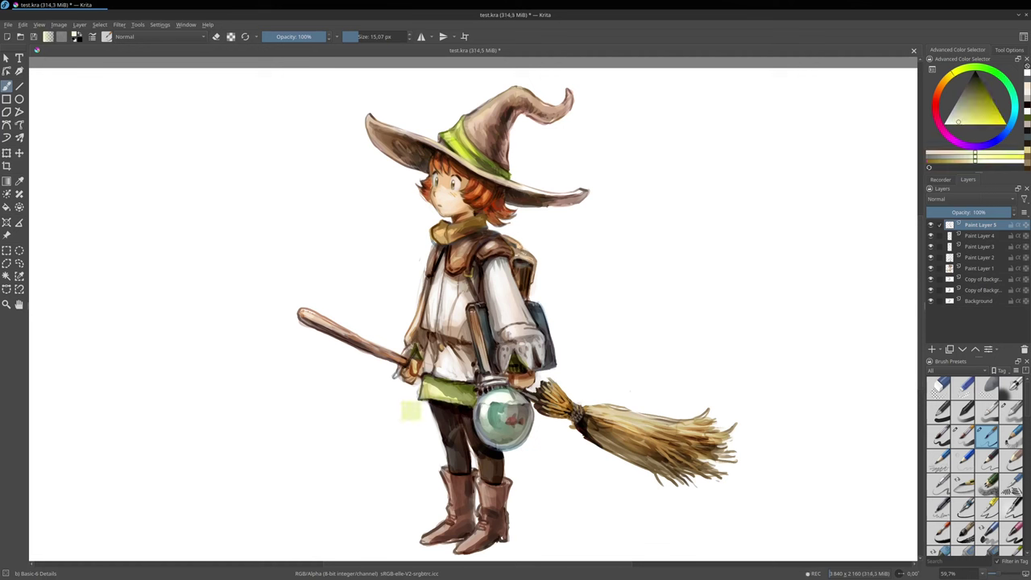
drag(433, 389, 452, 397)
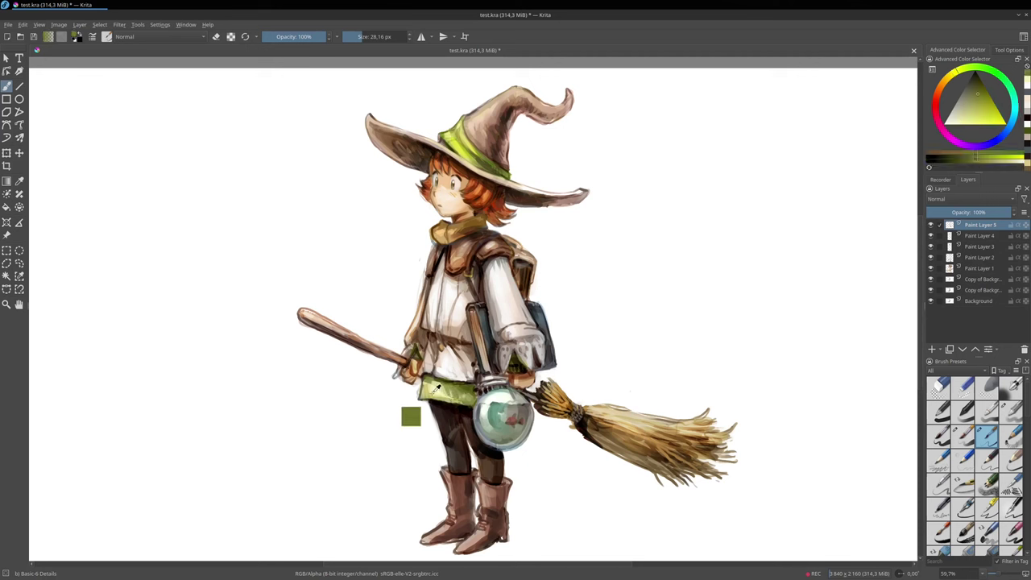
ctrl+click(431, 389)
drag(431, 386, 427, 378)
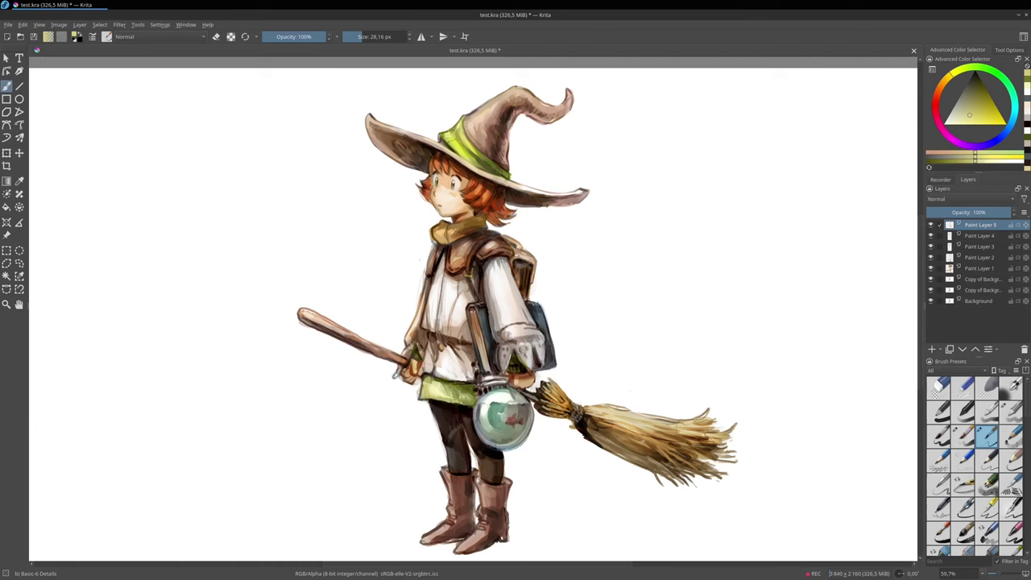
Clean up the far sleeve's outer edge from elbow to shoulder with sampled beige and off-white.
ctrl+click(415, 372)
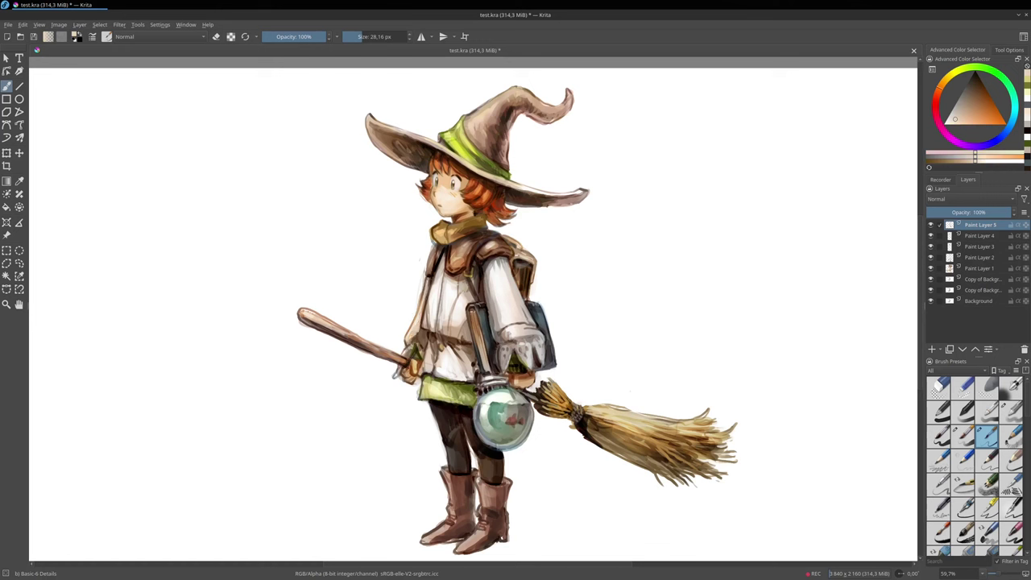
ctrl+click(412, 312)
ctrl+click(411, 289)
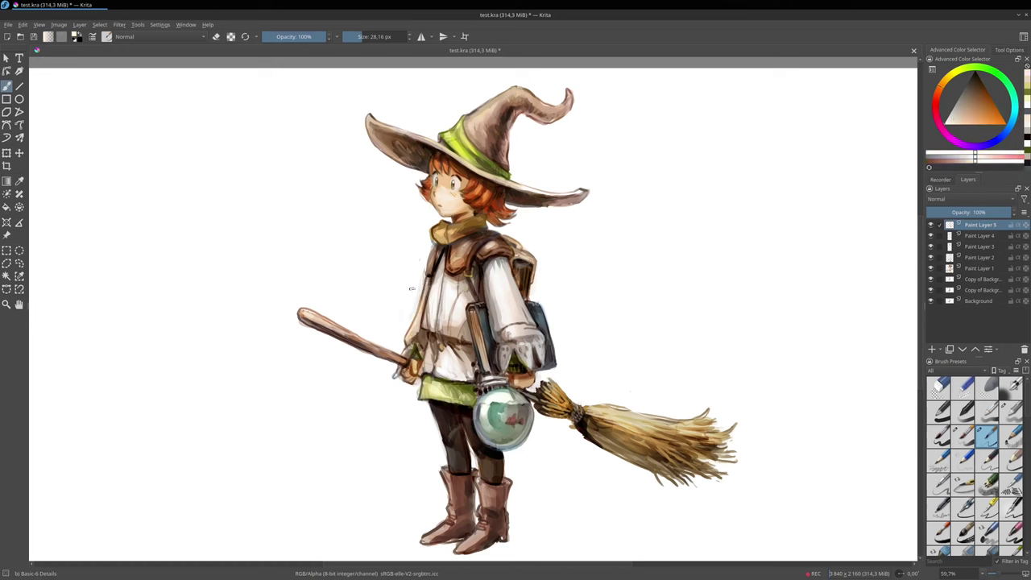
drag(416, 308, 425, 276)
Darken the cape's front edge with sampled dark brown and trim its outline up to the chin with sampled white, using a brush of about 17 px.
ctrl+click(445, 244)
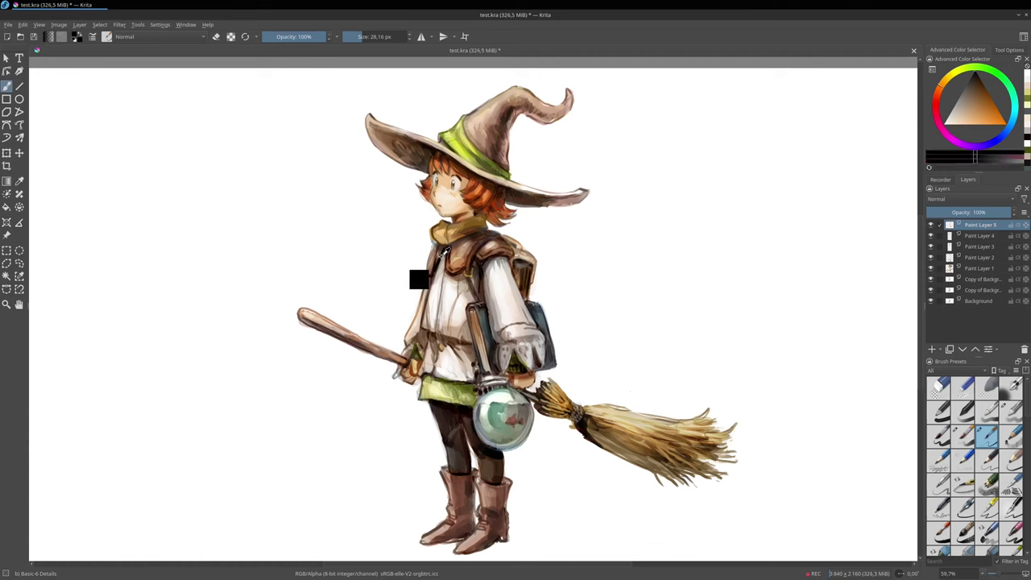
ctrl+click(445, 244)
drag(444, 243, 427, 254)
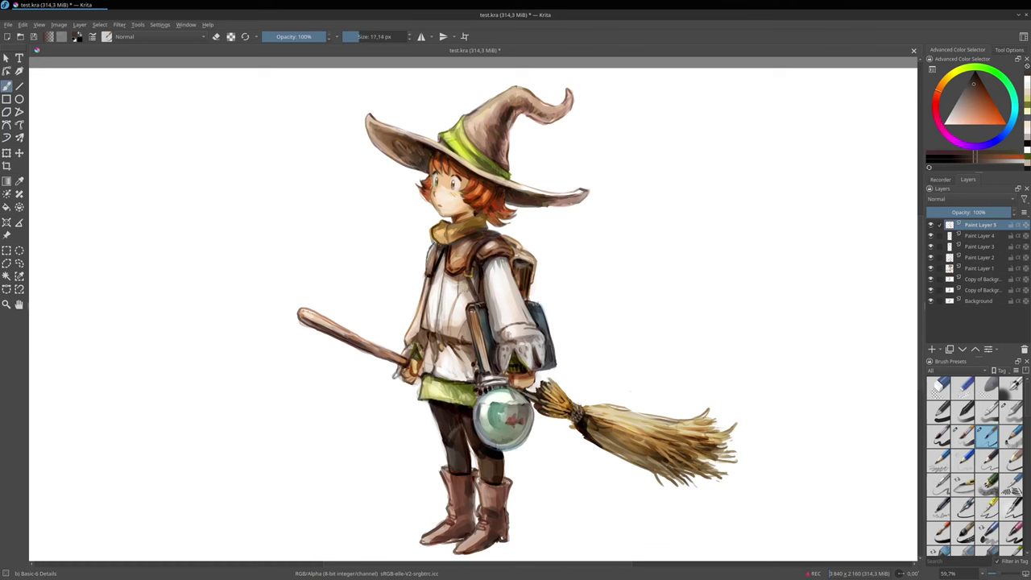
drag(432, 245, 433, 258)
ctrl+click(423, 249)
drag(427, 251, 442, 219)
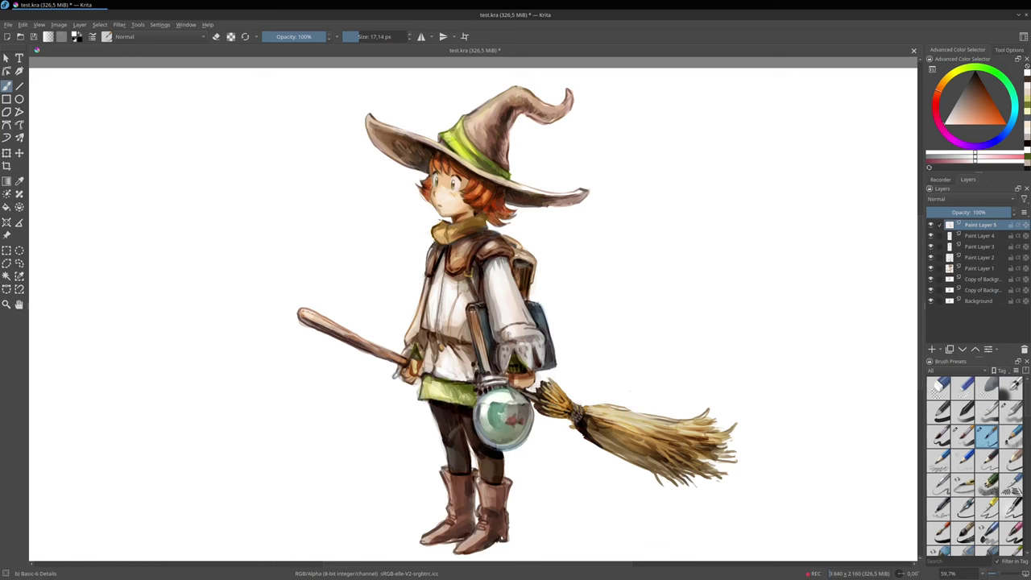
Refine the scarf with its own sampled colour and shade under the hair and hat band with sampled dark brown, using a brush of about 23 px.
key(])
ctrl+click(445, 225)
mouse_move(441, 227)
mouse_down()
mouse_move(451, 219)
mouse_move(462, 240)
mouse_up()
ctrl+click(481, 207)
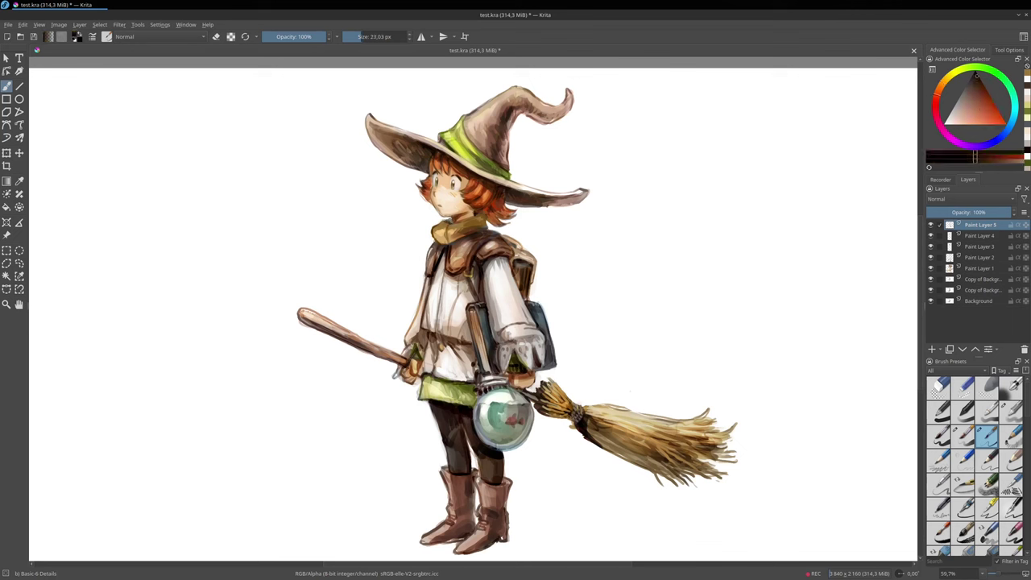
drag(509, 168, 511, 176)
drag(486, 213, 477, 217)
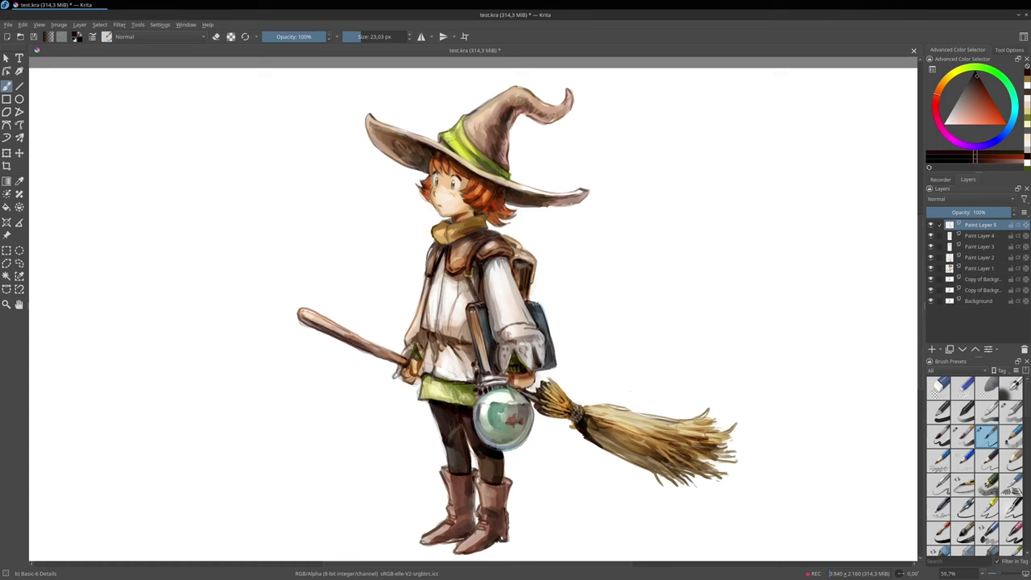
Deepen the scarf's shadows with dark brown, and darken the backpack's top with near-black using a brush of about 28 px.
ctrl+click(475, 214)
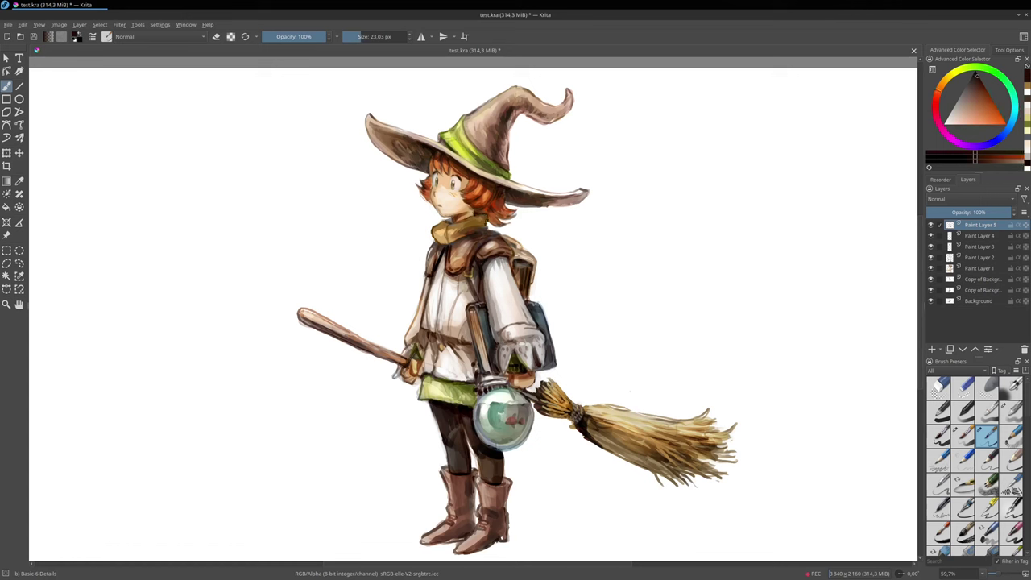
click(366, 36)
mouse_move(453, 231)
mouse_down()
mouse_move(465, 227)
mouse_move(443, 240)
mouse_move(485, 242)
mouse_up()
click(362, 36)
drag(964, 121, 975, 73)
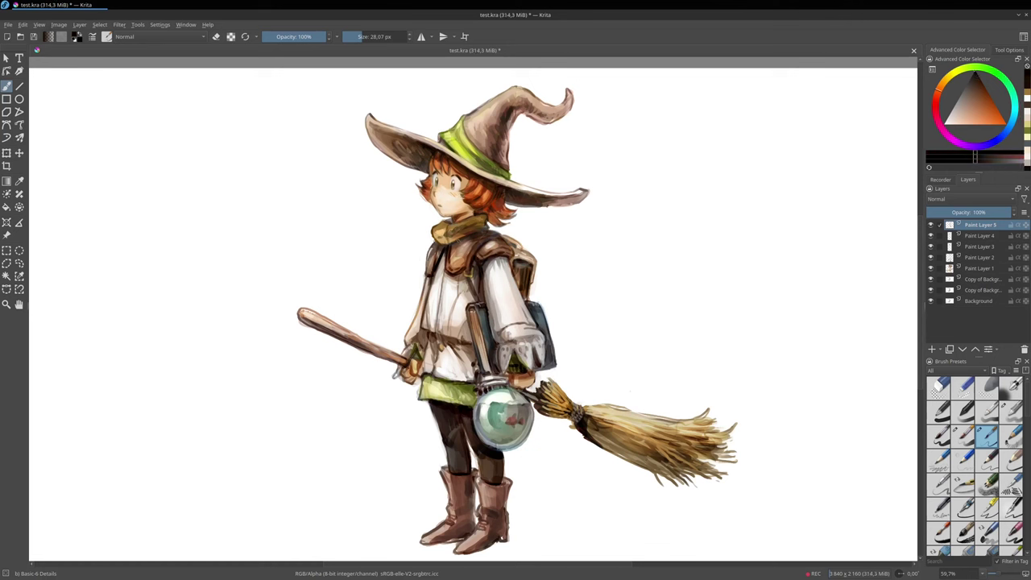
drag(515, 243, 523, 246)
Paint the globe's water with sampled and more saturated green, and shade its lower rim with sampled grey-green, using a brush of about 36 px.
ctrl+click(499, 408)
drag(484, 405, 499, 430)
ctrl+click(498, 428)
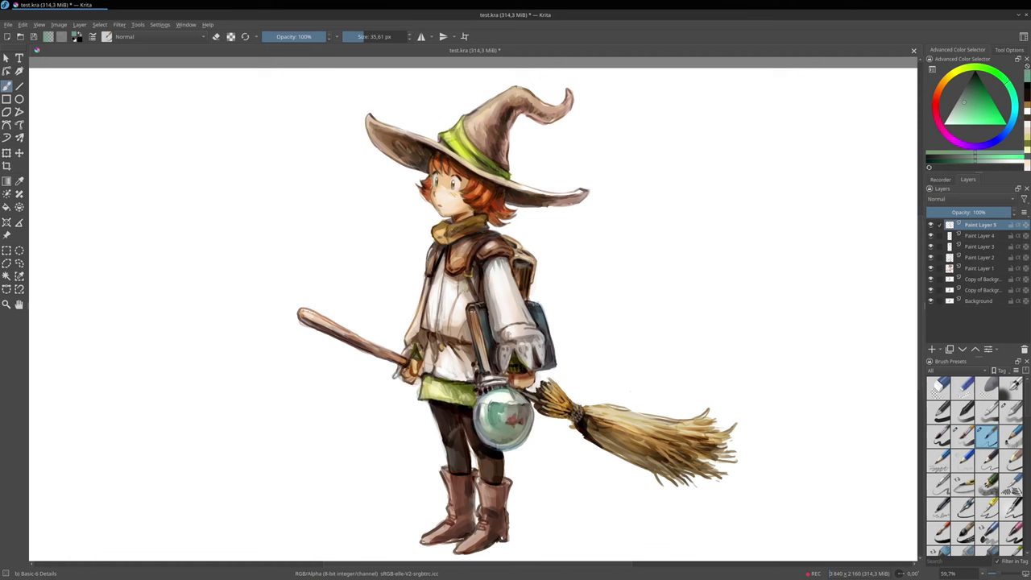
drag(991, 103, 979, 110)
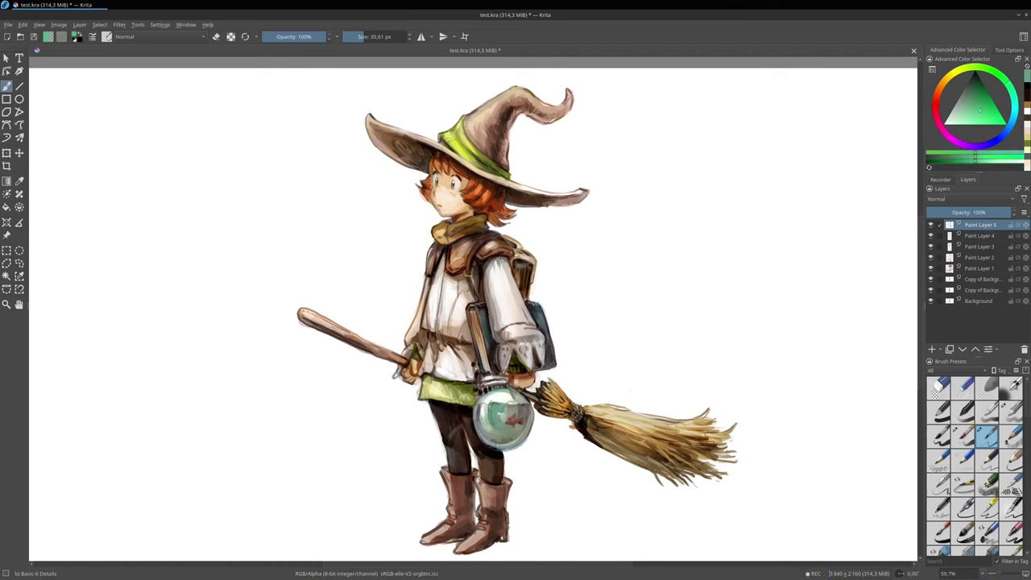
ctrl+click(480, 428)
drag(477, 427, 500, 441)
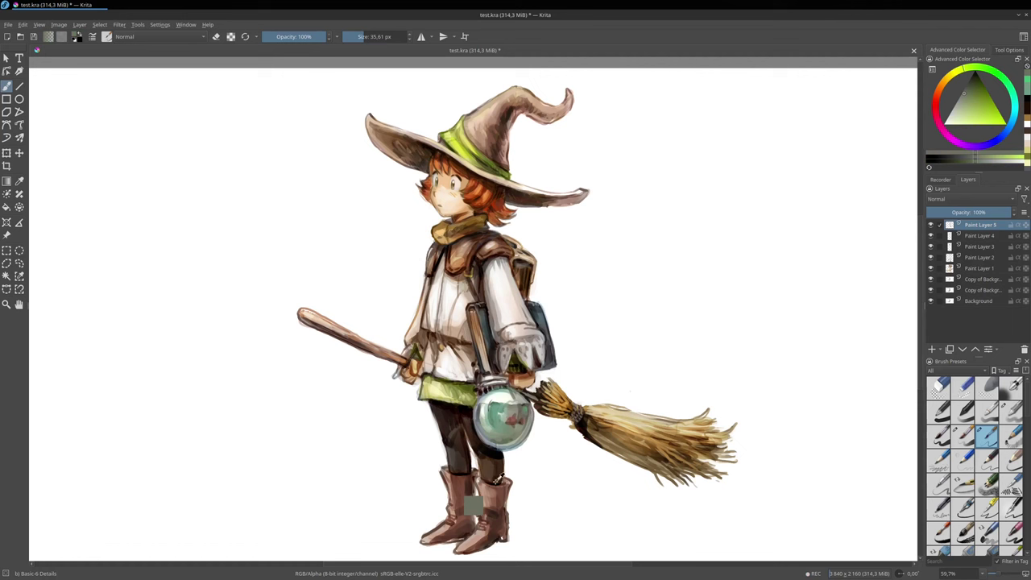
Touch up the boots with sampled reddish browns and a lighter picked brown, and sample white from the globe.
ctrl+click(492, 500)
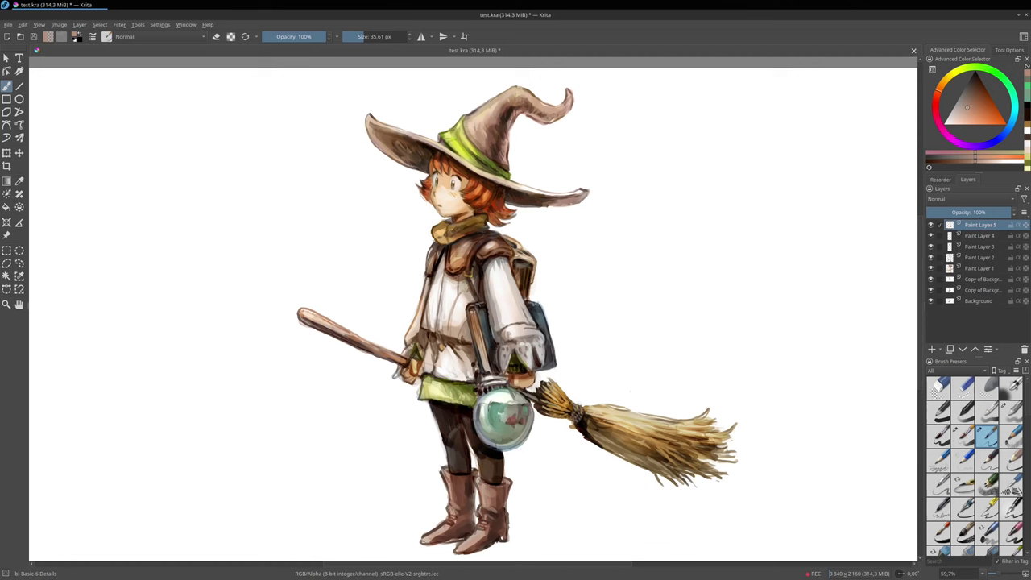
ctrl+click(457, 516)
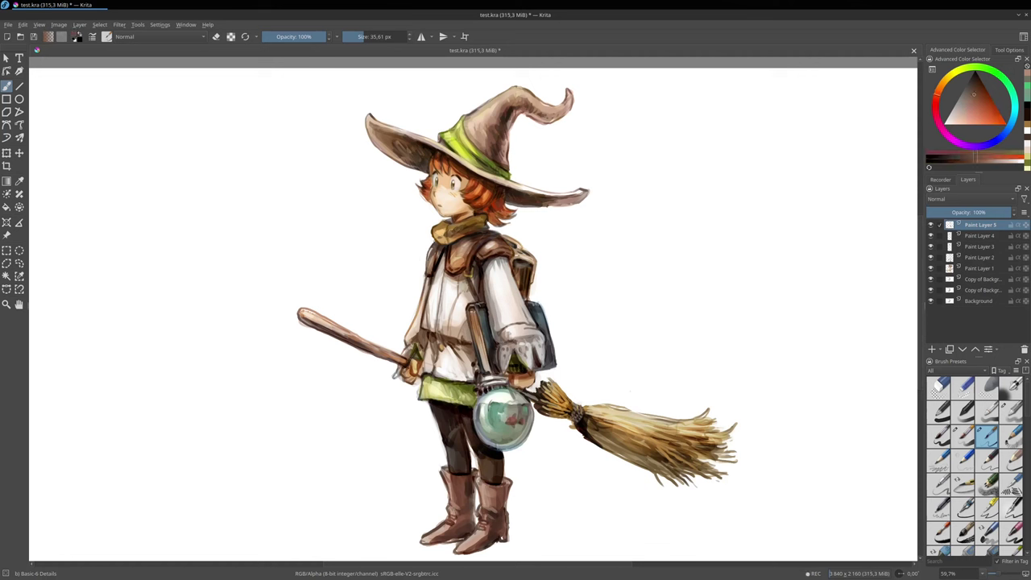
drag(459, 513, 455, 525)
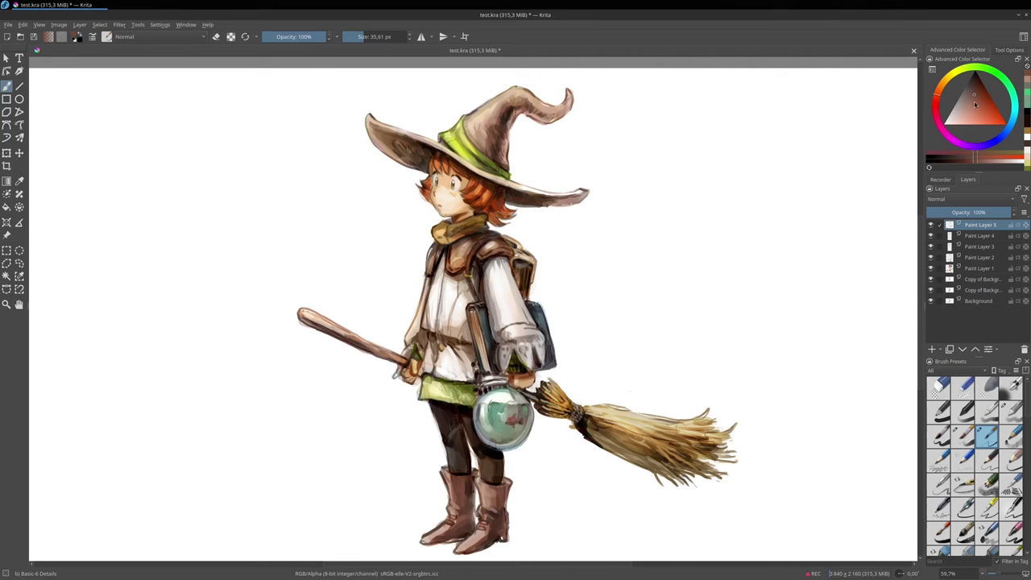
click(971, 105)
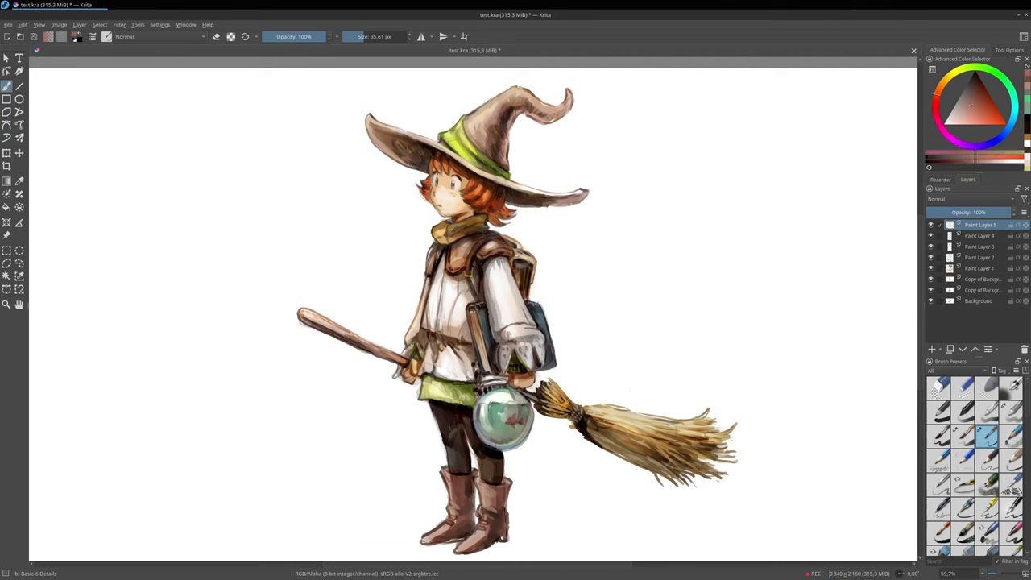
ctrl+click(504, 415)
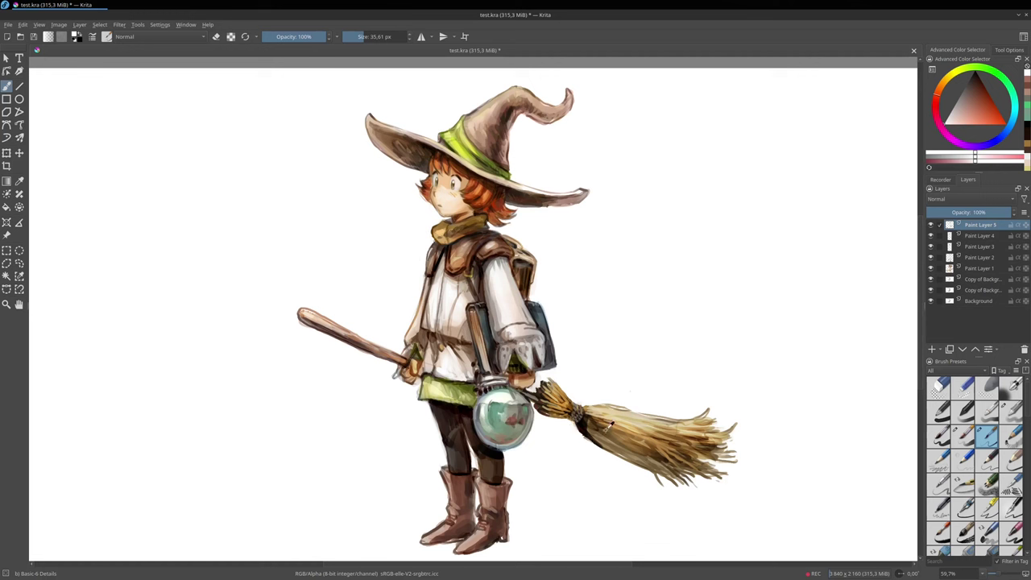
Sample tan from the broom's bristles, and retouch the hat brim's underside beside the hair with sampled brown and dark brown.
ctrl+click(584, 423)
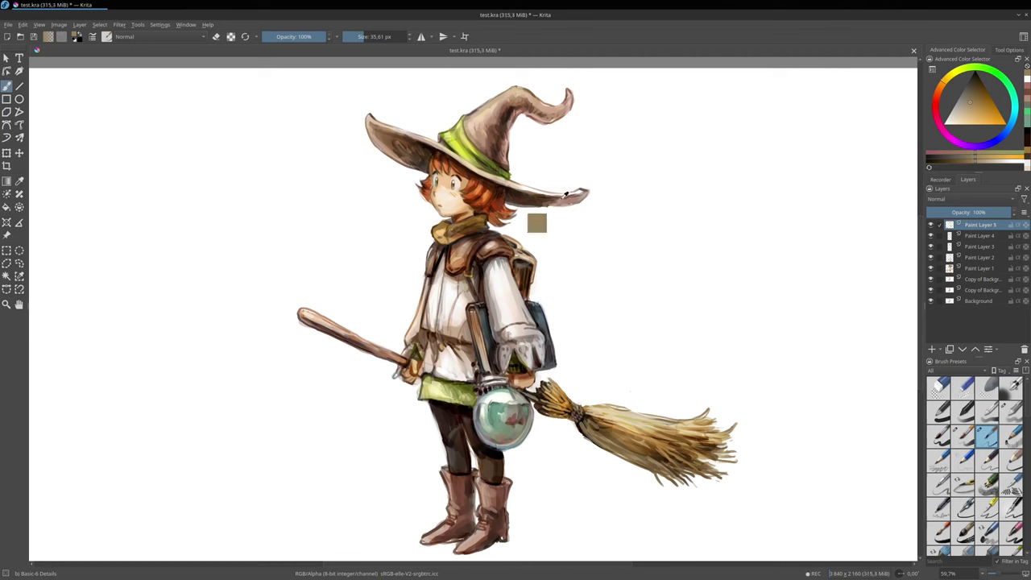
ctrl+click(566, 194)
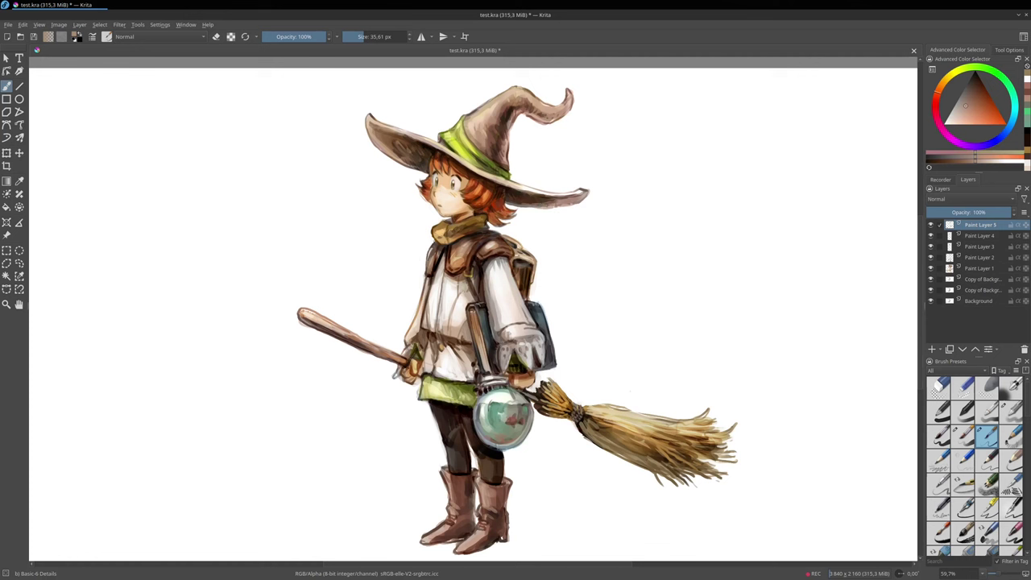
mouse_move(513, 204)
mouse_down()
mouse_move(550, 198)
mouse_move(537, 203)
mouse_up()
ctrl+click(515, 199)
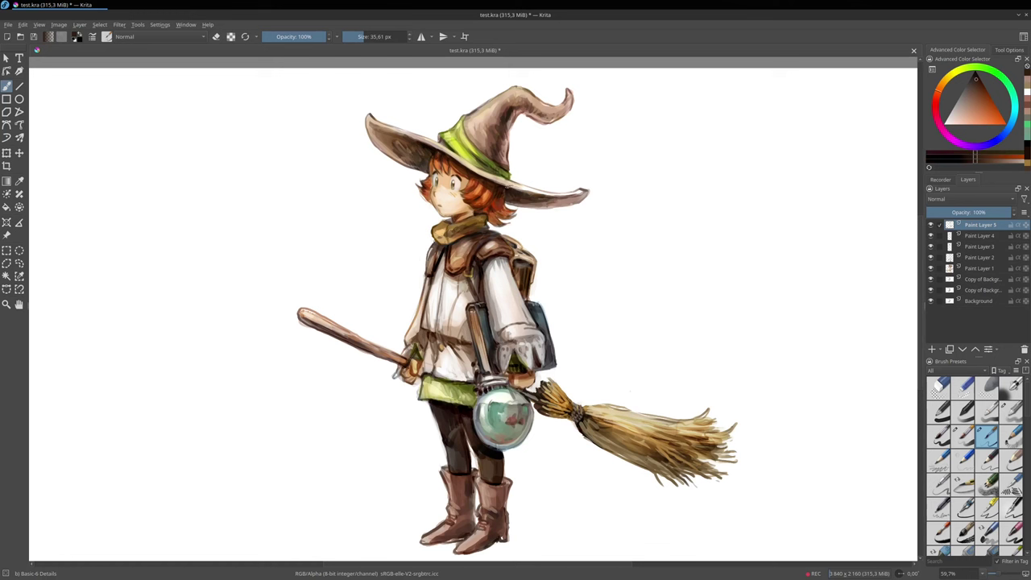
Shade the hat's crown above the band with sampled dark brown, and sample lighter pinkish brown from the crown.
ctrl+click(497, 145)
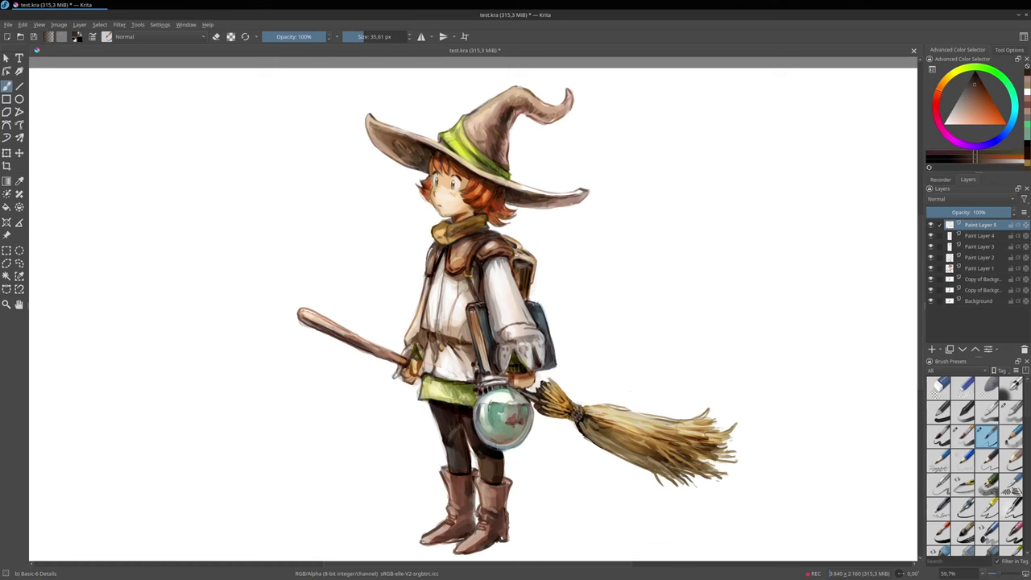
mouse_move(476, 139)
mouse_down()
mouse_move(484, 150)
mouse_move(487, 141)
mouse_up()
ctrl+click(491, 130)
ctrl+click(479, 133)
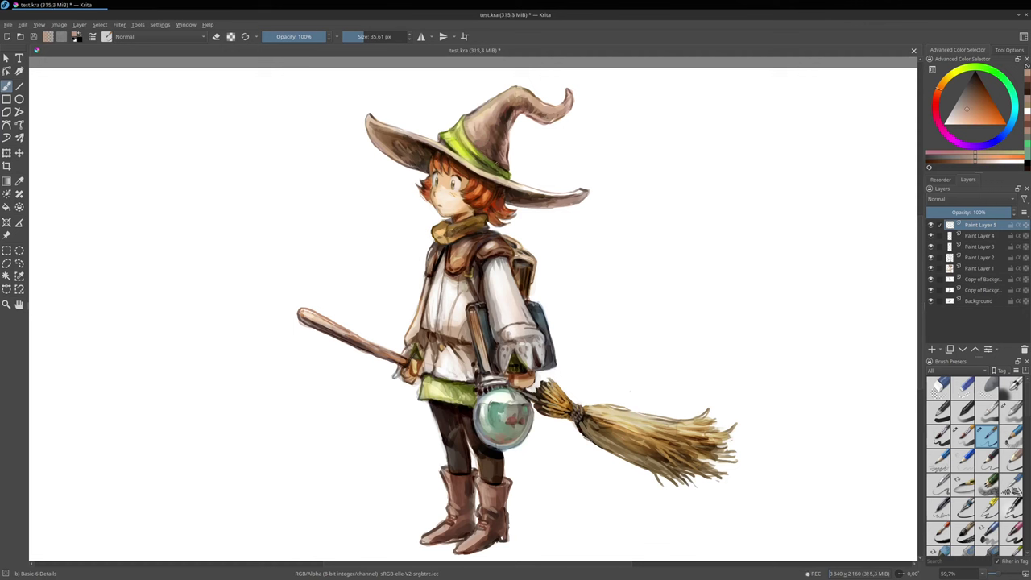
Highlight the front of the green hat band with a brighter pale yellow based on its sampled colour, using a brush of about 26 px.
ctrl+click(452, 132)
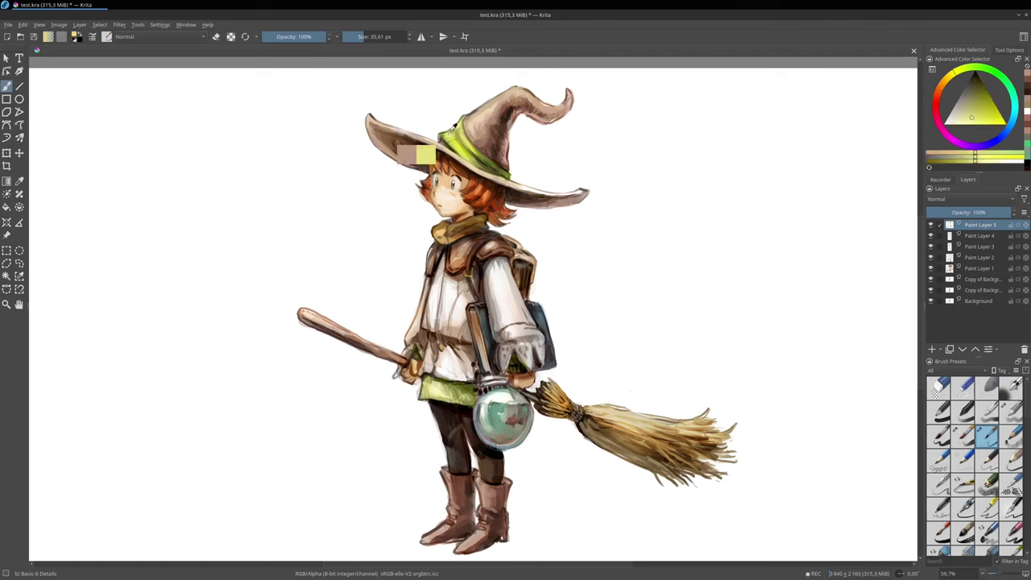
drag(977, 108, 970, 124)
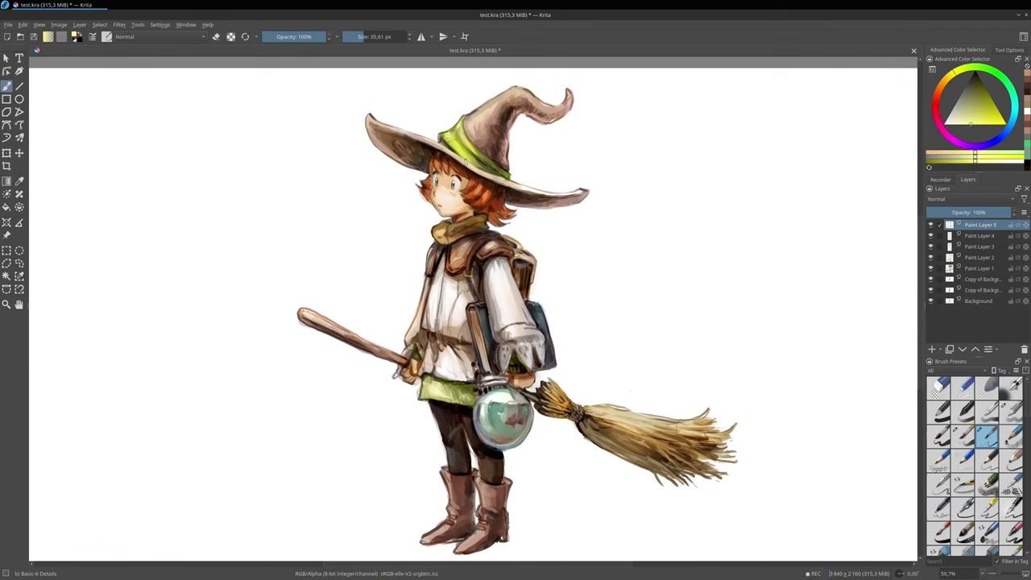
key(bracketleft)
drag(450, 138, 455, 144)
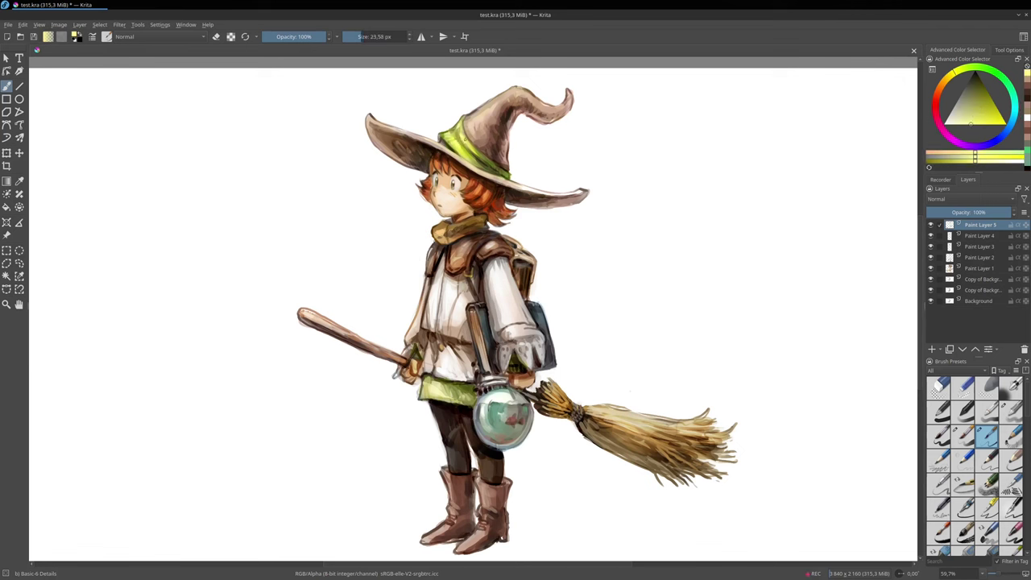
Paint a plaid pattern on the hat band and skirt with sampled dark olive at about 27 px, and sample dark reddish brown from the boot.
ctrl+click(482, 166)
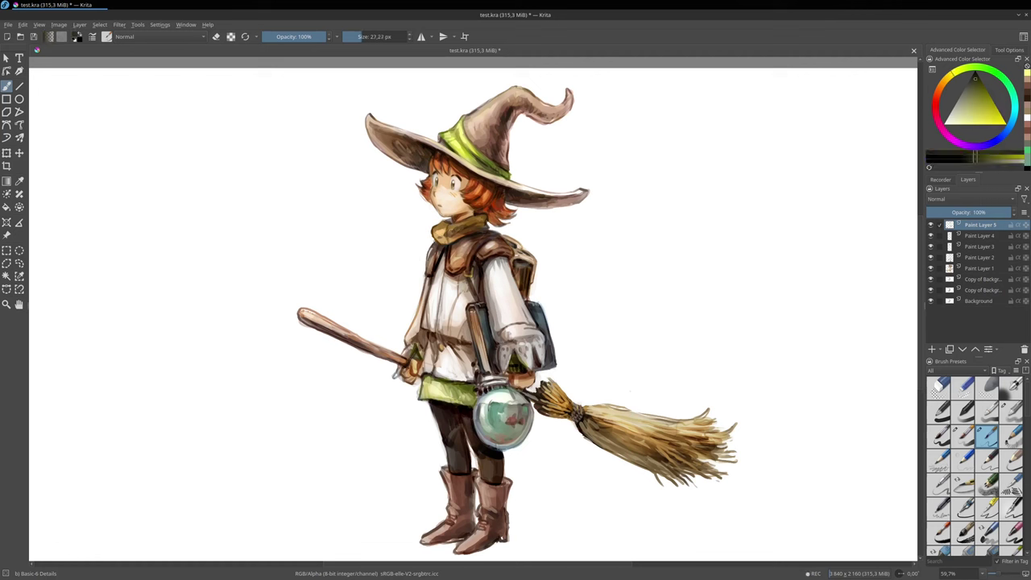
drag(481, 166, 486, 169)
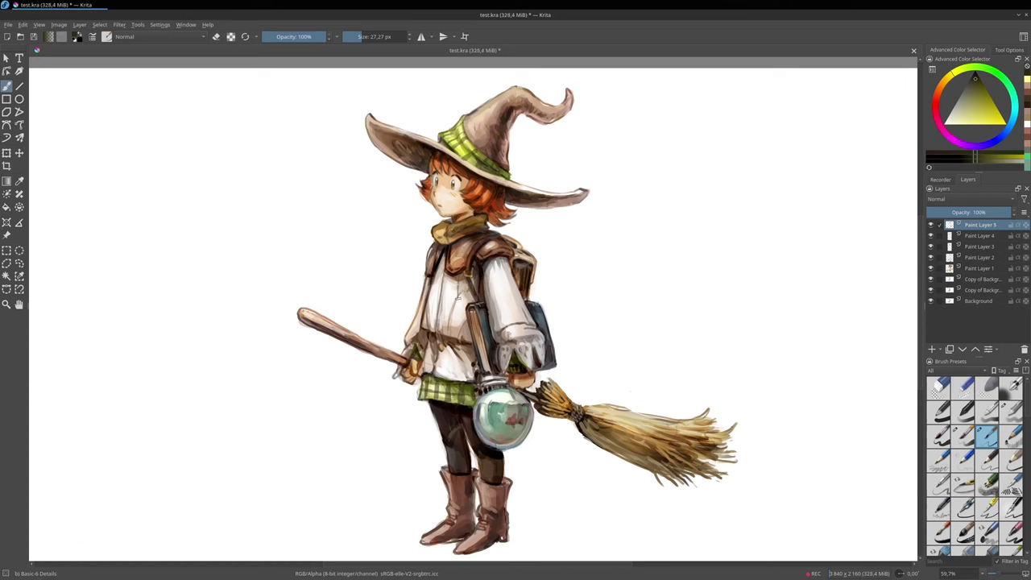
ctrl+click(467, 482)
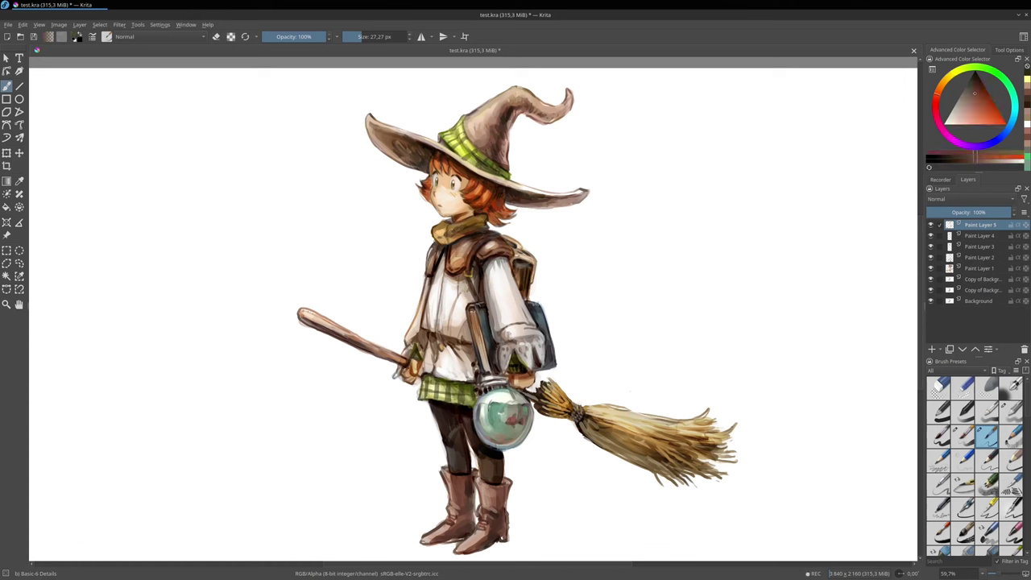
Touch up the front boot's top with dark reddish brown, and darken the broom's base beside the glass orb with sampled dark brown.
drag(466, 484, 466, 489)
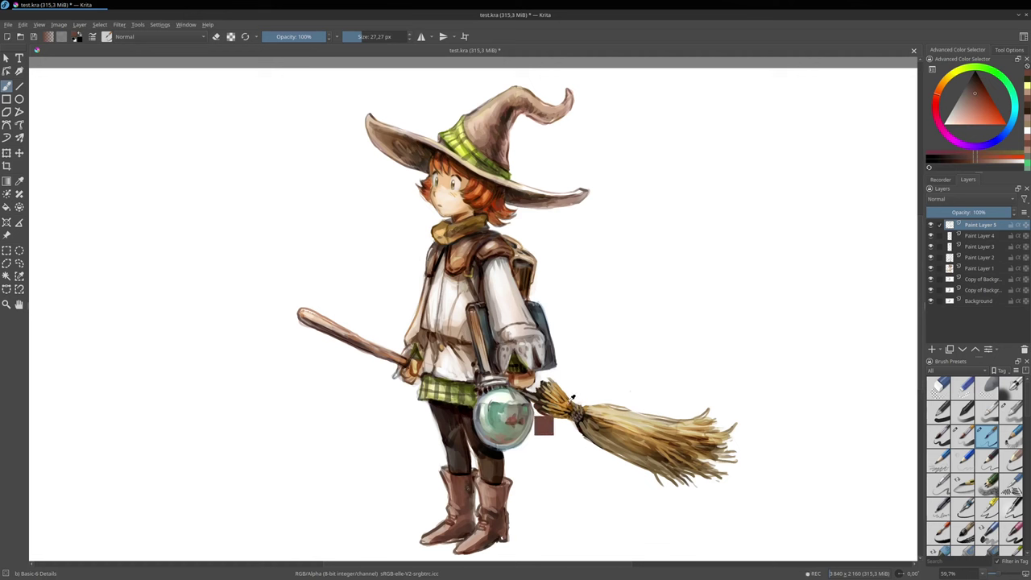
click(516, 428)
ctrl+click(537, 407)
drag(538, 405, 539, 409)
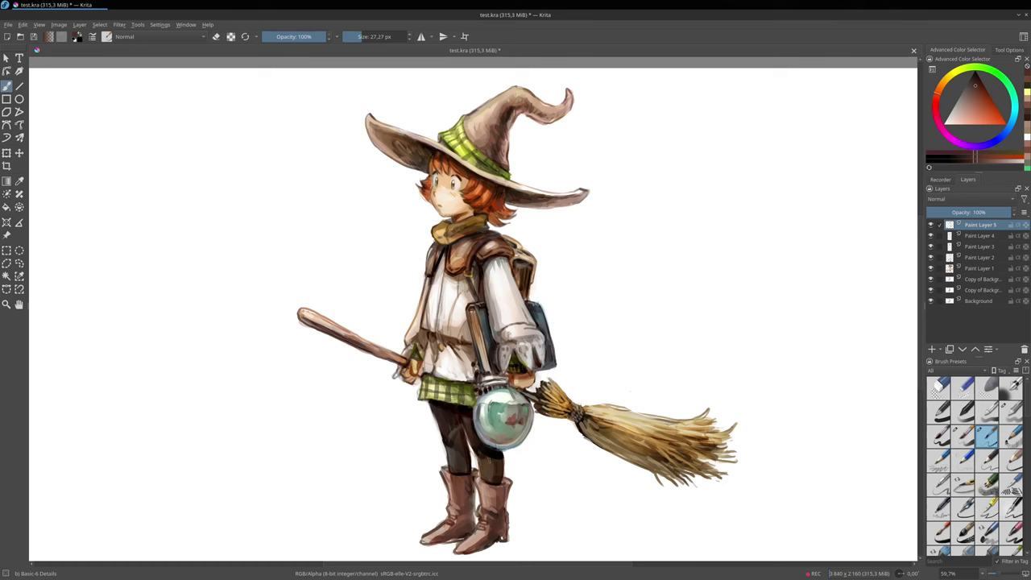
Sample golden orange from the broom, touch up its binding, and paint golden buckle accents on the ankles of both boots.
ctrl+click(545, 422)
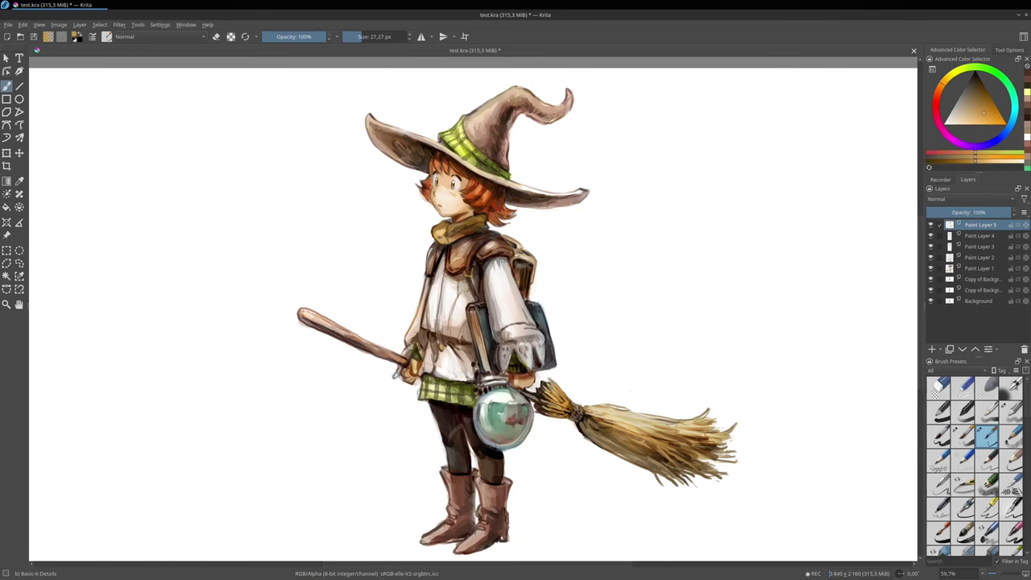
click(550, 412)
drag(445, 519, 488, 521)
click(481, 527)
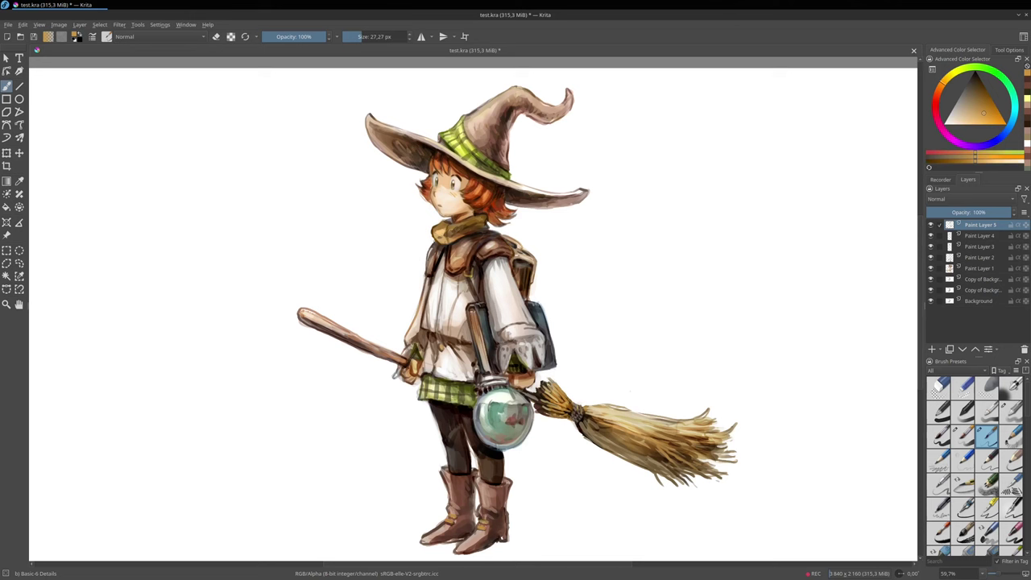
Darken the leggings below the skirt with sampled near-black, and shade the rear boot's heel with sampled dark reddish brown.
ctrl+click(449, 403)
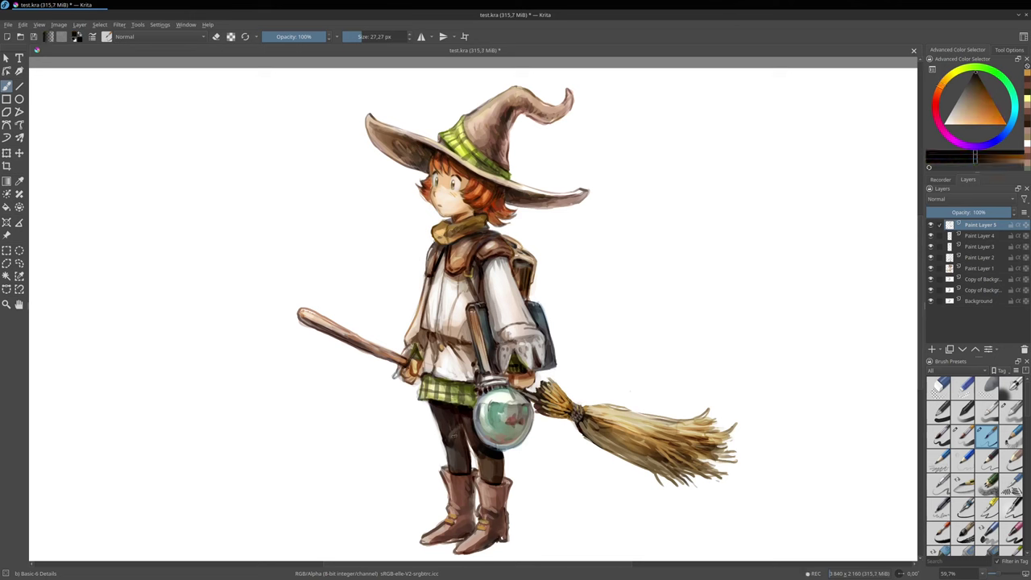
drag(432, 405, 449, 437)
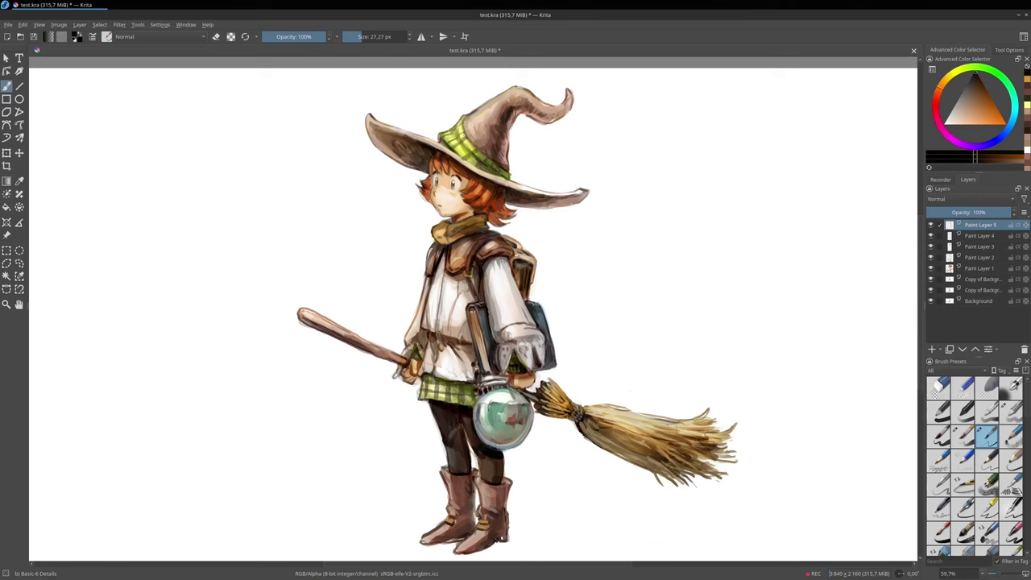
ctrl+click(503, 530)
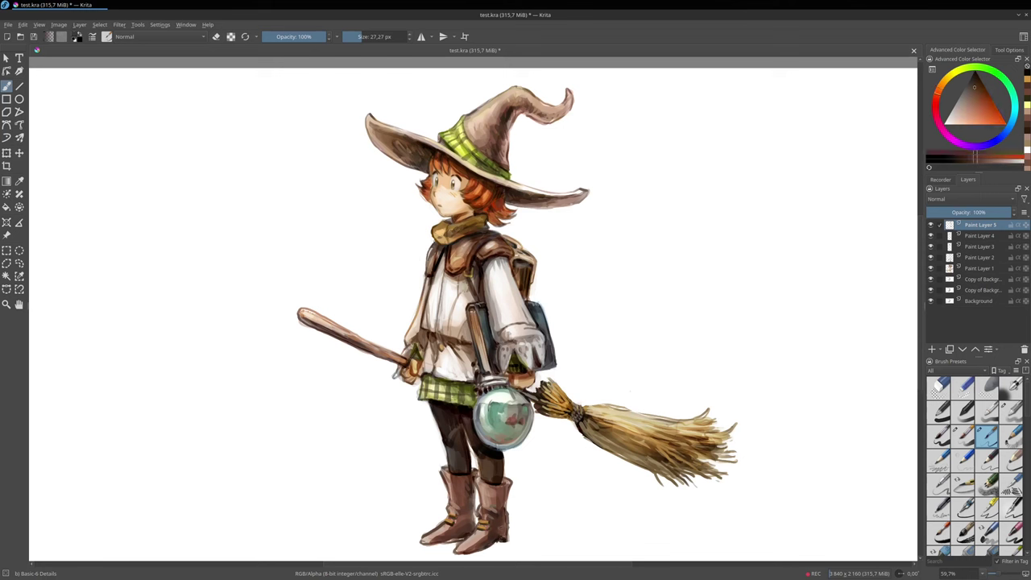
drag(500, 540, 507, 540)
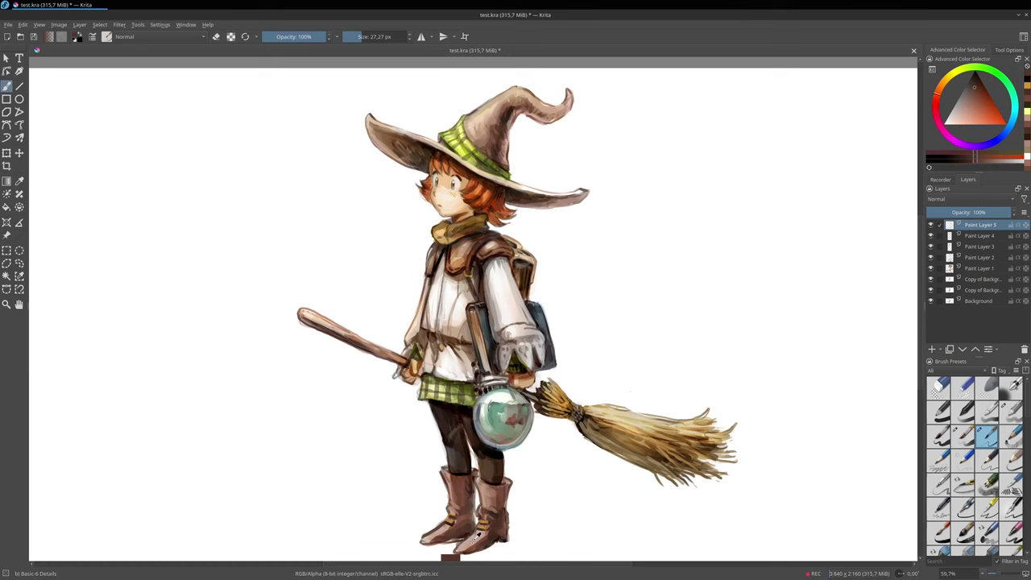
Refine the boots' toes and outer edges using sampled pinkish tan, near-black and white.
key(k)
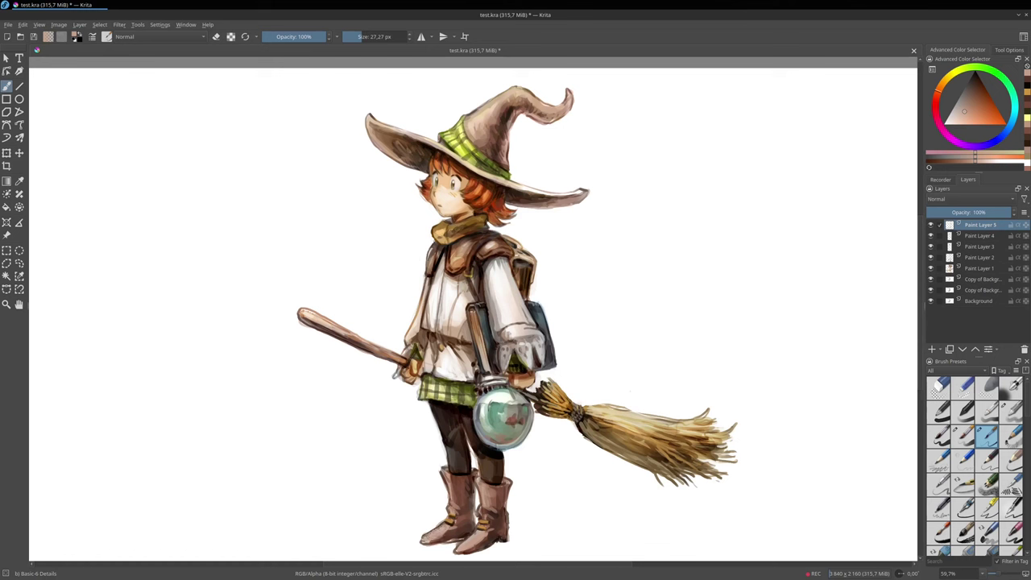
ctrl+click(432, 524)
drag(432, 524, 433, 525)
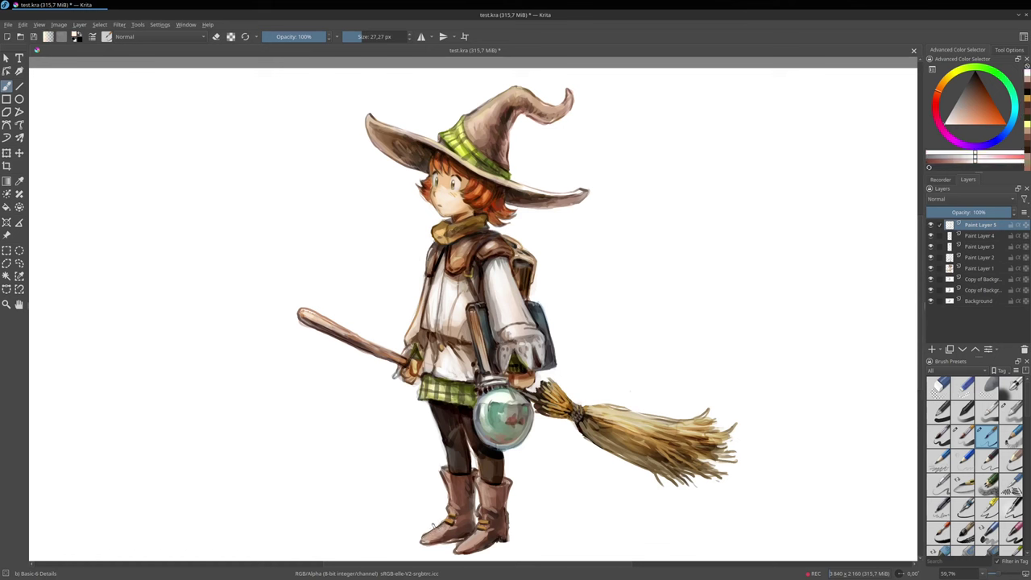
ctrl+click(451, 414)
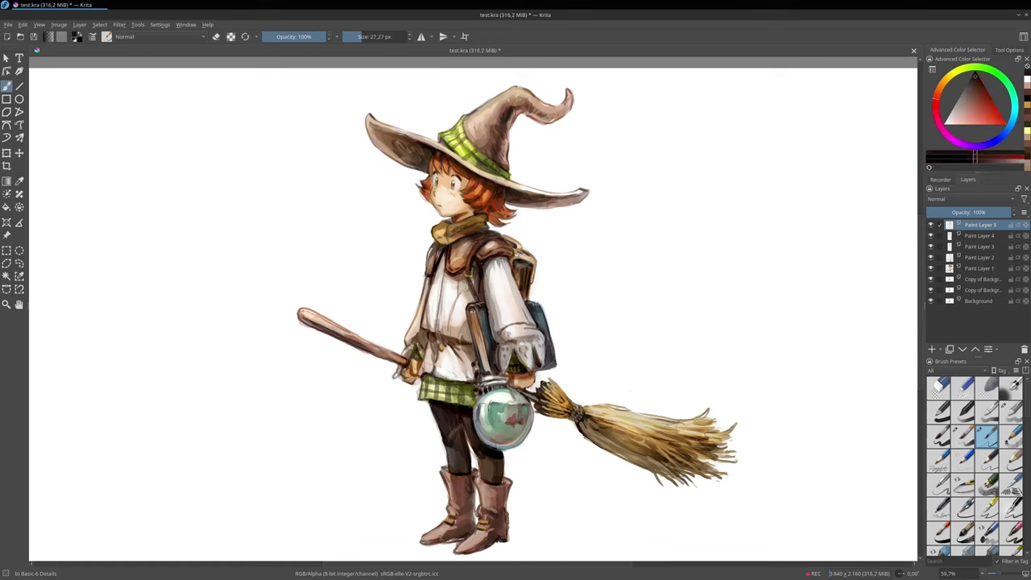
ctrl+click(451, 543)
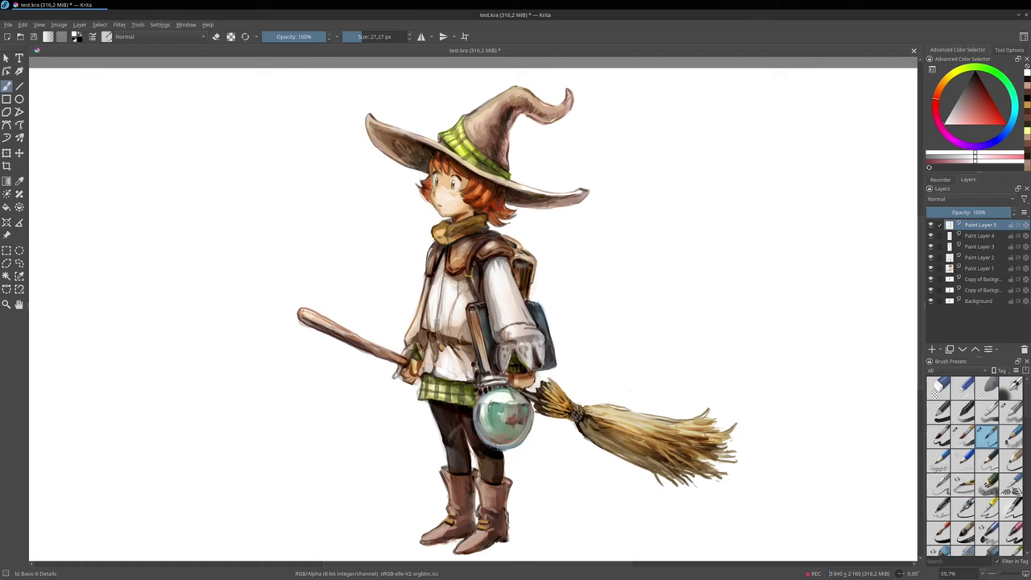
drag(507, 484, 505, 498)
Shade the upper edge of the blue book behind the sleeve with sampled dark blue, and sample a lighter greyish blue from it.
ctrl+click(537, 301)
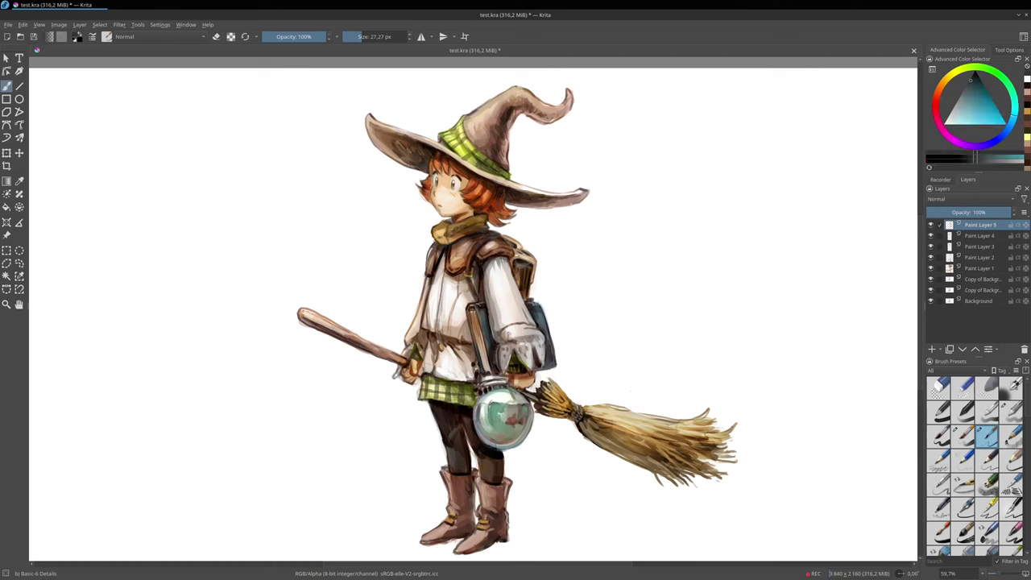
drag(532, 299, 537, 303)
ctrl+click(535, 302)
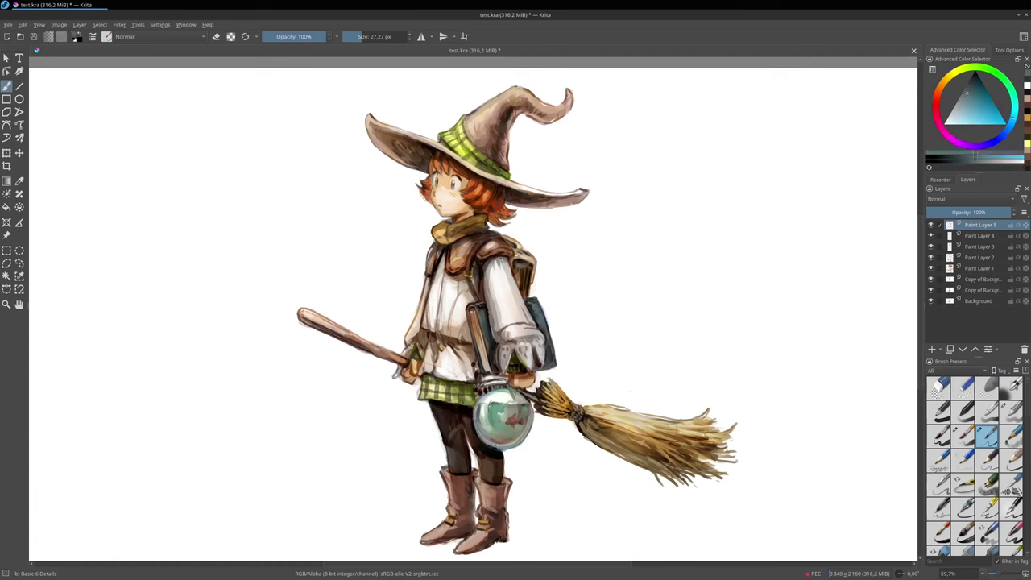
Sample browns from the figure and touch up the tunic below the belt, beside the book's edge.
ctrl+click(515, 226)
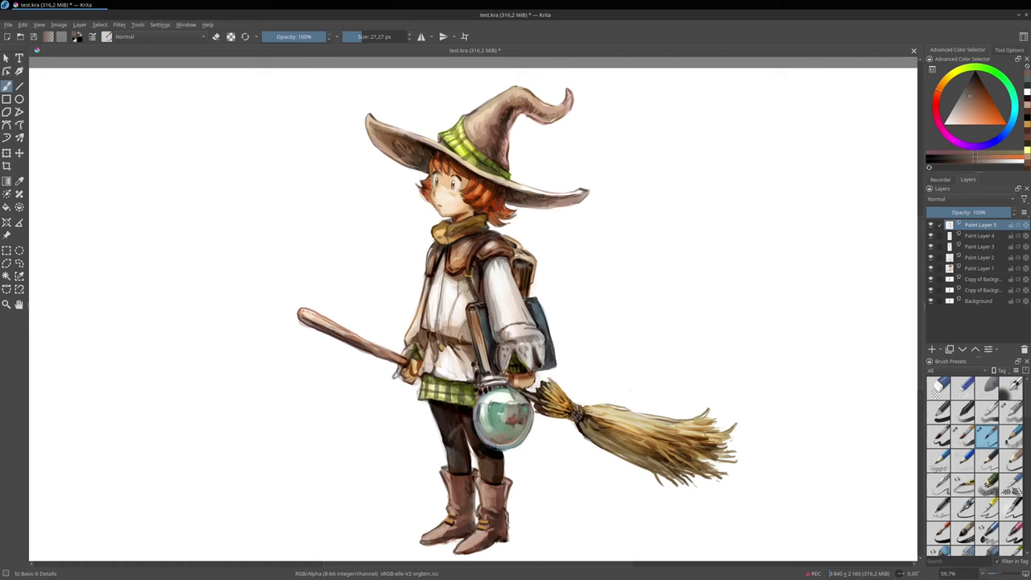
ctrl+click(472, 352)
ctrl+click(467, 353)
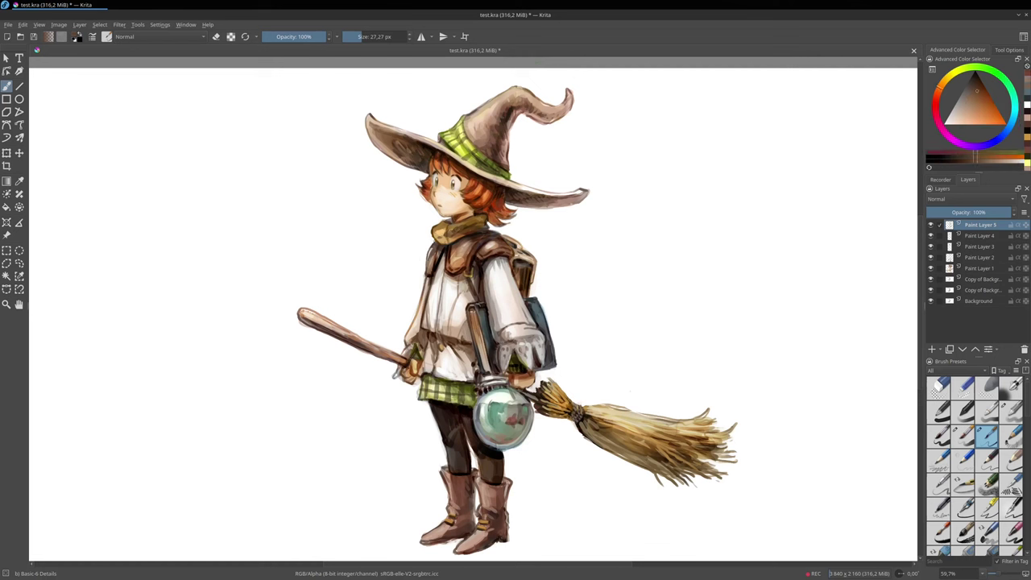
drag(456, 346, 467, 355)
Add soft dark brown shading to the leggings around both knees with a brush of about 28 px, and sample near-black below the skirt.
click(442, 477)
ctrl+click(451, 455)
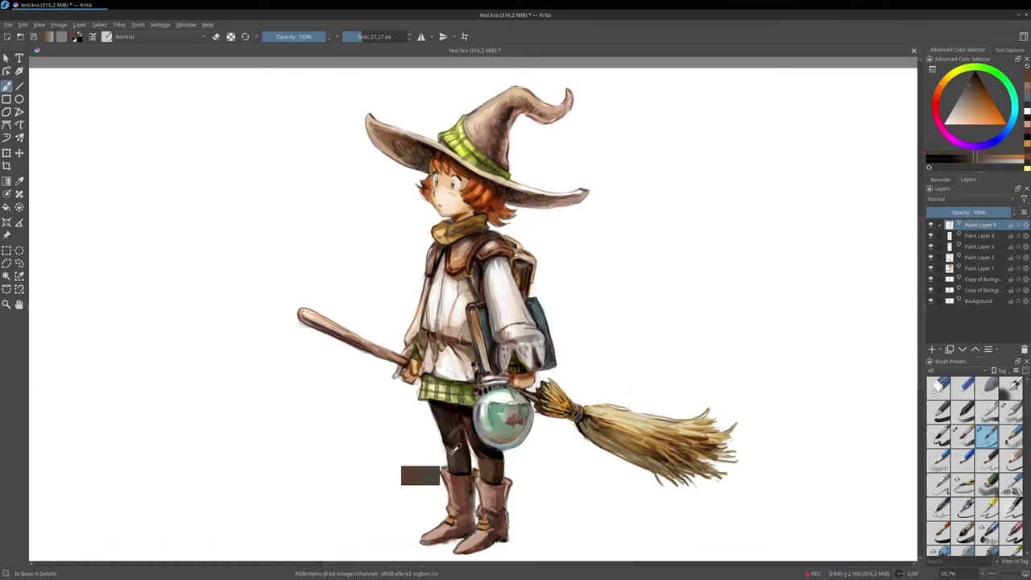
drag(454, 453, 490, 461)
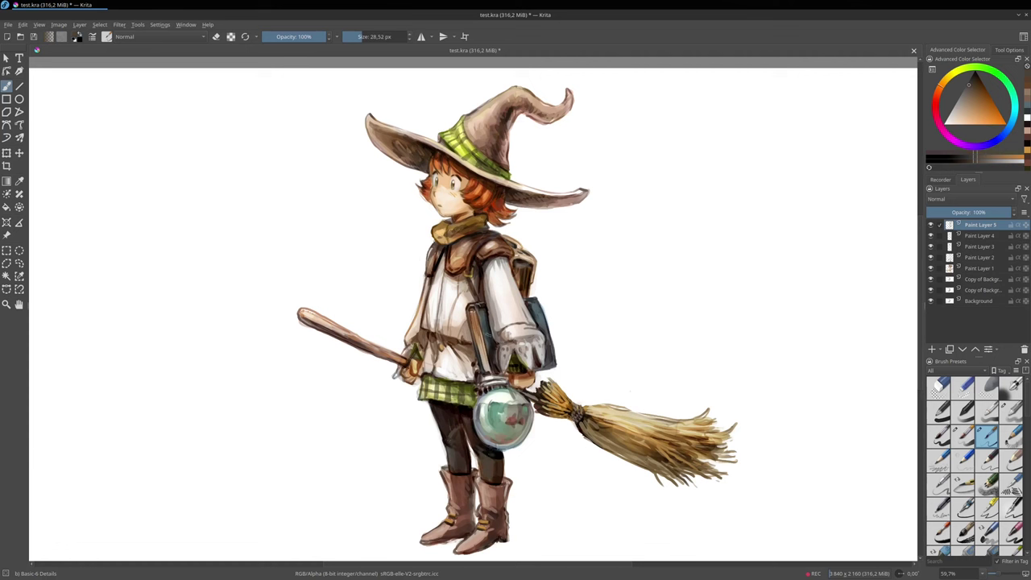
ctrl+click(464, 407)
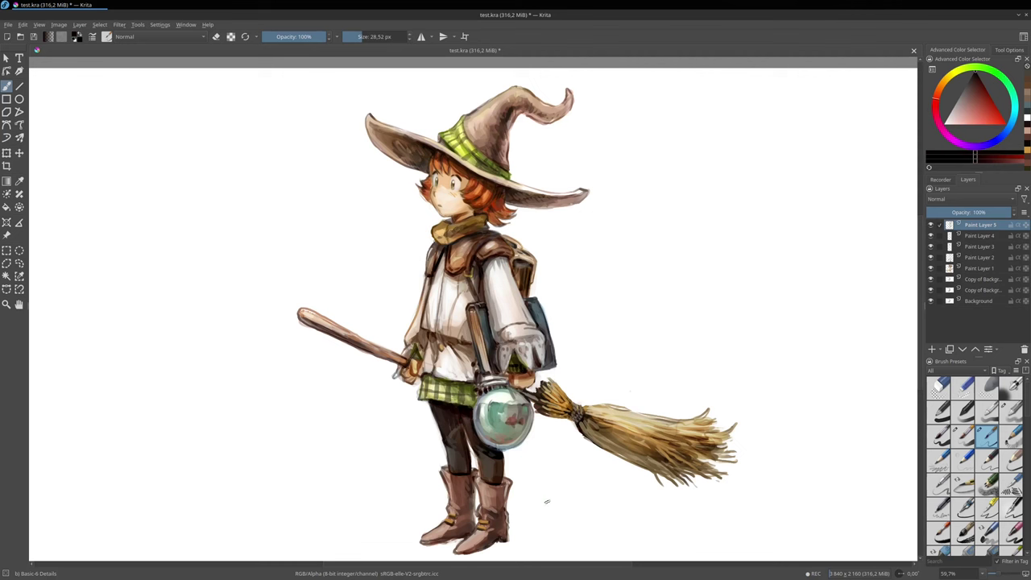
Check the figure in a horizontally flipped view, and touch up the edge behind the rear boot's top with near-black.
key(m)
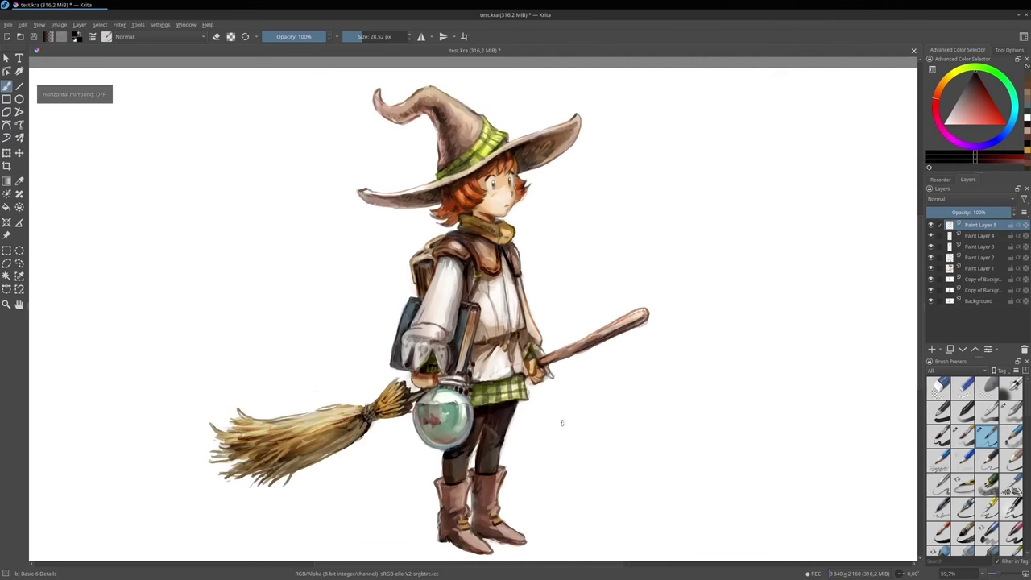
key(m)
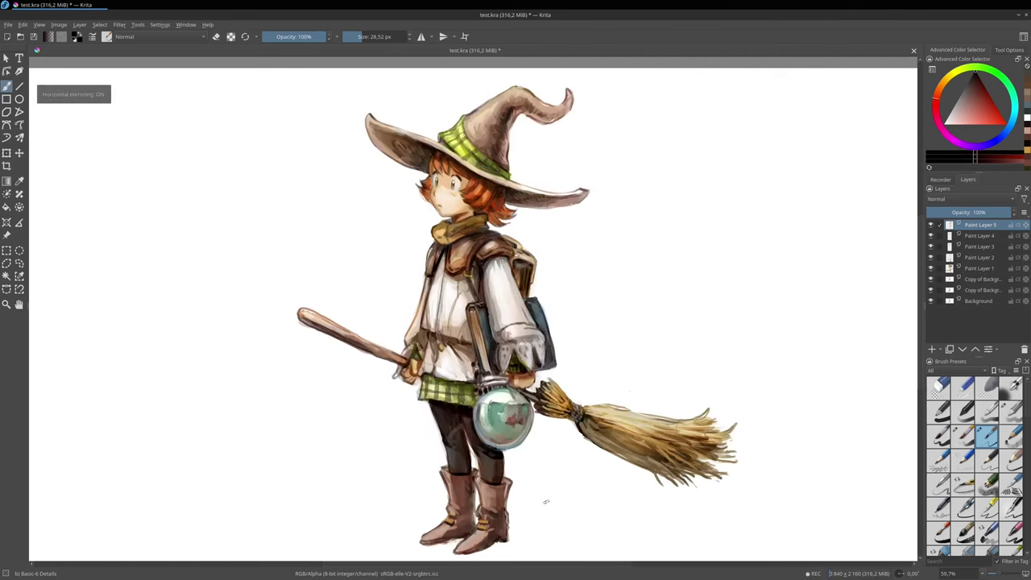
drag(510, 473, 509, 477)
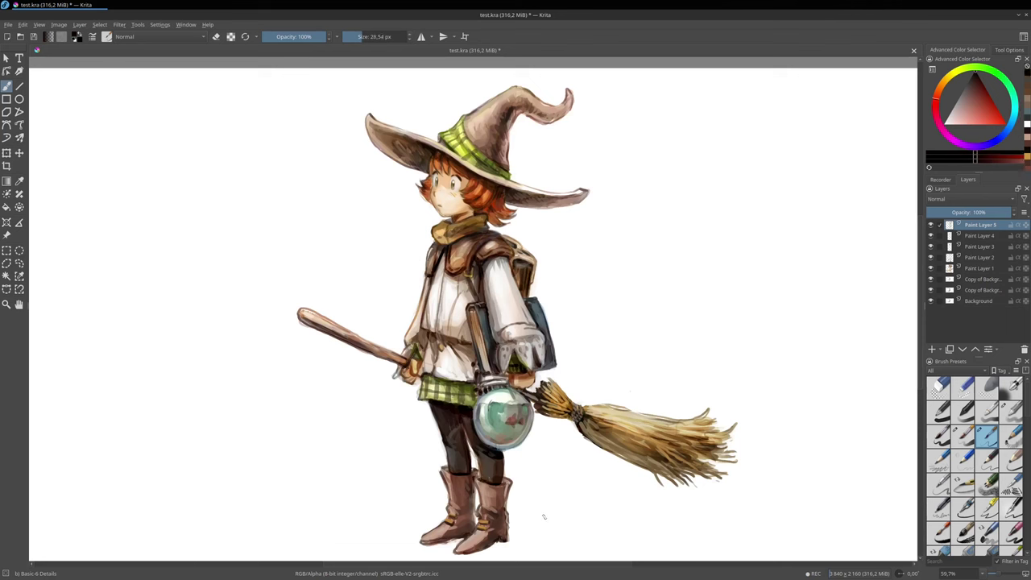
Sign the painting by hand in near-black beside the boots below the broom, with a brush of about 20.5 px.
mouse_move(537, 508)
mouse_down()
mouse_move(528, 524)
mouse_move(571, 496)
mouse_move(575, 519)
mouse_move(604, 513)
mouse_up()
click(586, 525)
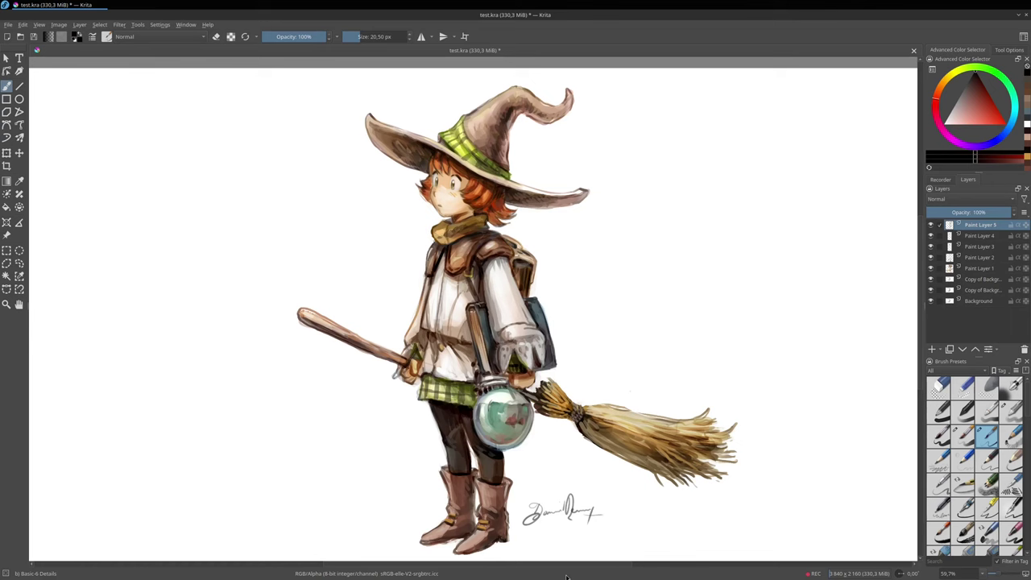